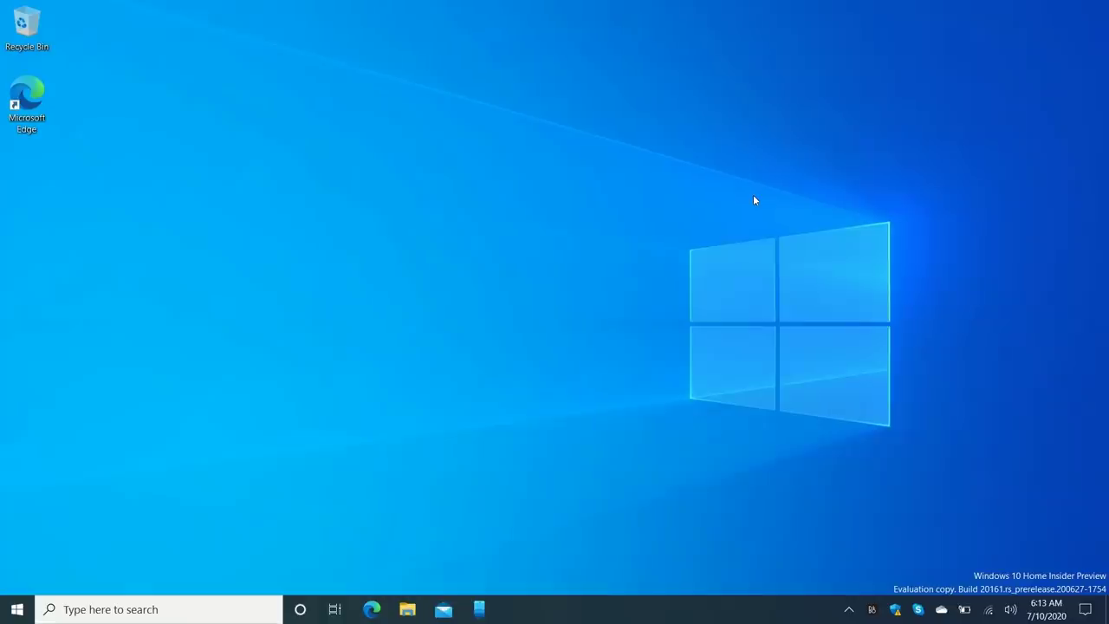
{"action": "key", "text": "super"}
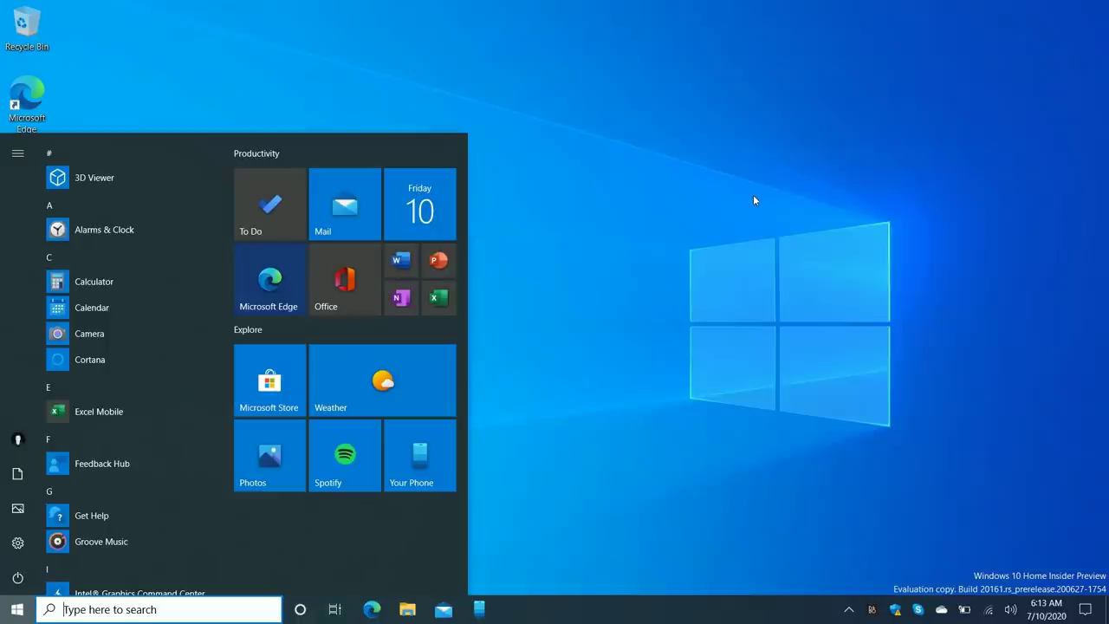
{"action": "key", "text": "Escape"}
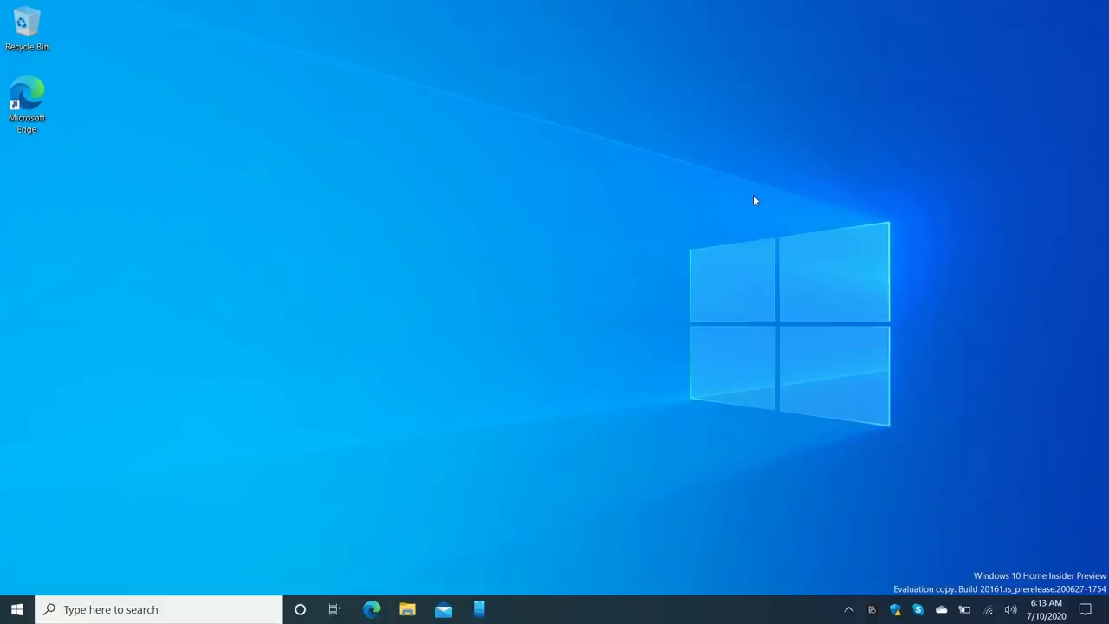
{"action": "key", "text": "super"}
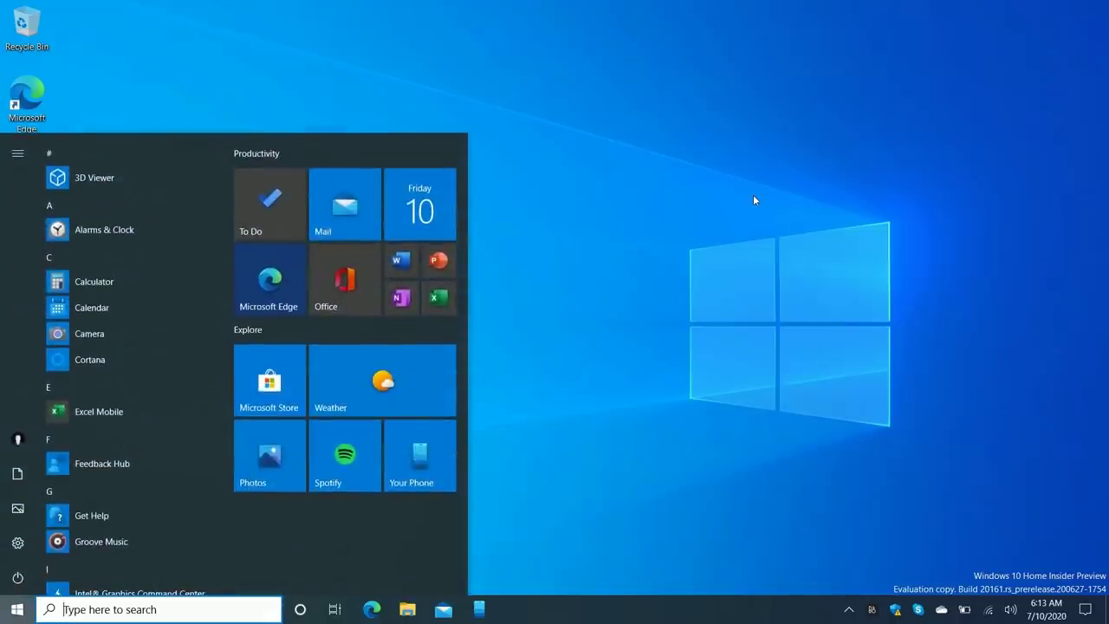
{"action": "key", "text": "super"}
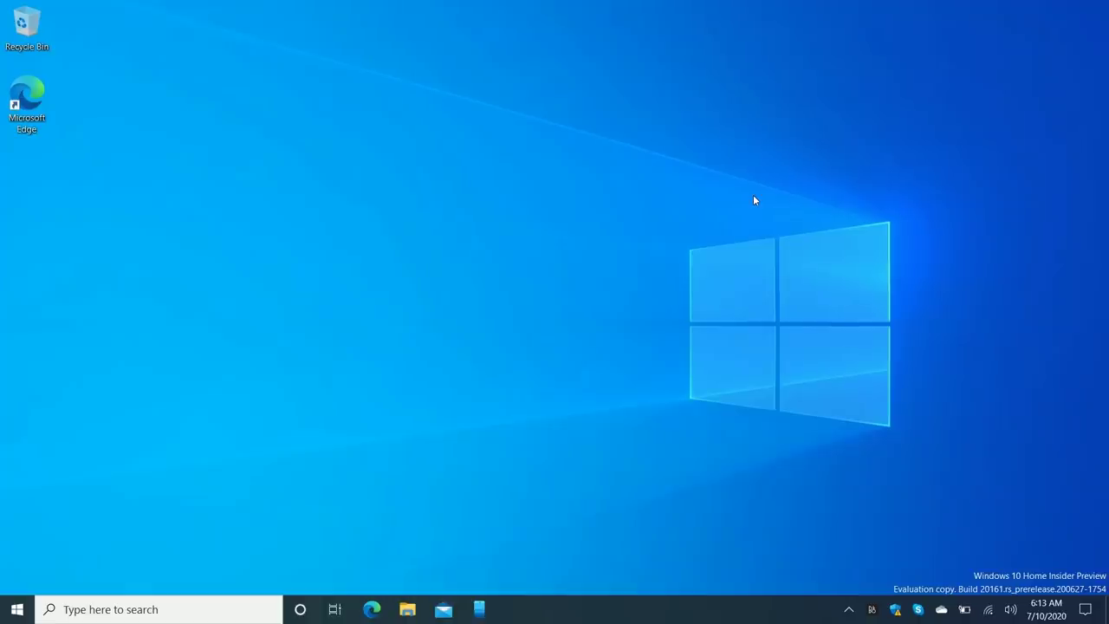
{"action": "key", "text": "super"}
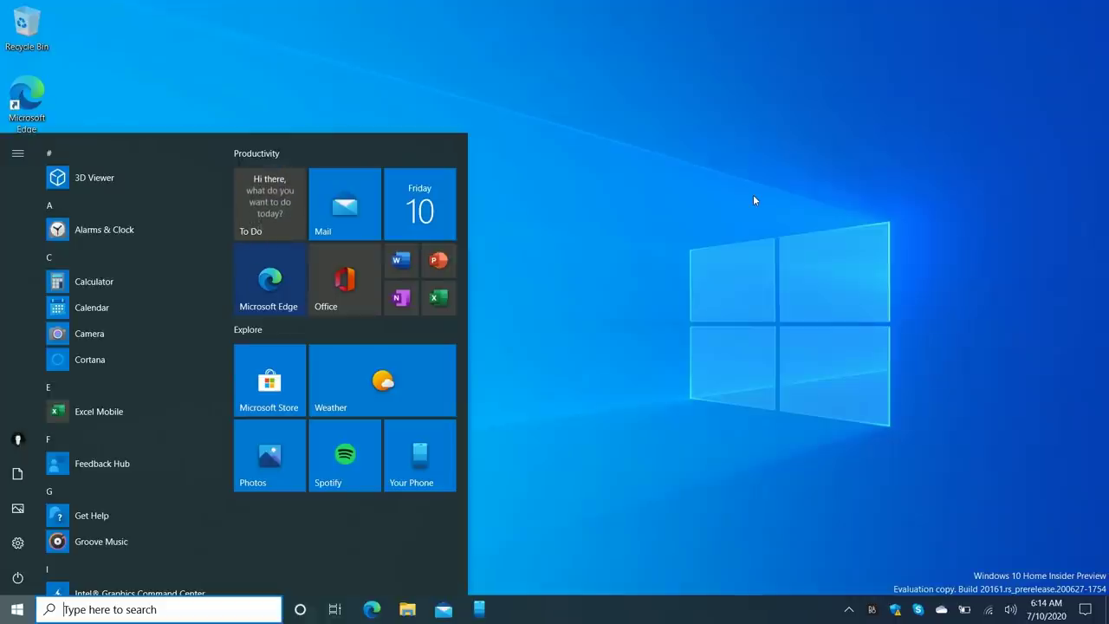
{"action": "key", "text": "super"}
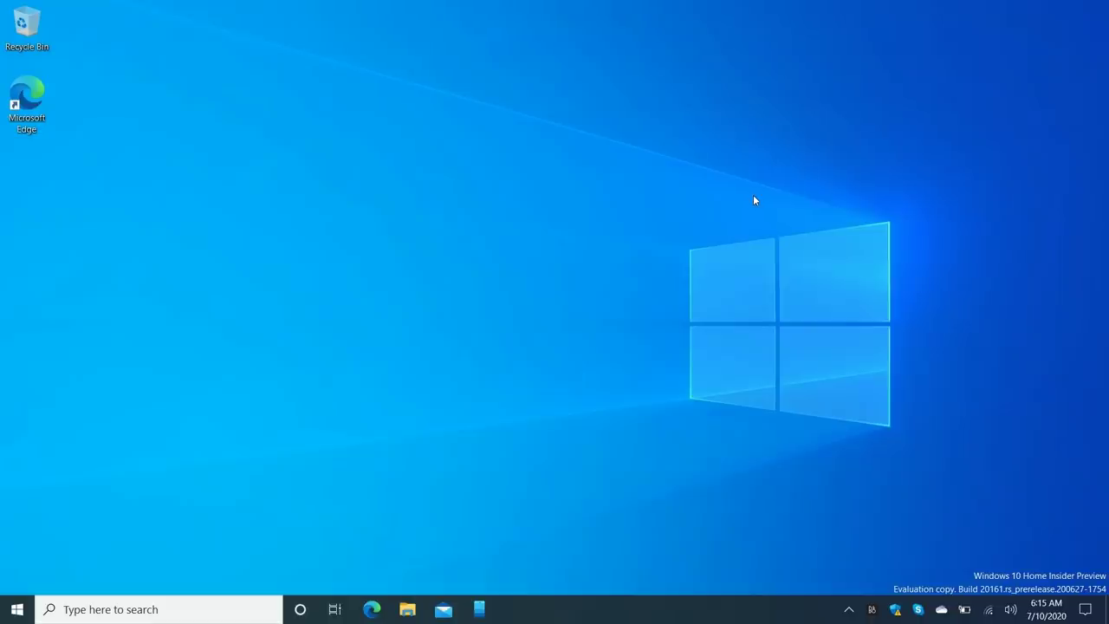
Step: Reduce the taskbar search box to an icon and finally set taskbar search to hidden
{"action": "right_click", "coordinate": [122, 617]}
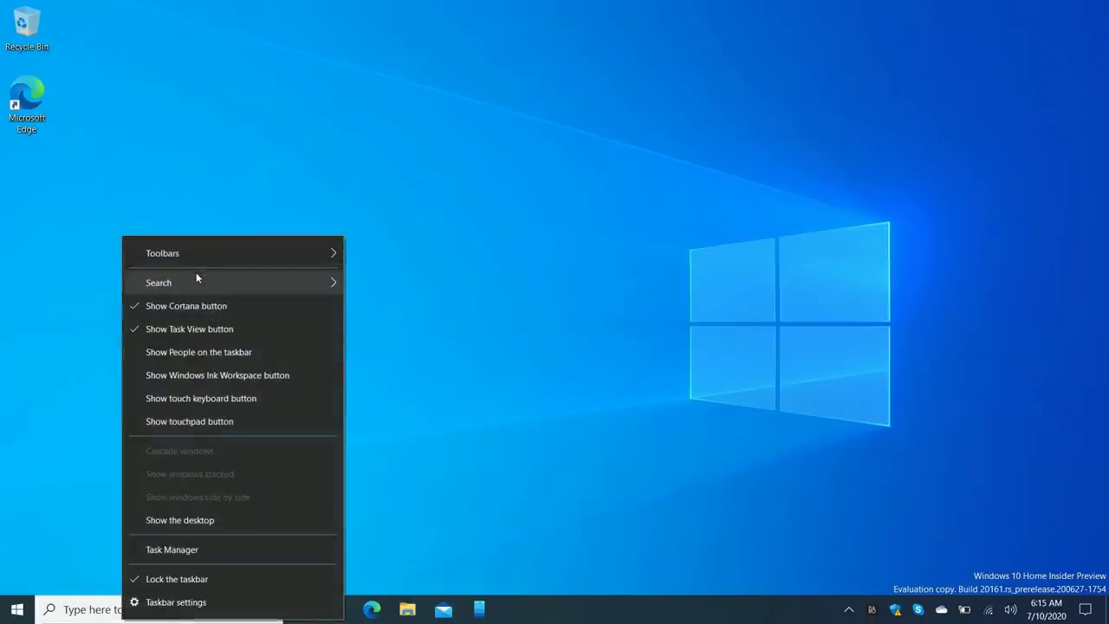
{"action": "mouse_move", "coordinate": [195, 273]}
{"action": "left_click", "coordinate": [377, 311]}
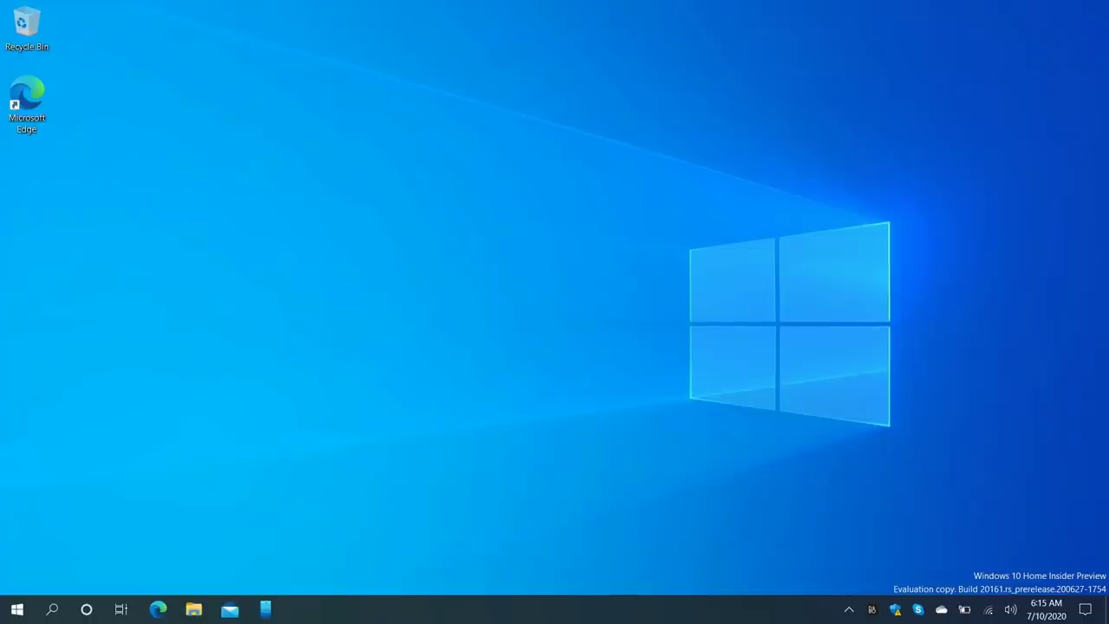
{"action": "right_click", "coordinate": [349, 602]}
{"action": "left_click", "coordinate": [706, 297]}
{"action": "right_click", "coordinate": [456, 609]}
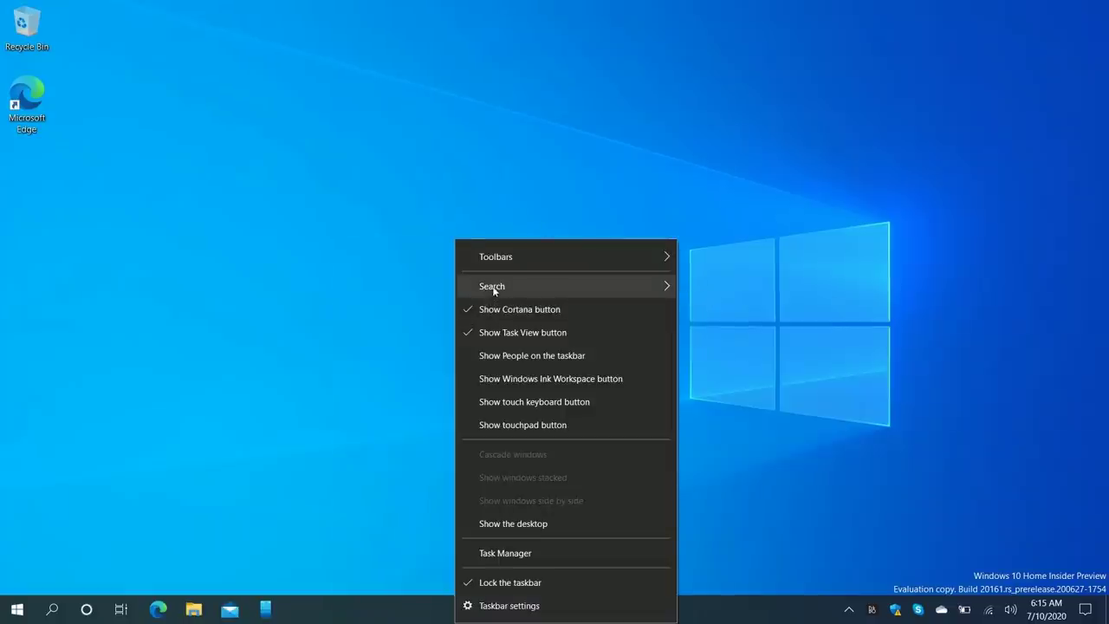
{"action": "mouse_move", "coordinate": [495, 287]}
{"action": "left_click", "coordinate": [743, 293]}
Step: Search for "hey" straight from the Start menu, clear the query and close Start
{"action": "key", "text": "super"}
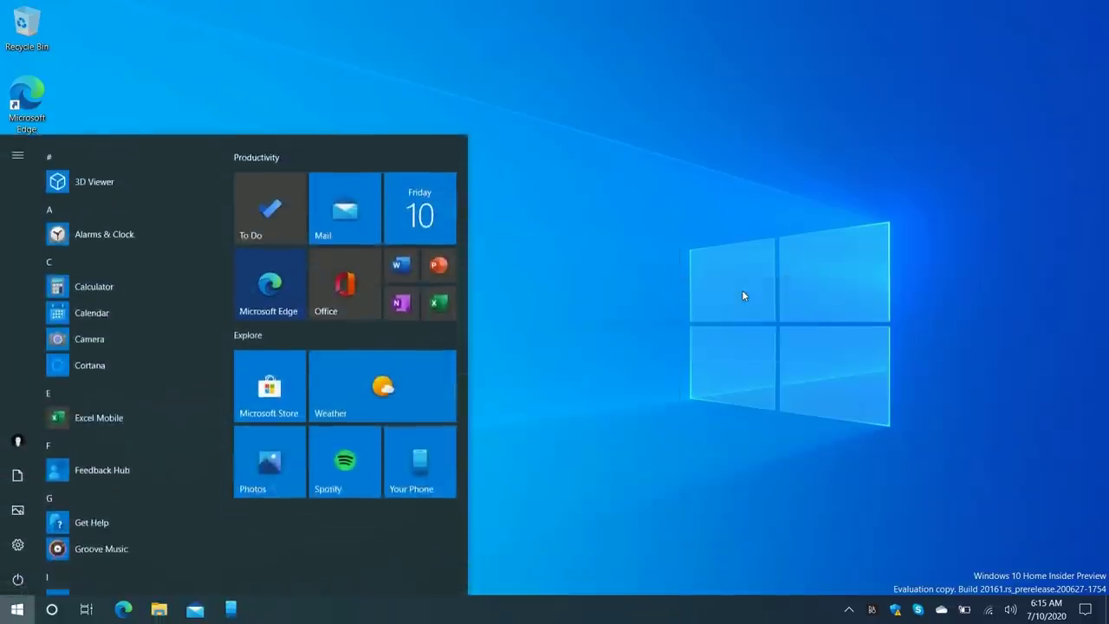
{"action": "type", "text": "hey"}
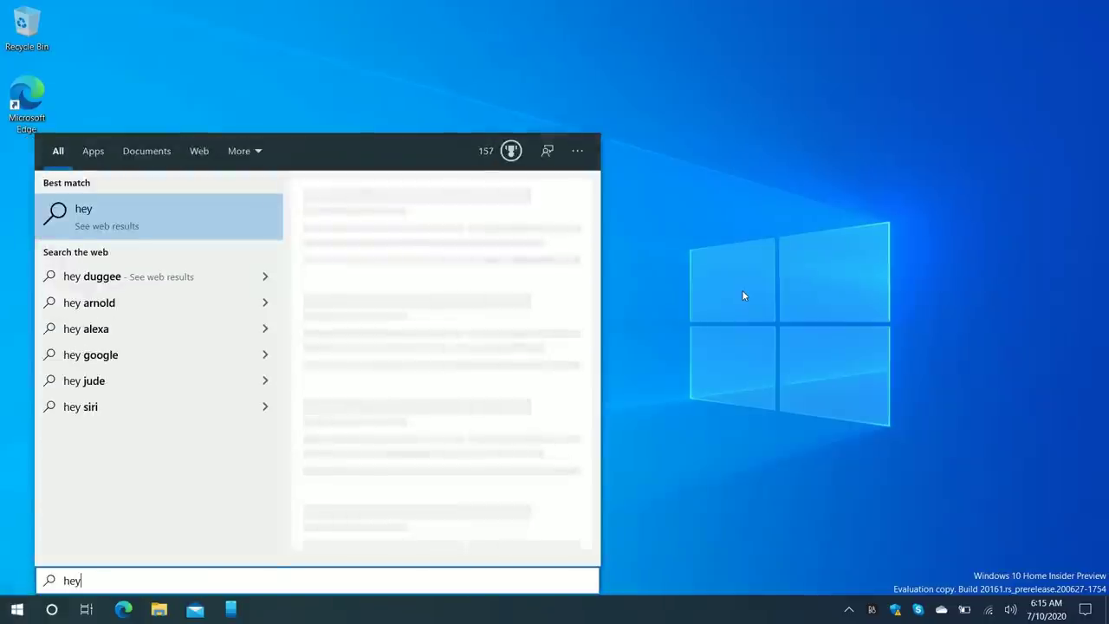
{"action": "key", "text": "ctrl+a"}
{"action": "key", "text": "BackSpace"}
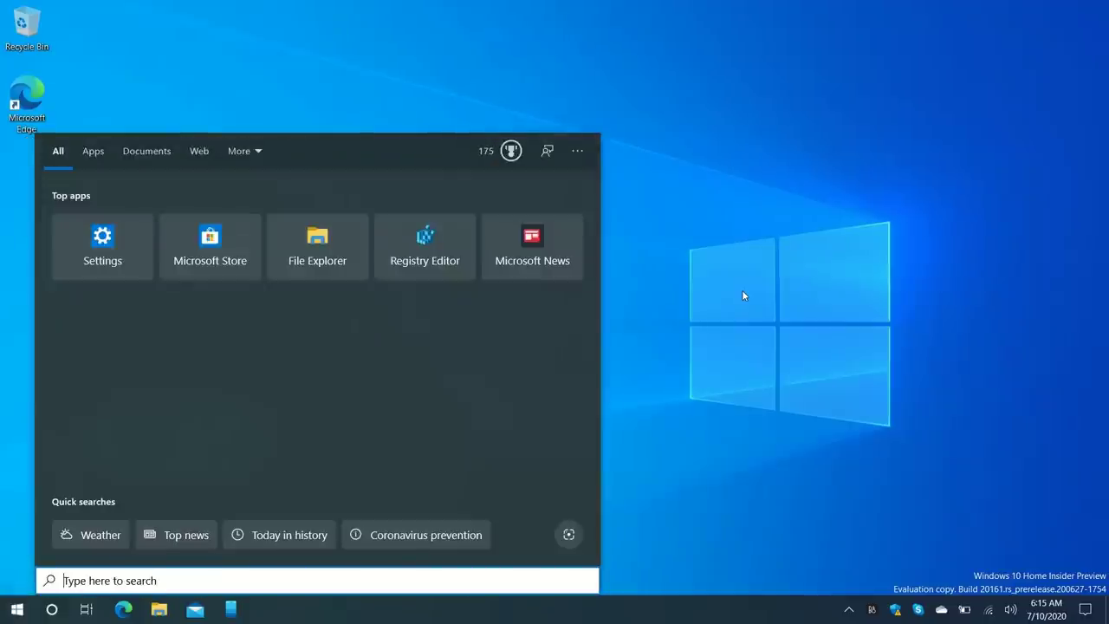
{"action": "key", "text": "super"}
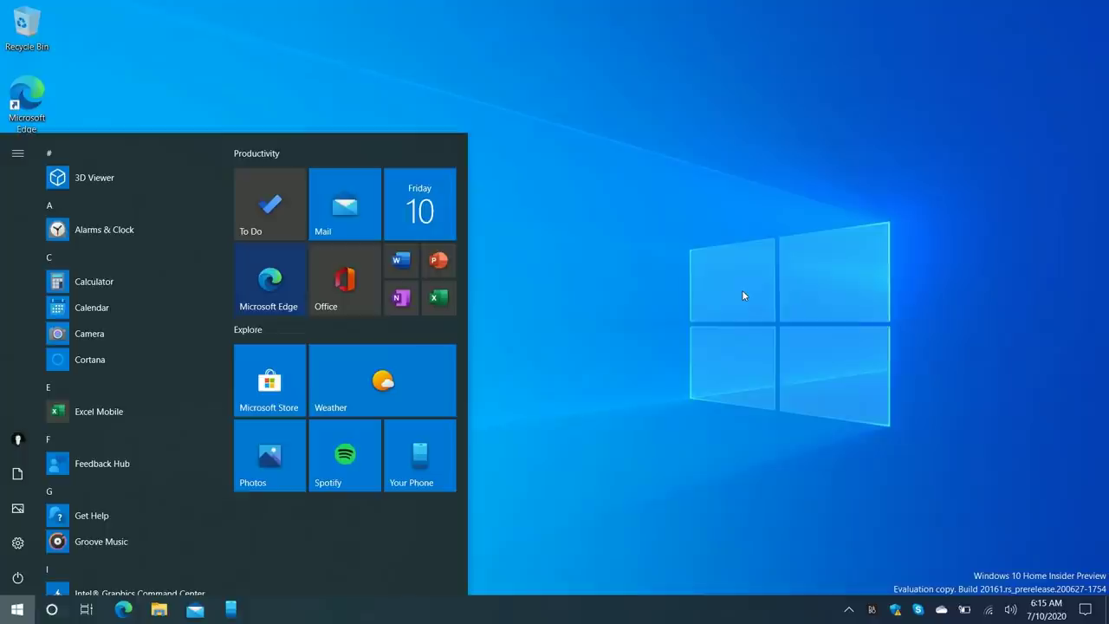
{"action": "key", "text": "super"}
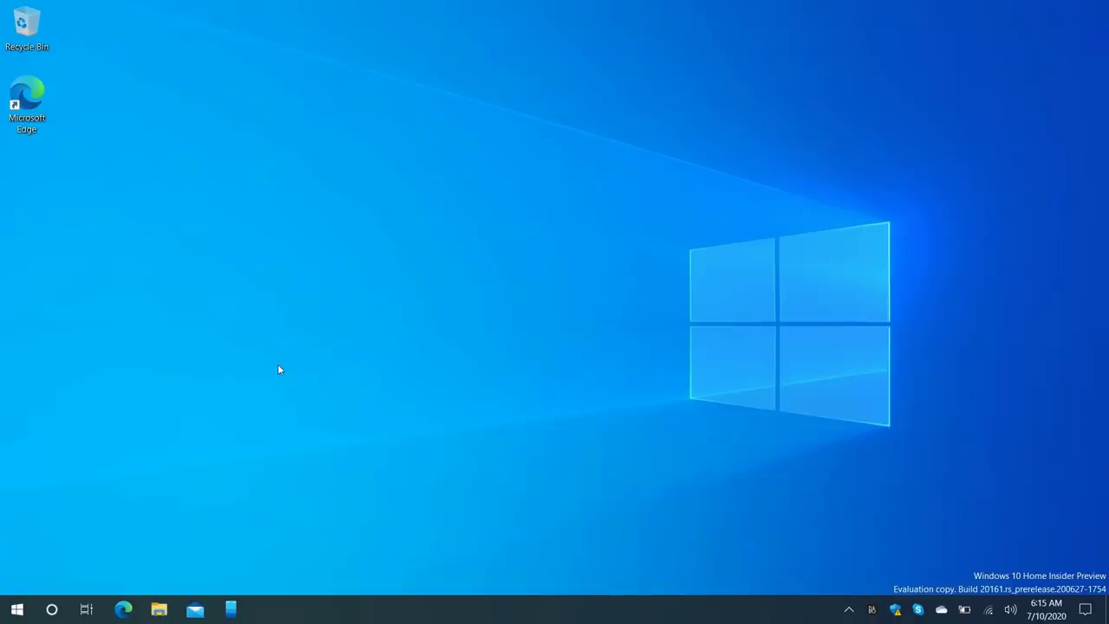
Step: Hide the Cortana and Task View buttons from the taskbar
{"action": "right_click", "coordinate": [49, 609]}
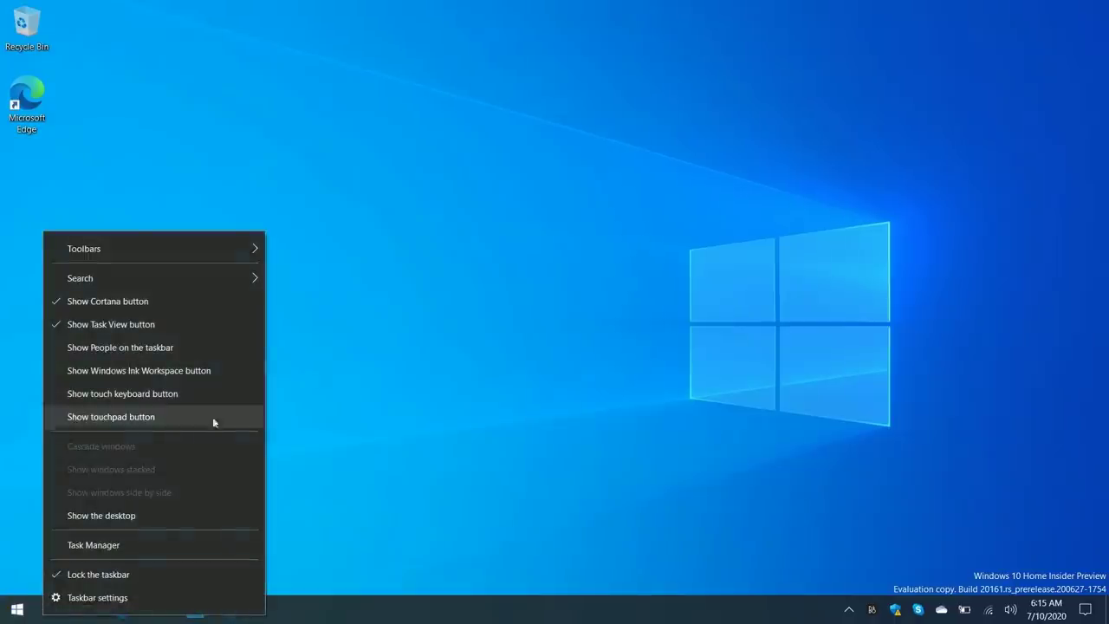
{"action": "left_click", "coordinate": [148, 309]}
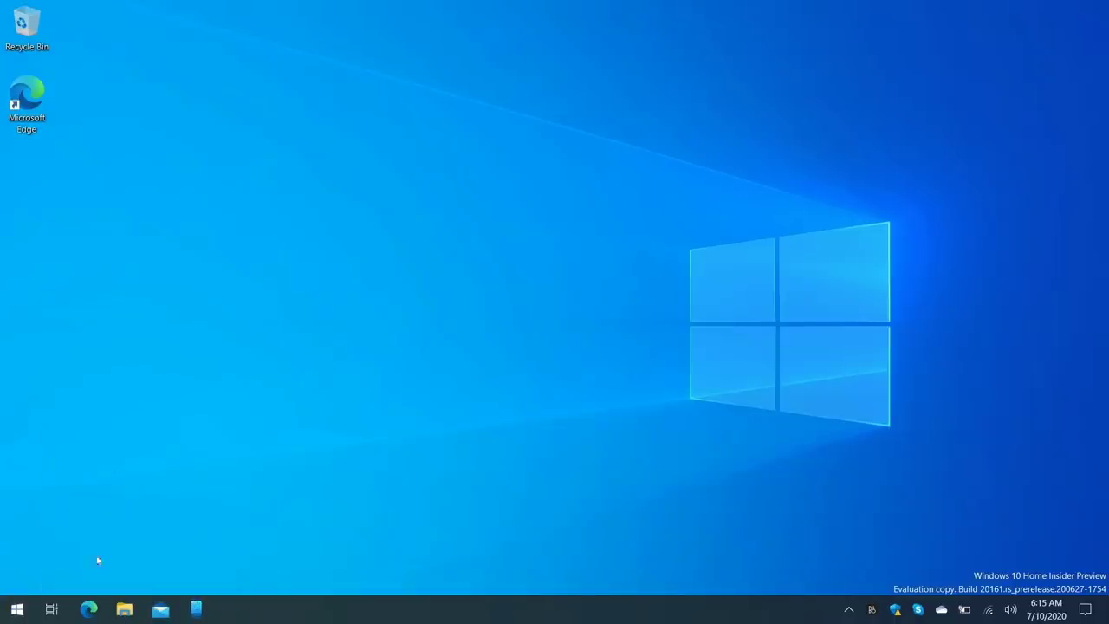
{"action": "right_click", "coordinate": [68, 606]}
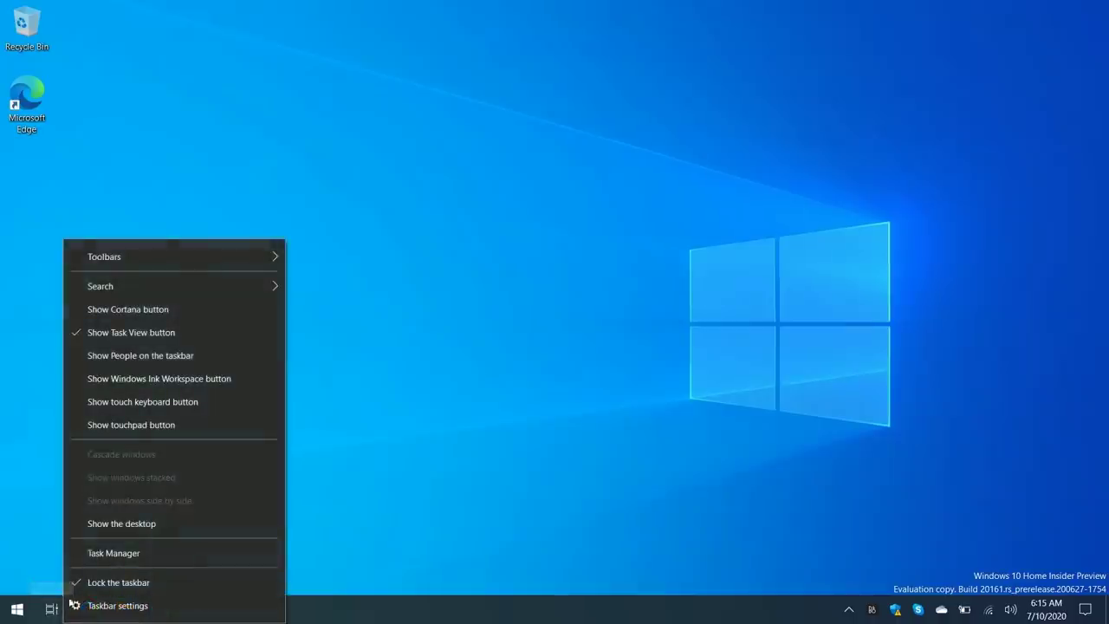
{"action": "left_click", "coordinate": [146, 333]}
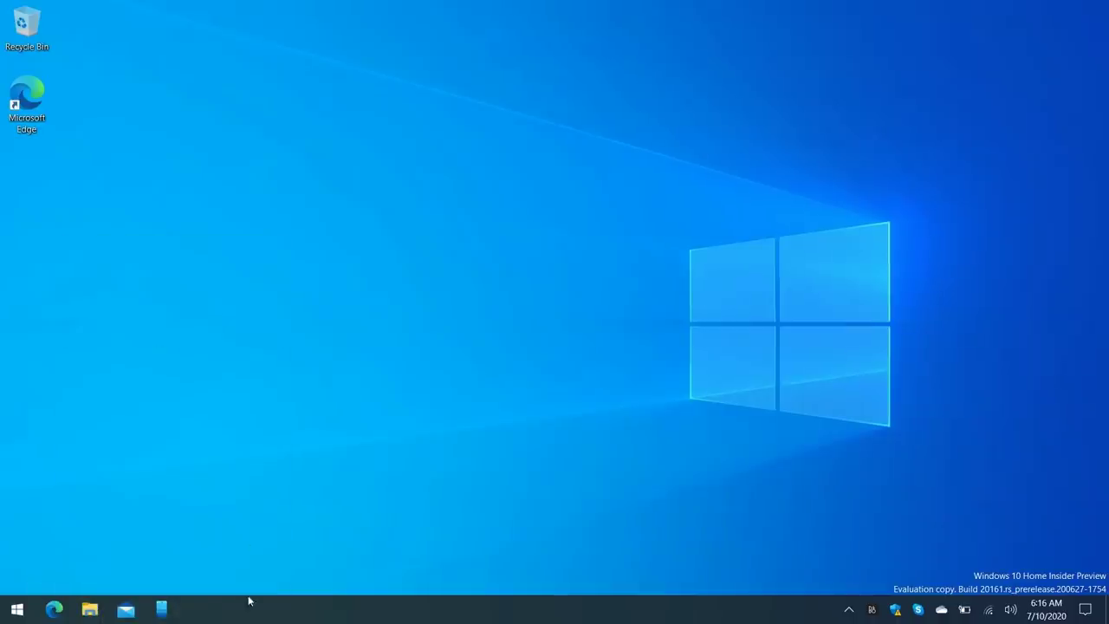
Step: Show the Cortana and Task View buttons on the taskbar again
{"action": "right_click", "coordinate": [246, 620]}
{"action": "left_click", "coordinate": [359, 310]}
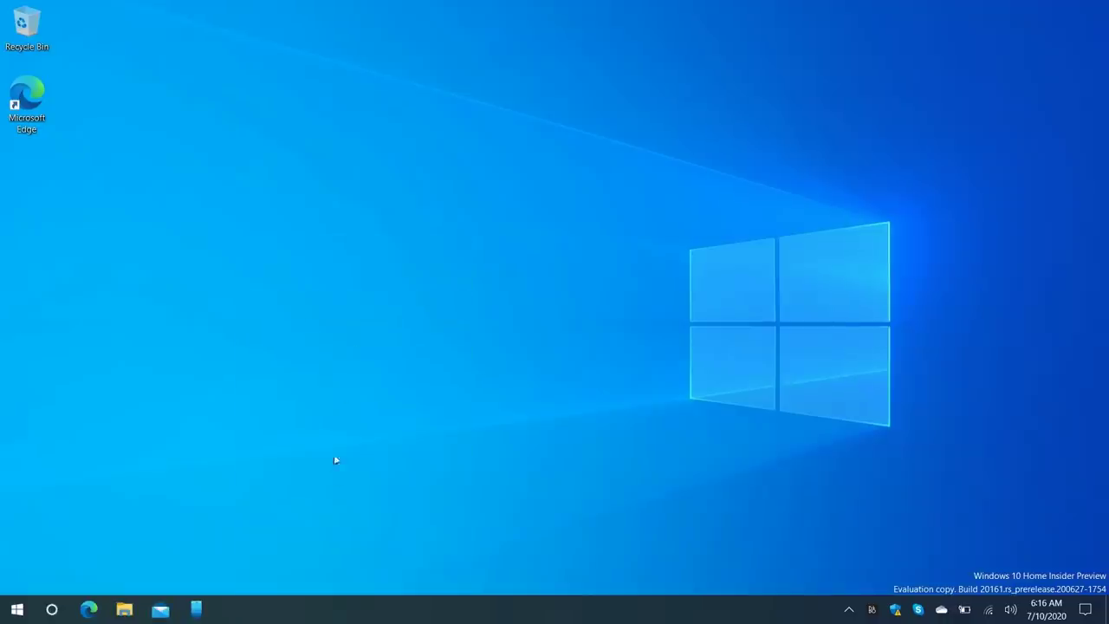
{"action": "right_click", "coordinate": [286, 611]}
{"action": "left_click", "coordinate": [387, 330]}
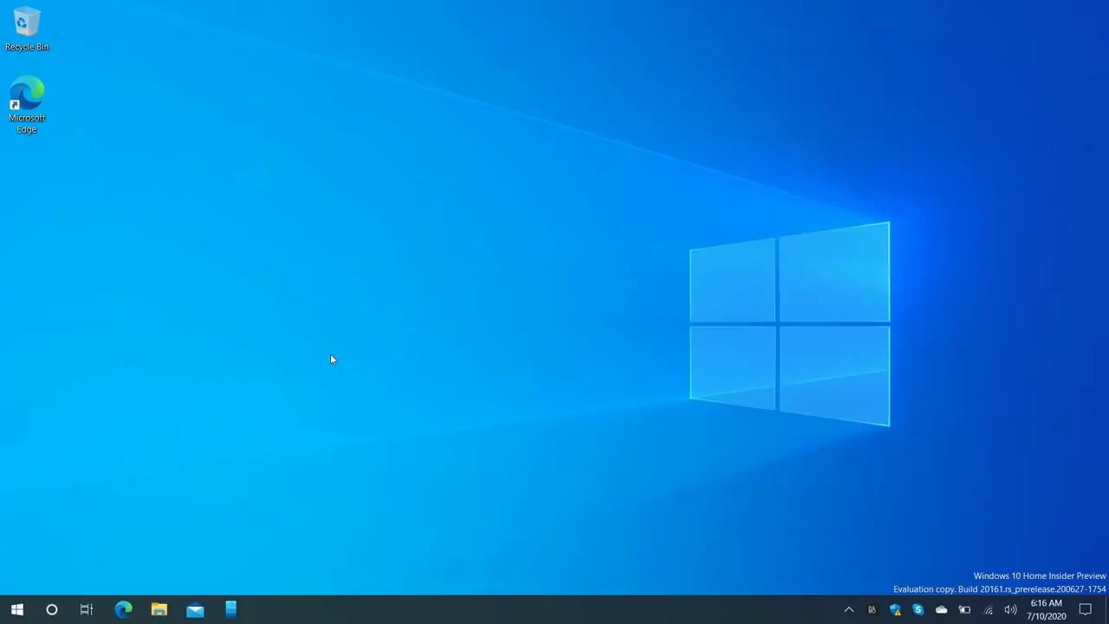
{"action": "left_click", "coordinate": [17, 609]}
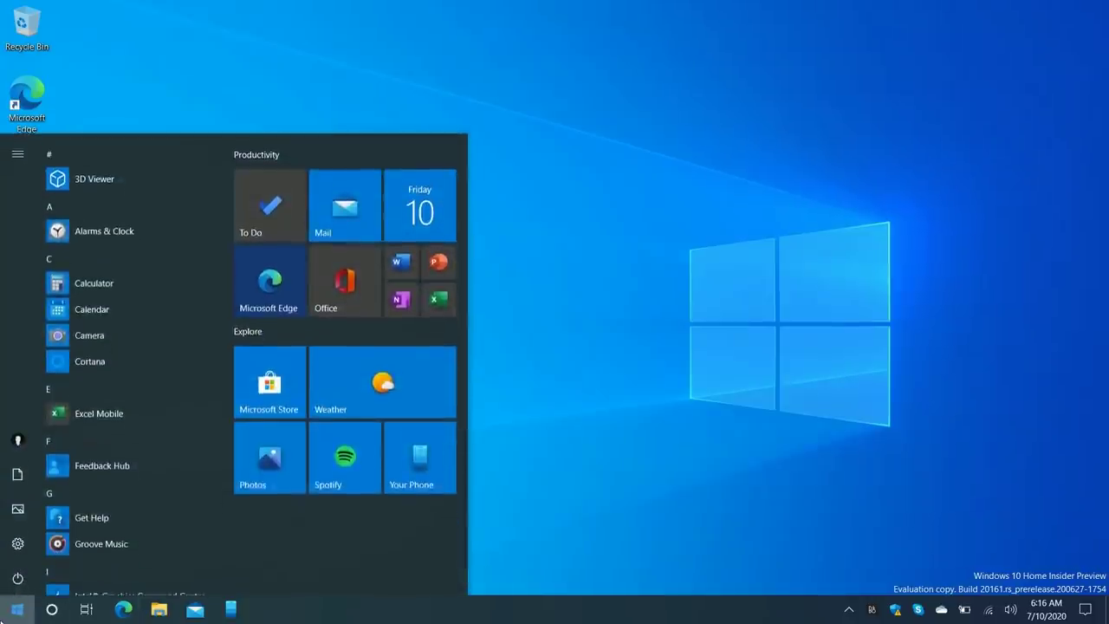
{"action": "left_click", "coordinate": [799, 159]}
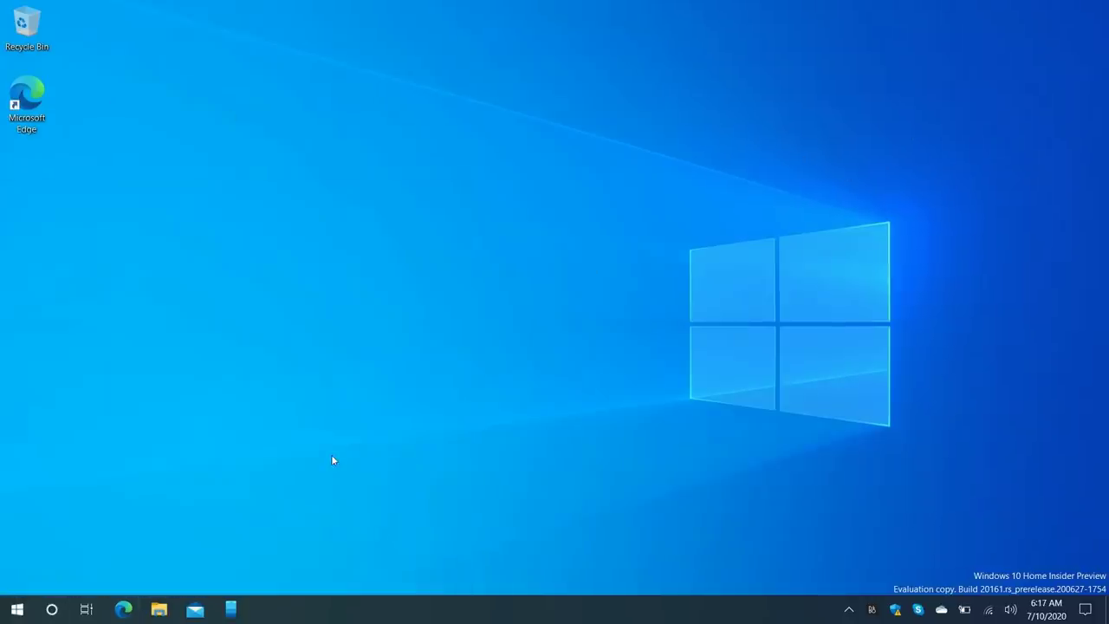
Step: Turn off the display of desktop icons so the wallpaper is left empty
{"action": "right_click", "coordinate": [165, 178]}
{"action": "mouse_move", "coordinate": [156, 184]}
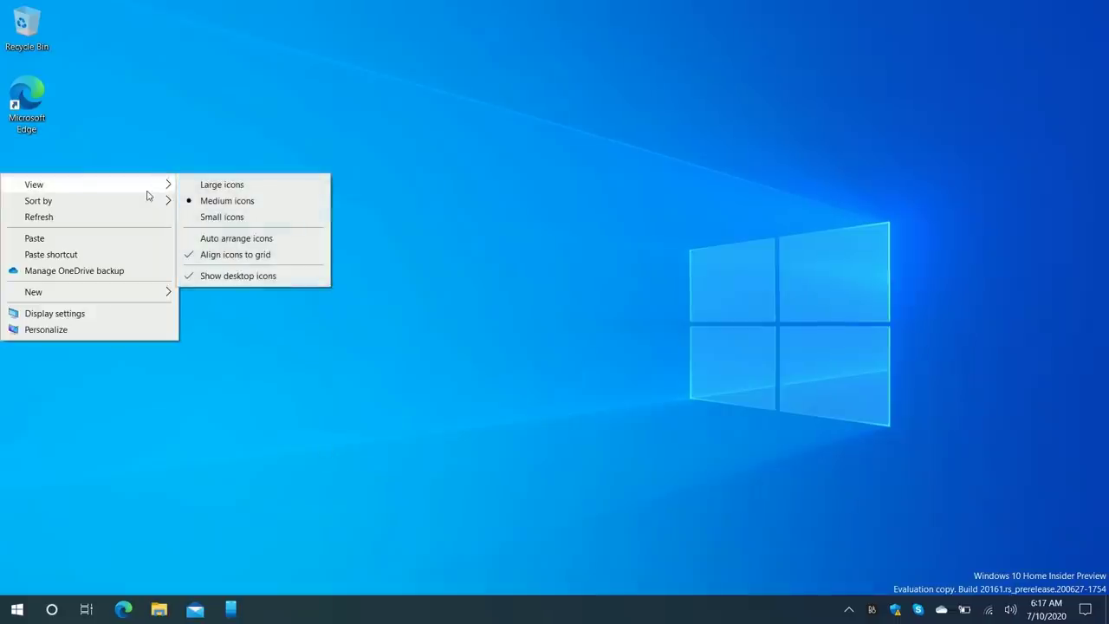
{"action": "left_click", "coordinate": [263, 277]}
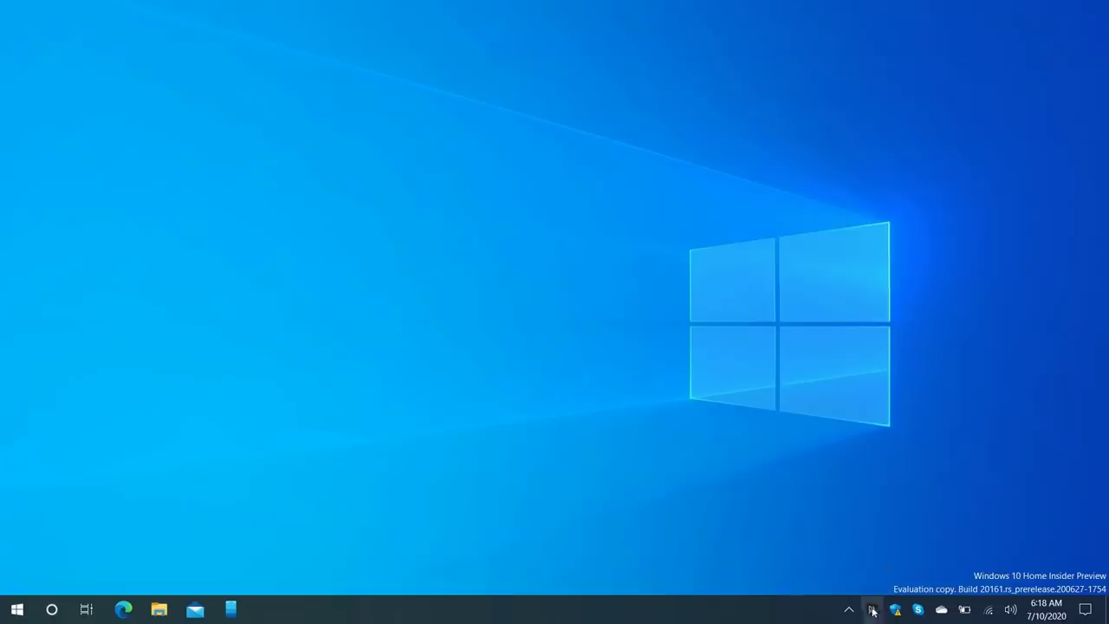
Step: Move the app, Windows Security, Skype, OneDrive and volume icons from the notification area into the hidden-icons overflow
{"action": "left_click_drag", "start_coordinate": [872, 609], "coordinate": [854, 548]}
{"action": "left_click_drag", "start_coordinate": [894, 609], "coordinate": [918, 580]}
{"action": "left_click", "coordinate": [919, 609]}
{"action": "left_click_drag", "start_coordinate": [942, 609], "coordinate": [928, 610]}
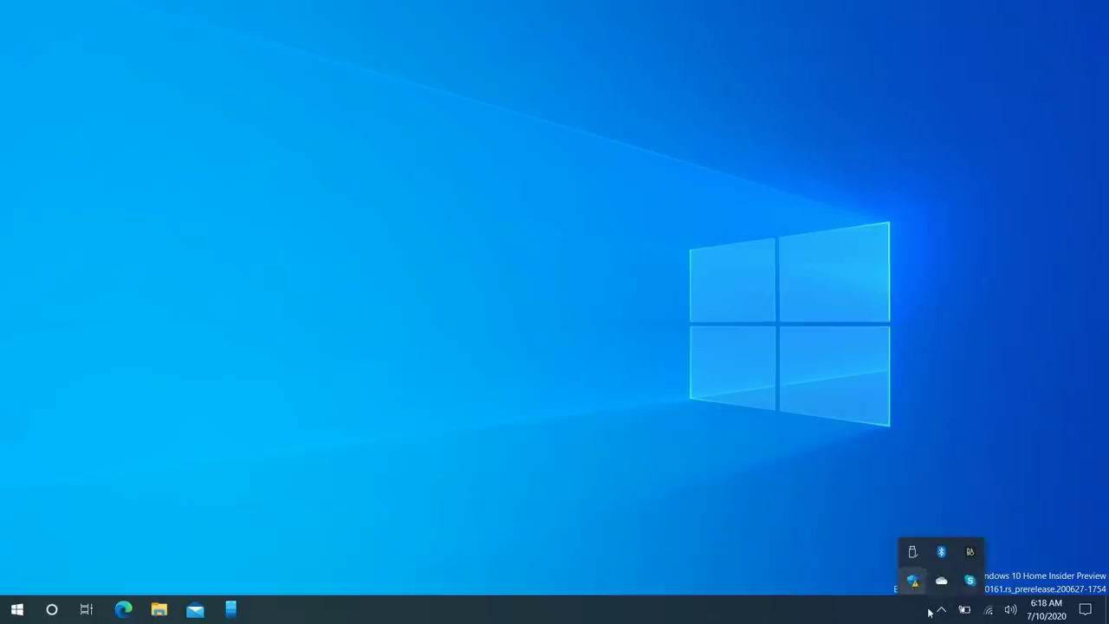
{"action": "left_click_drag", "start_coordinate": [1008, 612], "coordinate": [964, 617]}
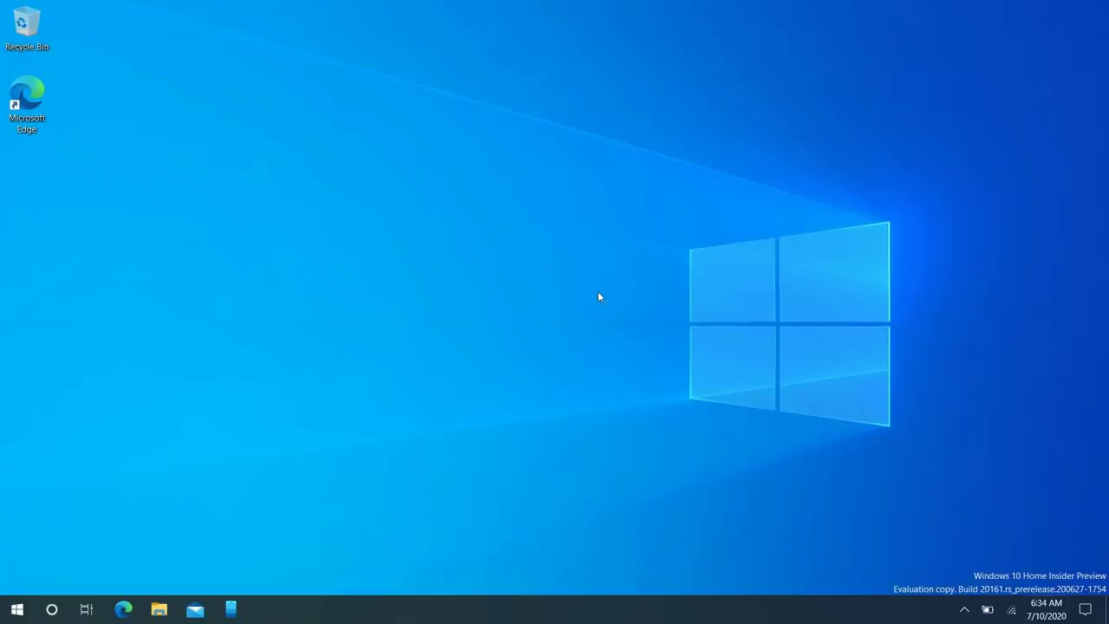
Step: Switch to Microsoft Edge and search the web for "t-clock github"
{"action": "left_click", "coordinate": [123, 609]}
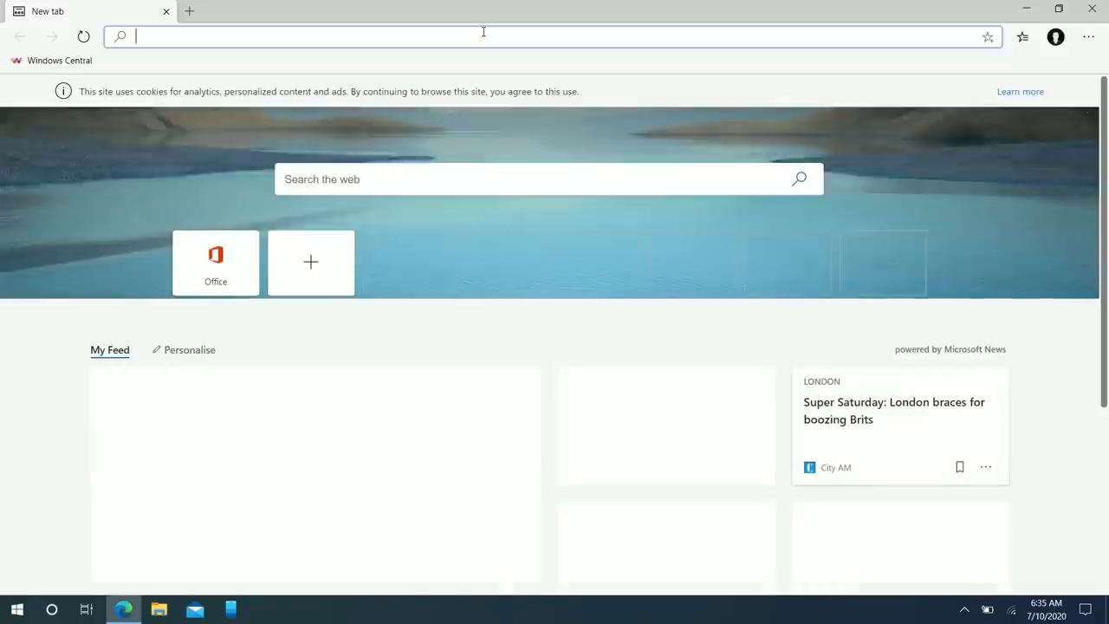
{"action": "type", "text": "t-clock h"}
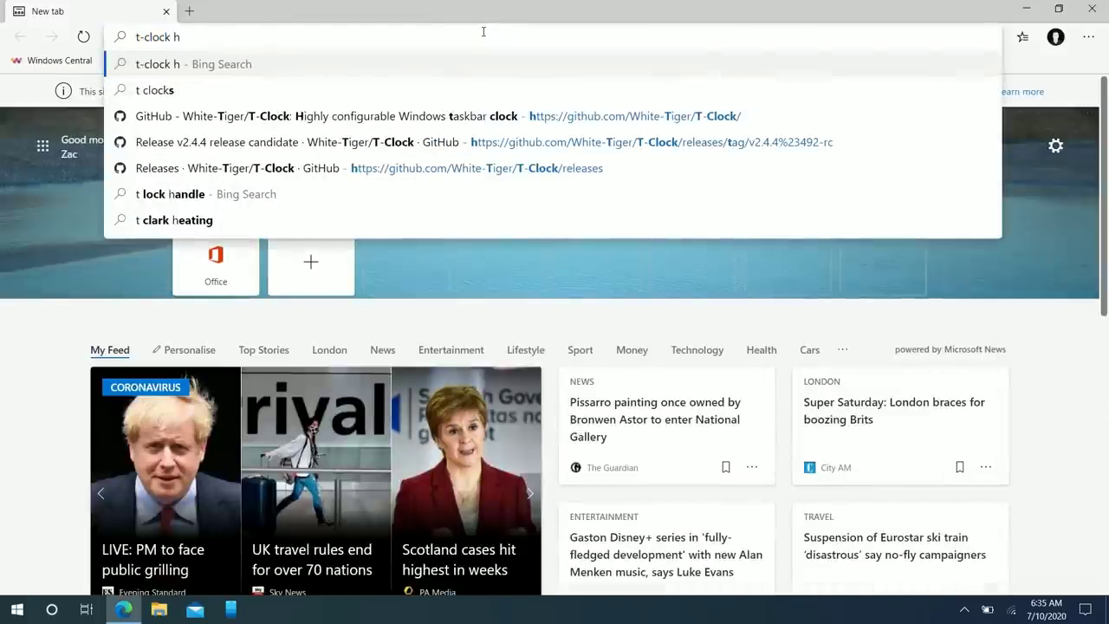
{"action": "key", "text": "BackSpace"}
{"action": "type", "text": "github"}
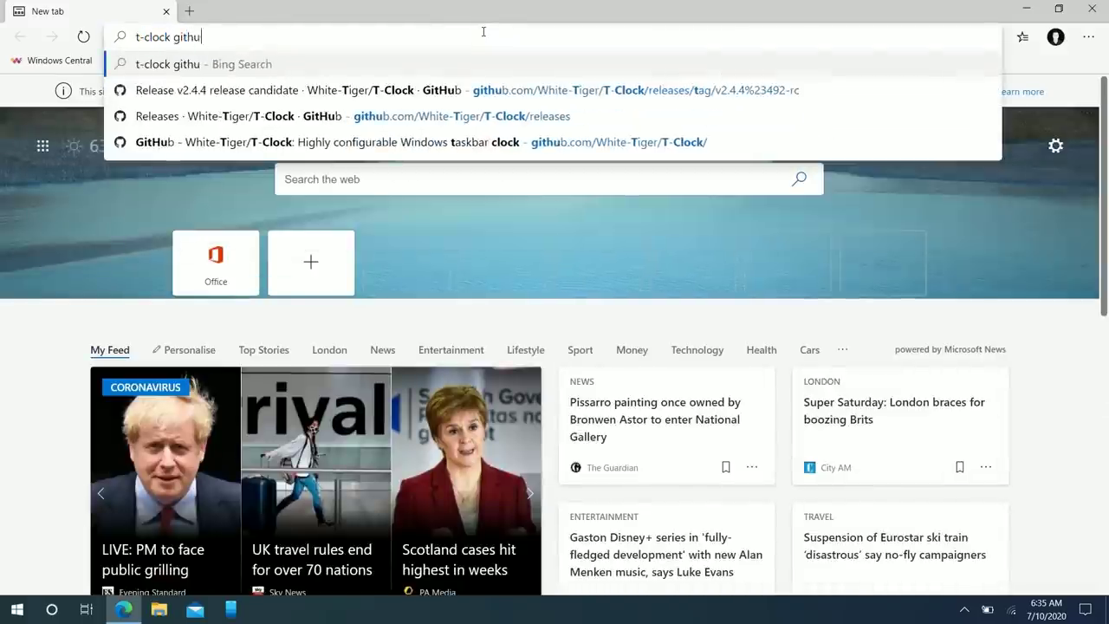
{"action": "key", "text": "Return"}
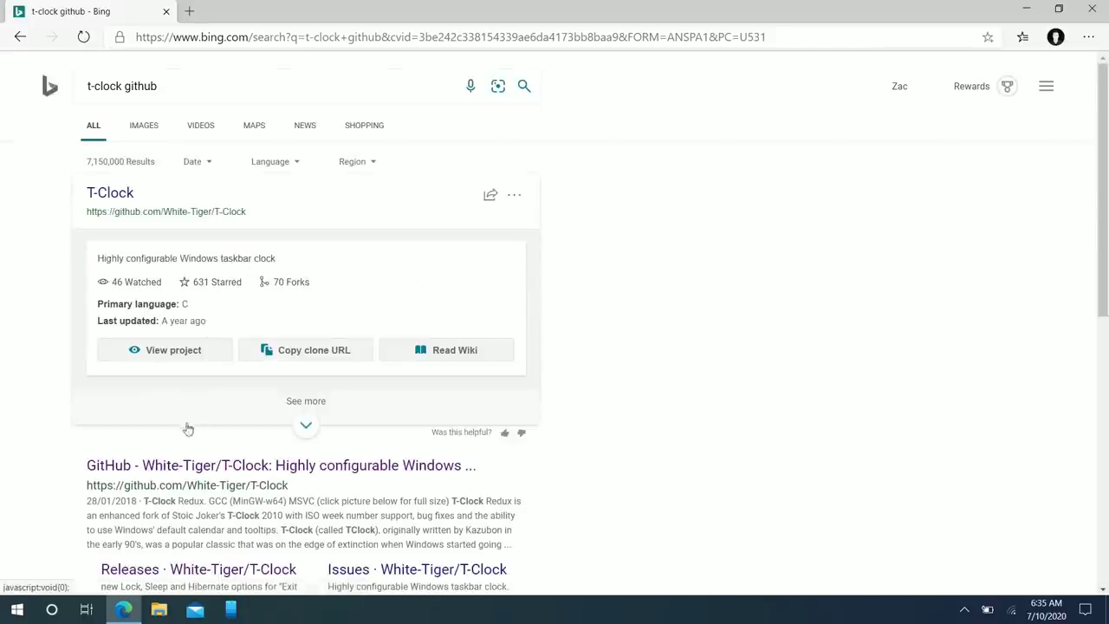
Step: Open the White-Tiger/T-Clock repository on GitHub and go to its v2.4.4 release candidate page
{"action": "left_click", "coordinate": [164, 466]}
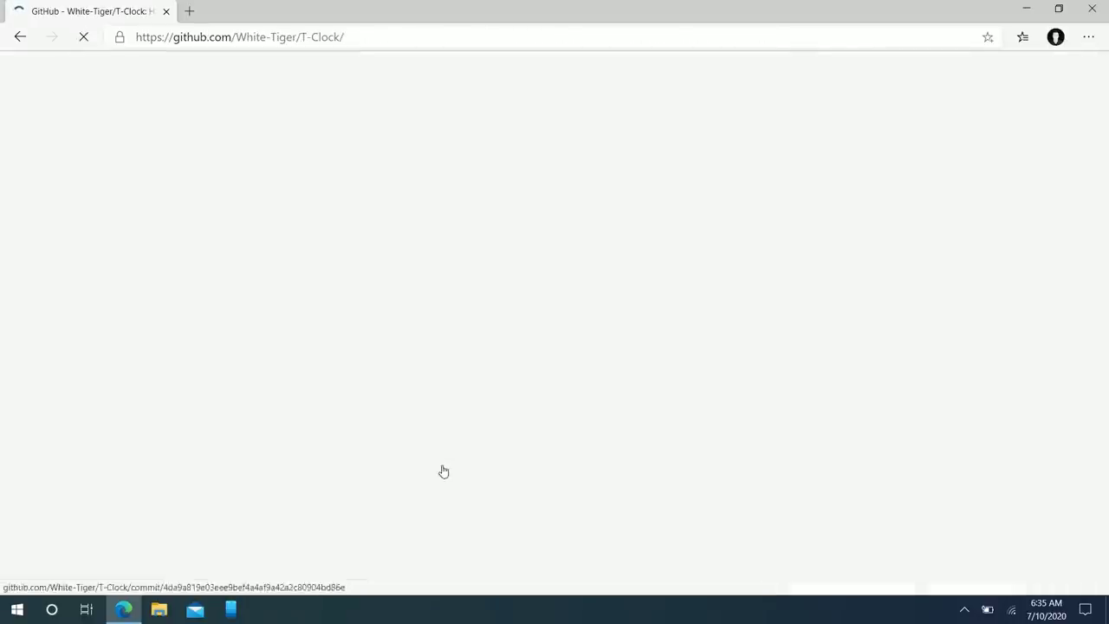
{"action": "scroll", "coordinate": [821, 438], "scroll_direction": "down", "scroll_amount": 2}
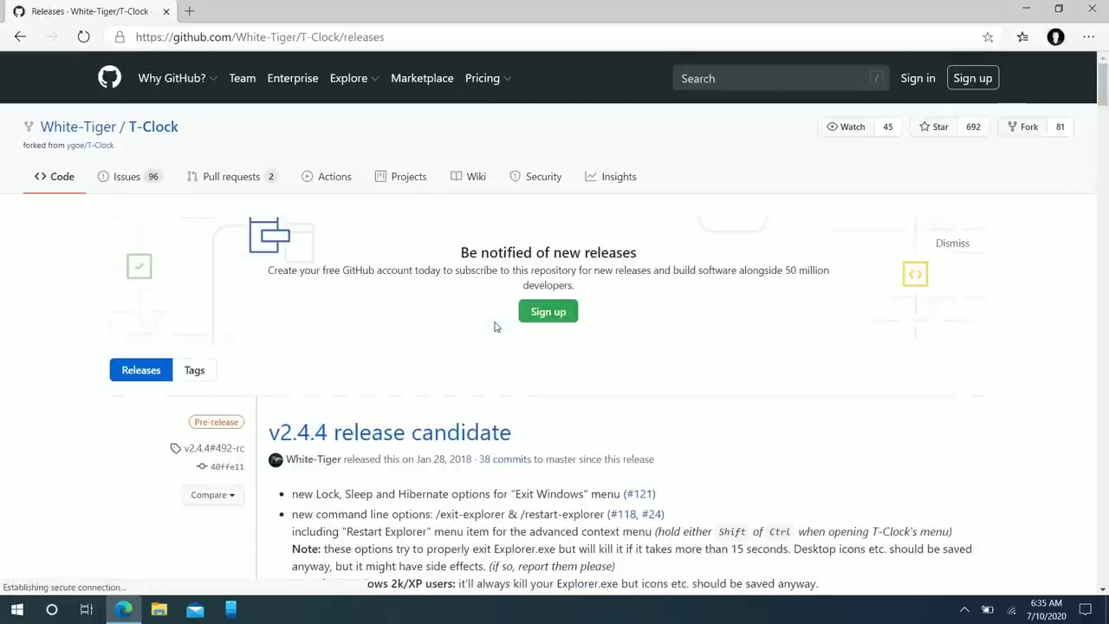
{"action": "left_click", "coordinate": [389, 432]}
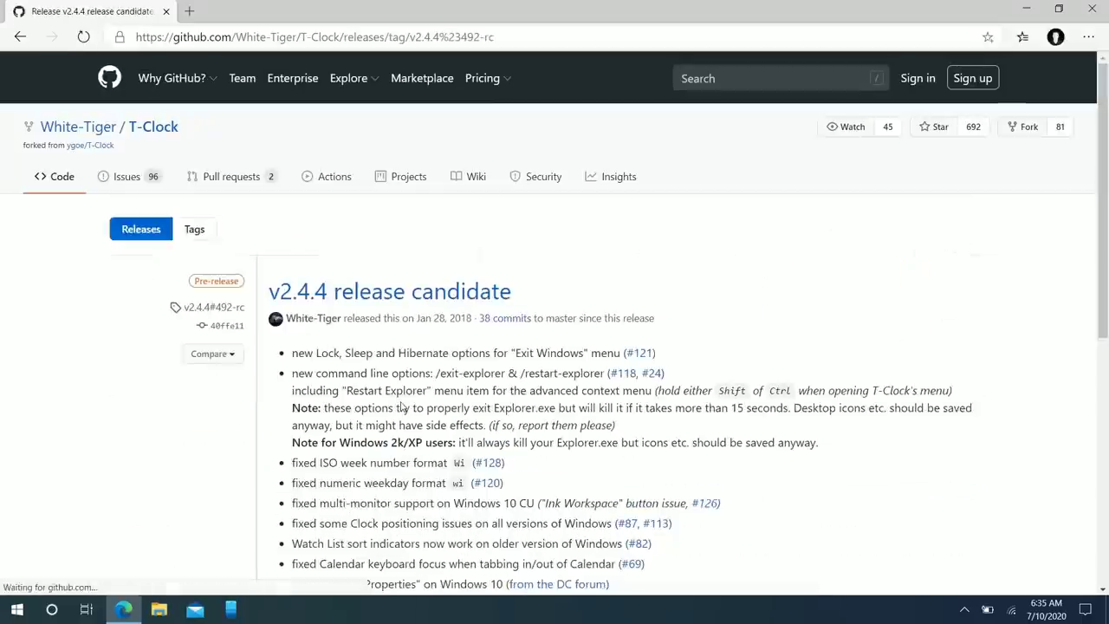
Step: Download T-Clock.zip from the assets of the v2.4.4 release candidate
{"action": "scroll", "coordinate": [368, 444], "scroll_direction": "down", "scroll_amount": 3}
{"action": "scroll", "coordinate": [370, 444], "scroll_direction": "down", "scroll_amount": 2}
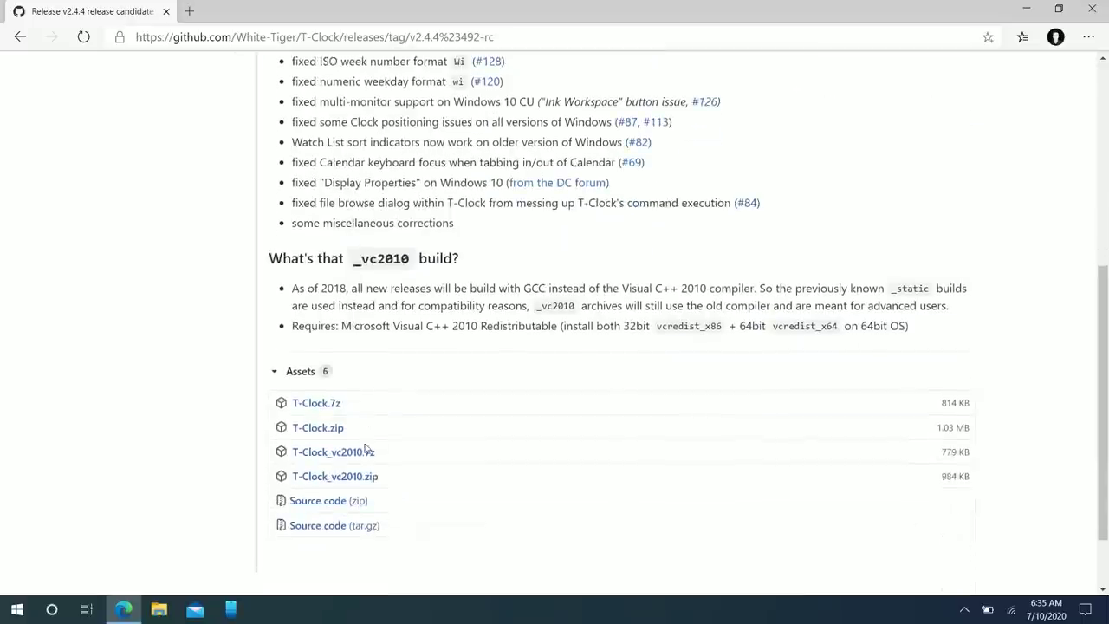
{"action": "left_click", "coordinate": [336, 435]}
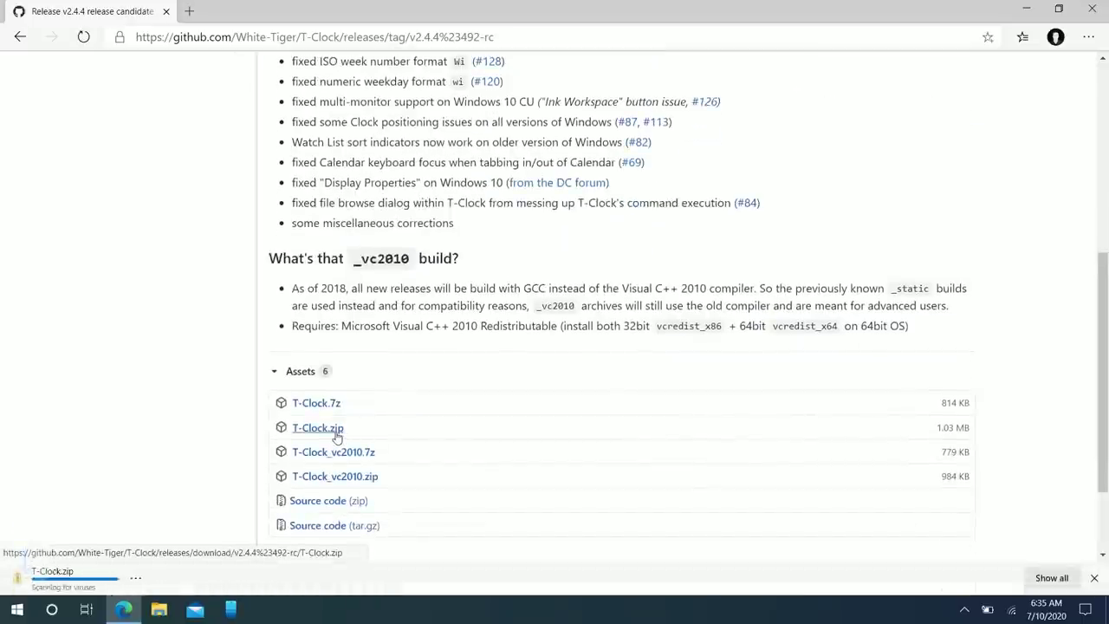
Step: Show the downloaded T-Clock.zip in its folder and go to the root of Local Disk (C:)
{"action": "left_click", "coordinate": [151, 579]}
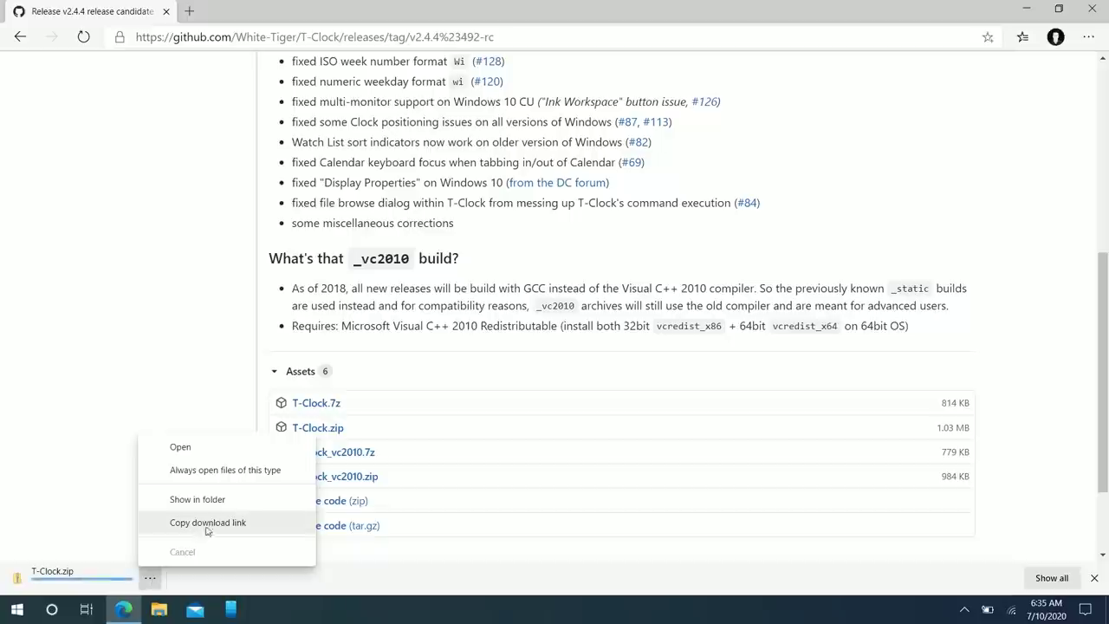
{"action": "left_click", "coordinate": [208, 498]}
{"action": "left_click", "coordinate": [515, 318]}
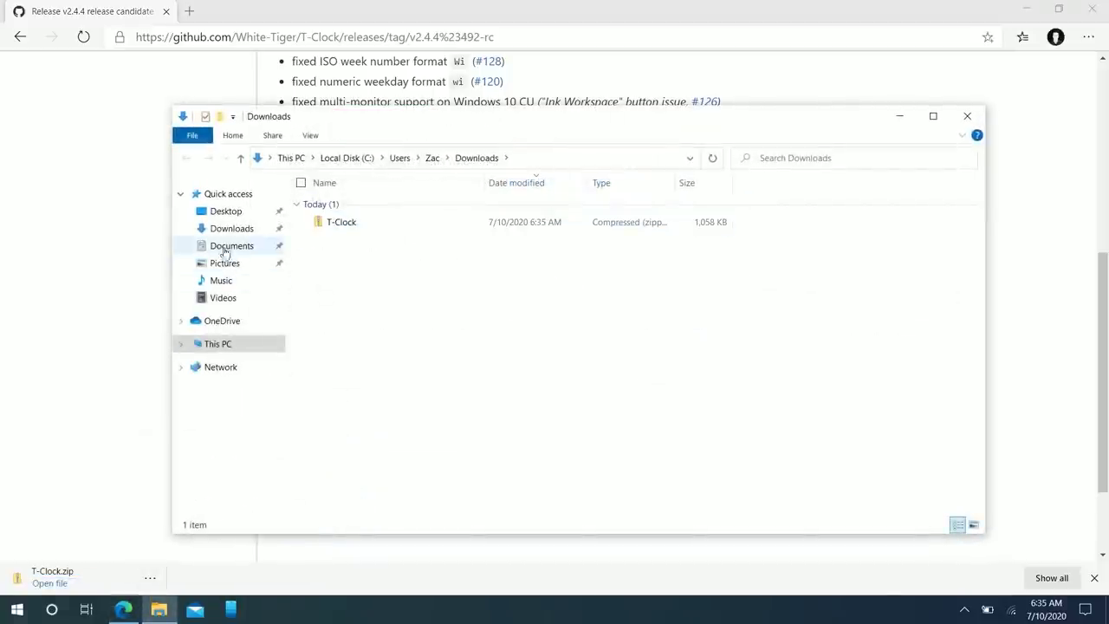
{"action": "left_click", "coordinate": [218, 345]}
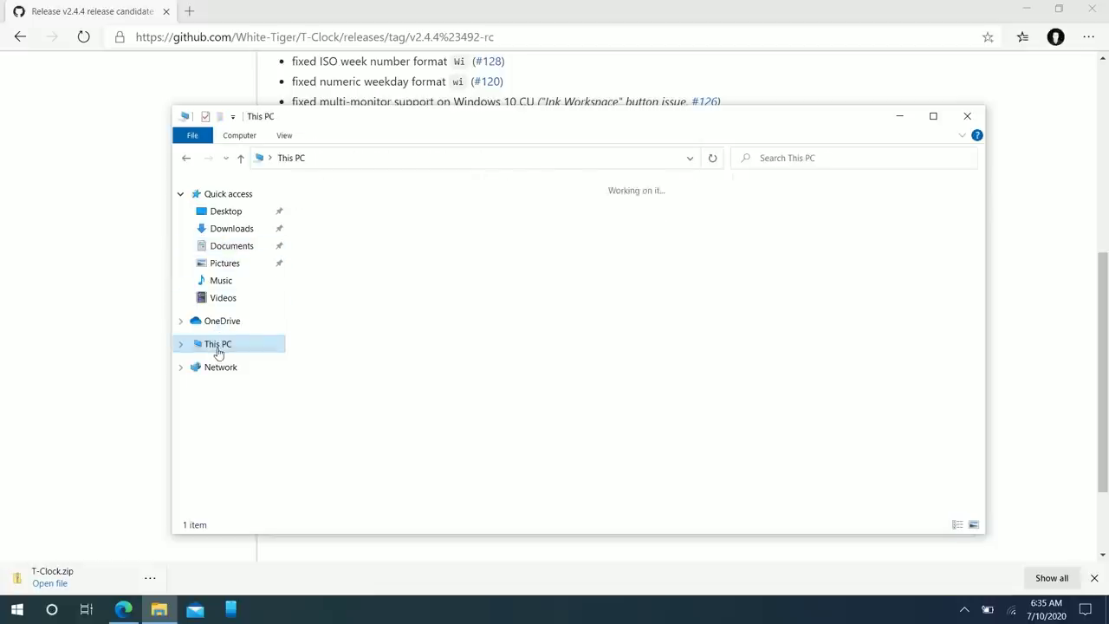
{"action": "double_click", "coordinate": [435, 340]}
Step: Create a folder named Tweaks in the root of Local Disk (C:) and open it
{"action": "right_click", "coordinate": [398, 360]}
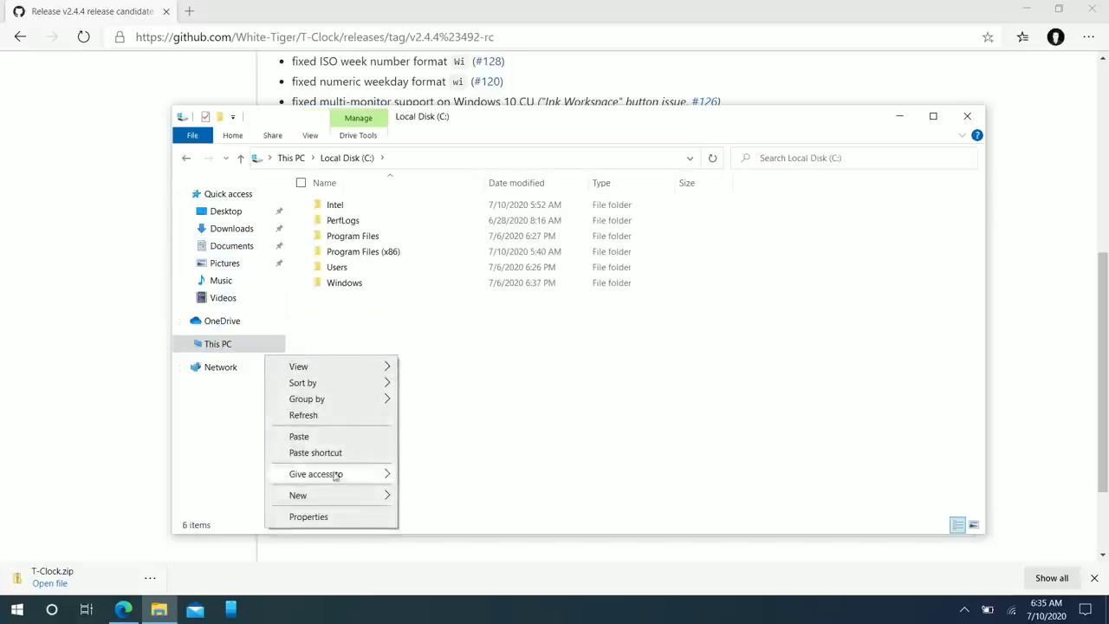
{"action": "mouse_move", "coordinate": [371, 495]}
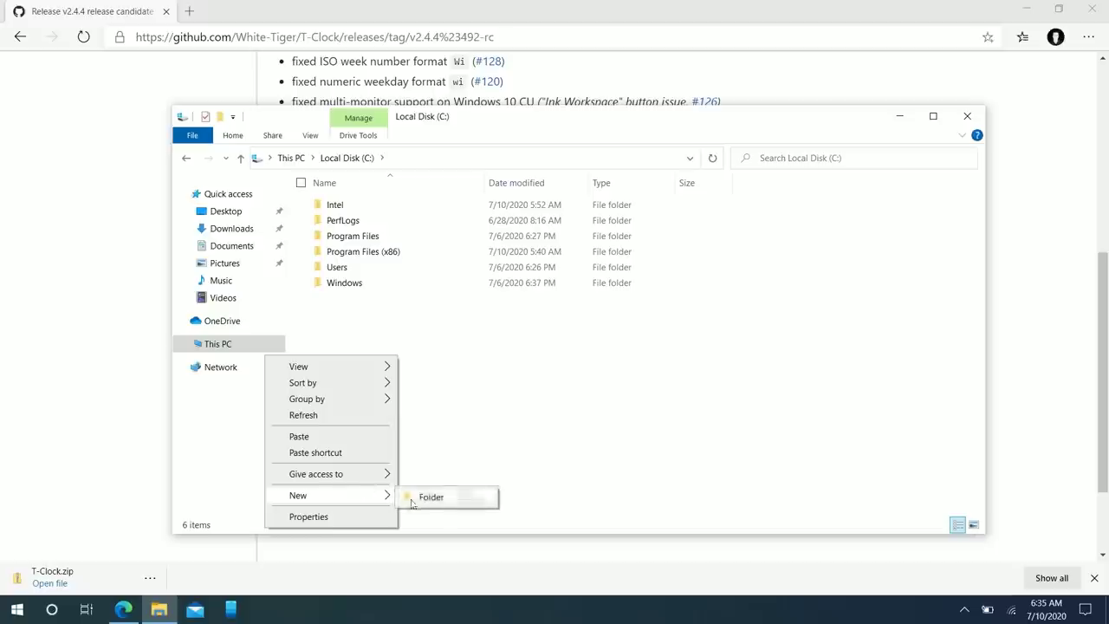
{"action": "left_click", "coordinate": [420, 498]}
{"action": "type", "text": "Tweaks"}
{"action": "key", "text": "Return"}
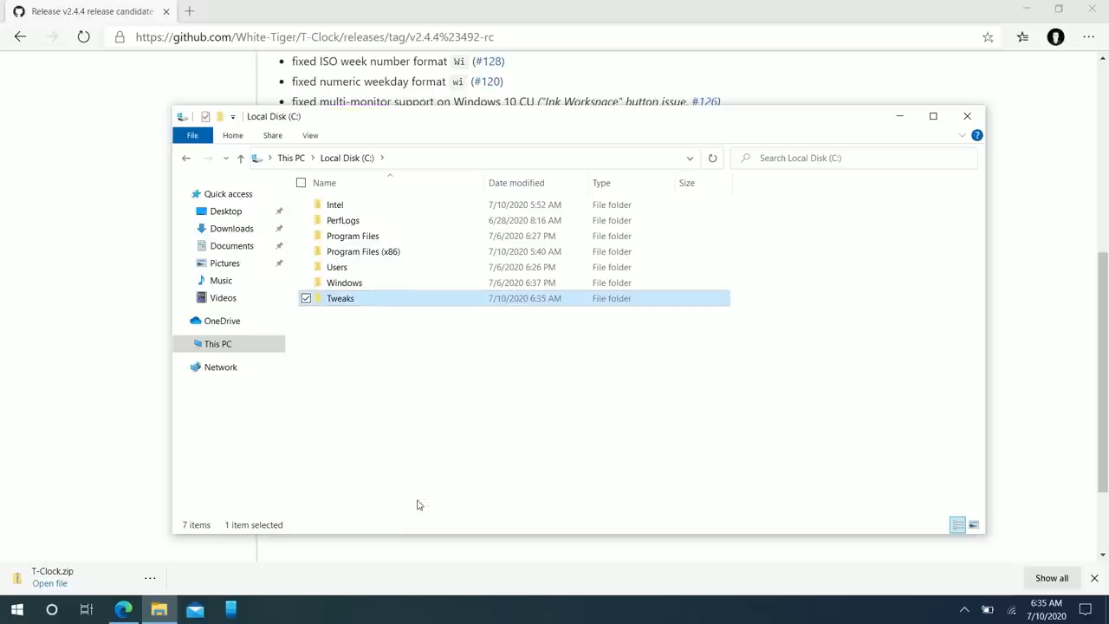
{"action": "key", "text": "Return"}
Step: Open the Downloads folder in a second window and extract the T-Clock archive to the suggested T-Clock folder
{"action": "right_click", "coordinate": [158, 609]}
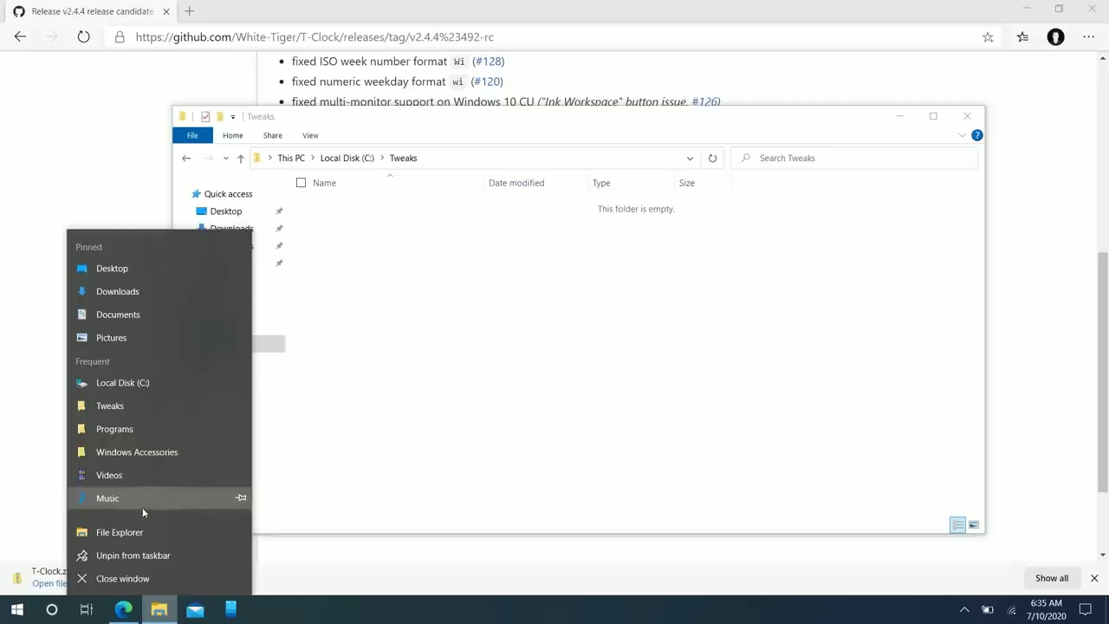
{"action": "left_click", "coordinate": [143, 291]}
{"action": "left_click", "coordinate": [381, 240]}
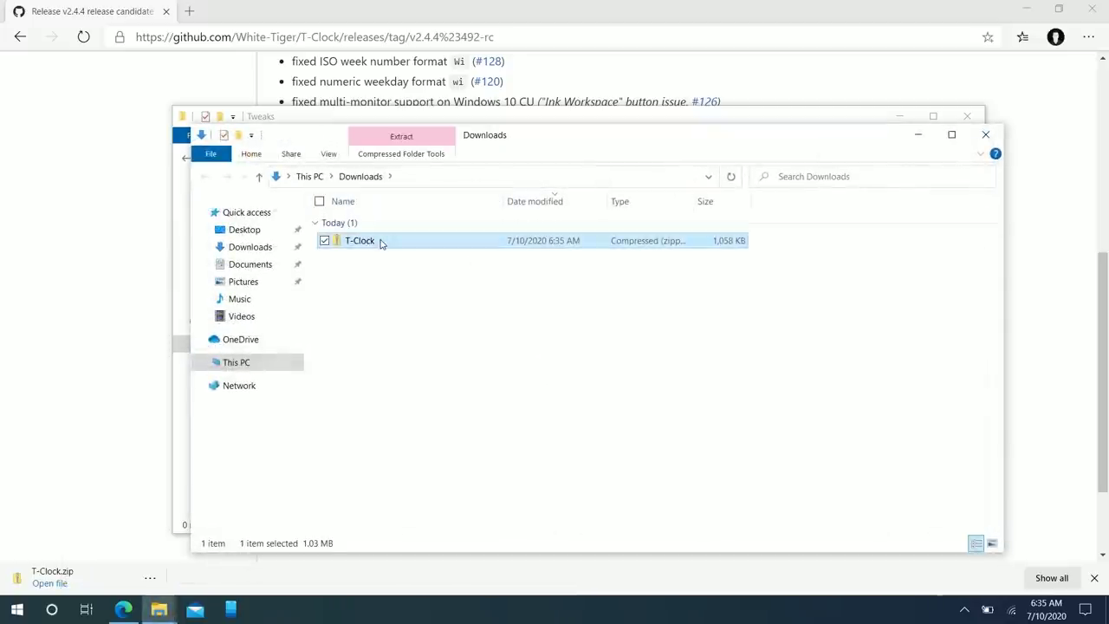
{"action": "right_click", "coordinate": [381, 241]}
{"action": "left_click", "coordinate": [308, 287]}
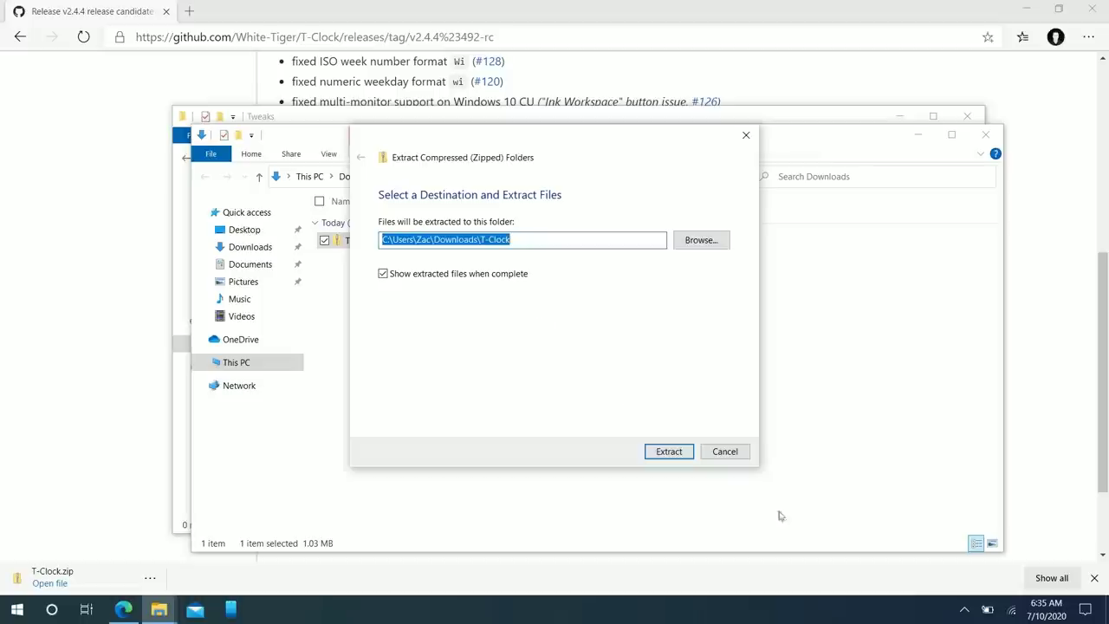
{"action": "left_click", "coordinate": [673, 458]}
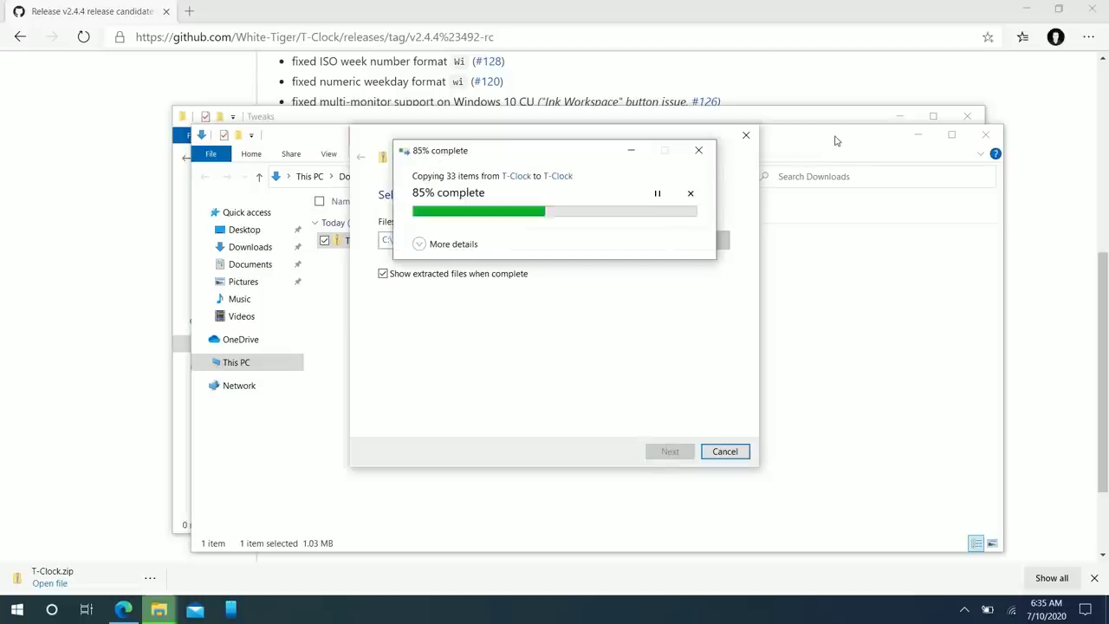
Step: Arrange the folder windows beside each other and move the extracted T-Clock folder from Downloads into C:\Tweaks
{"action": "left_click_drag", "start_coordinate": [825, 137], "coordinate": [833, 145]}
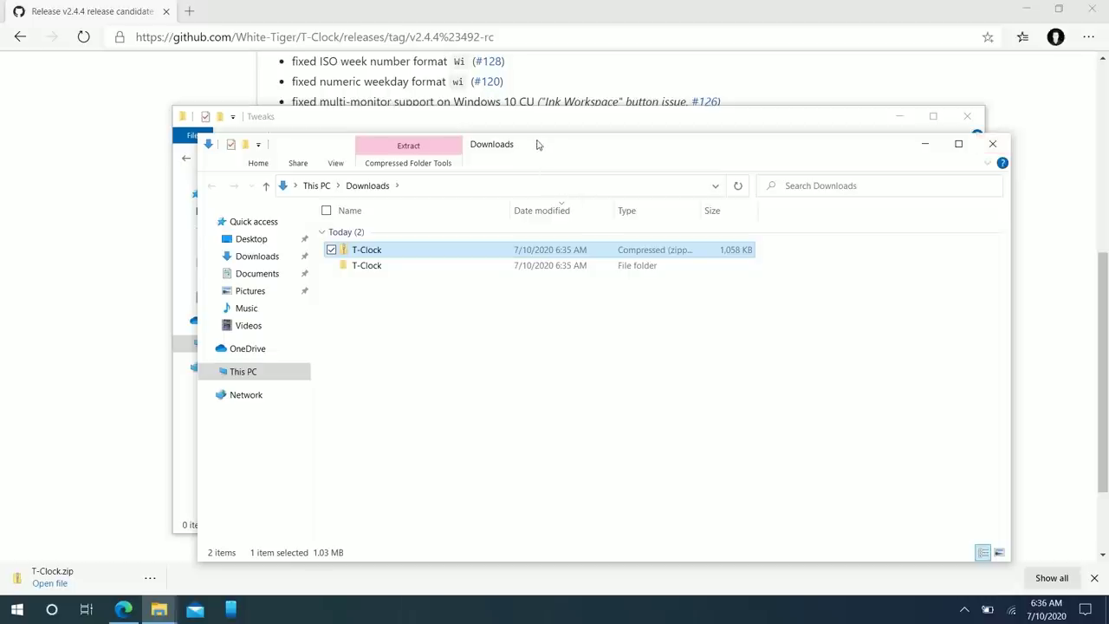
{"action": "left_click_drag", "start_coordinate": [535, 144], "coordinate": [850, 214]}
{"action": "left_click_drag", "start_coordinate": [680, 336], "coordinate": [404, 300]}
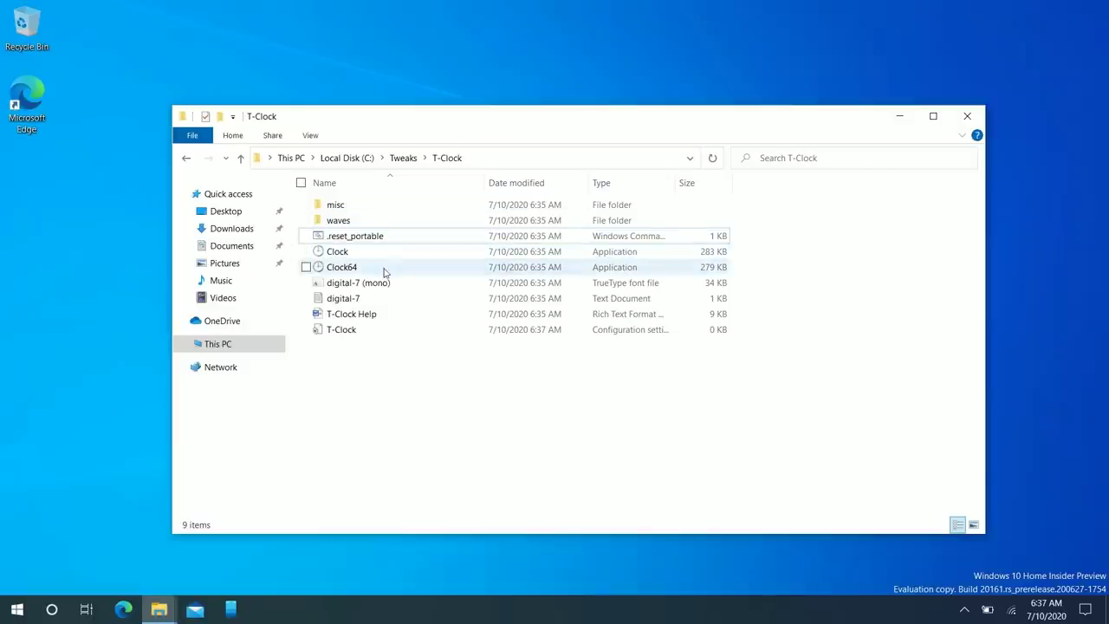
Step: Run Clock64 from C:\Tweaks\T-Clock, minimise the folder window and enable the advanced clock format in the time format options
{"action": "double_click", "coordinate": [384, 269]}
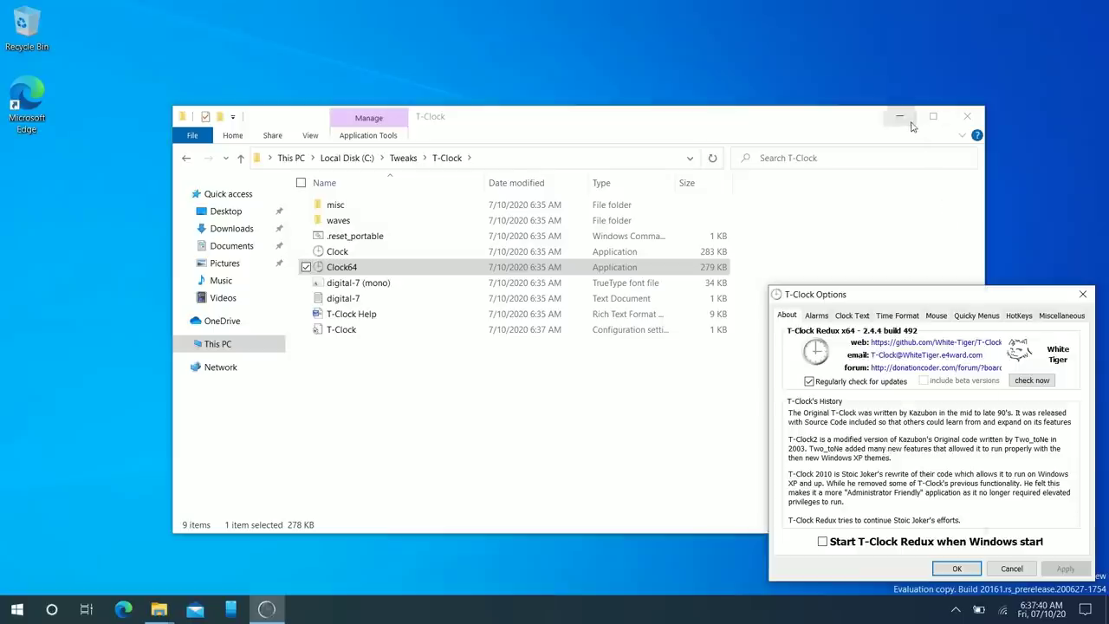
{"action": "left_click", "coordinate": [901, 116]}
{"action": "left_click", "coordinate": [896, 316]}
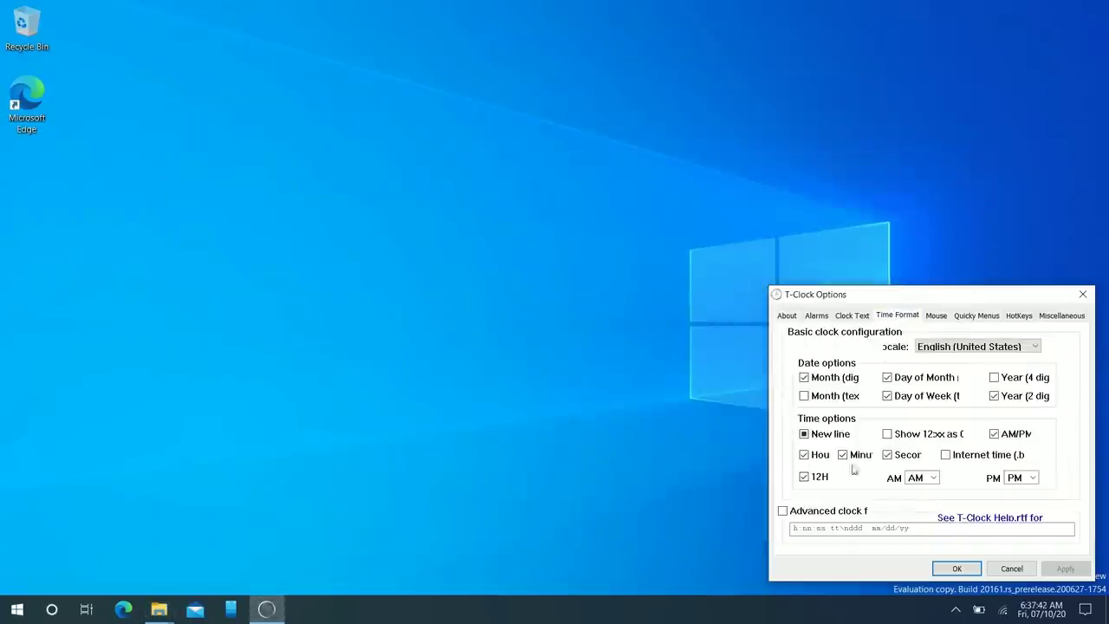
{"action": "left_click", "coordinate": [829, 513]}
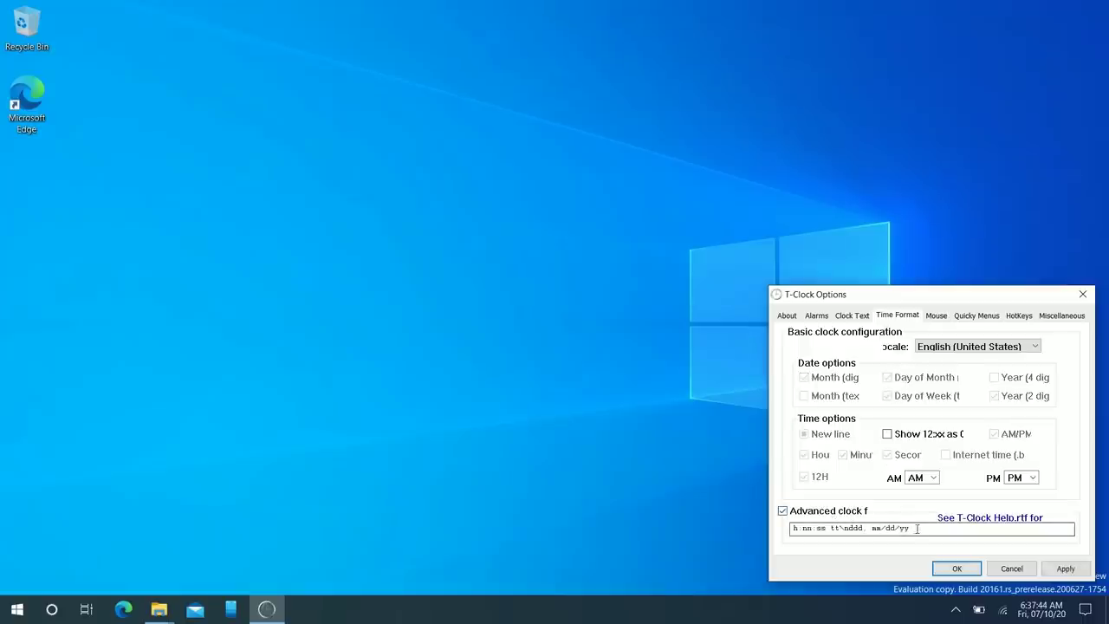
Step: Replace the advanced clock format with "mmm d h:nn tt"
{"action": "left_click_drag", "start_coordinate": [922, 530], "coordinate": [4, 478]}
{"action": "key", "text": "BackSpace"}
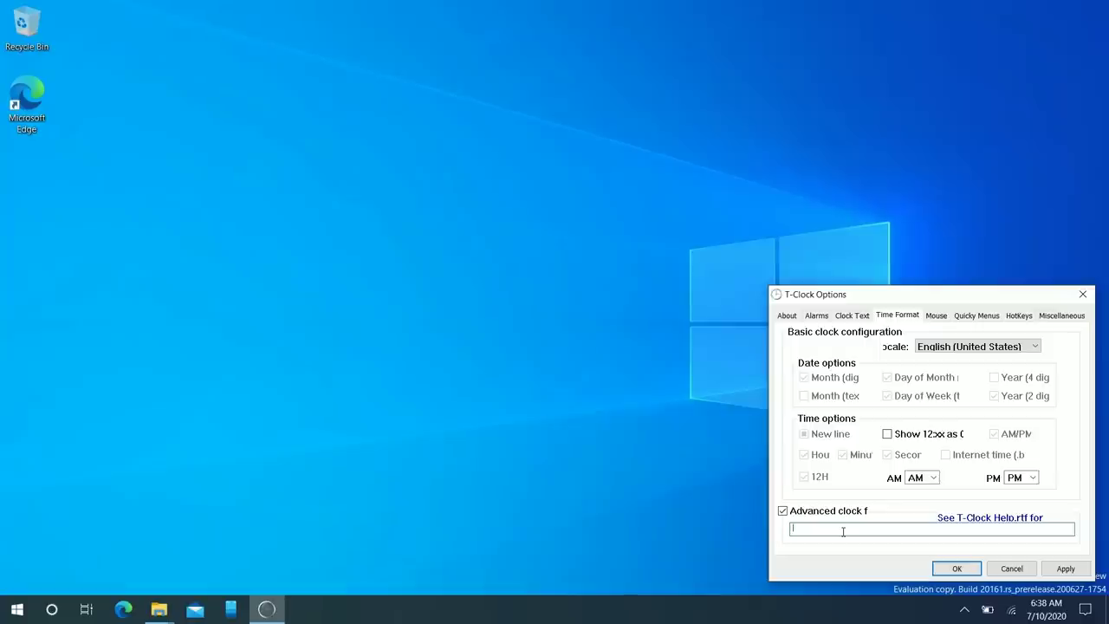
{"action": "type", "text": "mmm d"}
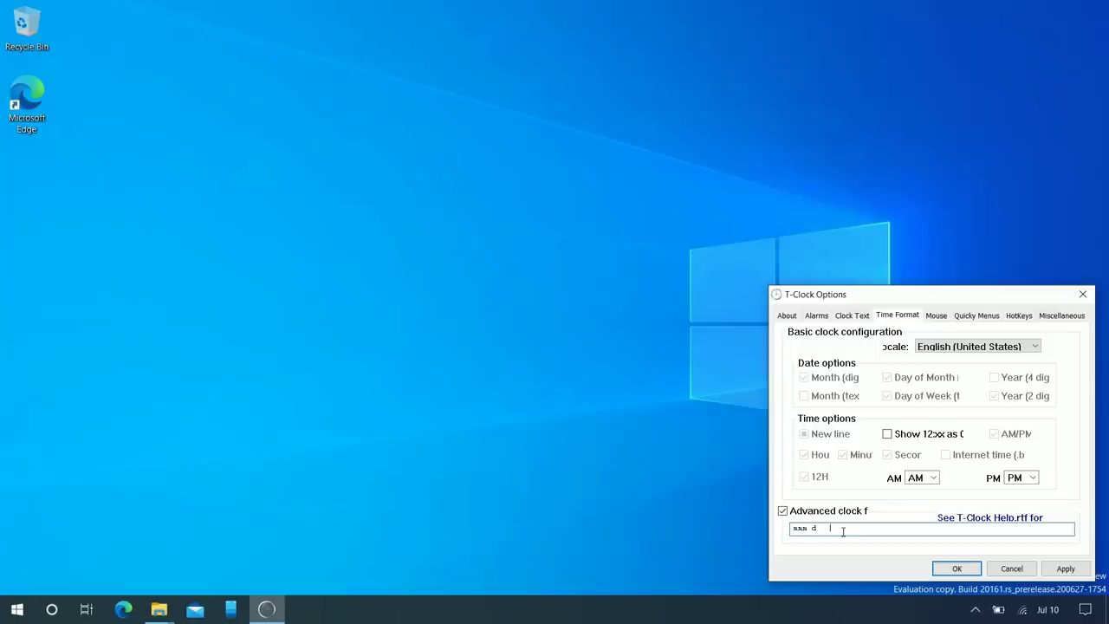
{"action": "type", "text": "  h:nn tt"}
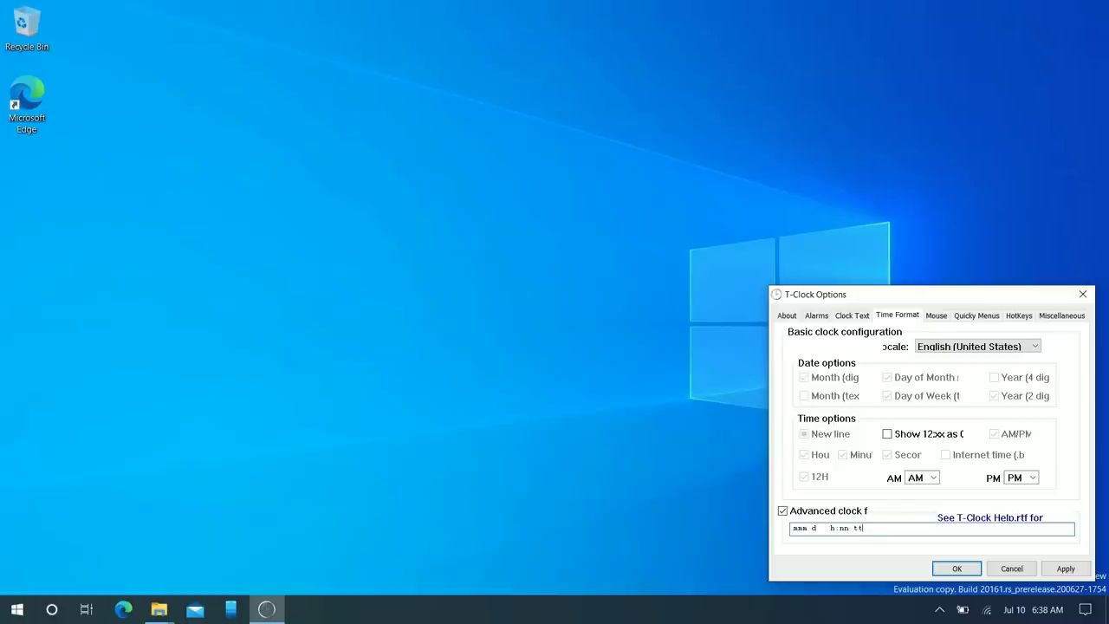
Step: Open the T-Clock Help document, review the date and time format codes, and close it
{"action": "left_click", "coordinate": [1005, 518]}
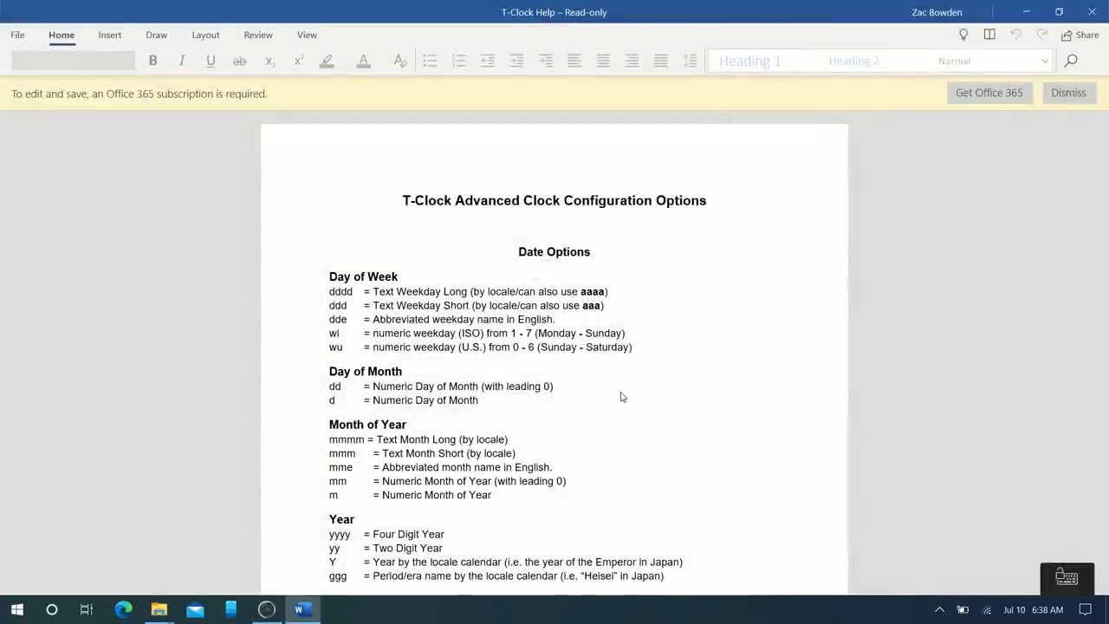
{"action": "scroll", "coordinate": [621, 397], "scroll_direction": "down", "scroll_amount": 5}
{"action": "scroll", "coordinate": [621, 354], "scroll_direction": "down", "scroll_amount": 1}
{"action": "scroll", "coordinate": [621, 354], "scroll_direction": "down", "scroll_amount": 15}
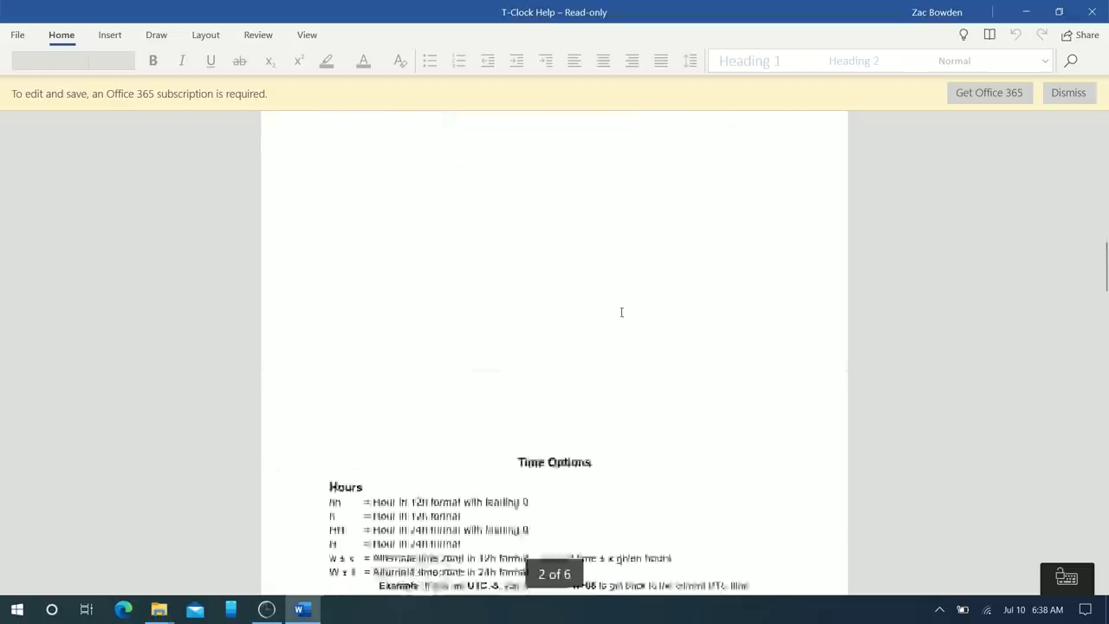
{"action": "scroll", "coordinate": [621, 312], "scroll_direction": "up", "scroll_amount": 20}
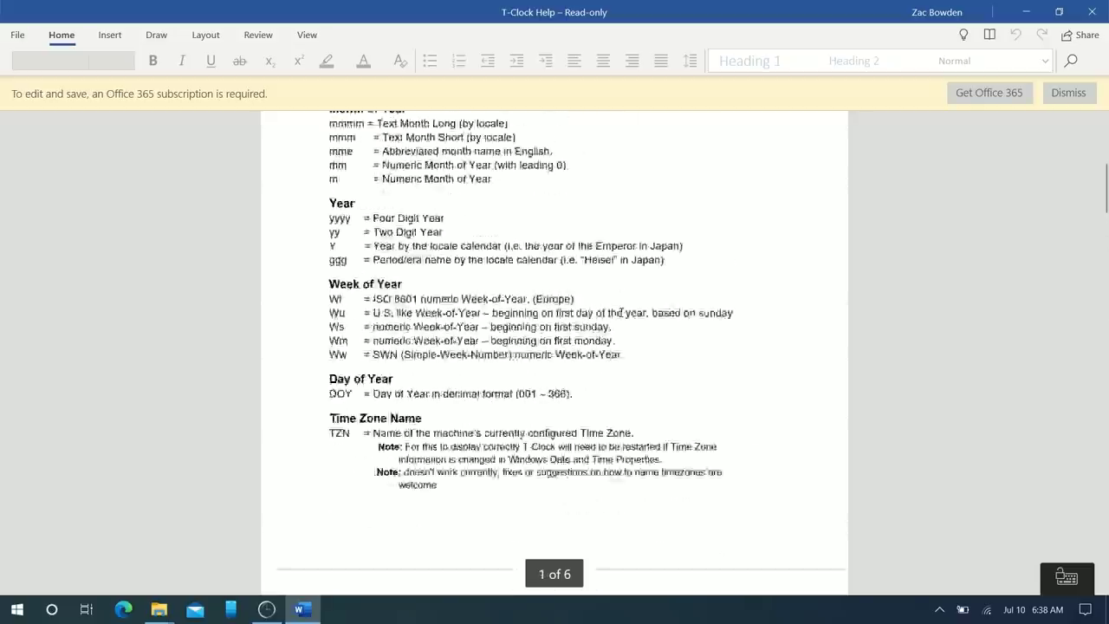
{"action": "key", "text": "alt+F4"}
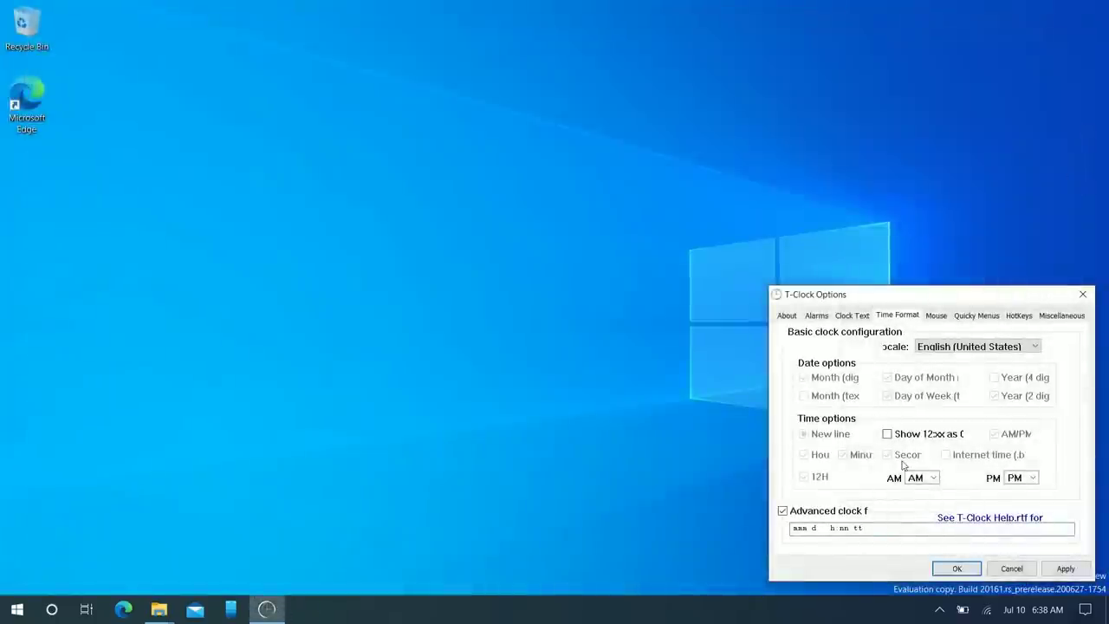
Step: Set the clock text font to Segoe UI Semibold and its size to 10
{"action": "left_click", "coordinate": [842, 321]}
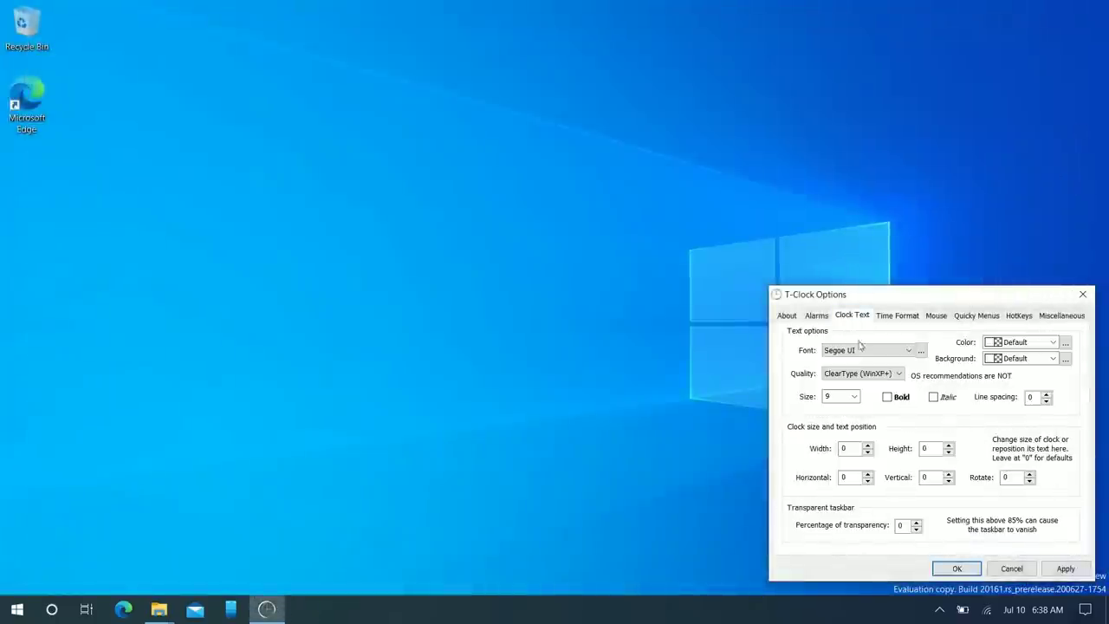
{"action": "left_click", "coordinate": [861, 347]}
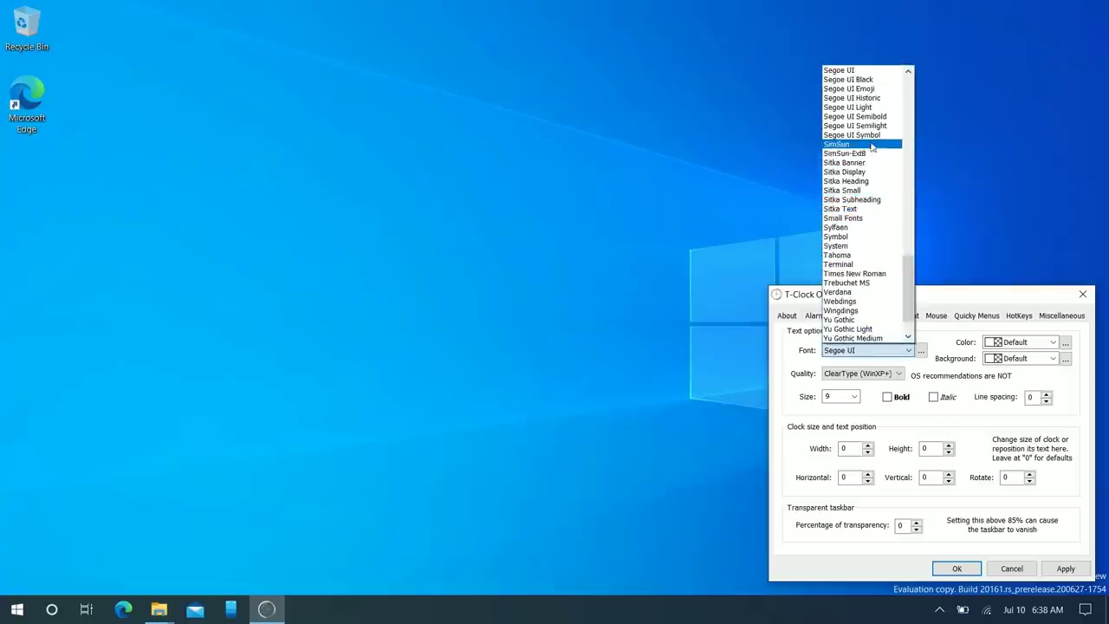
{"action": "left_click", "coordinate": [859, 117]}
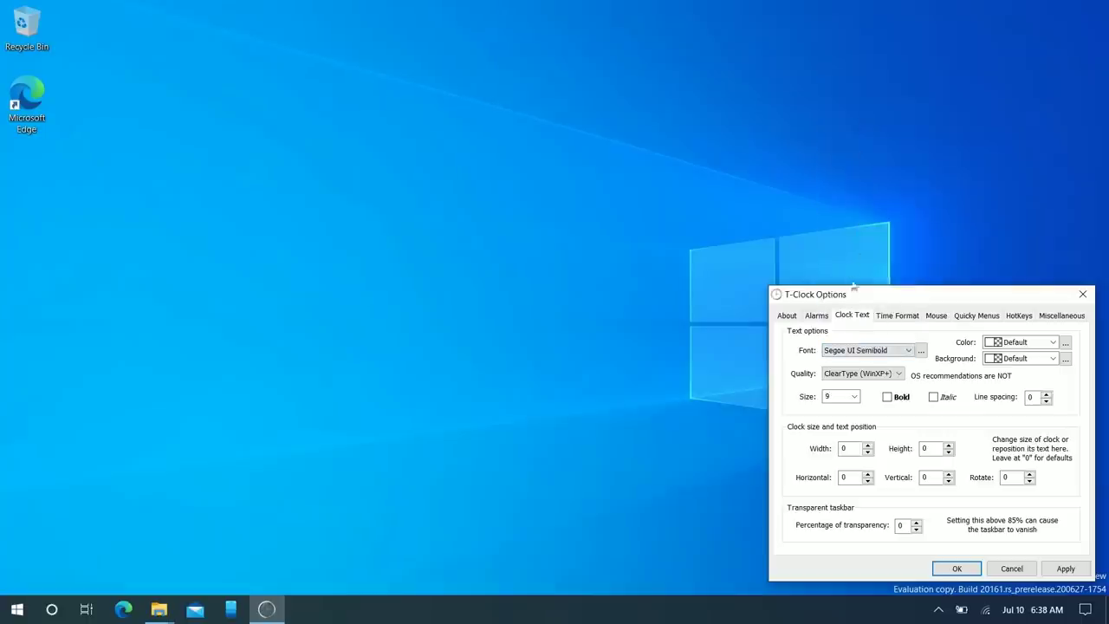
{"action": "left_click", "coordinate": [856, 398]}
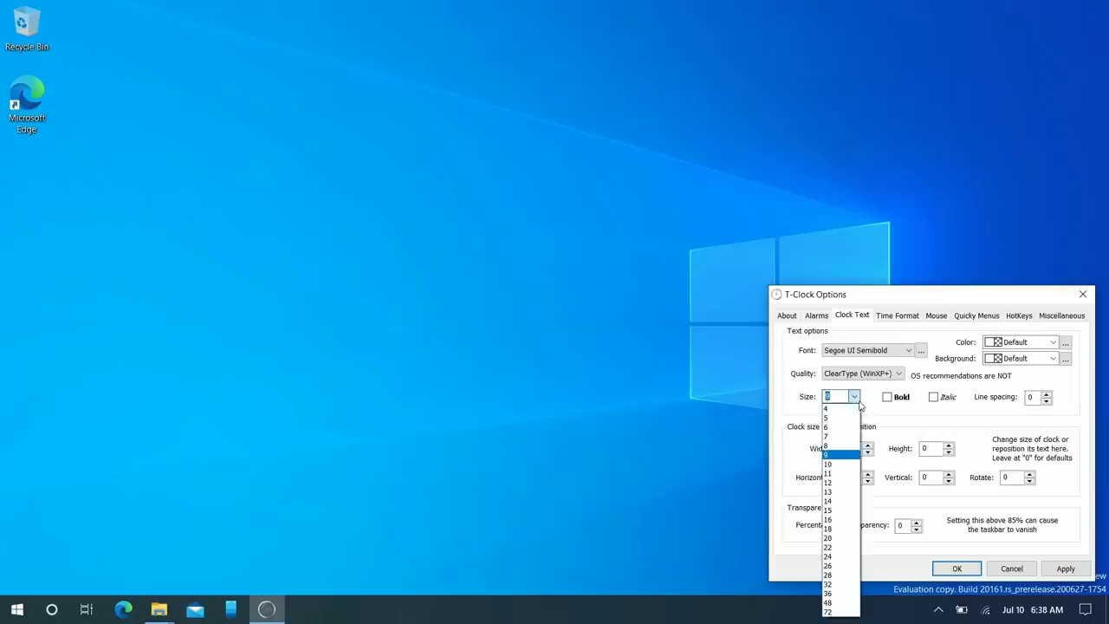
{"action": "left_click", "coordinate": [845, 467]}
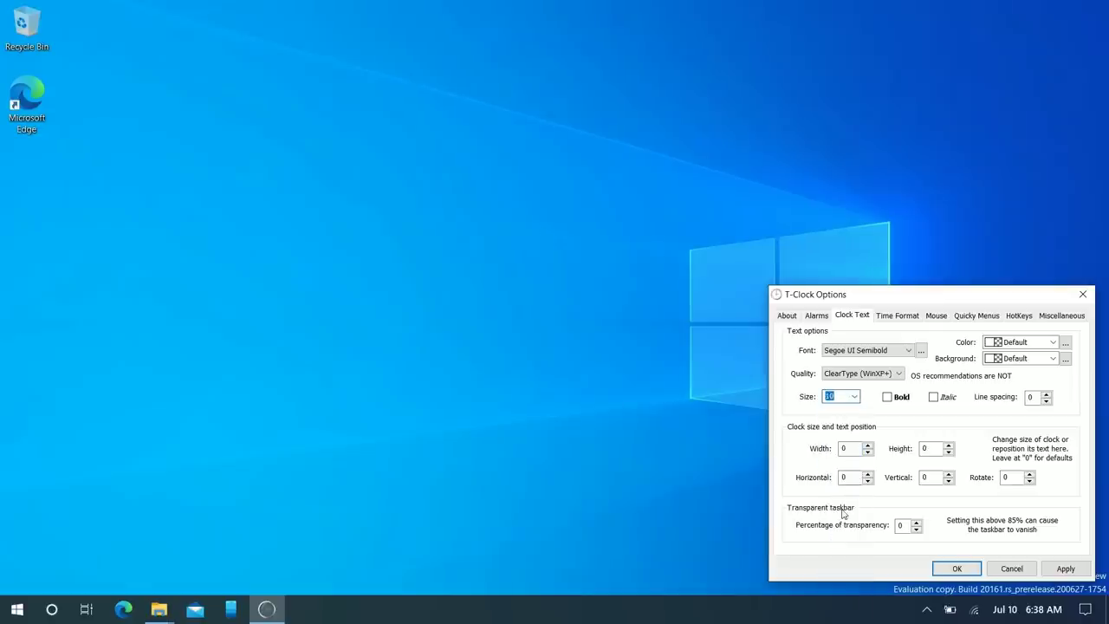
{"action": "left_click", "coordinate": [854, 397]}
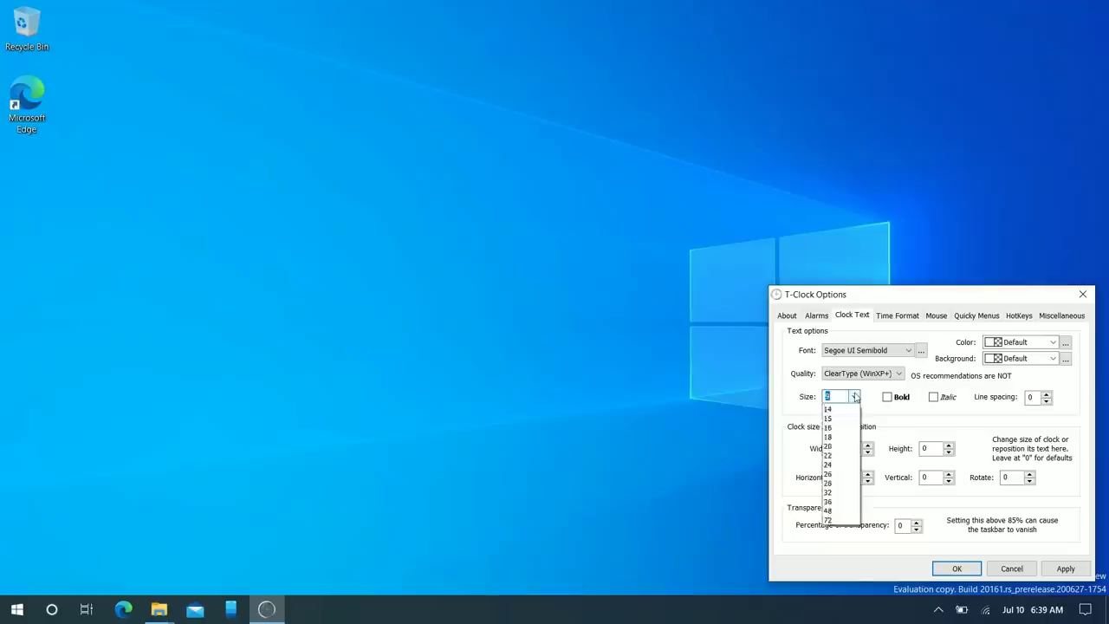
{"action": "left_click", "coordinate": [838, 466]}
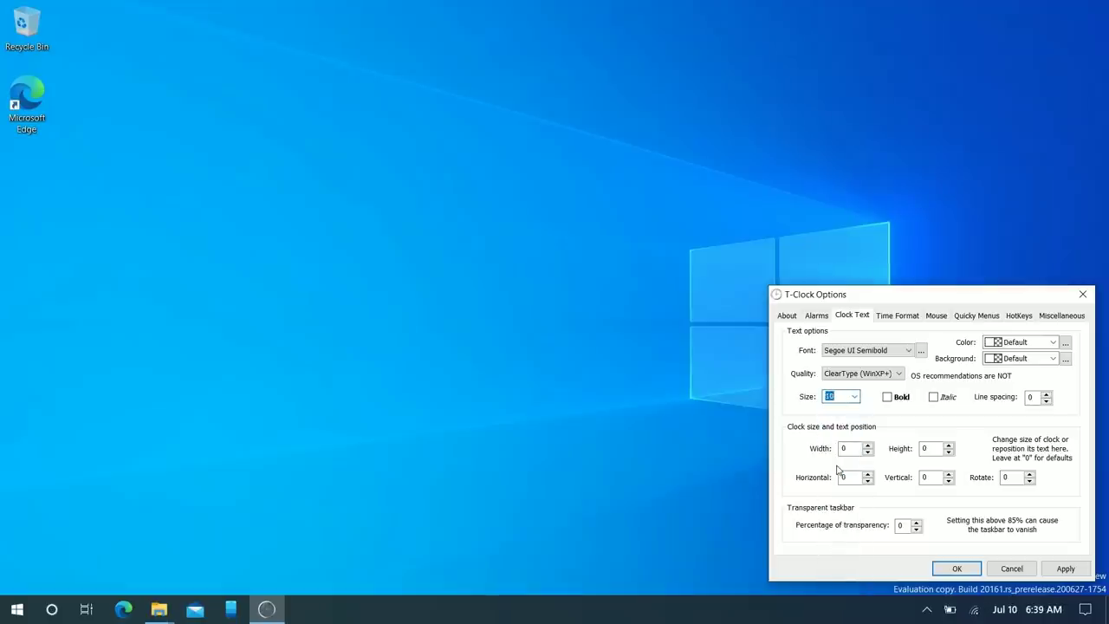
Step: Widen the gap between the date and the time in the advanced clock format with extra spaces
{"action": "left_click", "coordinate": [896, 315]}
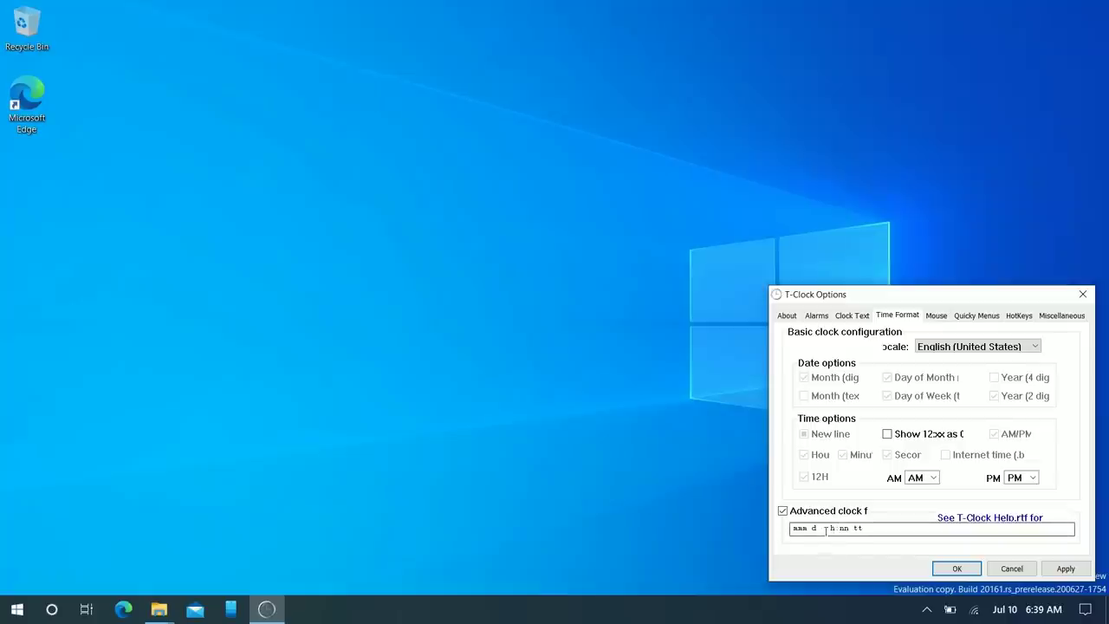
{"action": "left_click", "coordinate": [826, 530]}
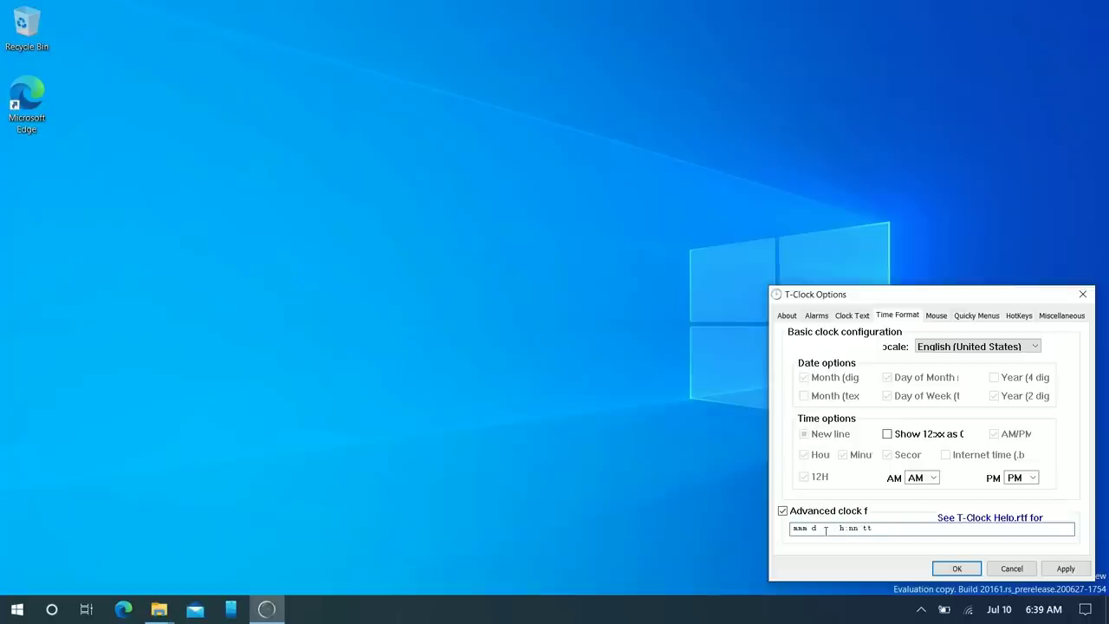
Step: Try a clock text size of 9 and set it back to 10
{"action": "left_click", "coordinate": [845, 314]}
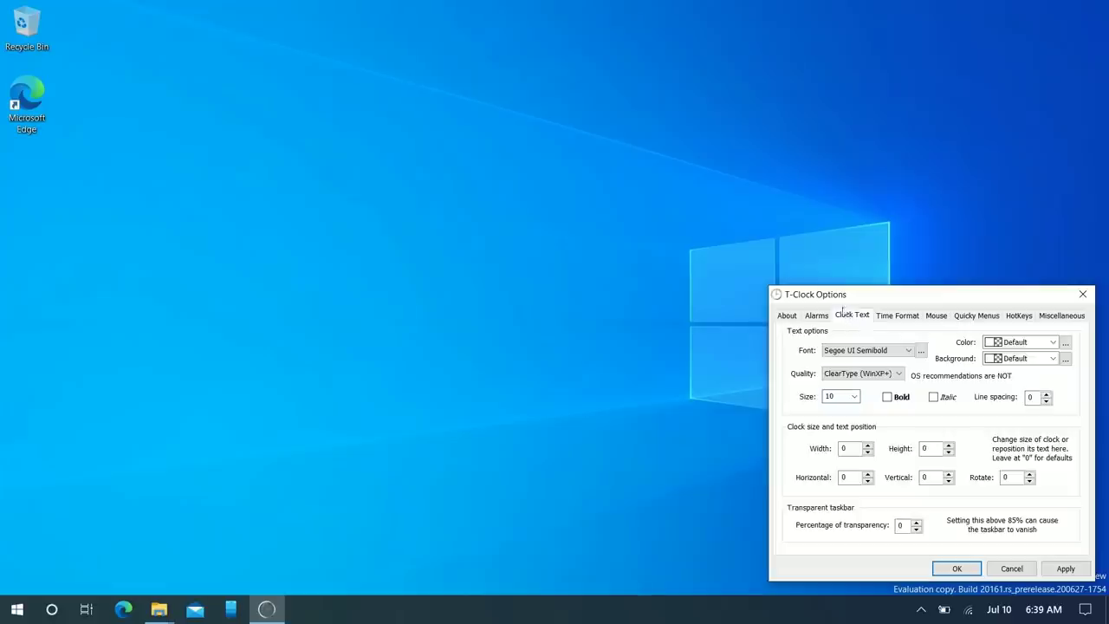
{"action": "left_click_drag", "start_coordinate": [853, 301], "coordinate": [535, 92]}
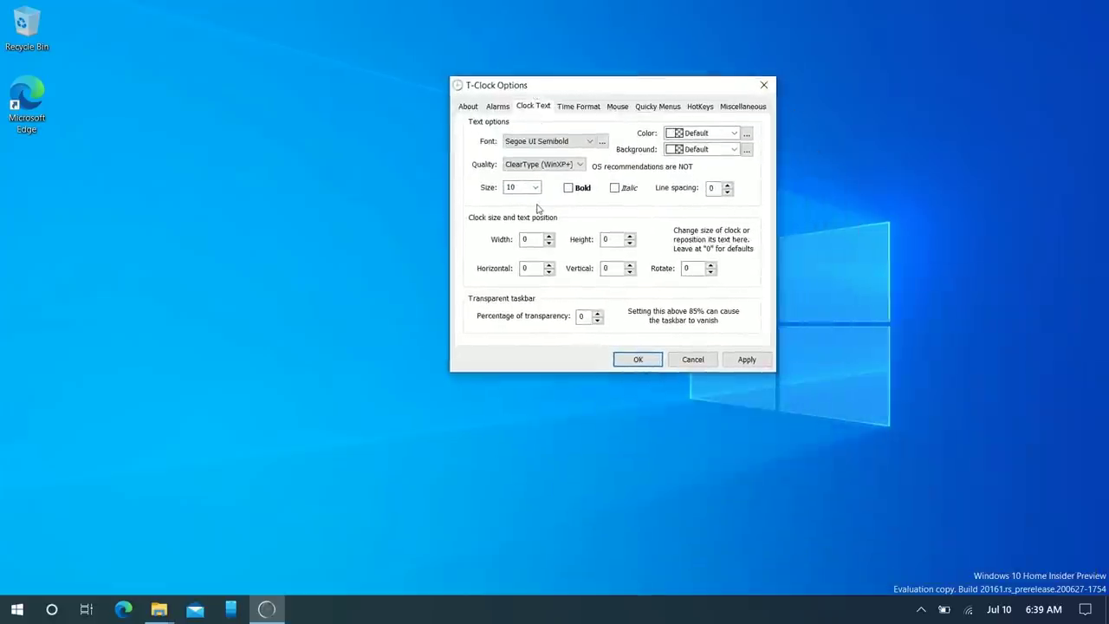
{"action": "left_click", "coordinate": [536, 189]}
{"action": "left_click", "coordinate": [525, 250]}
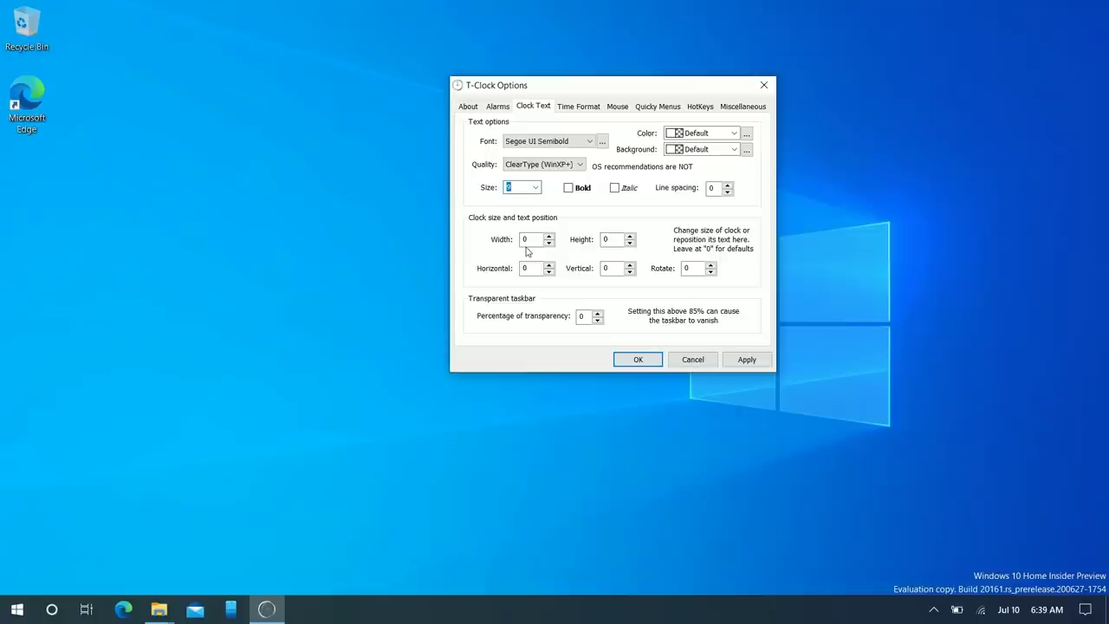
{"action": "left_click", "coordinate": [535, 188]}
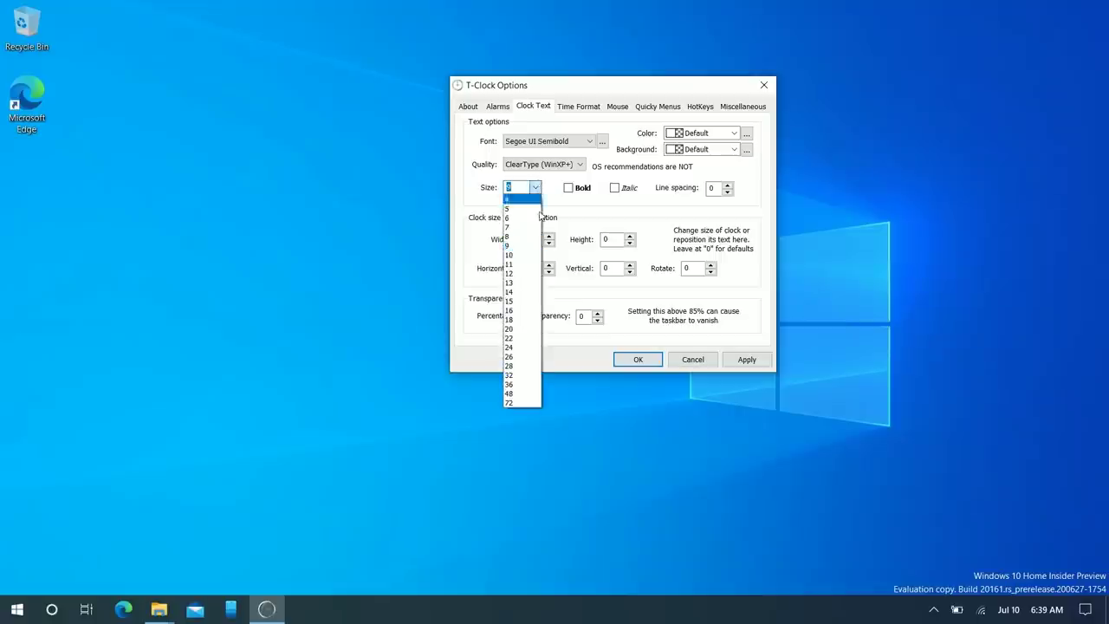
{"action": "left_click", "coordinate": [533, 256]}
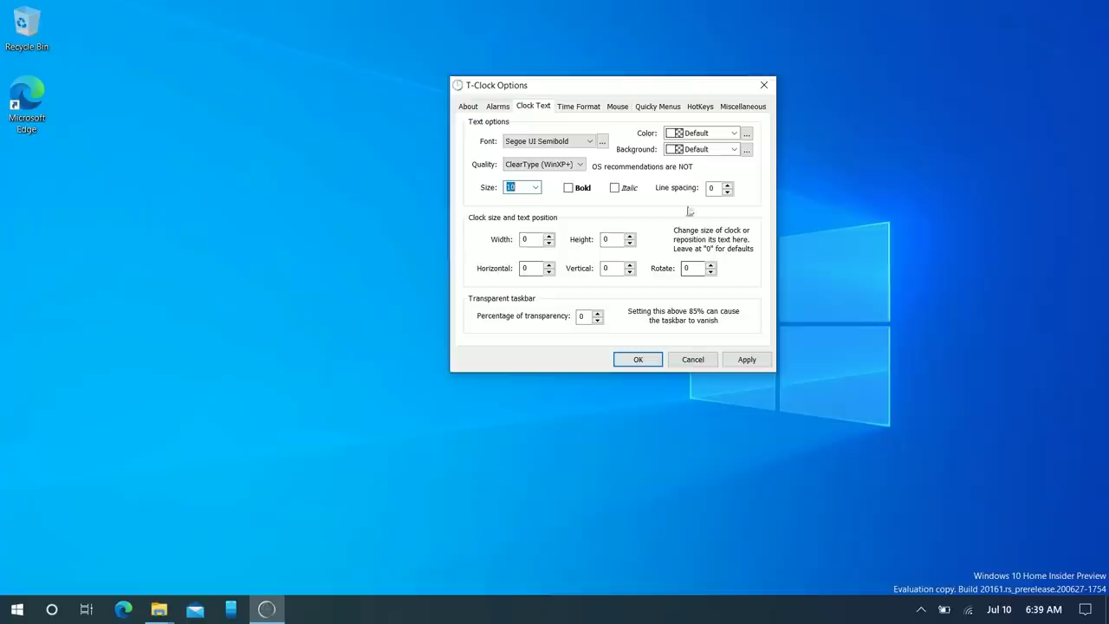
{"action": "left_click", "coordinate": [549, 243]}
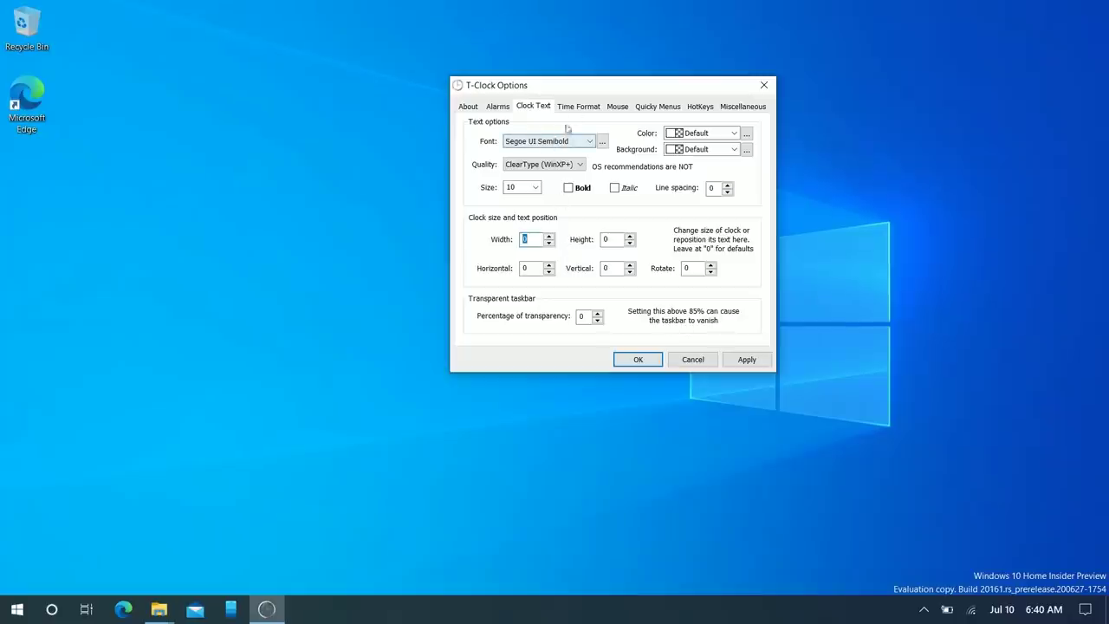
Step: Review the advanced clock format and the option to start T-Clock Redux with Windows, and close the options with the settings saved
{"action": "left_click", "coordinate": [578, 106]}
{"action": "left_click", "coordinate": [513, 321]}
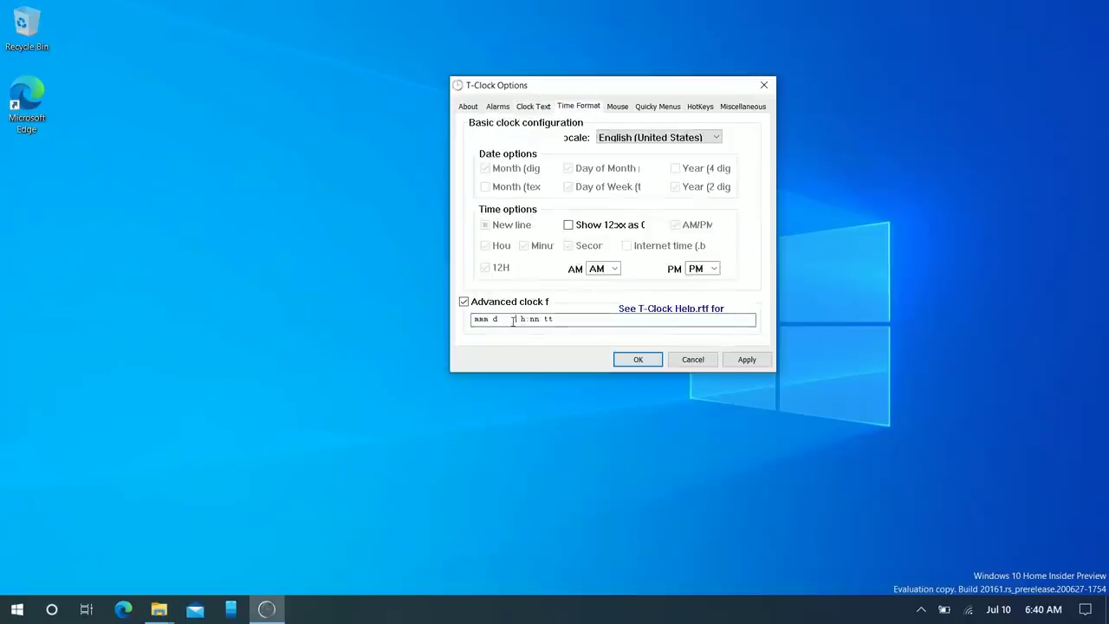
{"action": "left_click", "coordinate": [637, 360]}
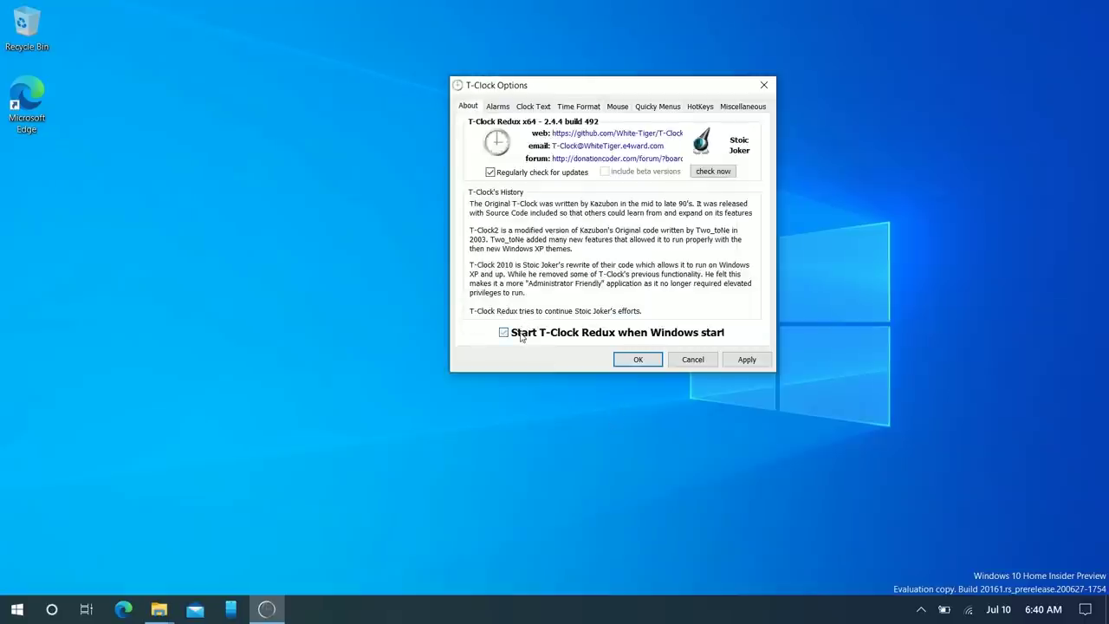
{"action": "left_click", "coordinate": [631, 359]}
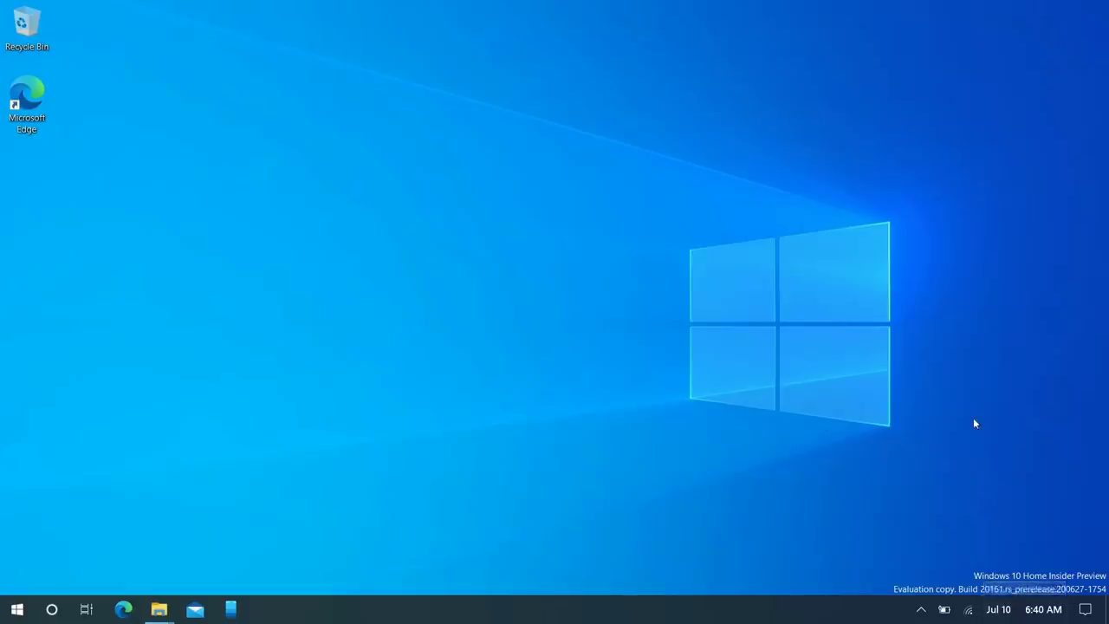
Step: Check that the customised taskbar clock still opens the calendar flyout and its own context menu, closing each
{"action": "left_click", "coordinate": [1022, 611]}
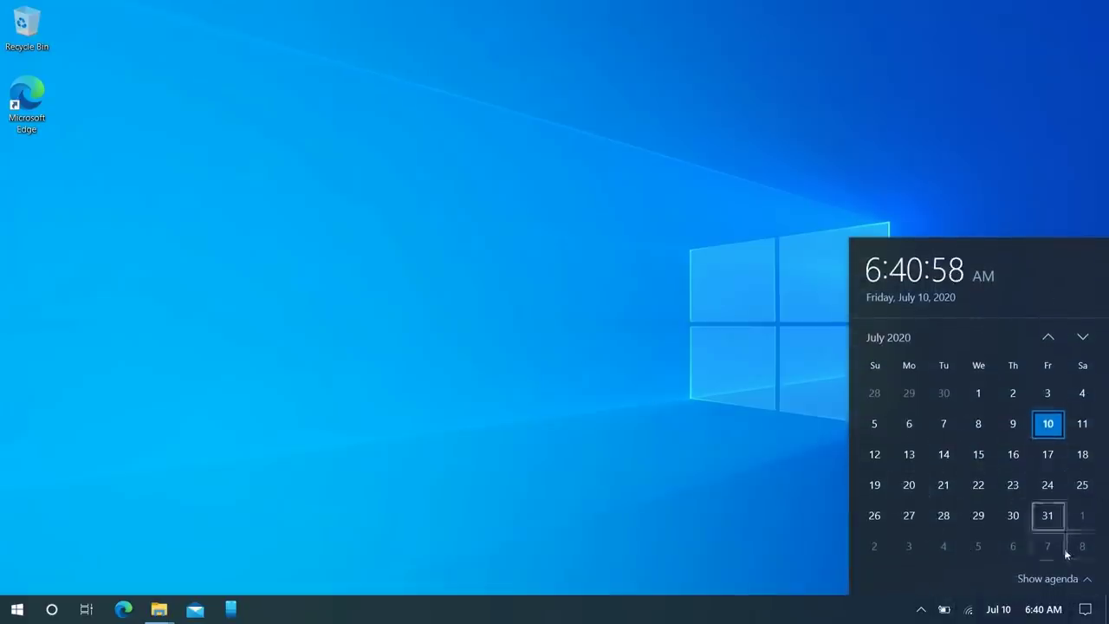
{"action": "left_click", "coordinate": [757, 477]}
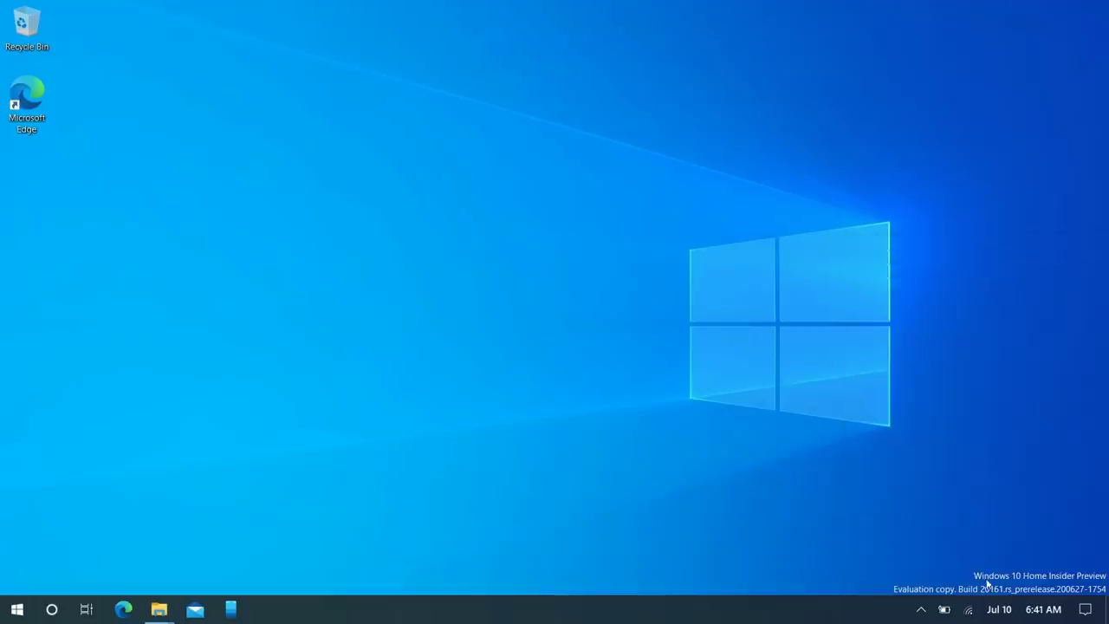
{"action": "right_click", "coordinate": [1003, 609]}
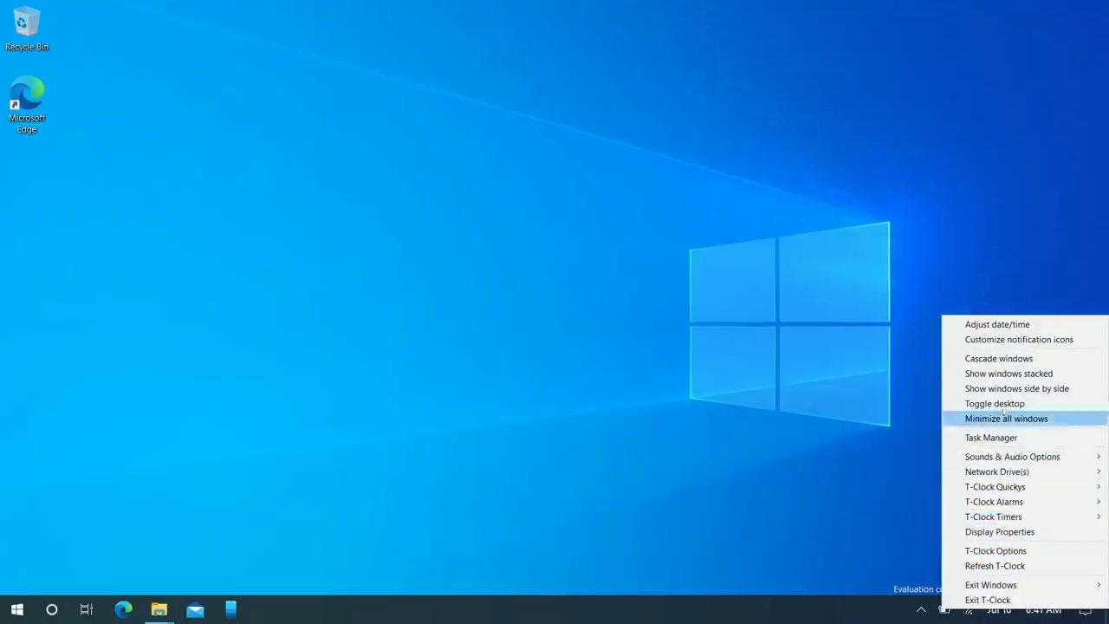
{"action": "left_click", "coordinate": [800, 481]}
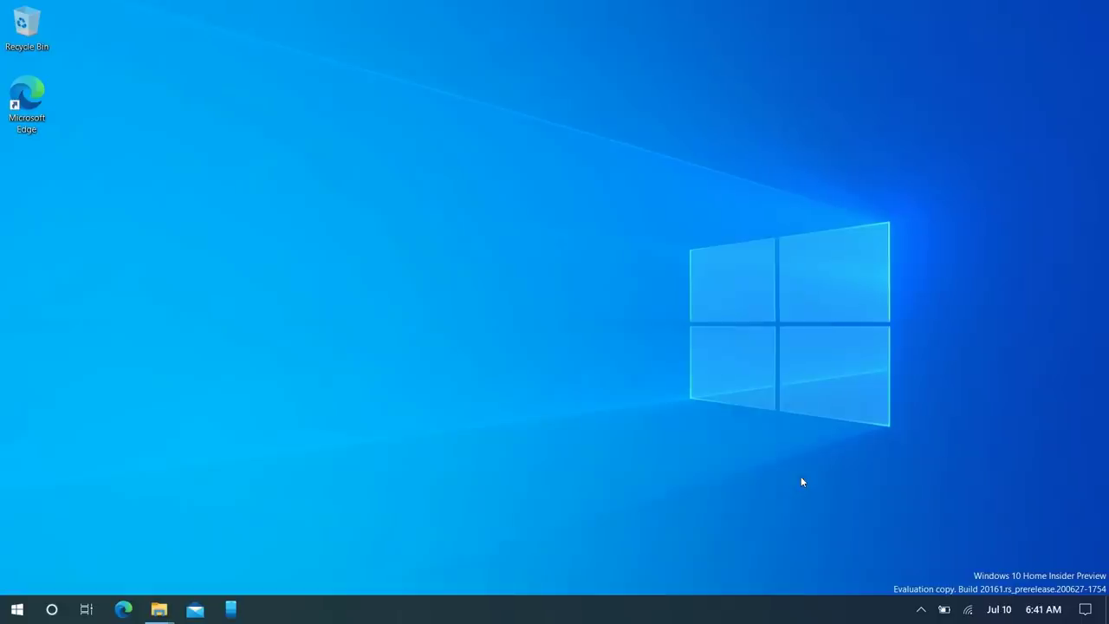
Step: Switch to Microsoft Edge, search the web for "taskbar x github" and open the TaskbarX repository on GitHub
{"action": "left_click", "coordinate": [137, 620]}
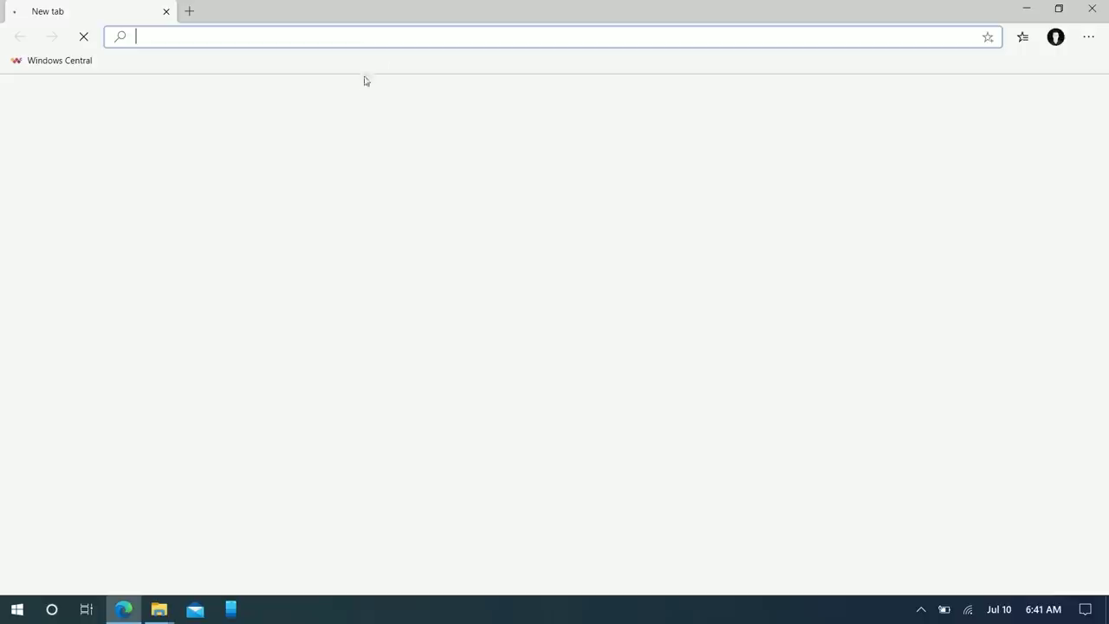
{"action": "type", "text": "taskbar x github"}
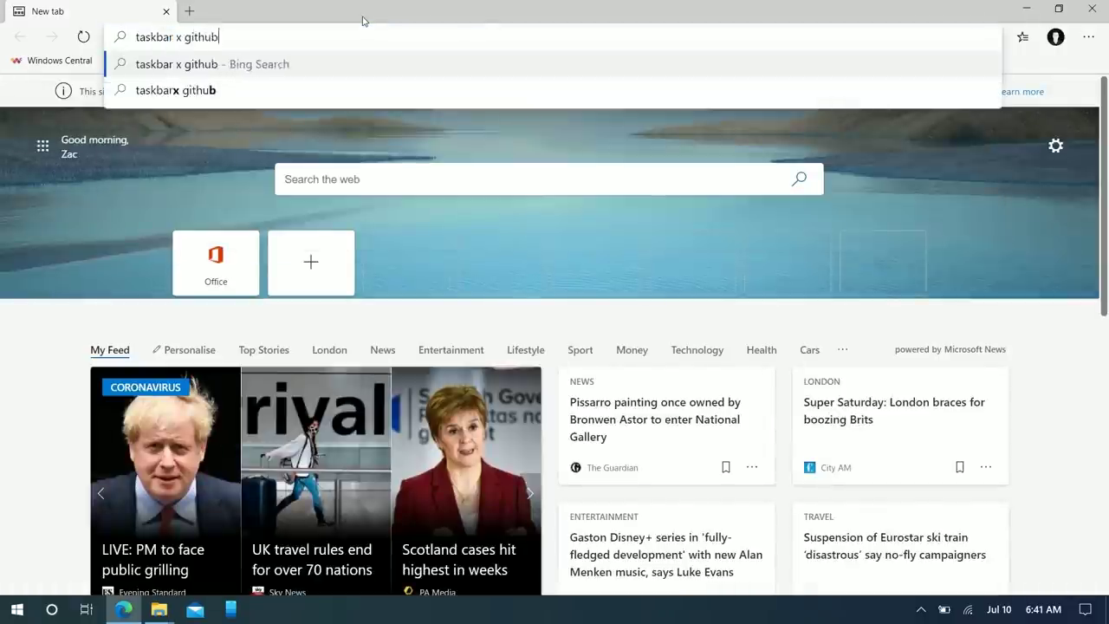
{"action": "key", "text": "Return"}
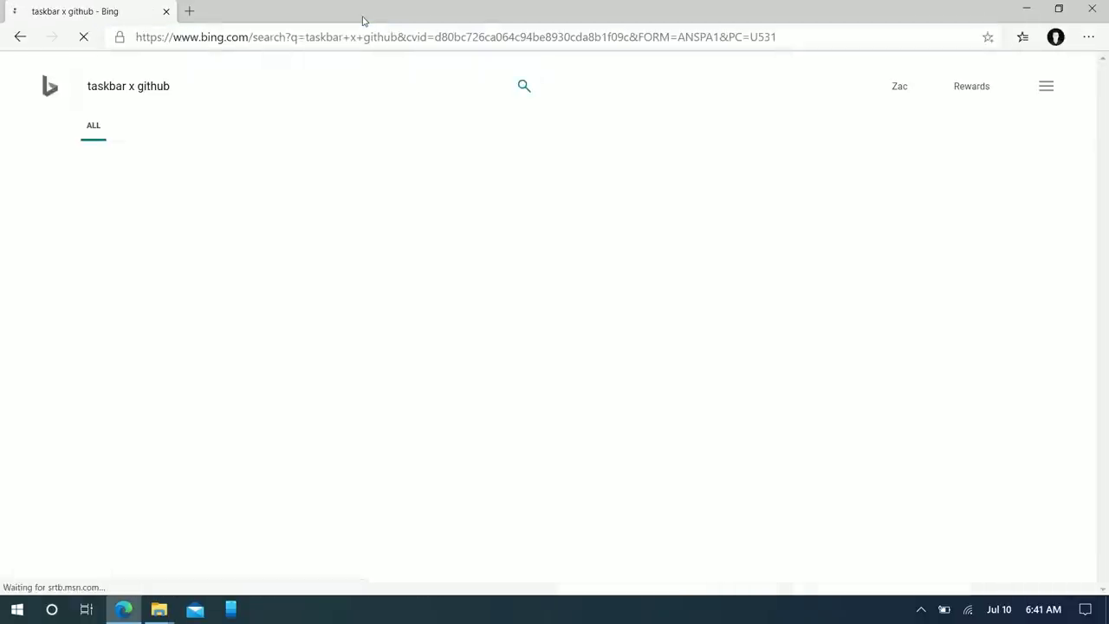
{"action": "left_click", "coordinate": [191, 195]}
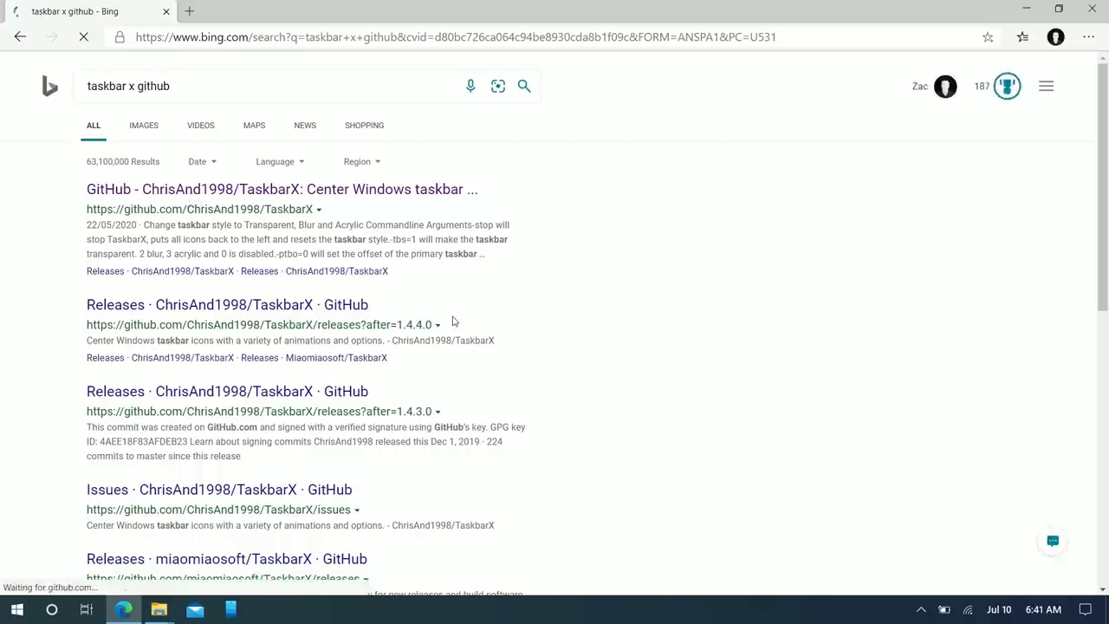
Step: Download Release.zip from the TaskbarX 1.5.7.0 Pre-Release page and show it in its folder
{"action": "scroll", "coordinate": [827, 378], "scroll_direction": "down", "scroll_amount": 3}
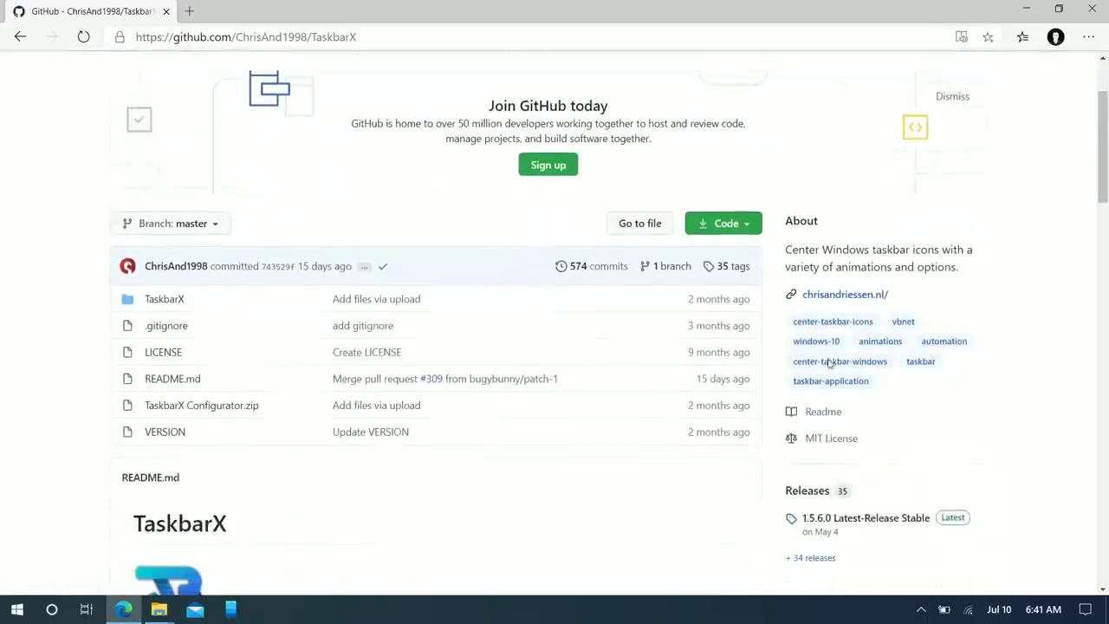
{"action": "left_click", "coordinate": [812, 421]}
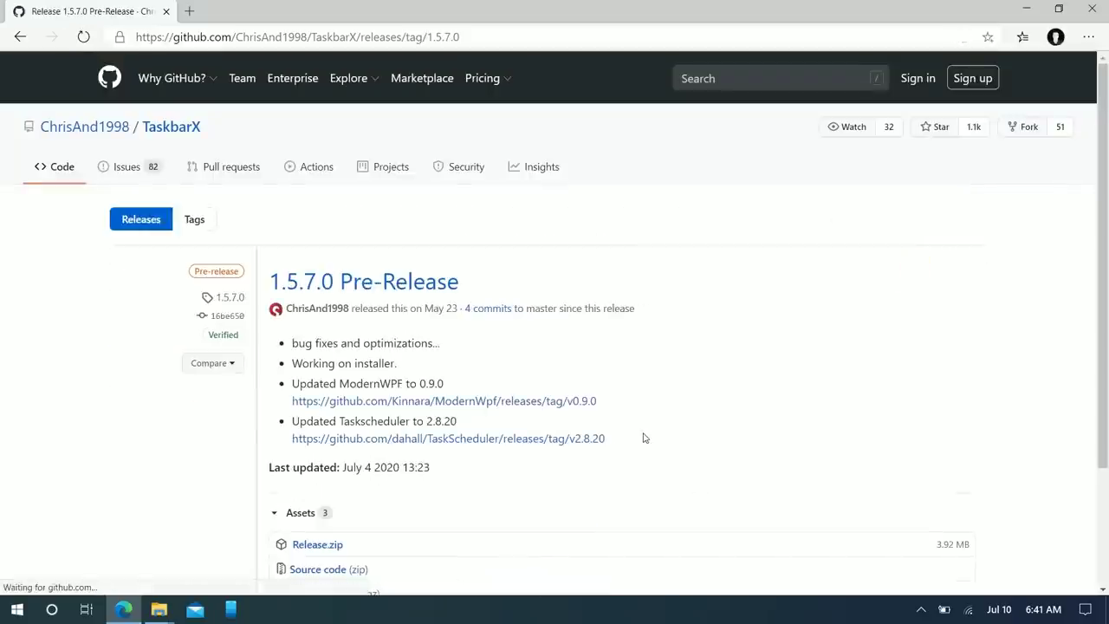
{"action": "scroll", "coordinate": [641, 437], "scroll_direction": "down", "scroll_amount": 2}
{"action": "left_click", "coordinate": [337, 395]}
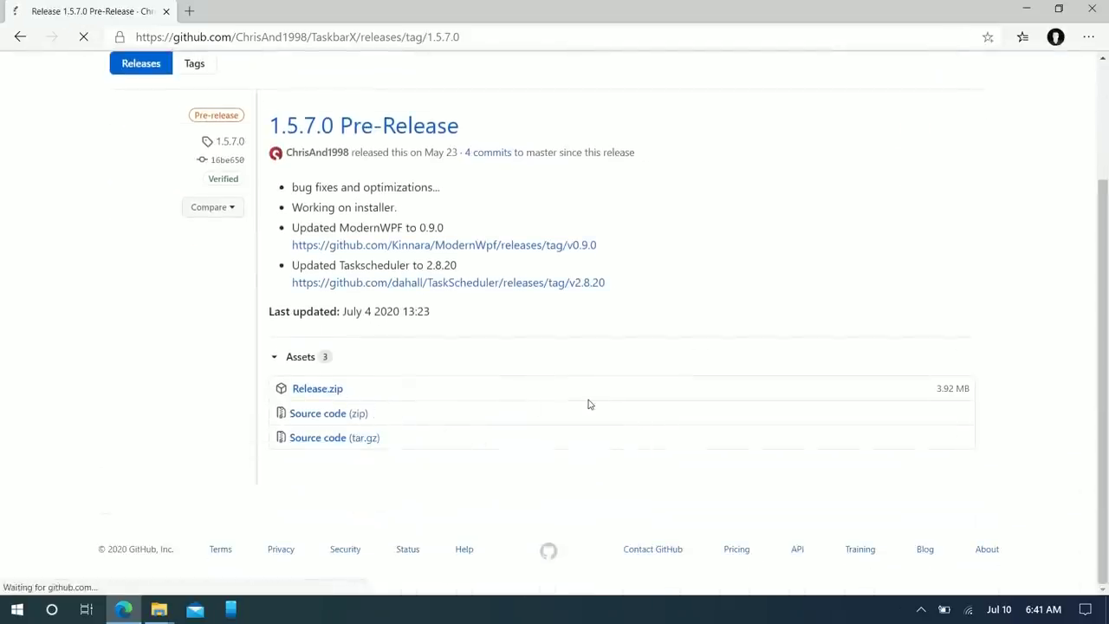
{"action": "left_click", "coordinate": [150, 578]}
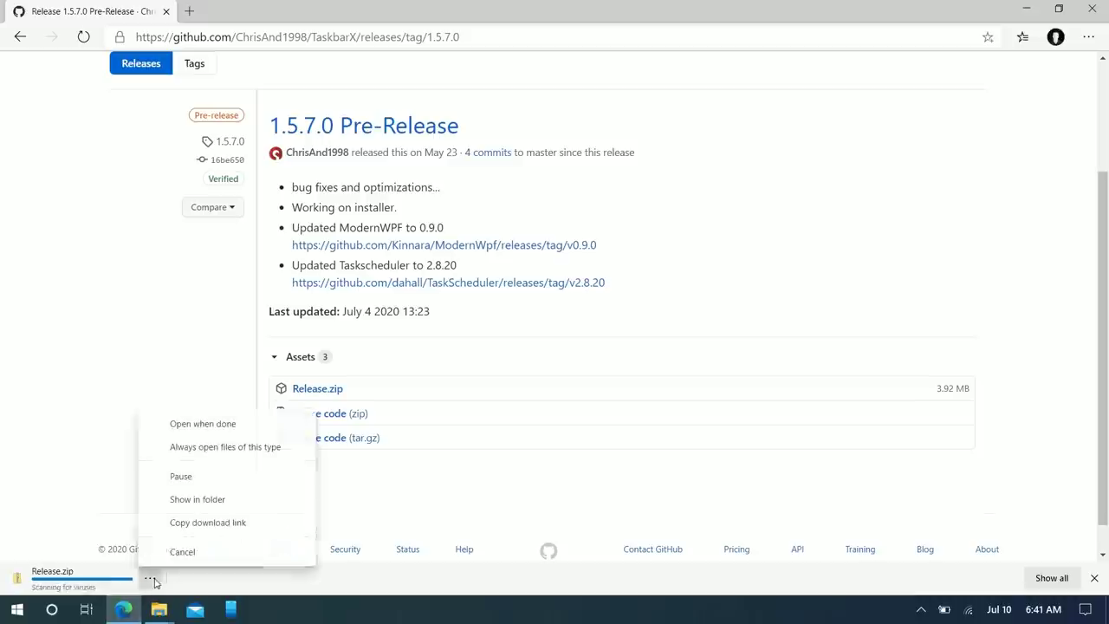
{"action": "left_click", "coordinate": [194, 500]}
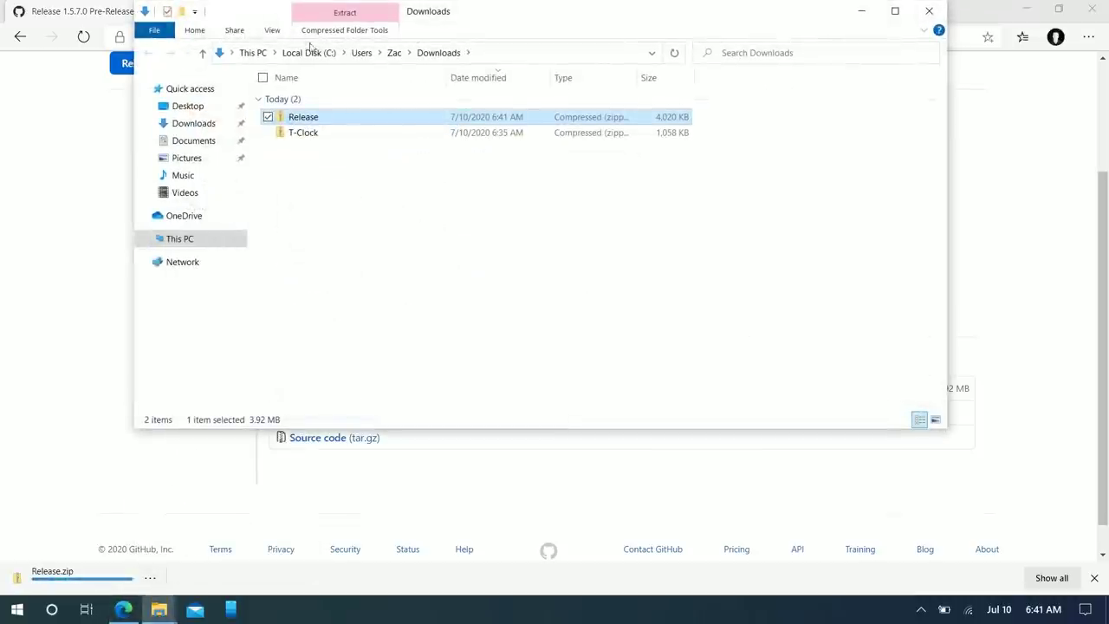
Step: Extract the Release archive into the Downloads folder and close the window of extracted files
{"action": "right_click", "coordinate": [287, 120]}
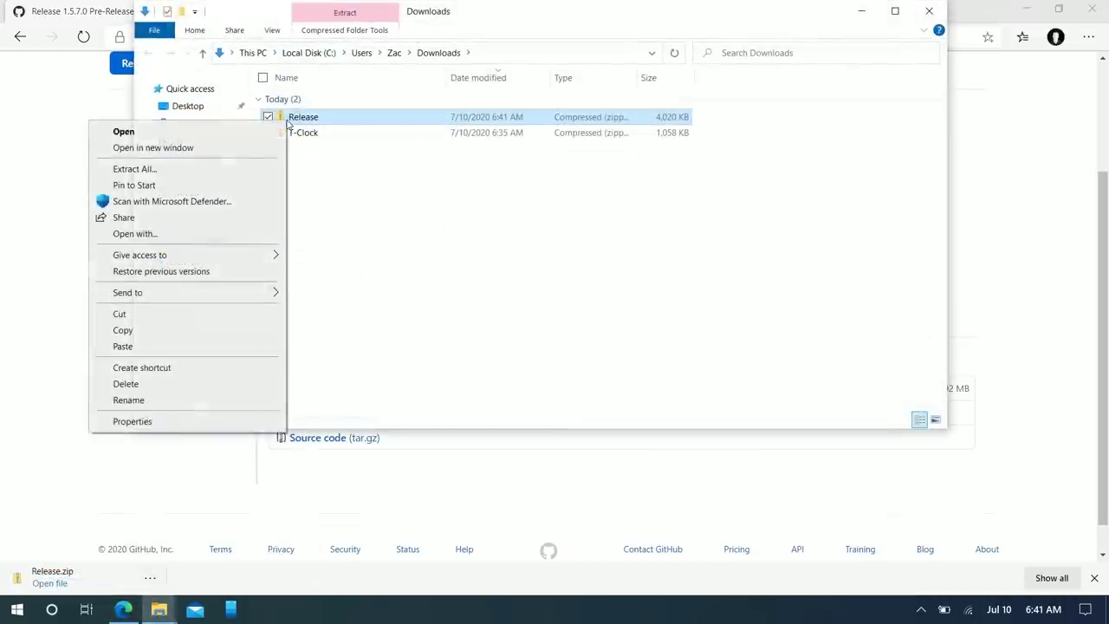
{"action": "left_click", "coordinate": [252, 172]}
{"action": "left_click", "coordinate": [669, 452]}
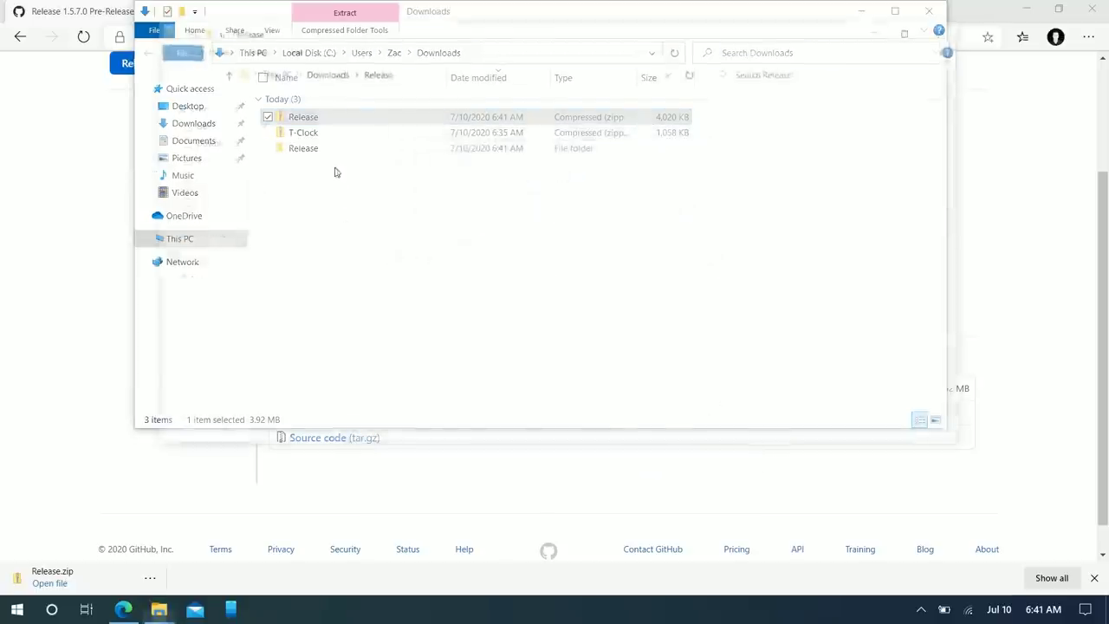
{"action": "left_click", "coordinate": [947, 29]}
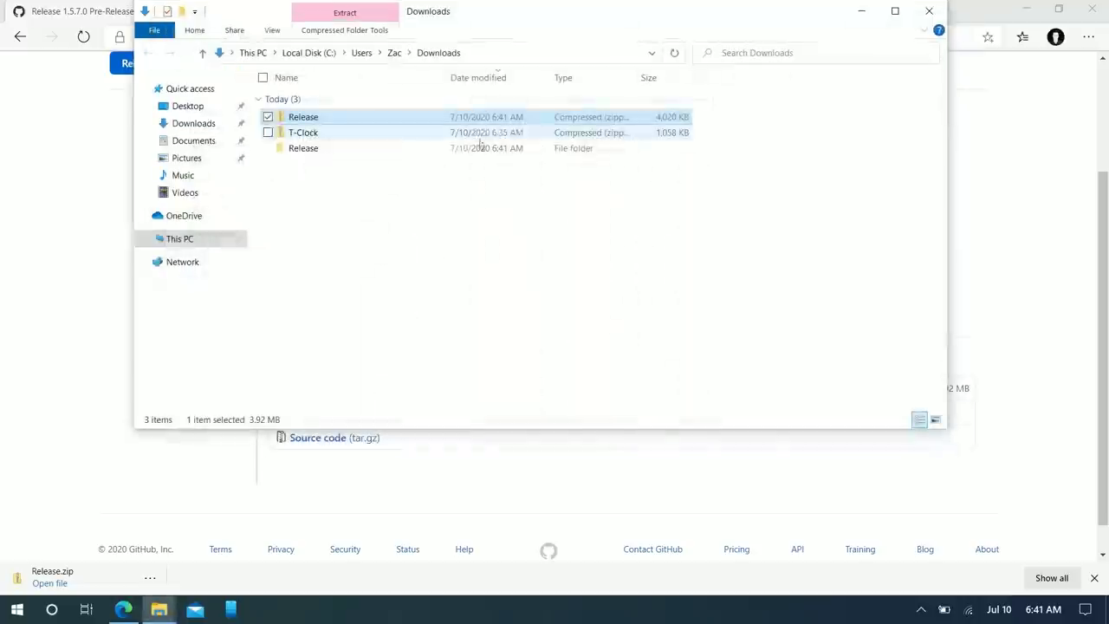
Step: Transfer the extracted Release folder from Downloads into the Tweaks folder on Local Disk (C:)
{"action": "left_click", "coordinate": [418, 147]}
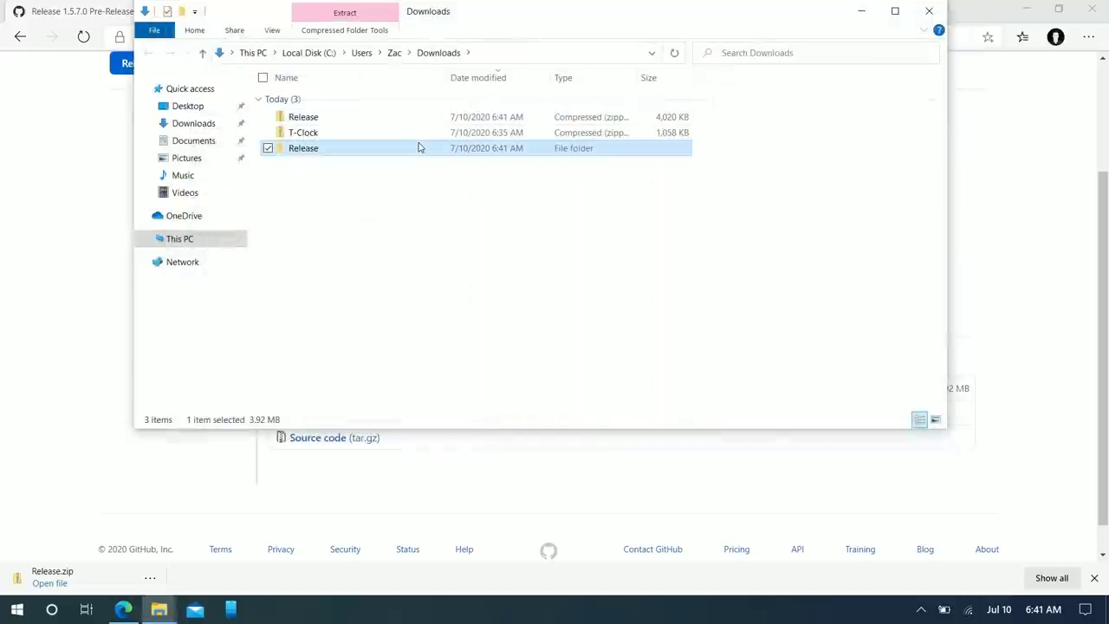
{"action": "left_click", "coordinate": [180, 240]}
{"action": "double_click", "coordinate": [339, 238]}
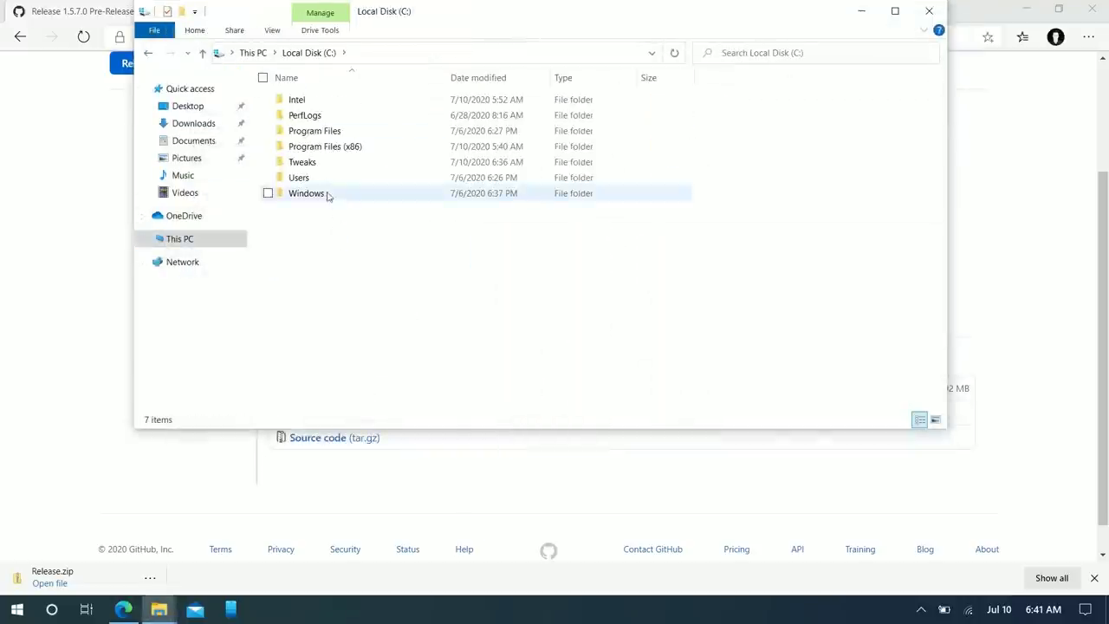
{"action": "double_click", "coordinate": [312, 164]}
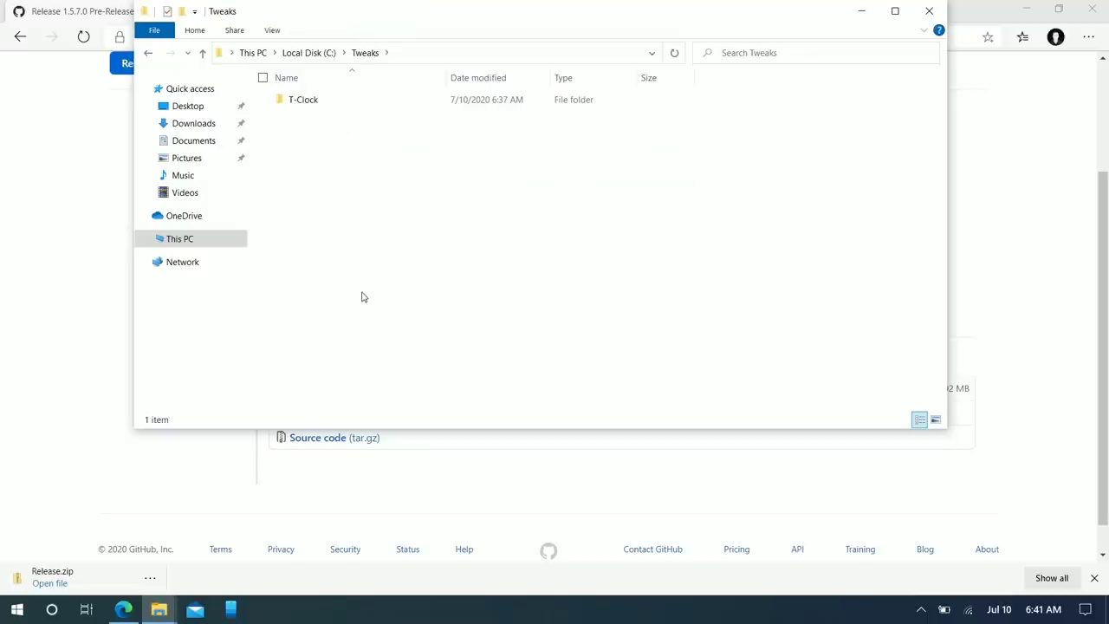
{"action": "key", "text": "ctrl+v"}
Step: Run TaskbarX from the Release folder in Tweaks, allowing it past the SmartScreen block
{"action": "double_click", "coordinate": [355, 100]}
{"action": "scroll", "coordinate": [512, 289], "scroll_direction": "down", "scroll_amount": 1}
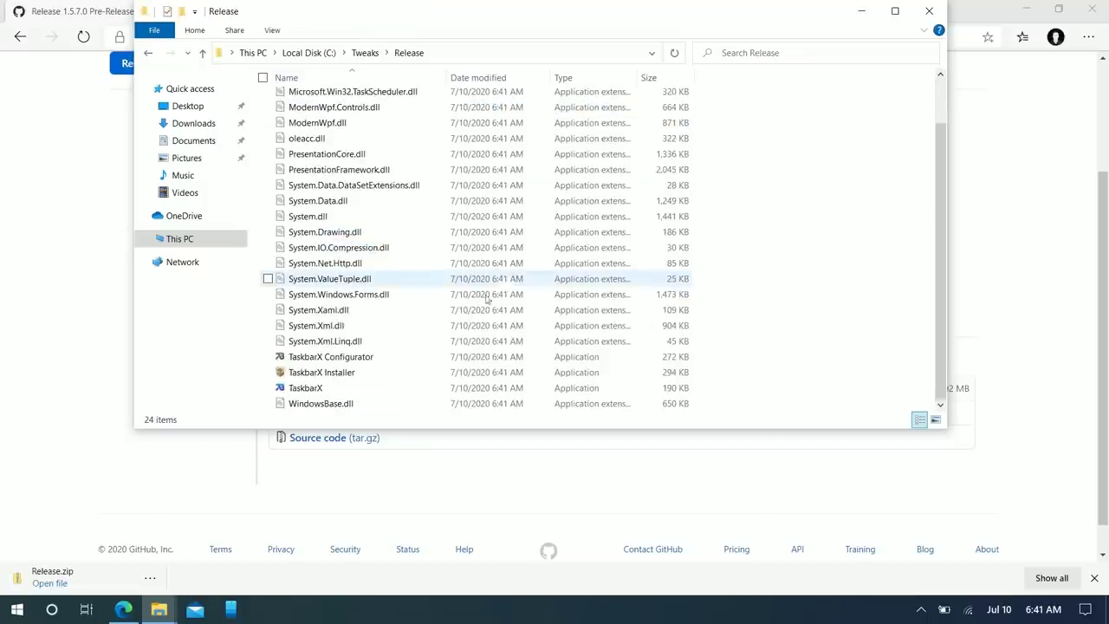
{"action": "double_click", "coordinate": [382, 389]}
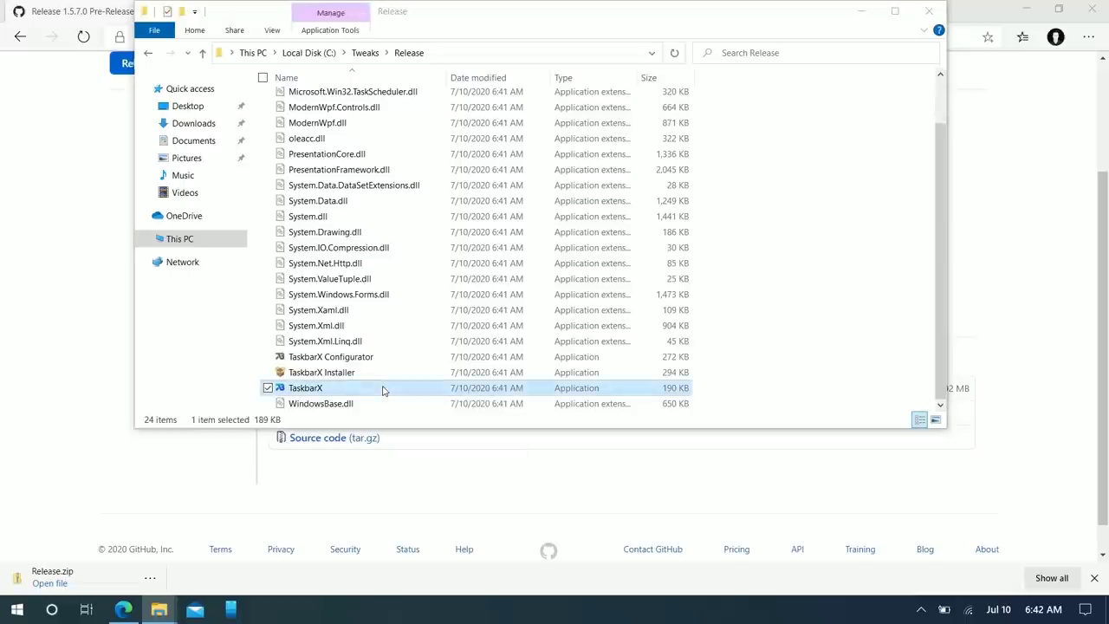
{"action": "left_click", "coordinate": [397, 200]}
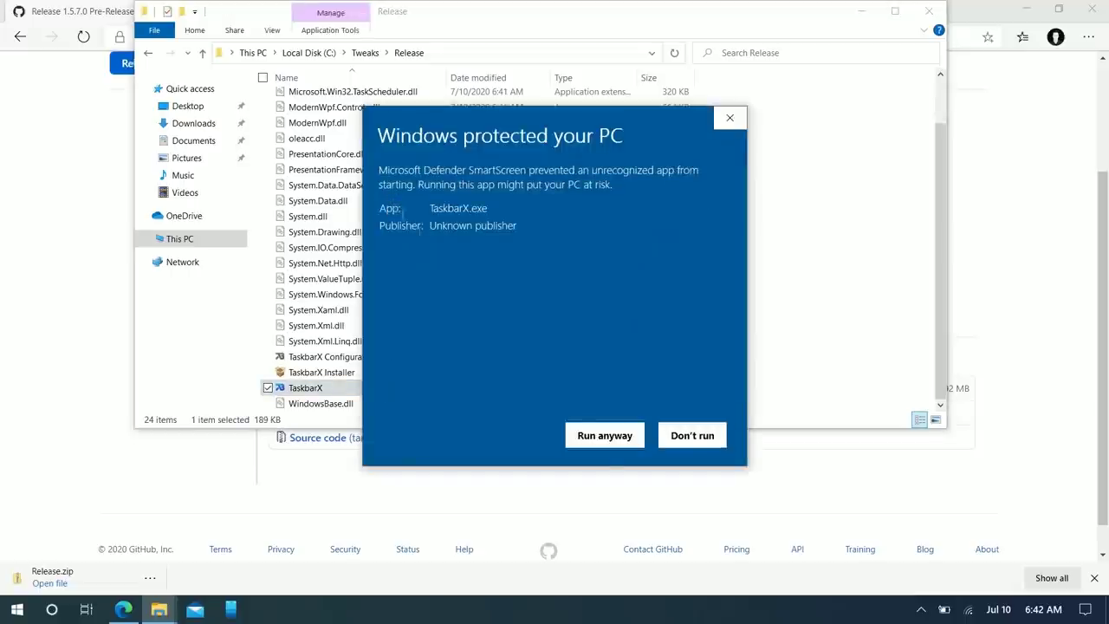
{"action": "left_click", "coordinate": [597, 436]}
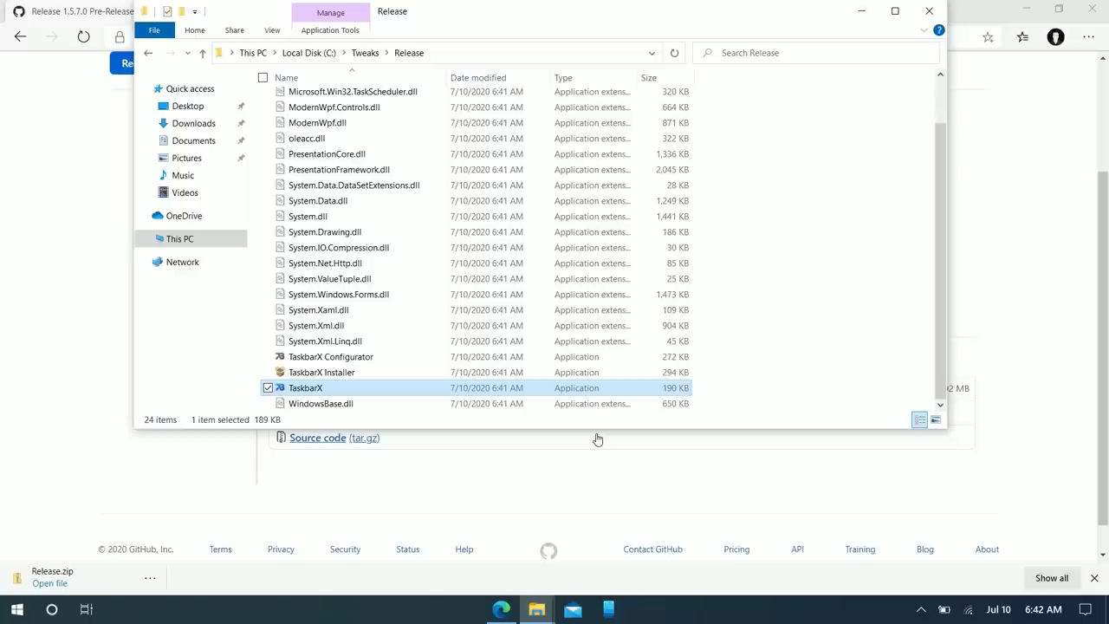
Step: Minimise the browser and launch TaskbarX Configurator from the Release folder, allowing it past the SmartScreen block
{"action": "left_click", "coordinate": [1025, 9]}
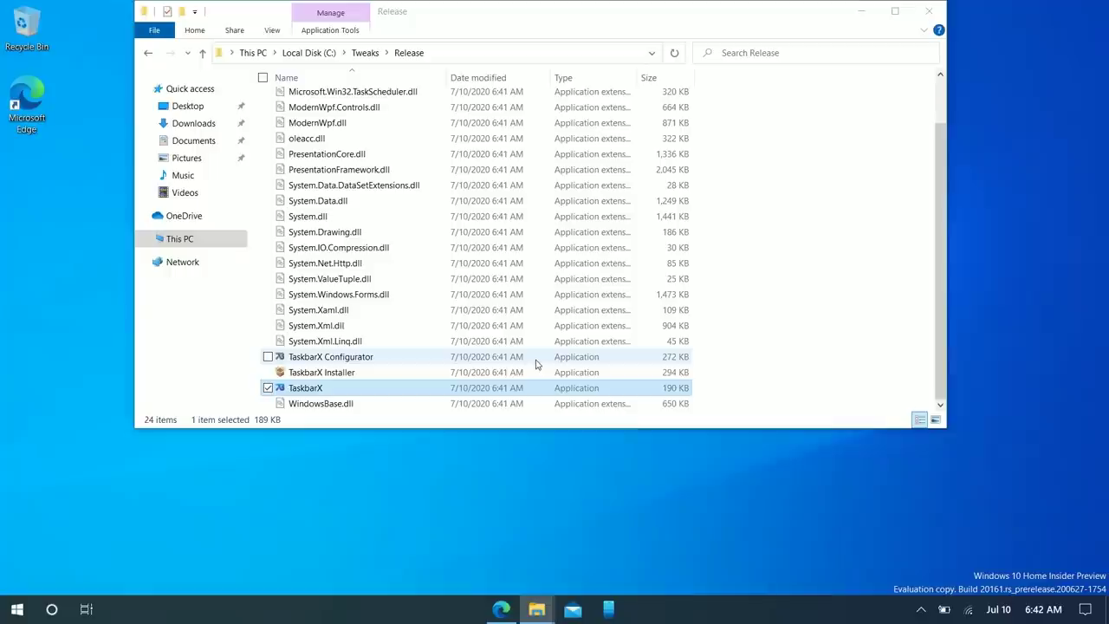
{"action": "left_click", "coordinate": [468, 361]}
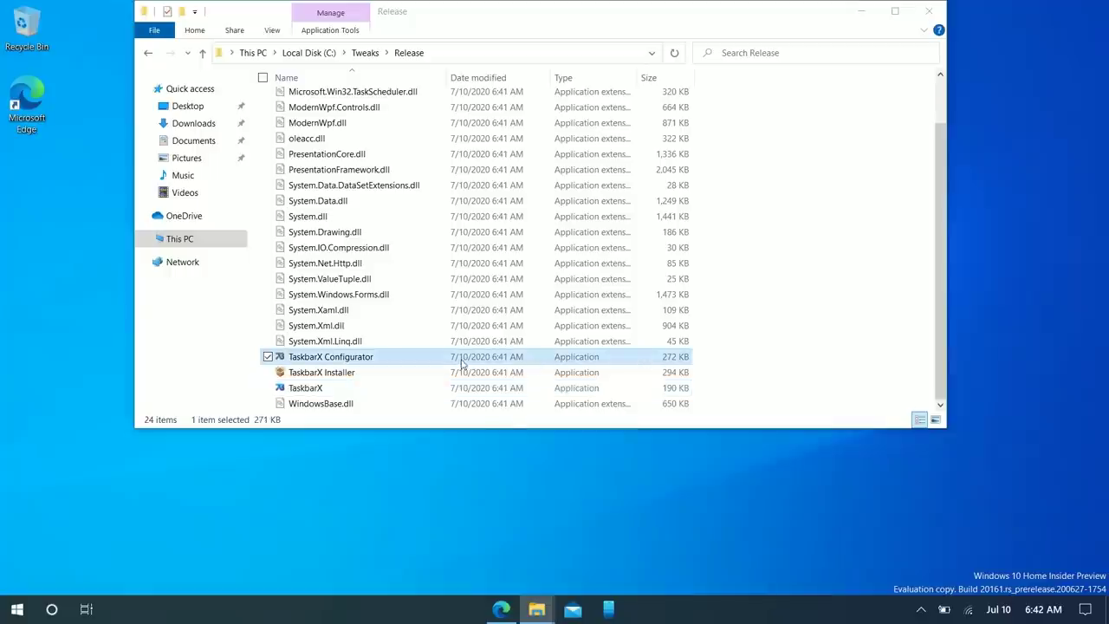
{"action": "double_click", "coordinate": [390, 363]}
{"action": "left_click", "coordinate": [394, 200]}
{"action": "left_click", "coordinate": [607, 433]}
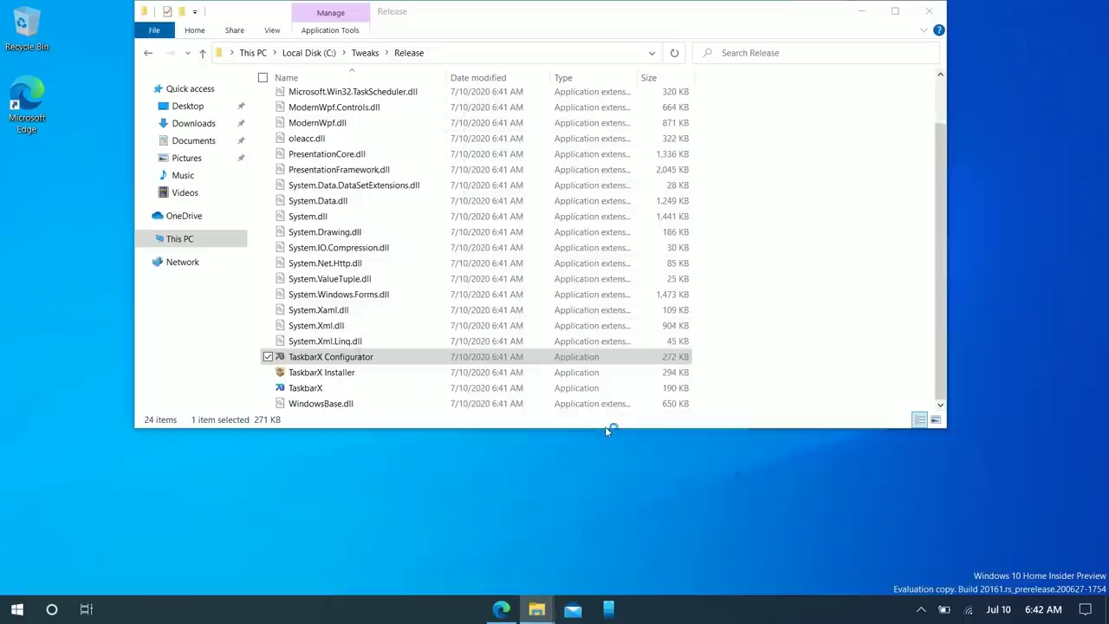
Step: Close the Release folder window and apply the Transparent taskbar style in TaskbarX Configurator
{"action": "left_click", "coordinate": [928, 10]}
{"action": "left_click_drag", "start_coordinate": [335, 87], "coordinate": [539, 67]}
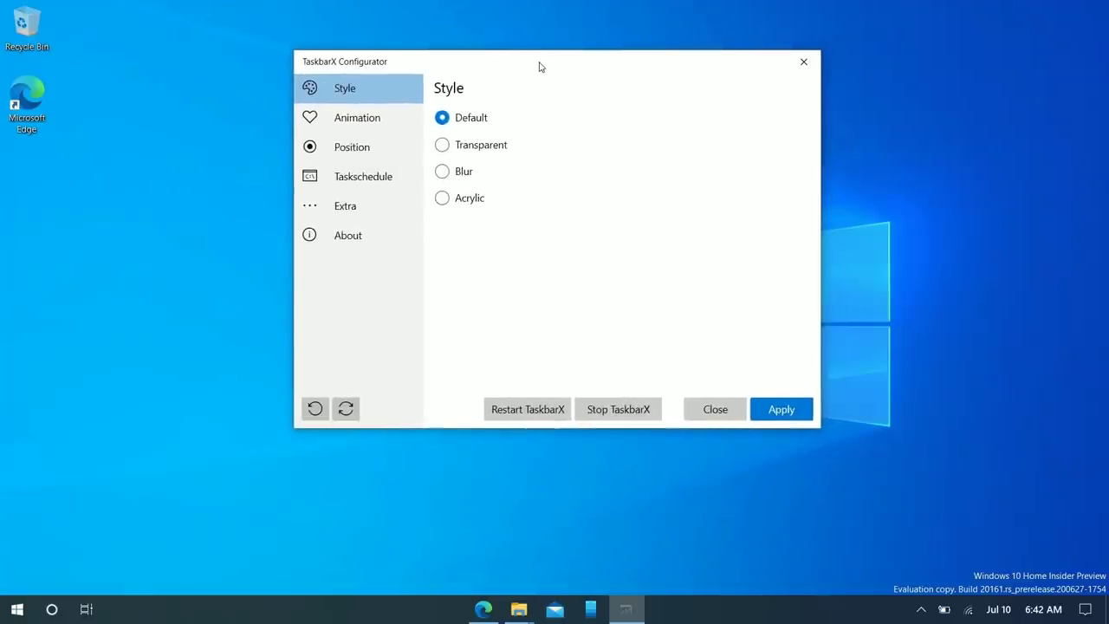
{"action": "left_click", "coordinate": [460, 148]}
{"action": "left_click", "coordinate": [782, 410]}
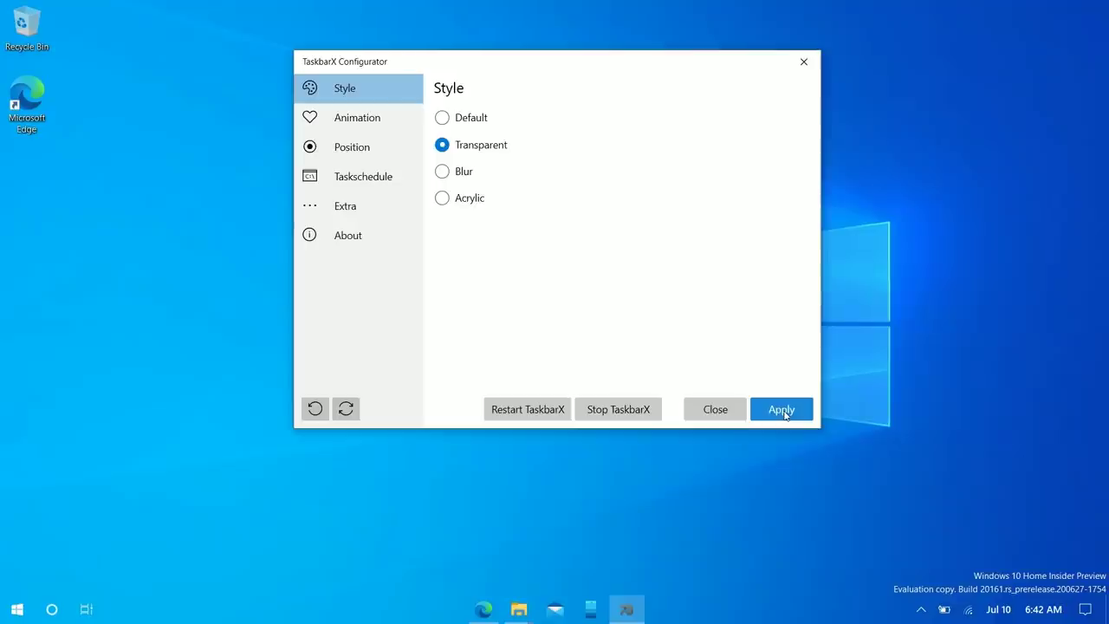
Step: Try the Blur and Acrylic taskbar styles, applying each one in turn
{"action": "left_click", "coordinate": [454, 186]}
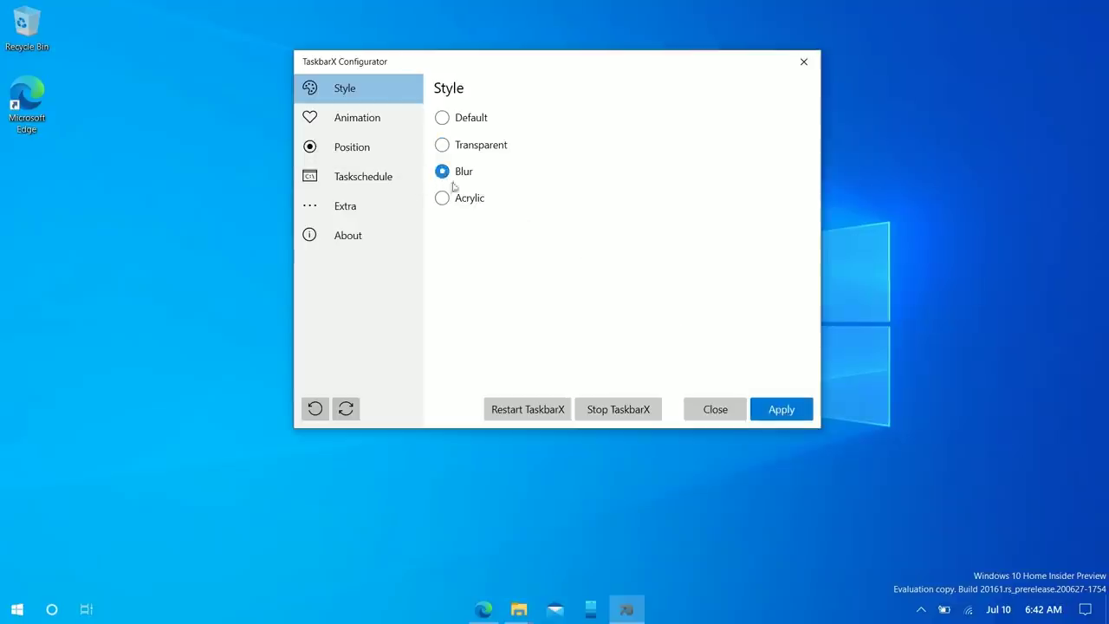
{"action": "left_click", "coordinate": [782, 411]}
{"action": "mouse_move", "coordinate": [657, 59]}
{"action": "left_mouse_down"}
{"action": "mouse_move", "coordinate": [608, 113]}
{"action": "mouse_move", "coordinate": [564, 265]}
{"action": "mouse_move", "coordinate": [659, 305]}
{"action": "mouse_move", "coordinate": [678, 275]}
{"action": "mouse_move", "coordinate": [725, 5]}
{"action": "mouse_move", "coordinate": [622, 188]}
{"action": "mouse_move", "coordinate": [675, 58]}
{"action": "left_mouse_up"}
{"action": "left_click", "coordinate": [488, 195]}
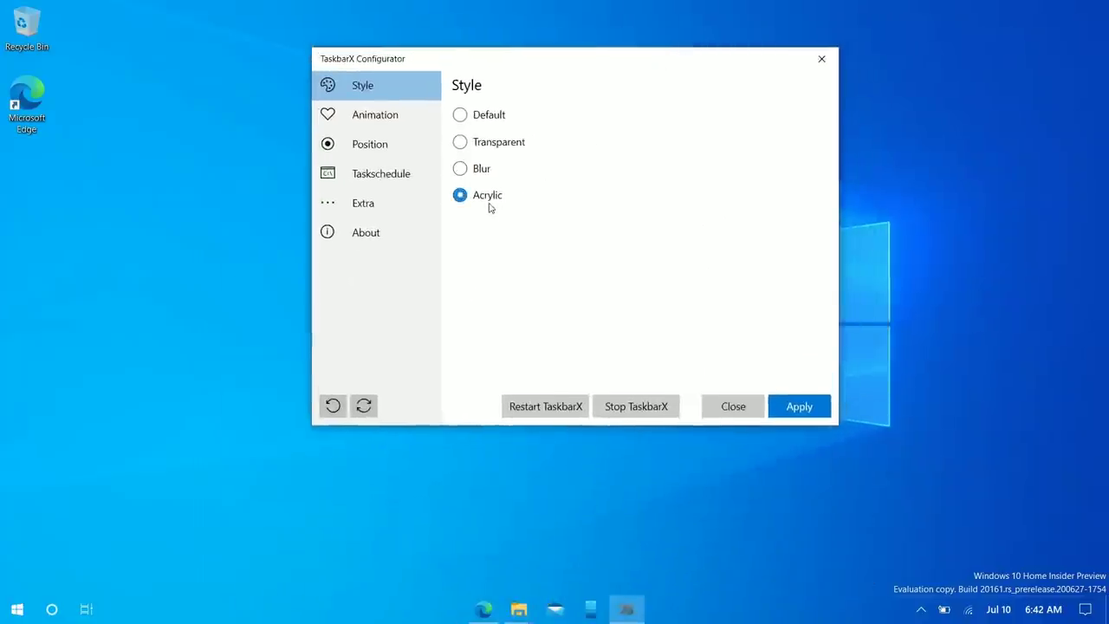
{"action": "left_click", "coordinate": [798, 406]}
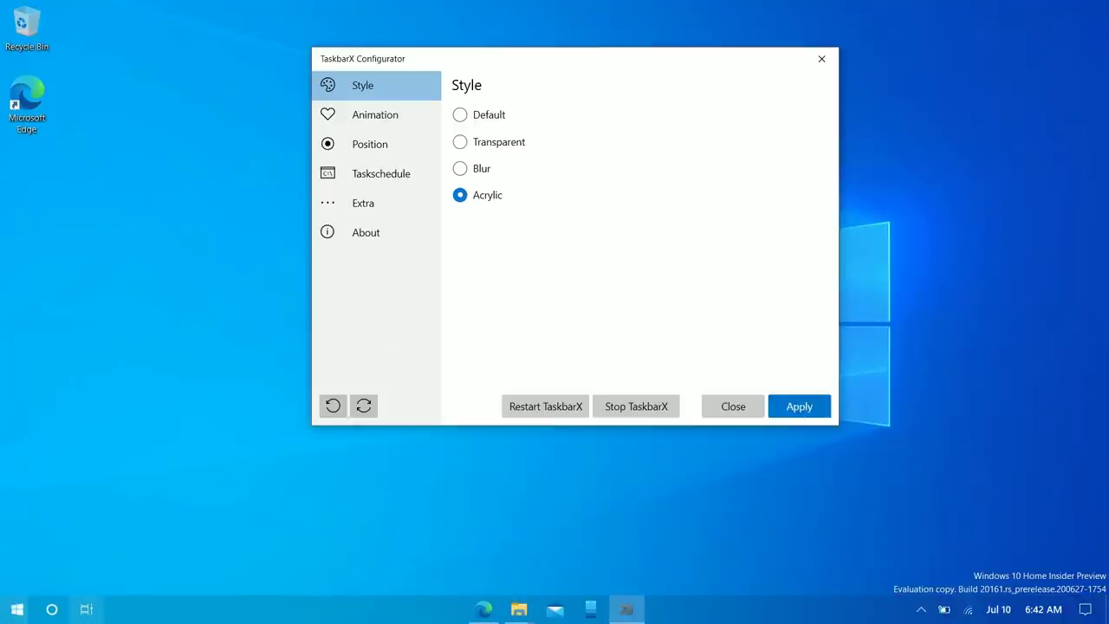
Step: Move the configurator window lower on the desktop and apply the Default taskbar style
{"action": "left_click_drag", "start_coordinate": [511, 68], "coordinate": [475, 124]}
{"action": "left_click", "coordinate": [470, 176]}
{"action": "left_click", "coordinate": [783, 460]}
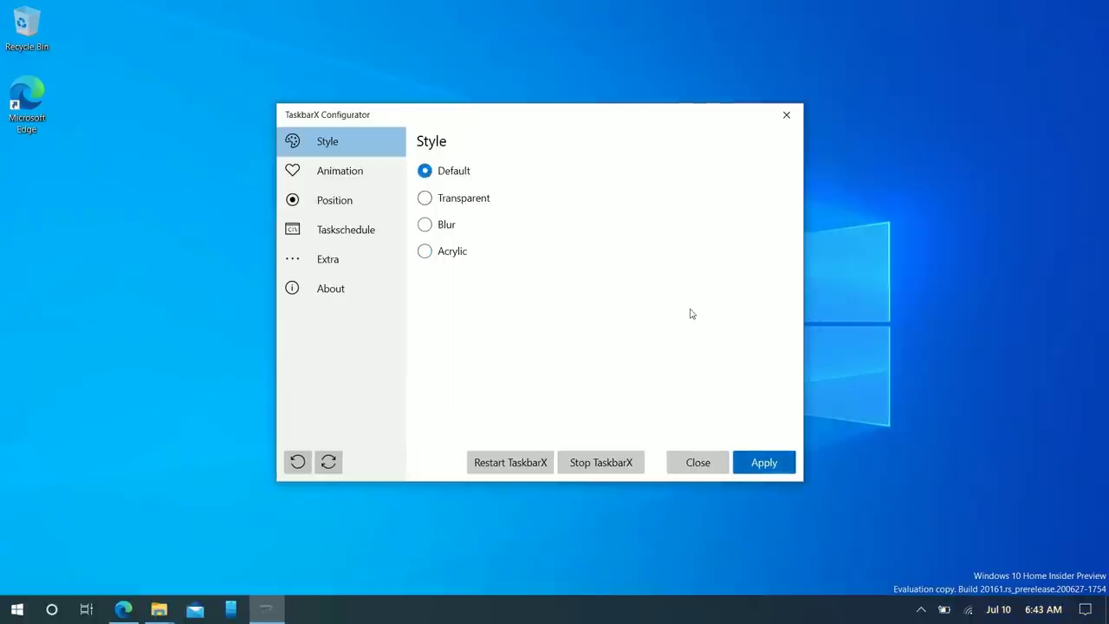
Step: Show the Animation settings and preview the taskbar icon animation by opening and closing Microsoft Store and Photos
{"action": "left_click", "coordinate": [348, 172]}
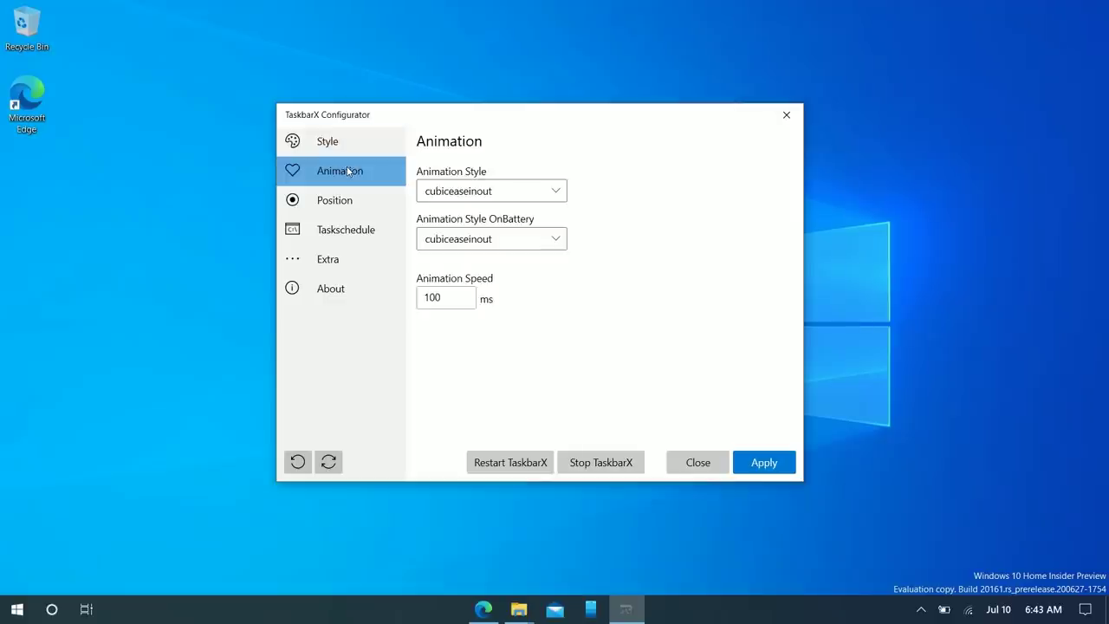
{"action": "left_click", "coordinate": [17, 609]}
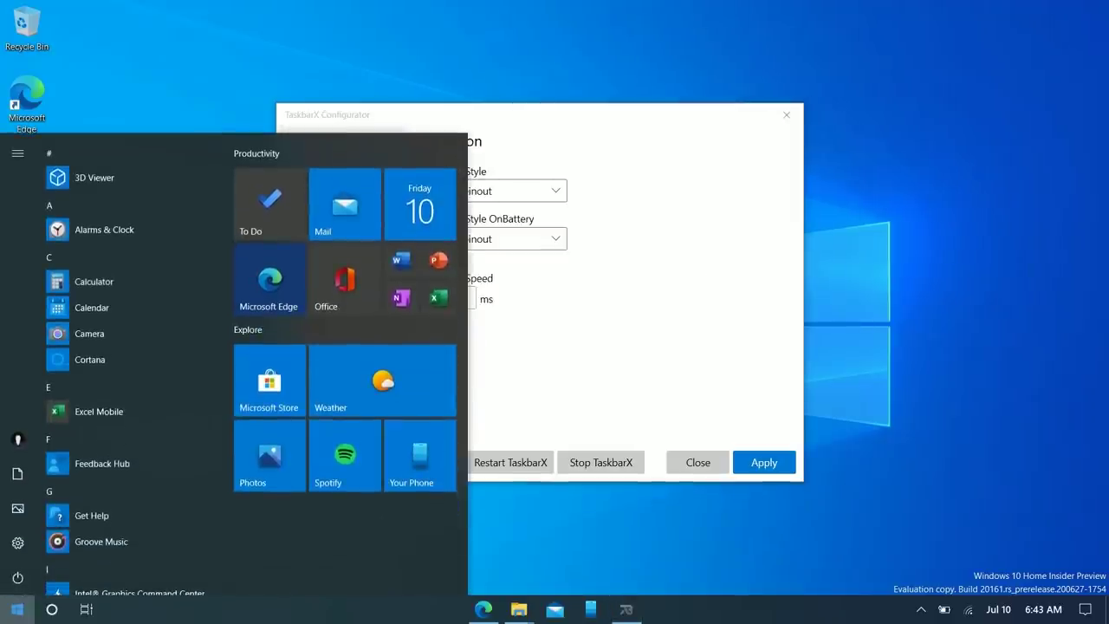
{"action": "left_click", "coordinate": [270, 393]}
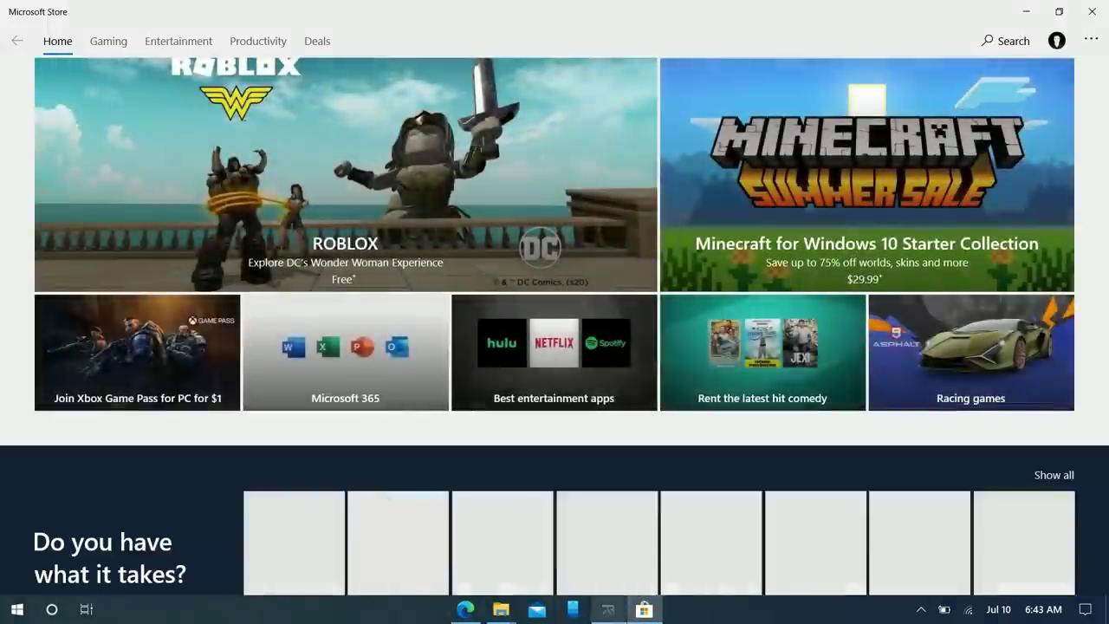
{"action": "left_click", "coordinate": [16, 608]}
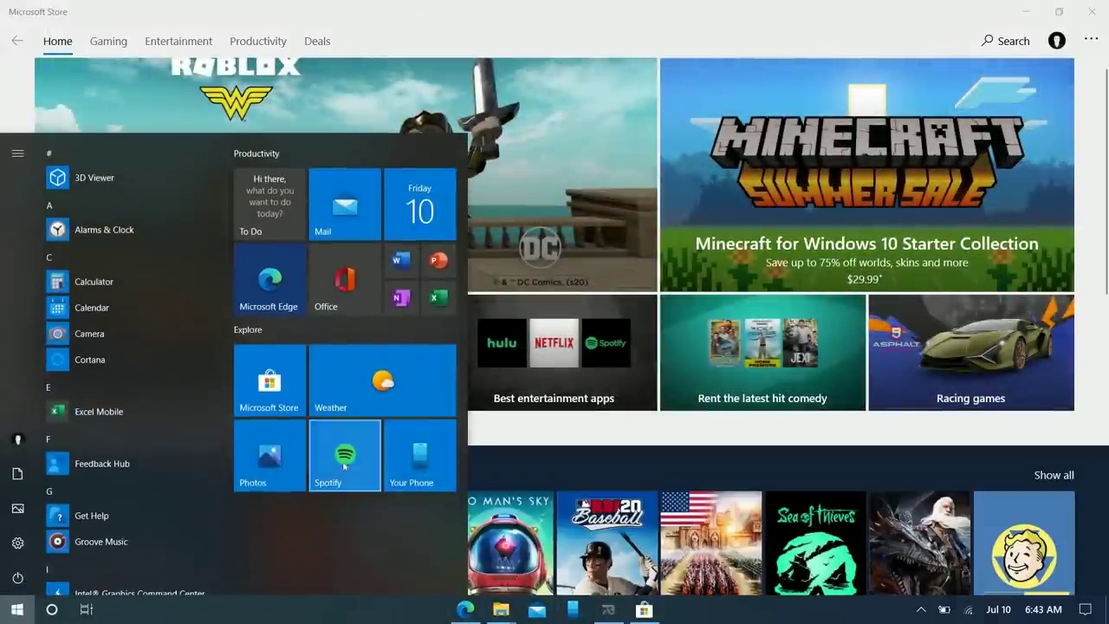
{"action": "left_click", "coordinate": [287, 465]}
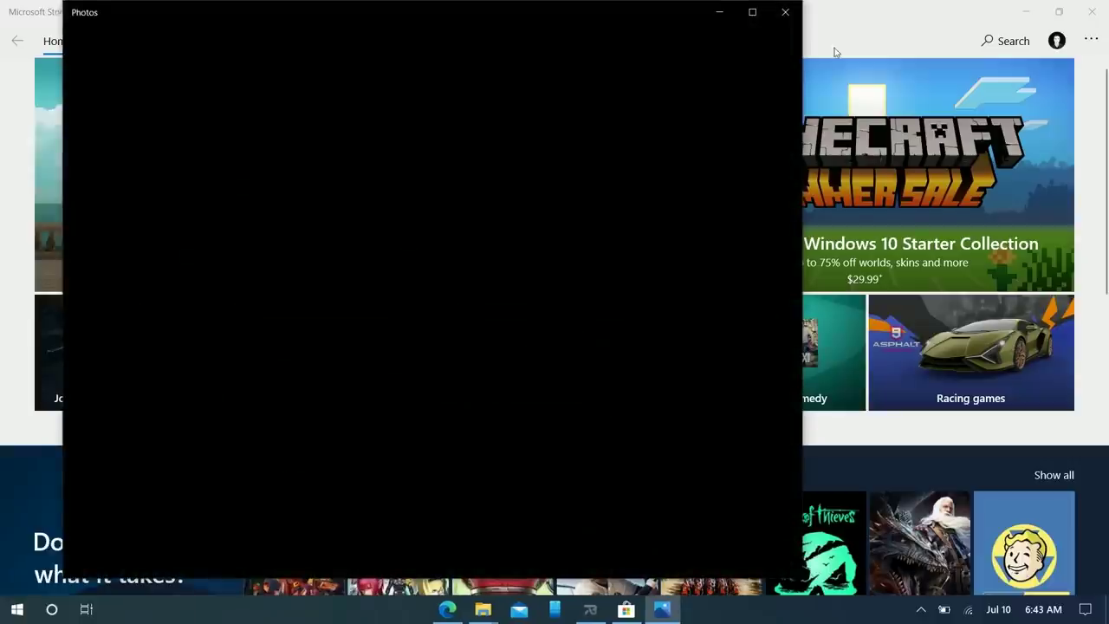
{"action": "left_click", "coordinate": [785, 9]}
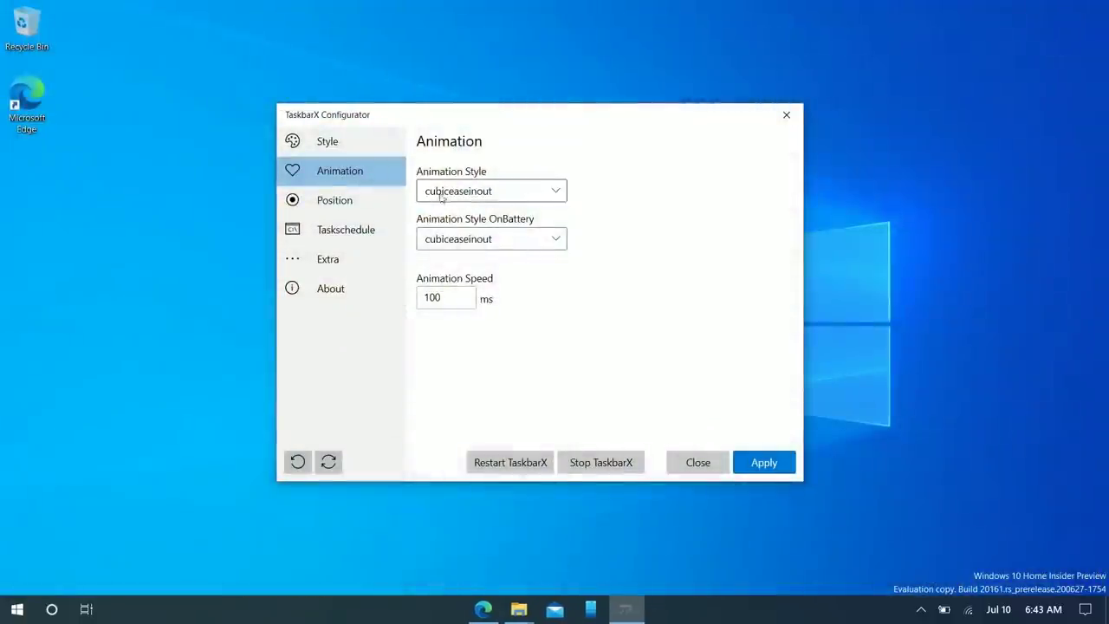
Step: Browse the available Animation Style options without changing the selected one
{"action": "left_click", "coordinate": [442, 199]}
{"action": "scroll", "coordinate": [476, 425], "scroll_direction": "down", "scroll_amount": 2}
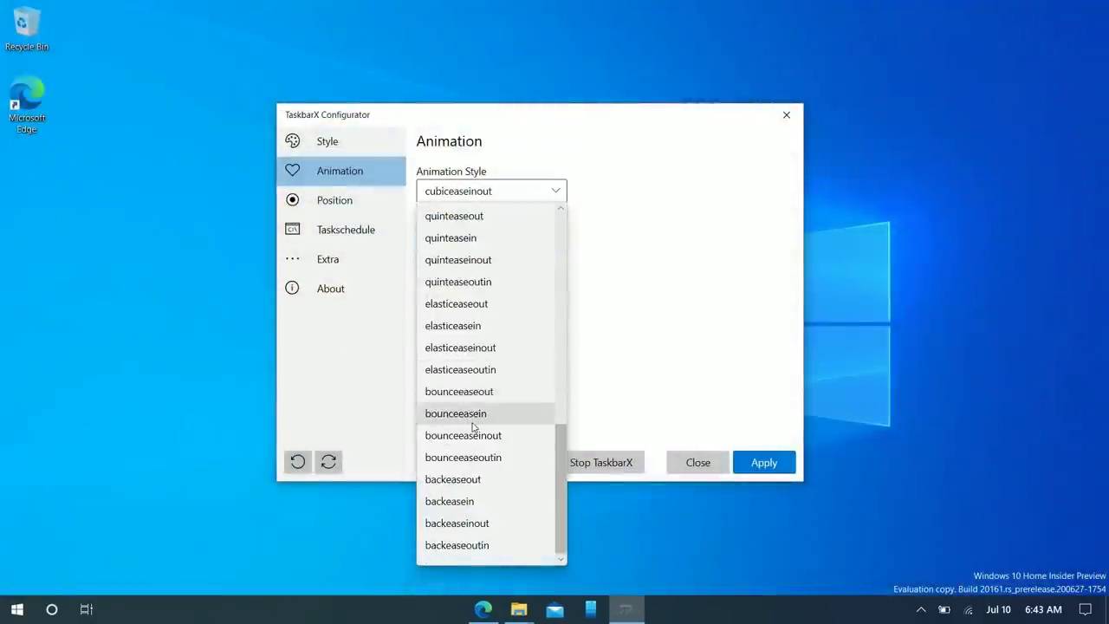
{"action": "scroll", "coordinate": [473, 426], "scroll_direction": "up", "scroll_amount": 4}
{"action": "scroll", "coordinate": [473, 426], "scroll_direction": "down", "scroll_amount": 4}
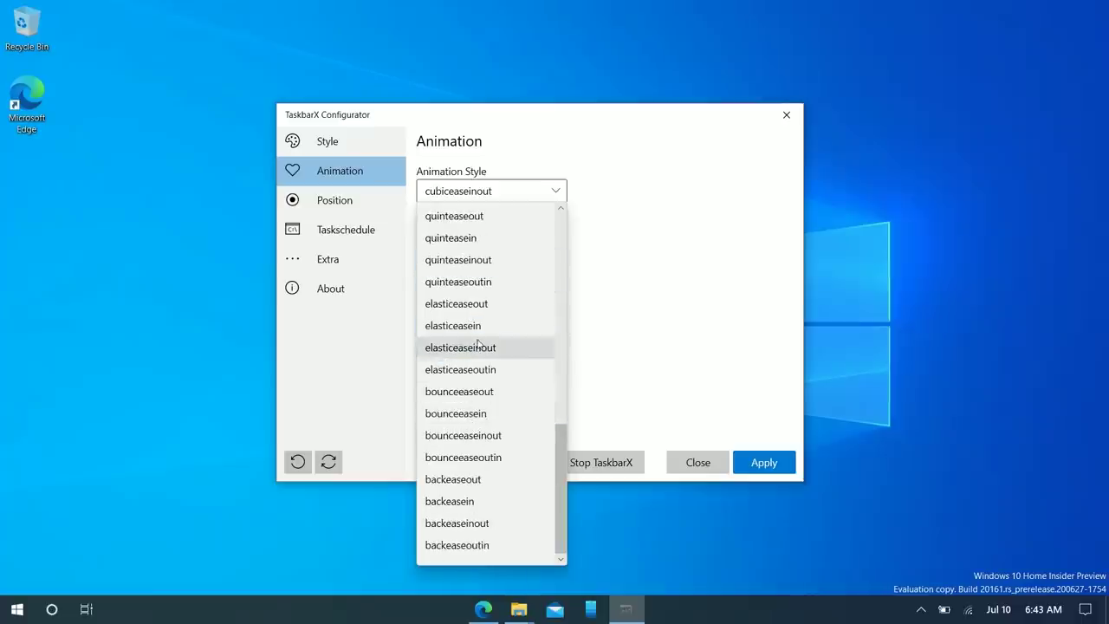
{"action": "scroll", "coordinate": [475, 381], "scroll_direction": "up", "scroll_amount": 8}
{"action": "scroll", "coordinate": [478, 345], "scroll_direction": "down", "scroll_amount": 3}
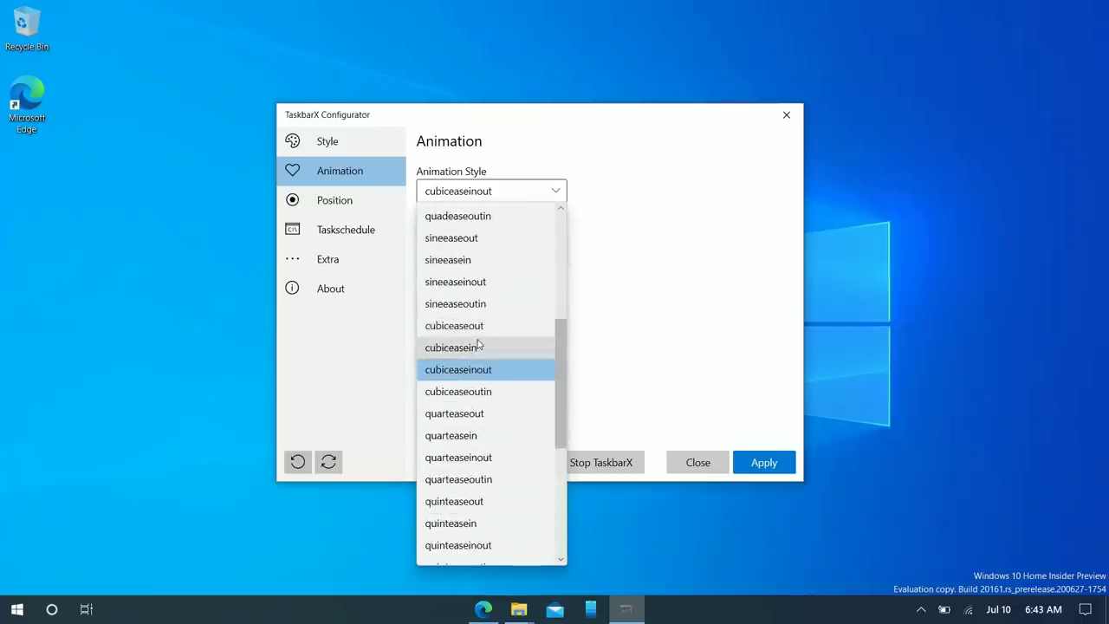
{"action": "left_click", "coordinate": [720, 346]}
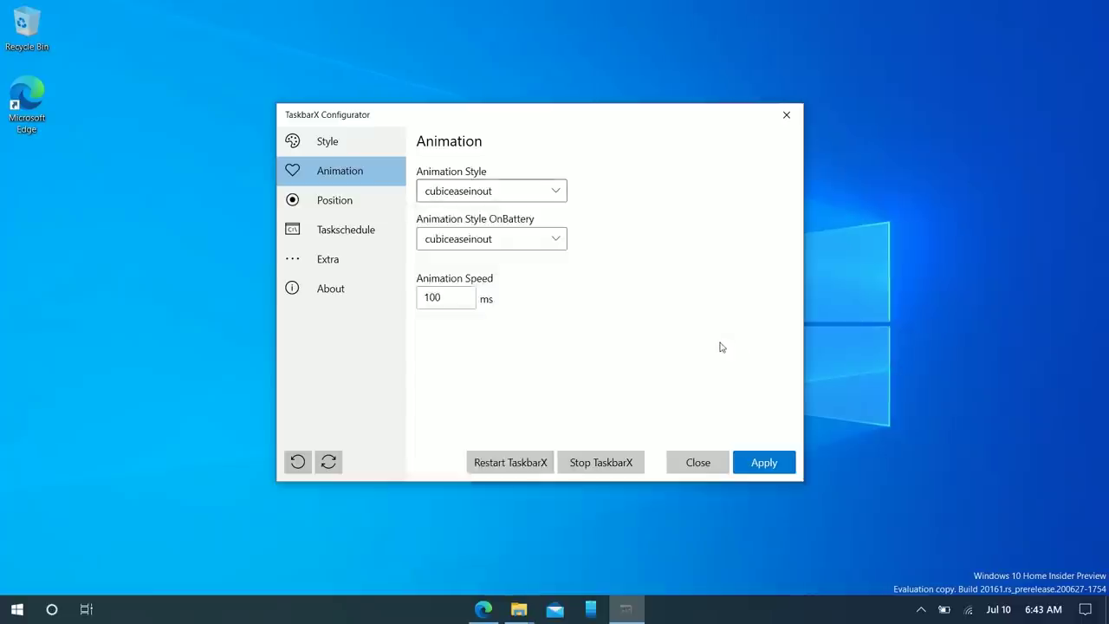
Step: Apply an animation speed of 50 ms and test it by opening and closing Microsoft Store
{"action": "double_click", "coordinate": [438, 300]}
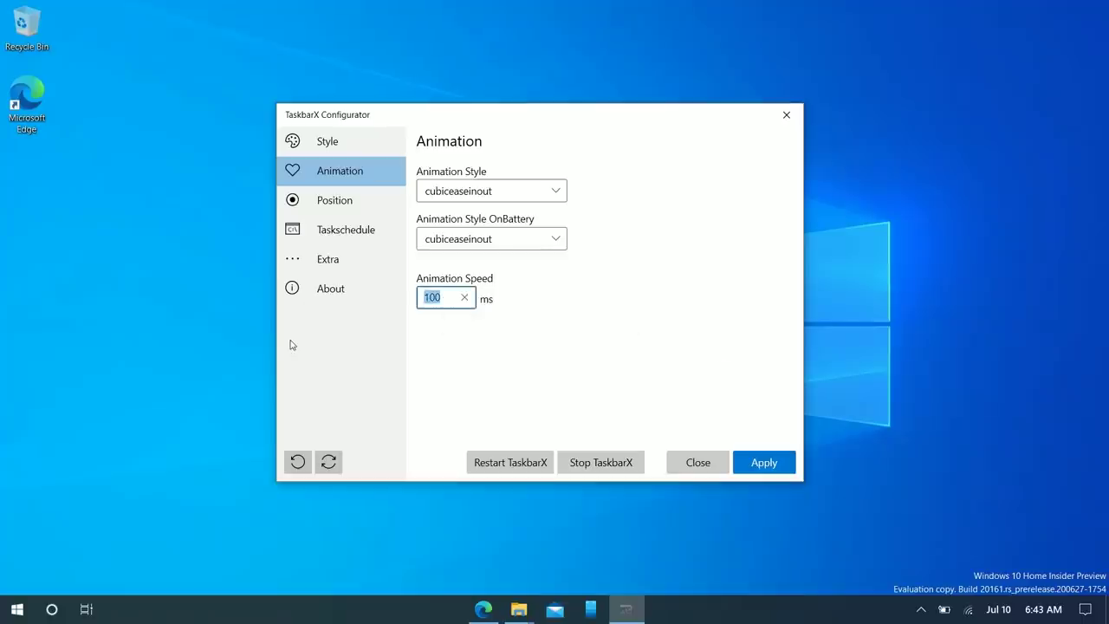
{"action": "key", "text": "BackSpace"}
{"action": "left_click", "coordinate": [777, 468]}
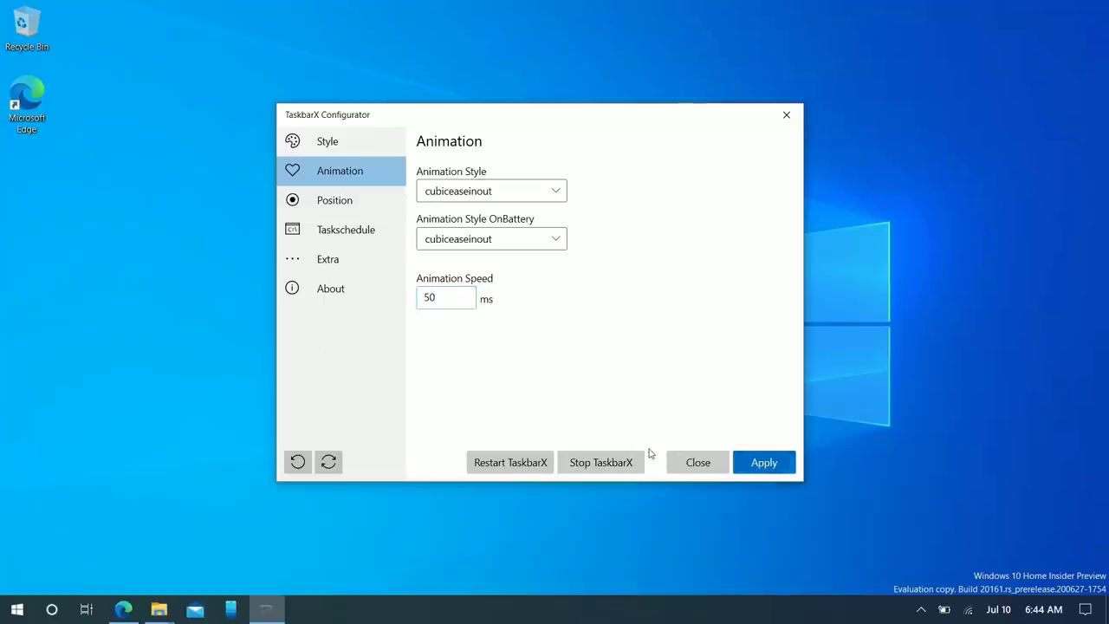
{"action": "left_click", "coordinate": [16, 609]}
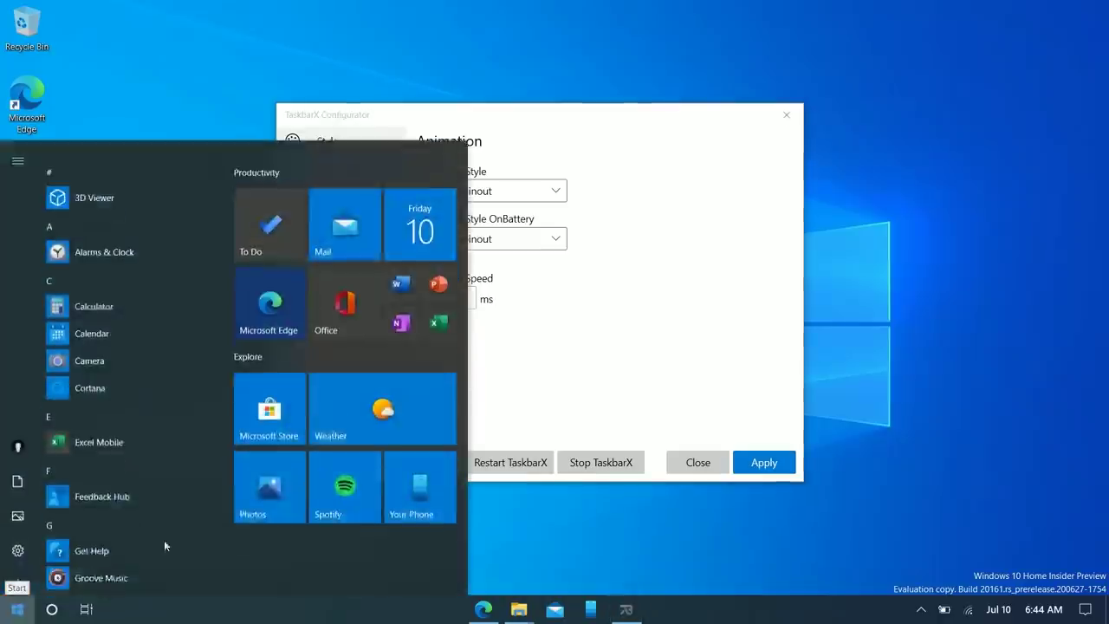
{"action": "left_click", "coordinate": [278, 376]}
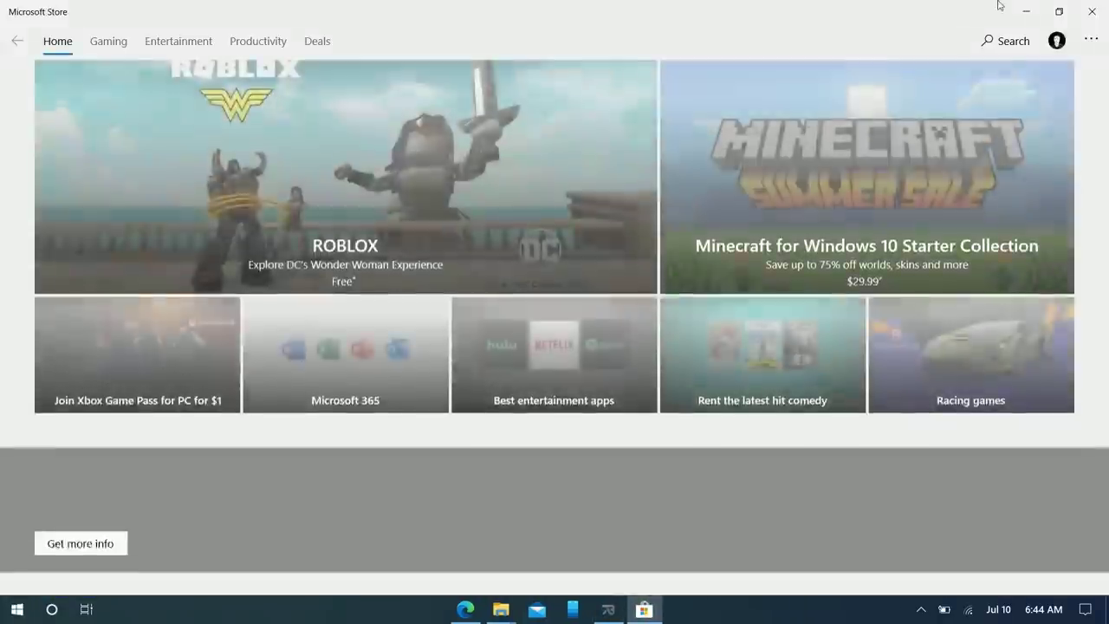
{"action": "left_click", "coordinate": [1092, 11]}
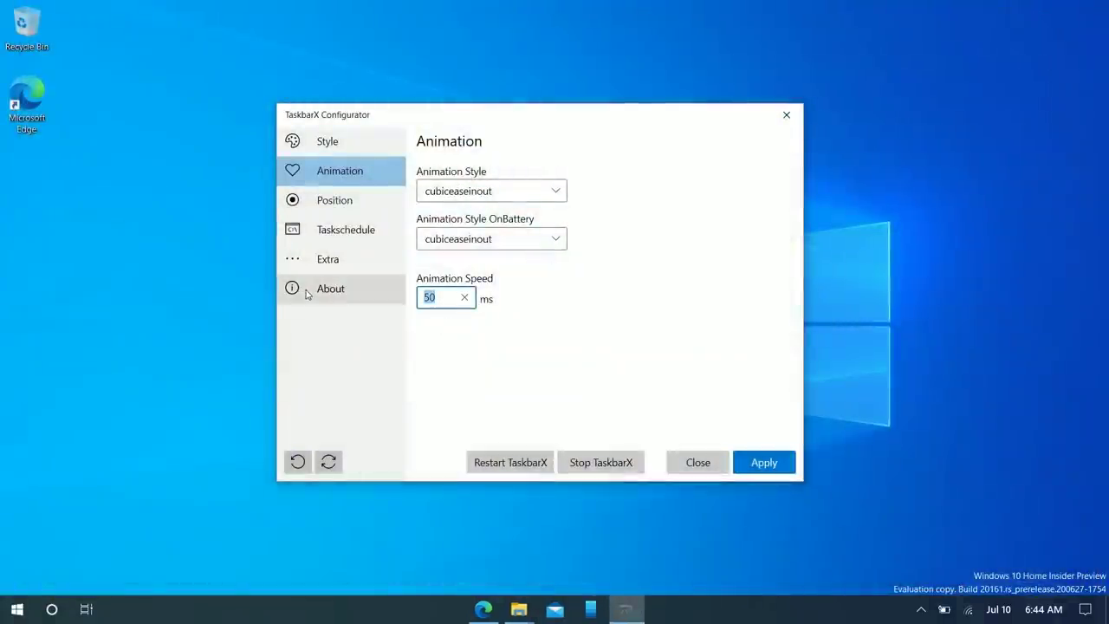
Step: Apply an animation speed of 500 ms and test it by opening and closing Microsoft Store
{"action": "type", "text": "5"}
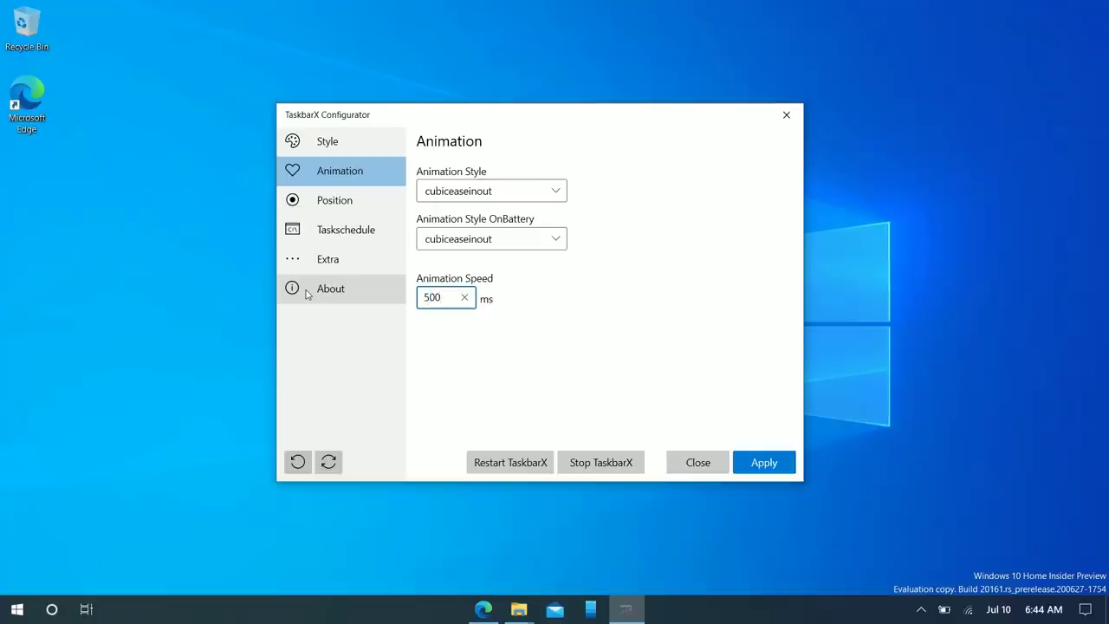
{"action": "left_click", "coordinate": [762, 461]}
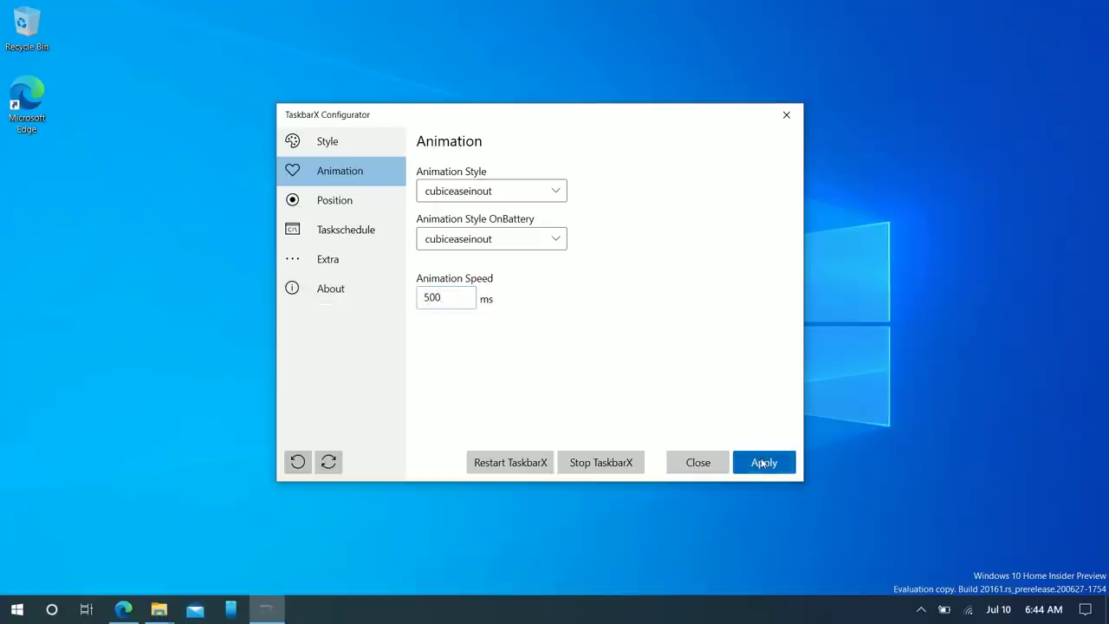
{"action": "left_click", "coordinate": [16, 609]}
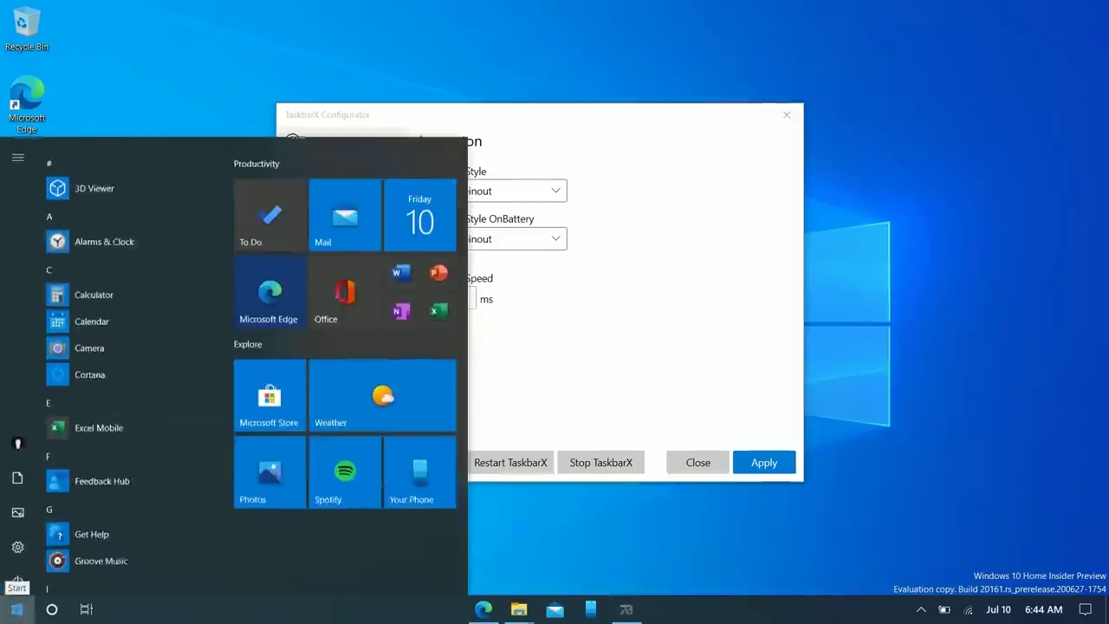
{"action": "left_click", "coordinate": [291, 388]}
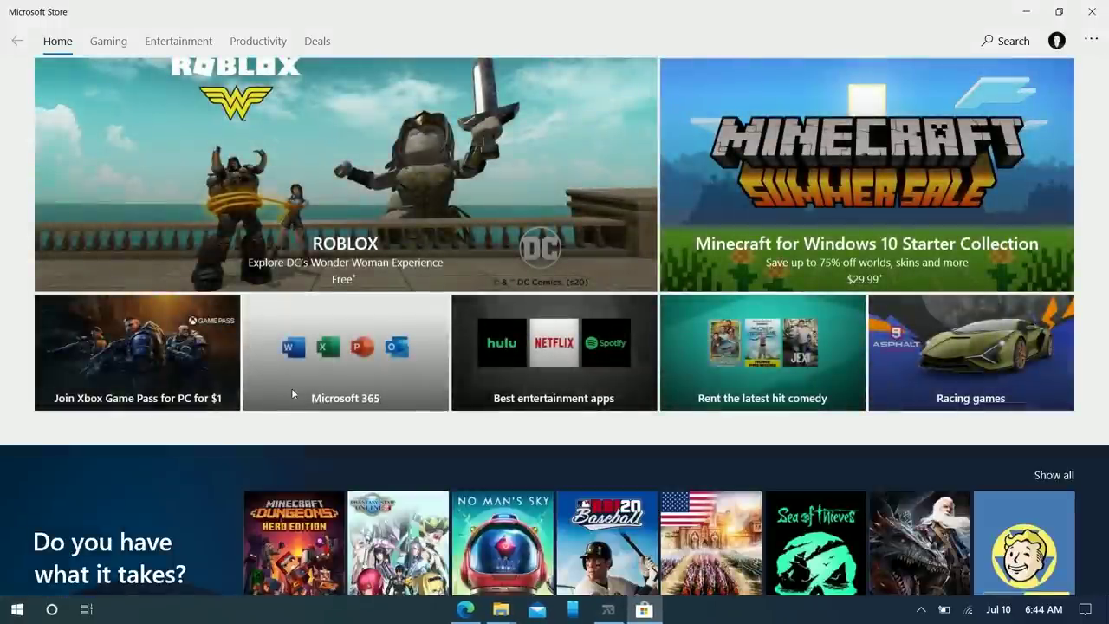
{"action": "left_click", "coordinate": [1091, 11]}
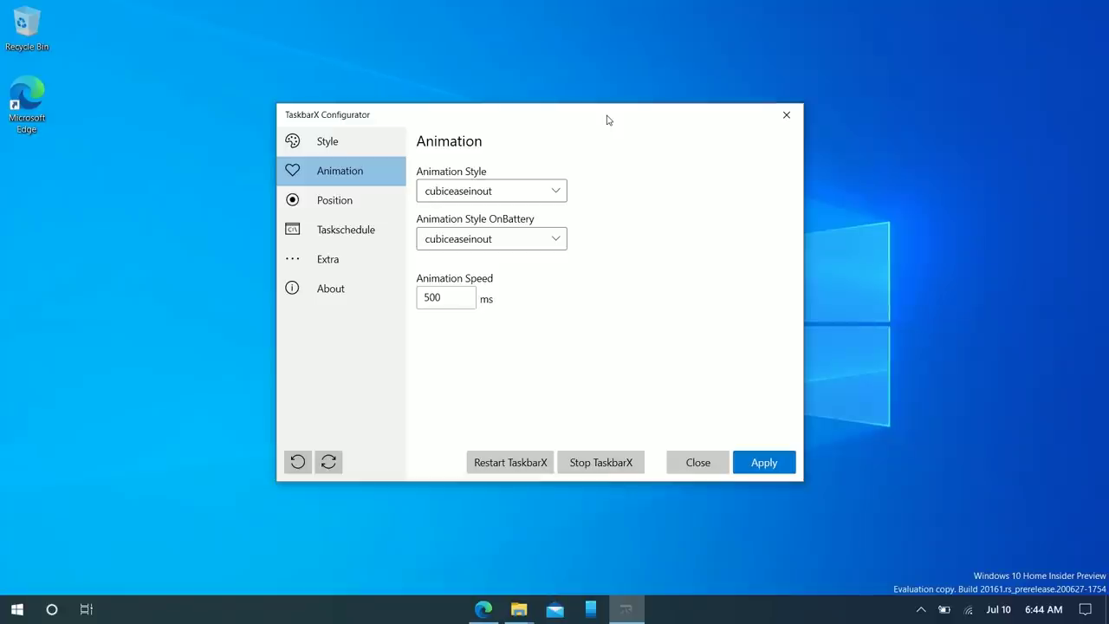
Step: Review the Position, Extra and About pages, apply the configuration and close TaskbarX Configurator
{"action": "left_click", "coordinate": [350, 200]}
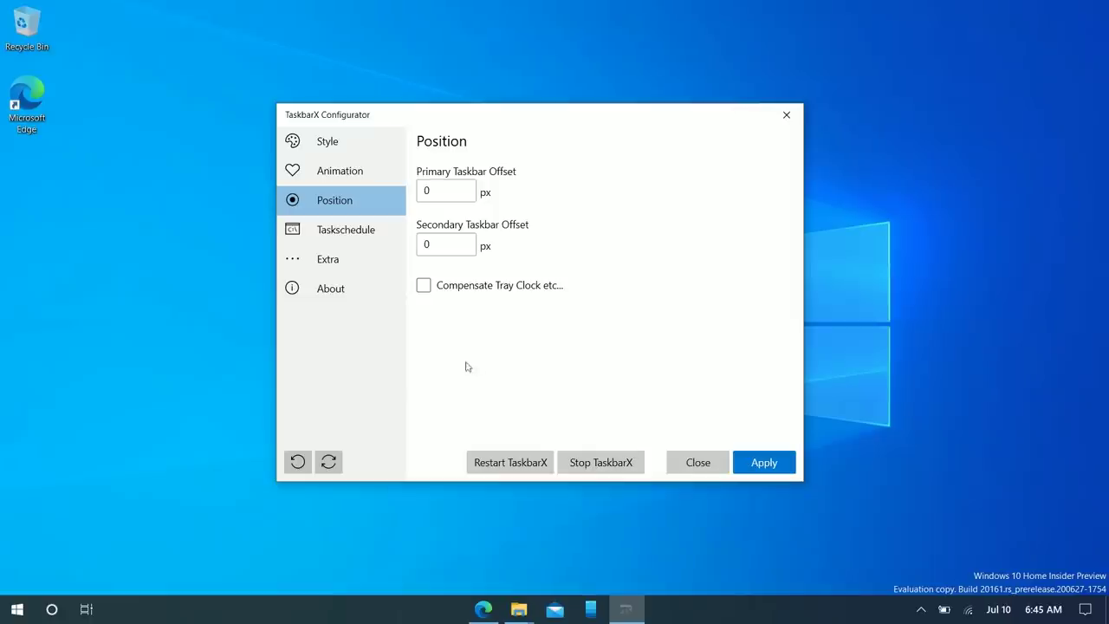
{"action": "left_click", "coordinate": [365, 264]}
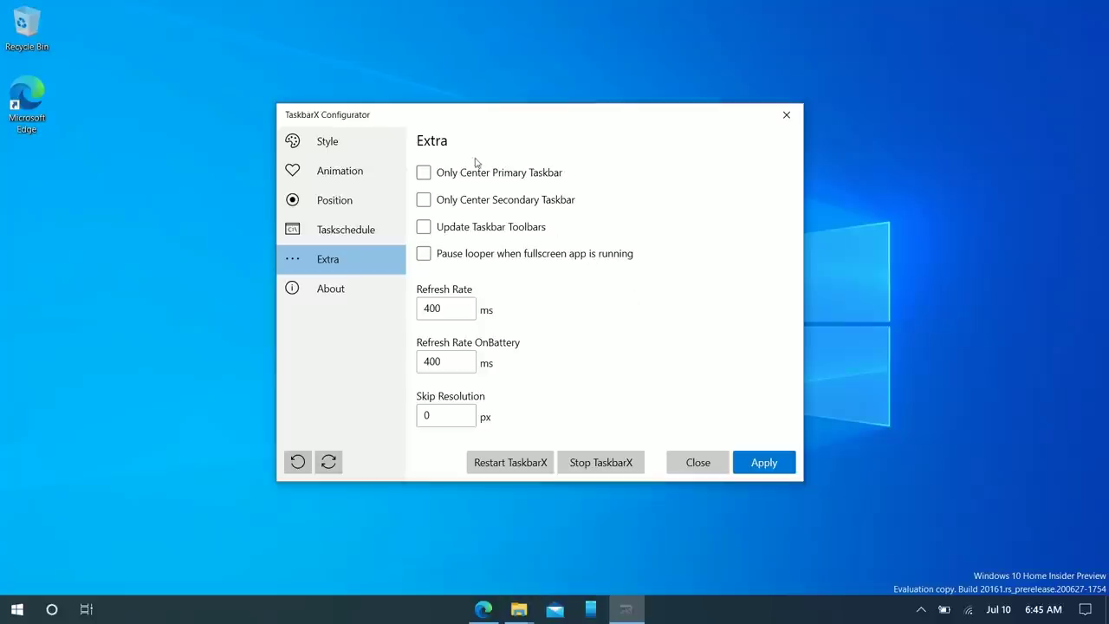
{"action": "mouse_move", "coordinate": [496, 232]}
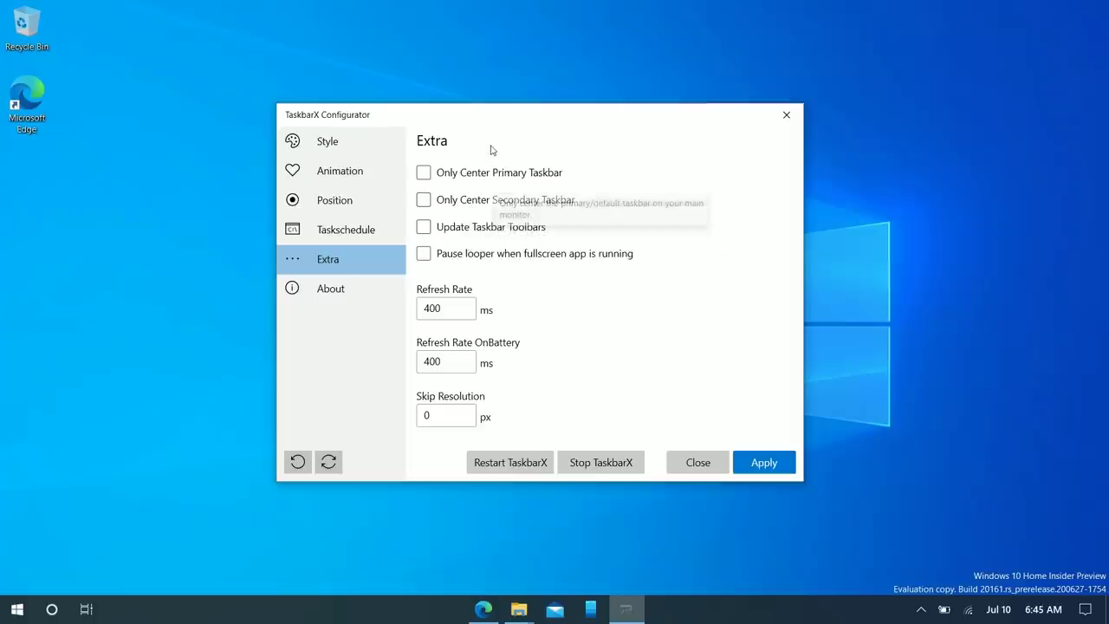
{"action": "mouse_move", "coordinate": [551, 202]}
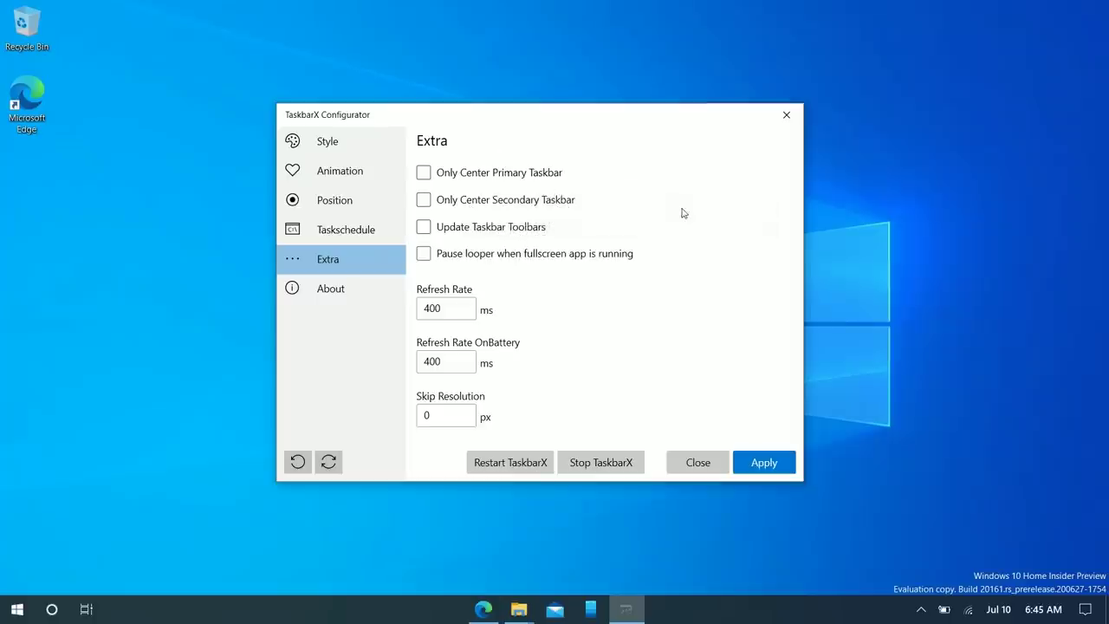
{"action": "left_click", "coordinate": [382, 292]}
{"action": "left_click", "coordinate": [780, 466]}
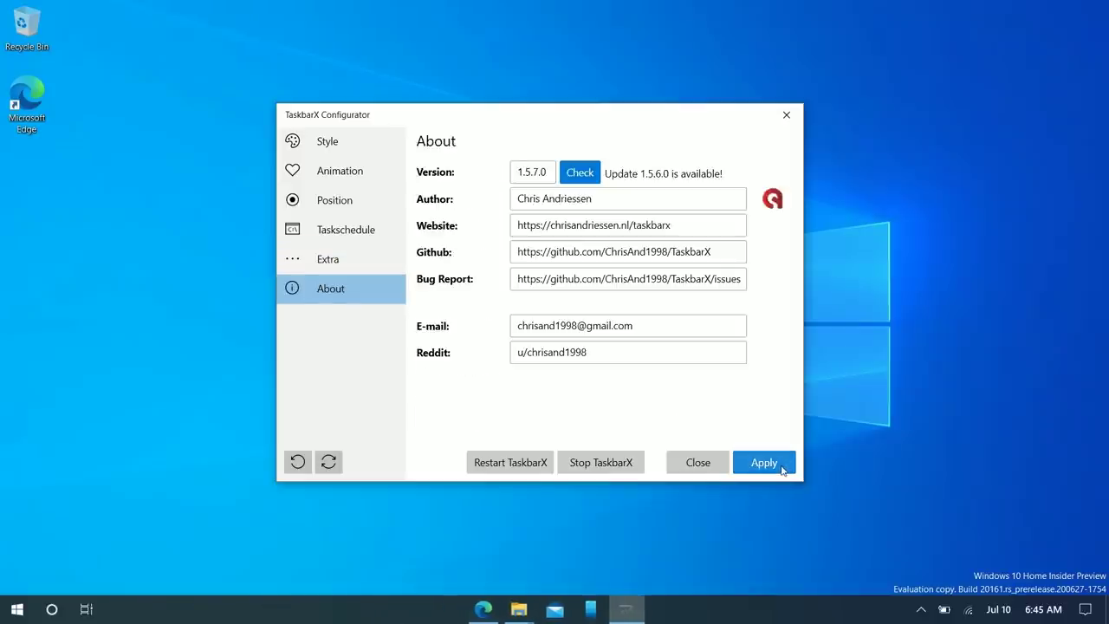
{"action": "left_click", "coordinate": [785, 116]}
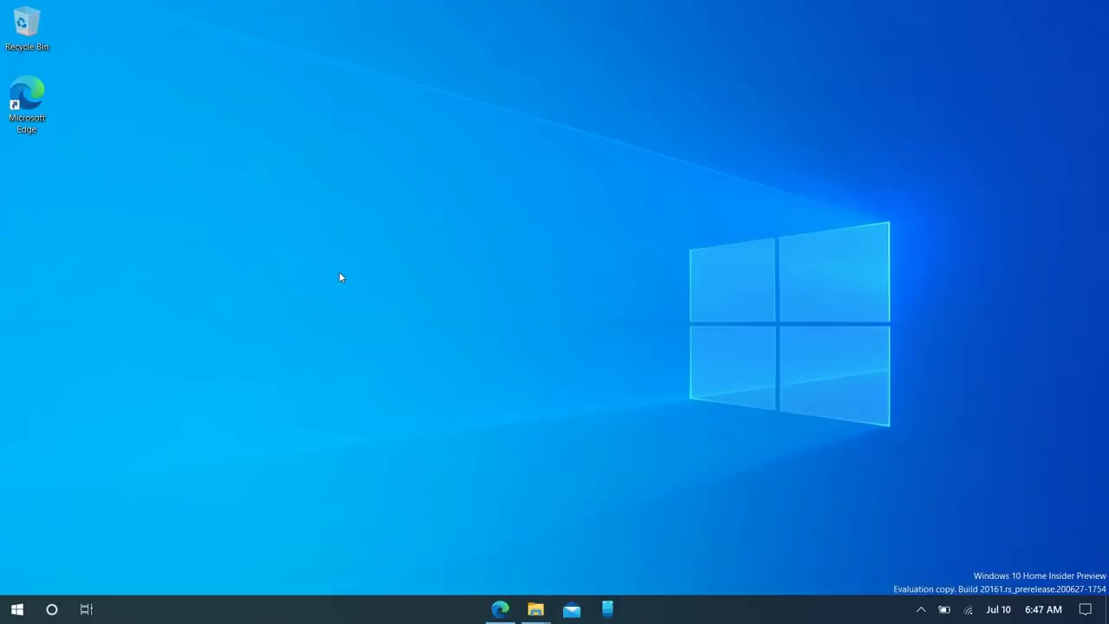
Step: Switch to Microsoft Edge and search the web for "powertoys github"
{"action": "left_click", "coordinate": [500, 608]}
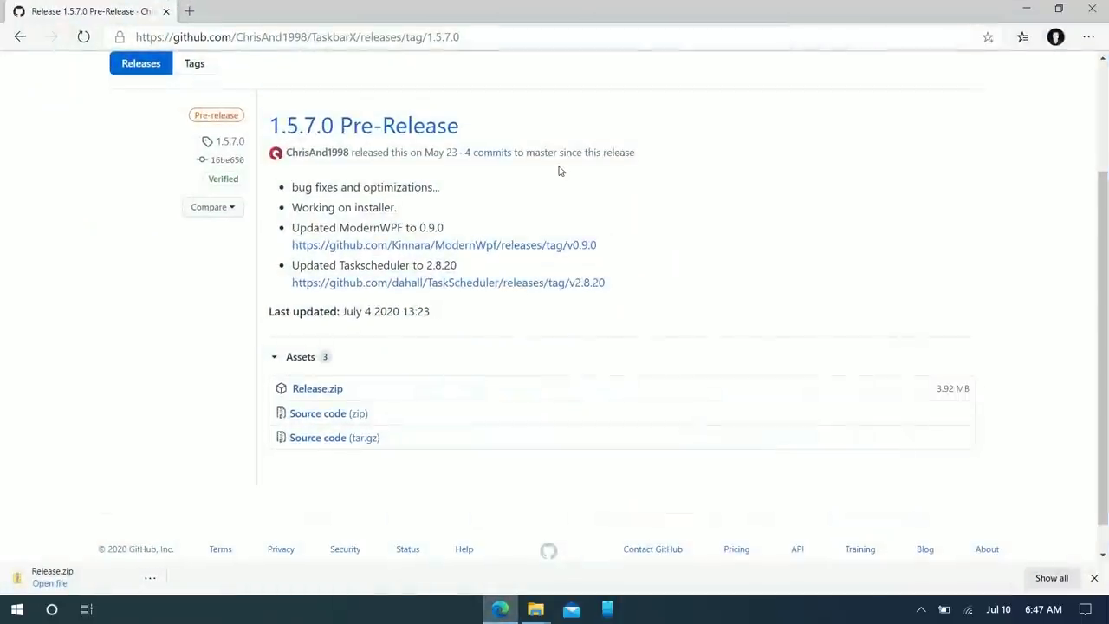
{"action": "left_click", "coordinate": [470, 50]}
{"action": "type", "text": "powertyoy"}
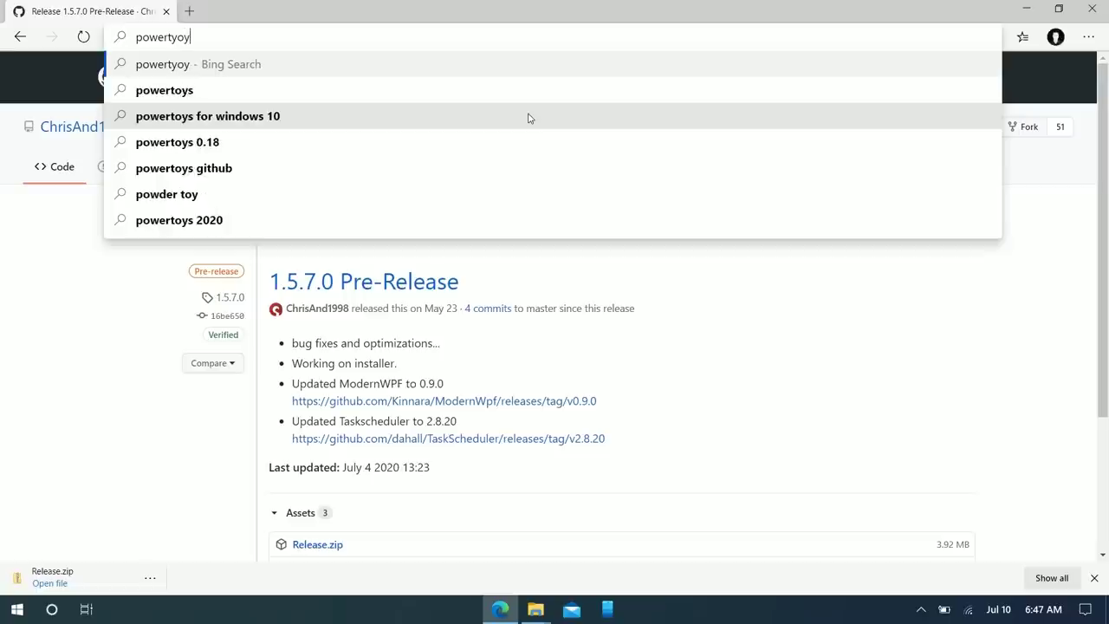
{"action": "key", "text": "BackSpace"}
{"action": "key", "text": "BackSpace"}
{"action": "type", "text": "o"}
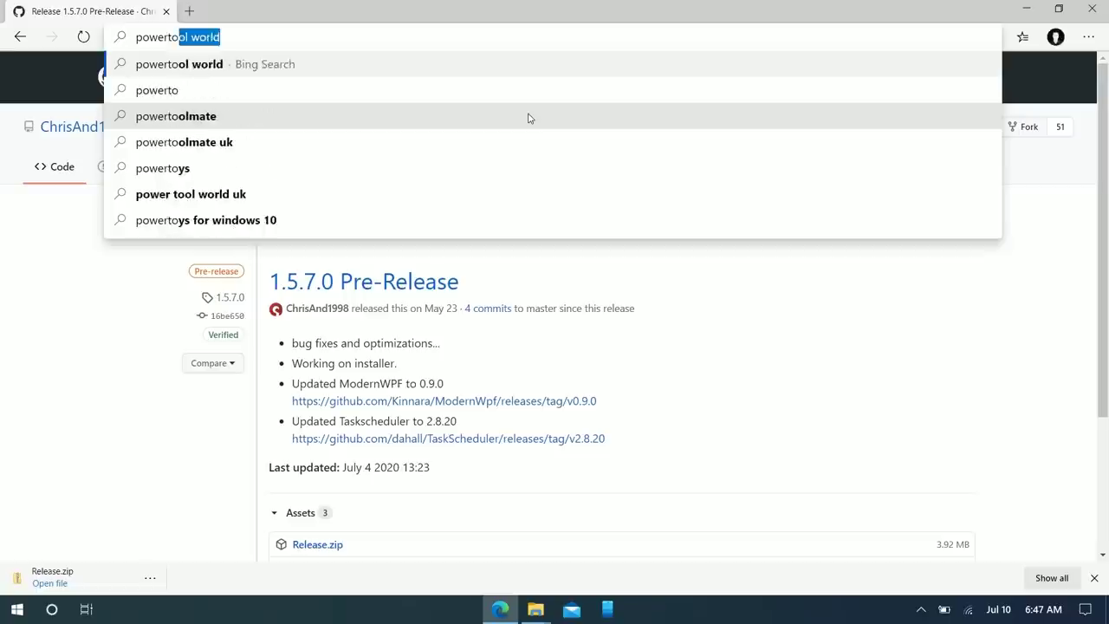
{"action": "type", "text": "ys gui"}
{"action": "key", "text": "BackSpace"}
{"action": "key", "text": "BackSpace"}
{"action": "type", "text": "ithub"}
{"action": "key", "text": "Return"}
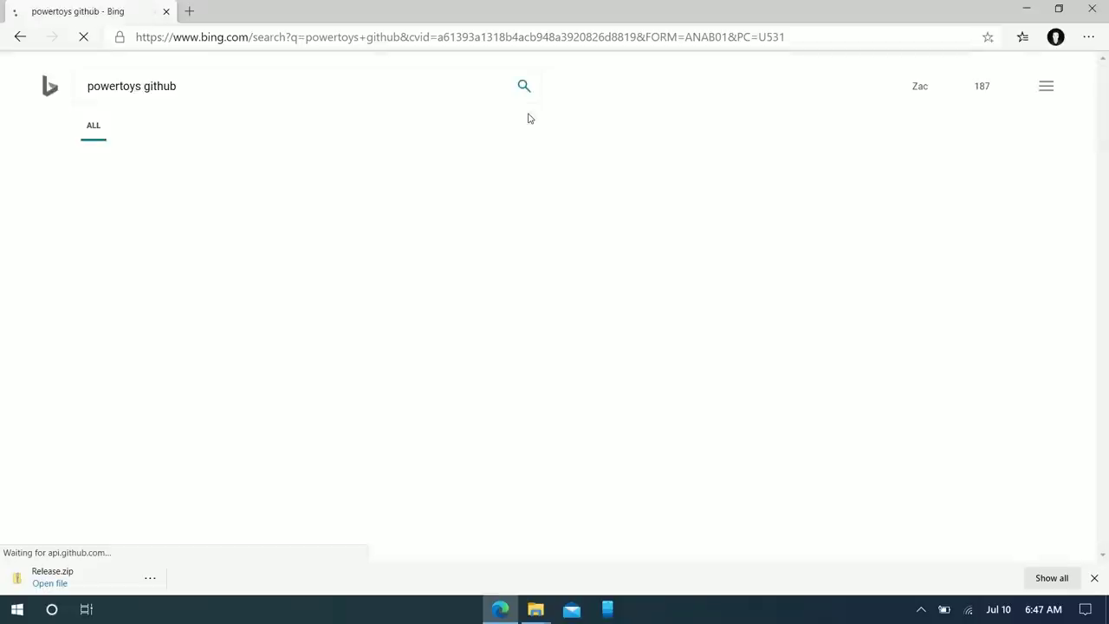
Step: Open the microsoft/PowerToys repository's Release v0.19.1 and download PowerToysSetup-0.19.1-x64.msi
{"action": "left_click", "coordinate": [662, 320]}
{"action": "scroll", "coordinate": [660, 322], "scroll_direction": "down", "scroll_amount": 2}
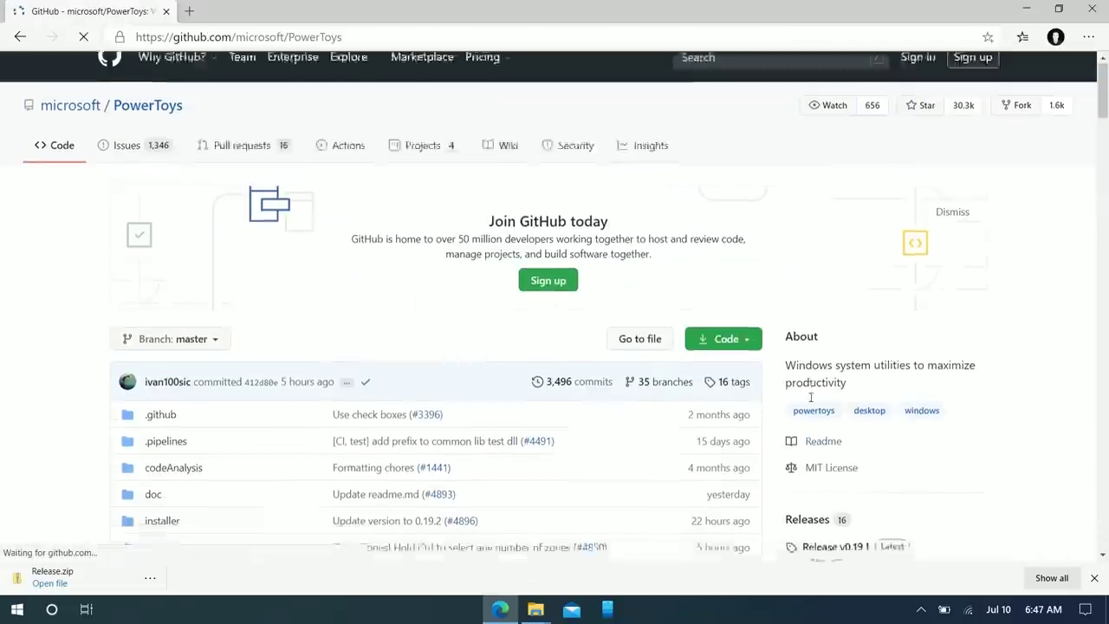
{"action": "left_click", "coordinate": [804, 427]}
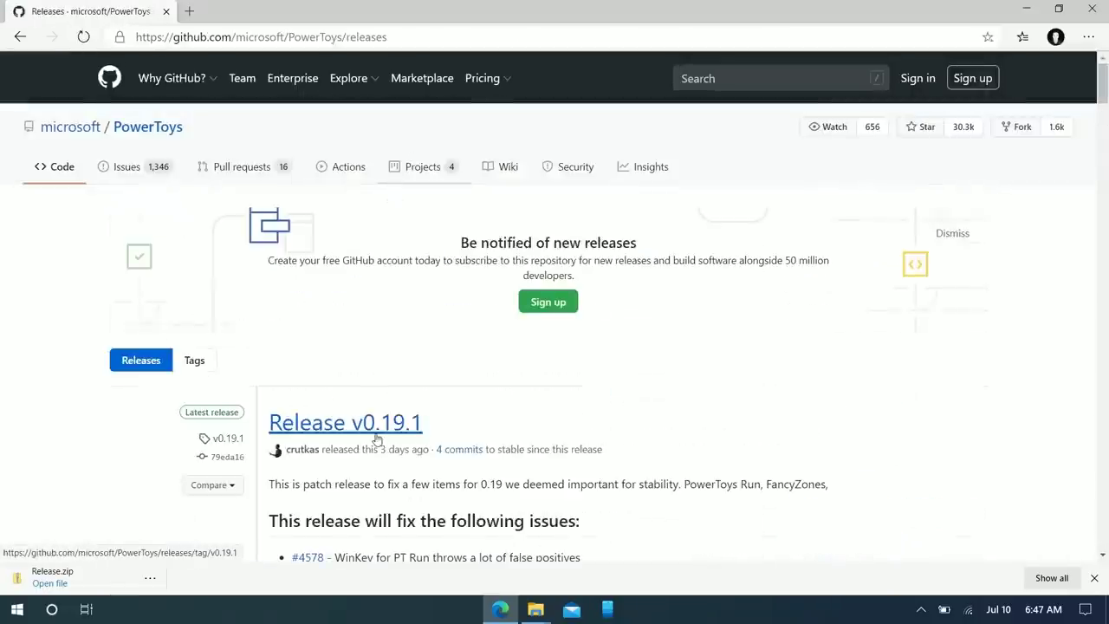
{"action": "left_click", "coordinate": [372, 430]}
{"action": "scroll", "coordinate": [546, 414], "scroll_direction": "down", "scroll_amount": 3}
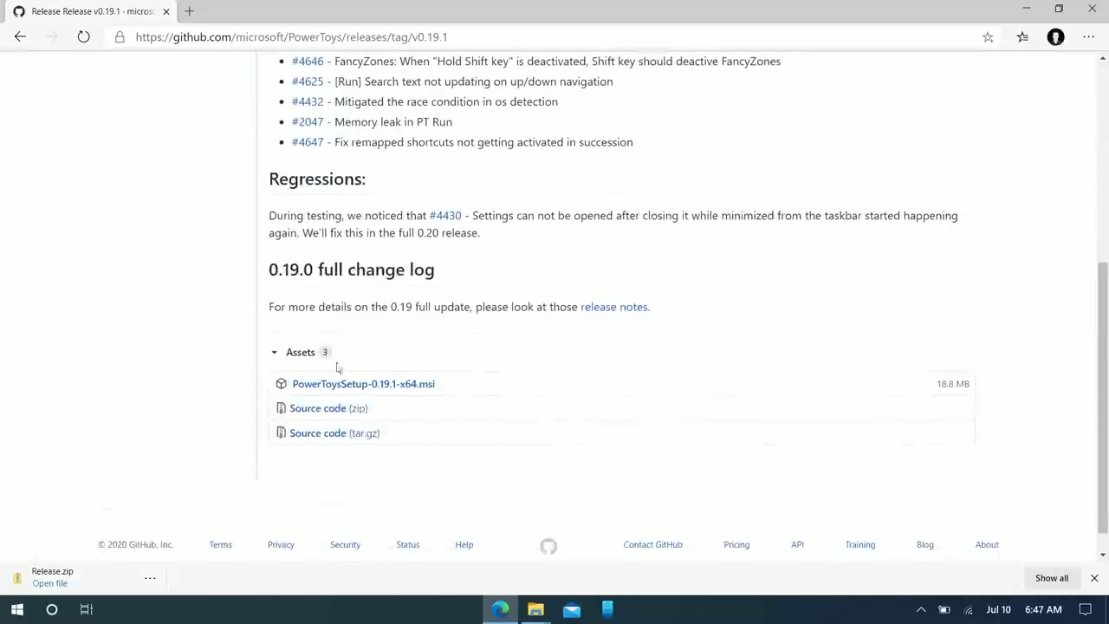
{"action": "left_click", "coordinate": [383, 384]}
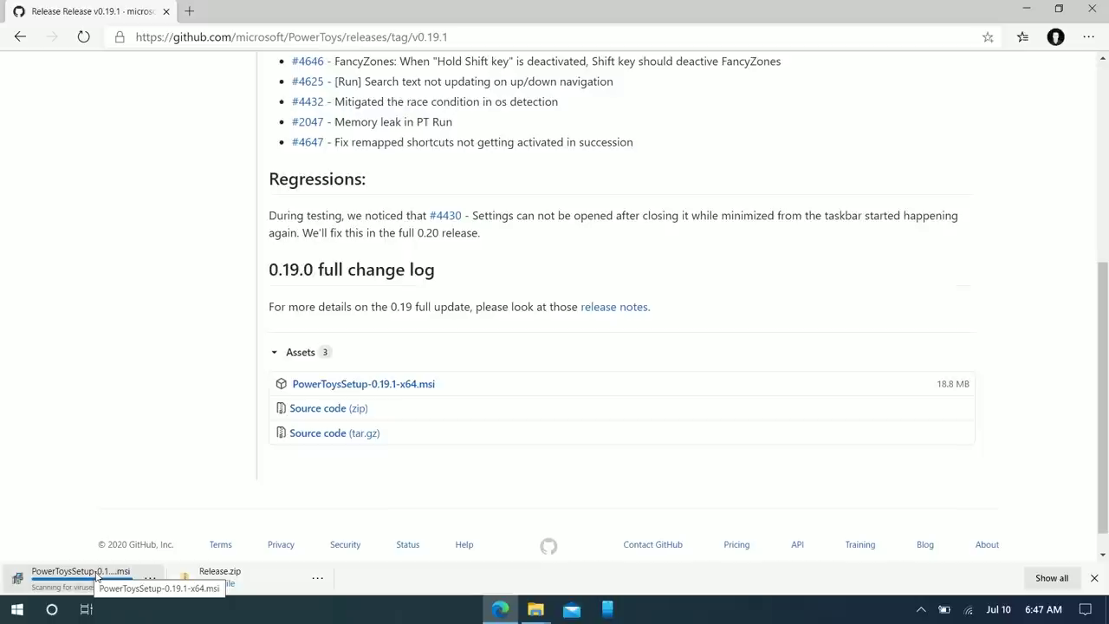
Step: Run the downloaded PowerToys installer through its setup wizard, allowing it to make changes to the device
{"action": "left_click", "coordinate": [97, 577]}
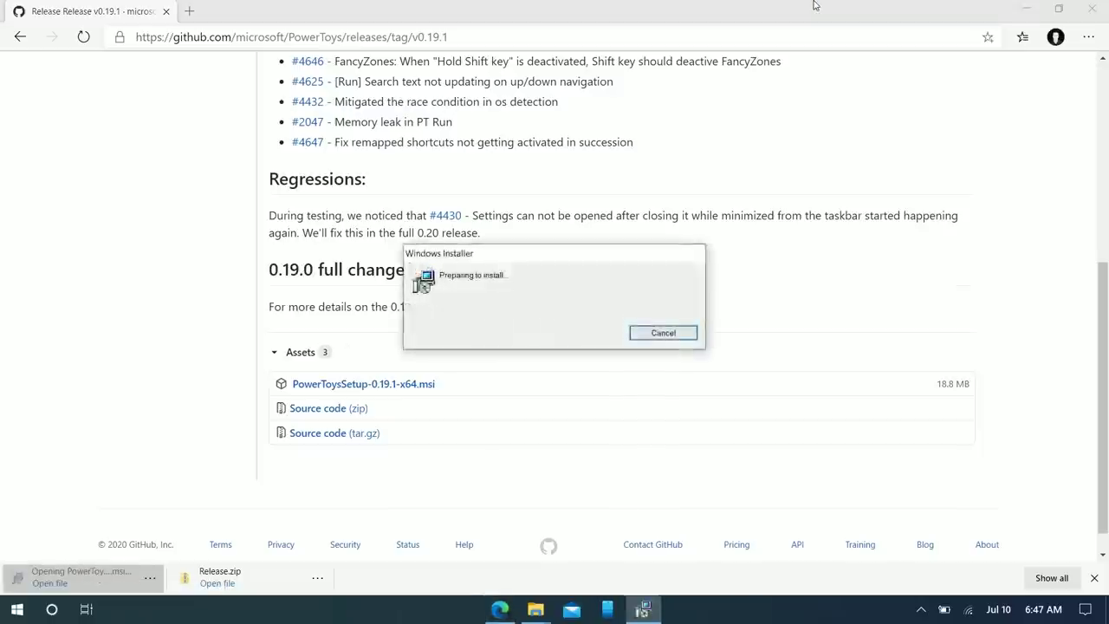
{"action": "left_click", "coordinate": [631, 420]}
{"action": "left_click", "coordinate": [631, 423]}
{"action": "left_click", "coordinate": [632, 423]}
{"action": "left_click", "coordinate": [631, 420]}
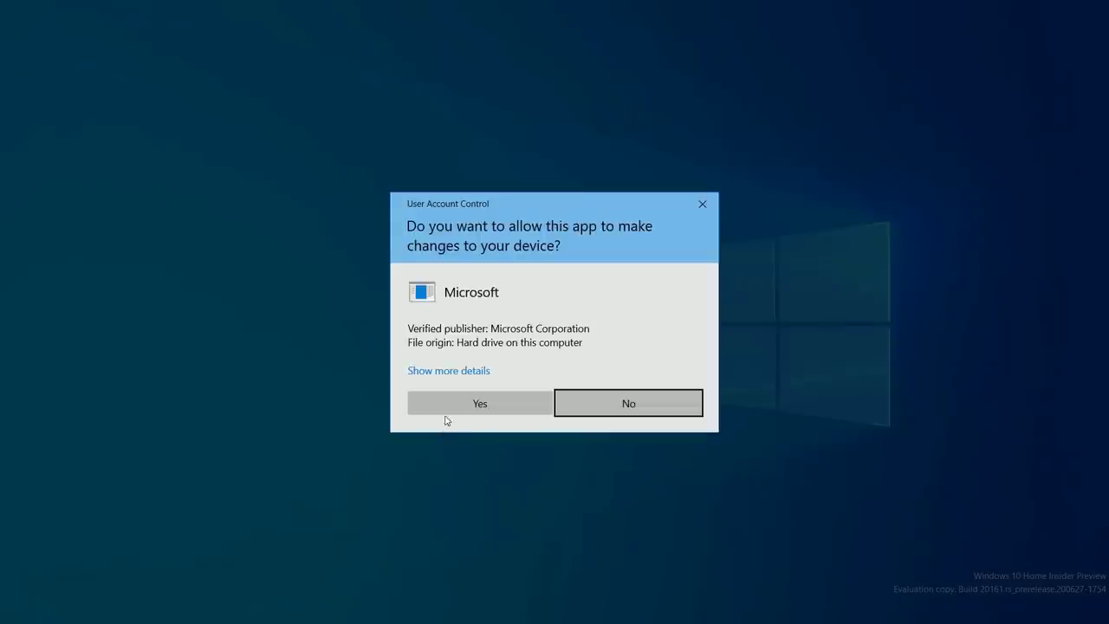
{"action": "left_click", "coordinate": [447, 407]}
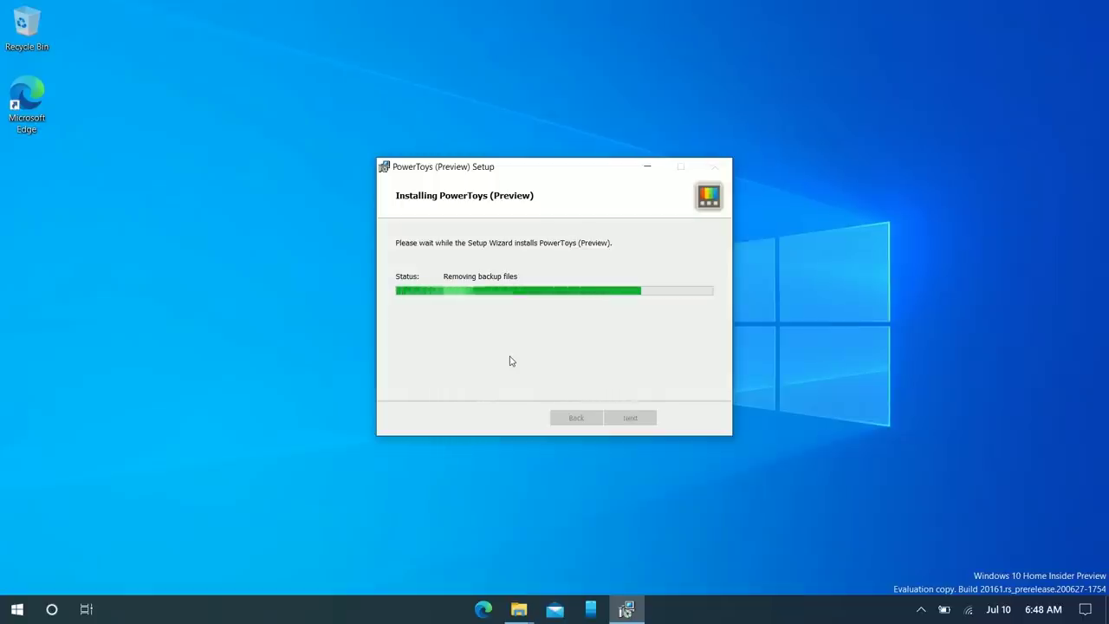
{"action": "left_click", "coordinate": [918, 610]}
{"action": "left_click", "coordinate": [920, 609]}
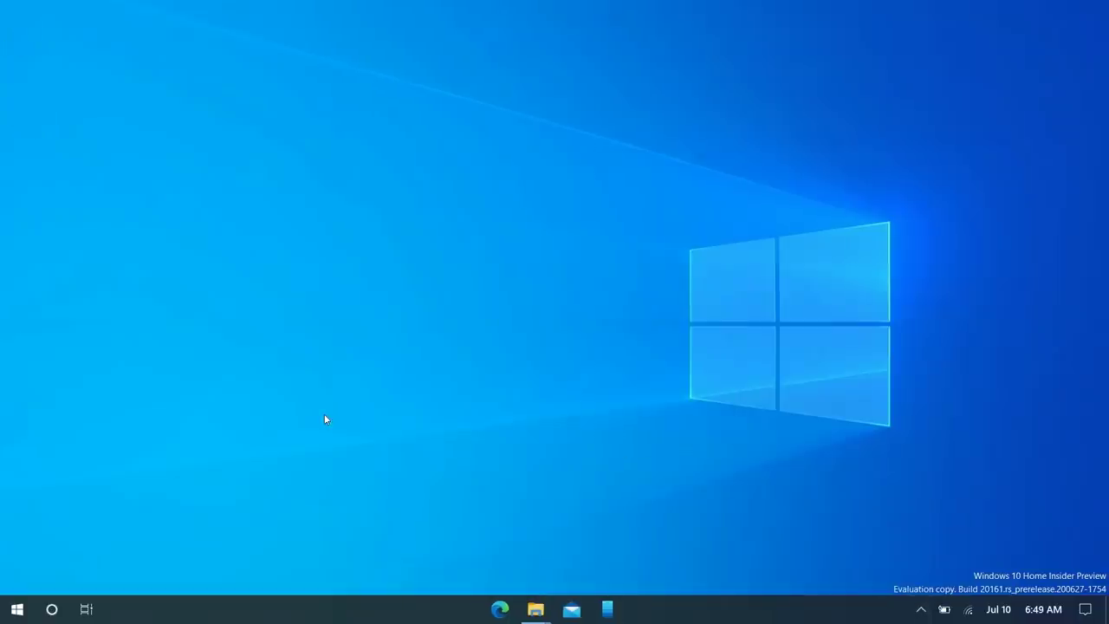
Step: Open PowerToys Settings from the hidden notification-area icons and maximise its window
{"action": "left_click", "coordinate": [921, 609]}
{"action": "left_click", "coordinate": [922, 582]}
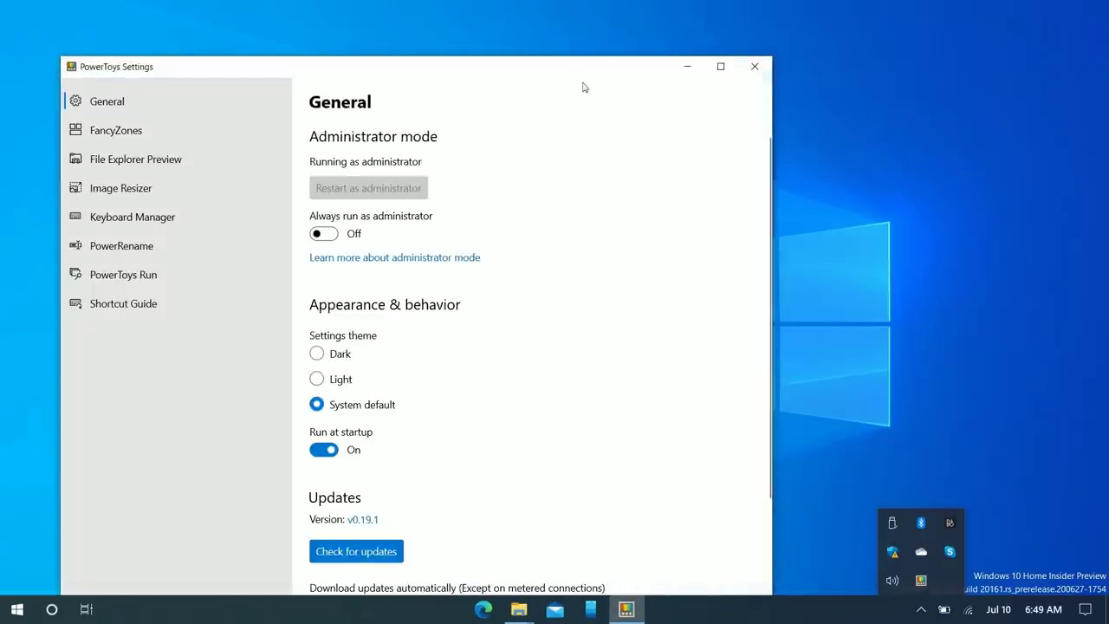
{"action": "double_click", "coordinate": [582, 75]}
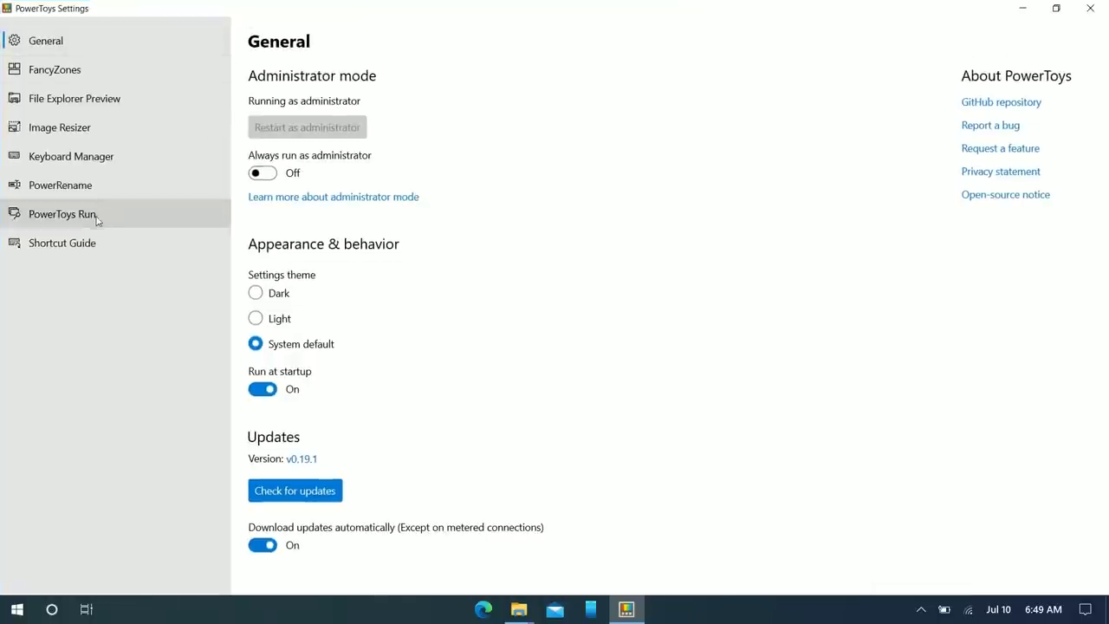
Step: Set the maximum number of results for PowerToys Run to 6
{"action": "left_click", "coordinate": [96, 217]}
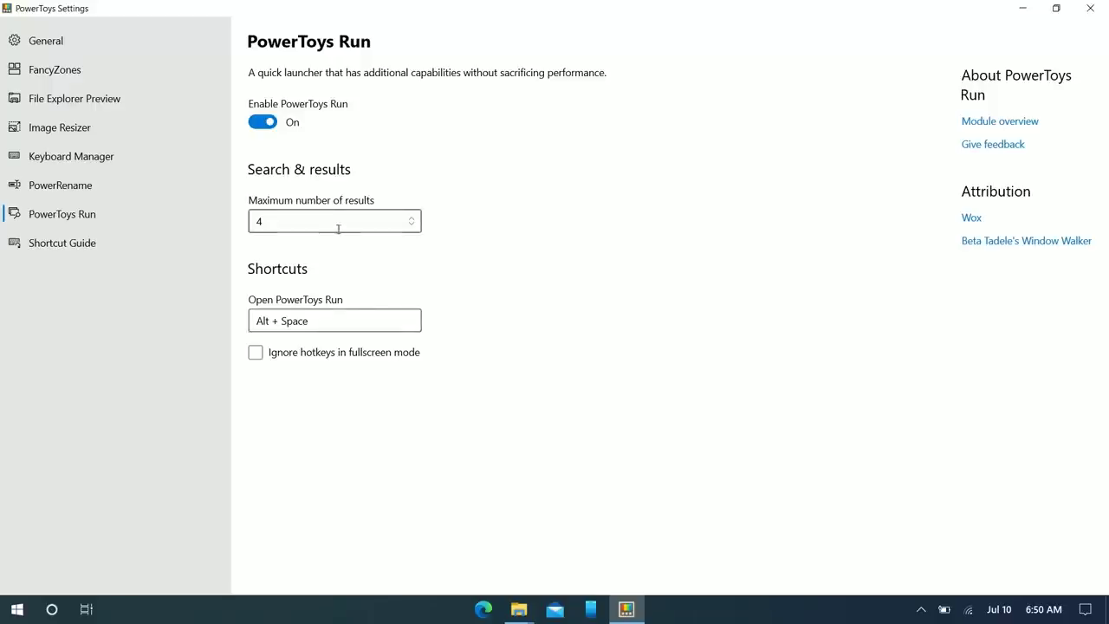
{"action": "left_click", "coordinate": [404, 223]}
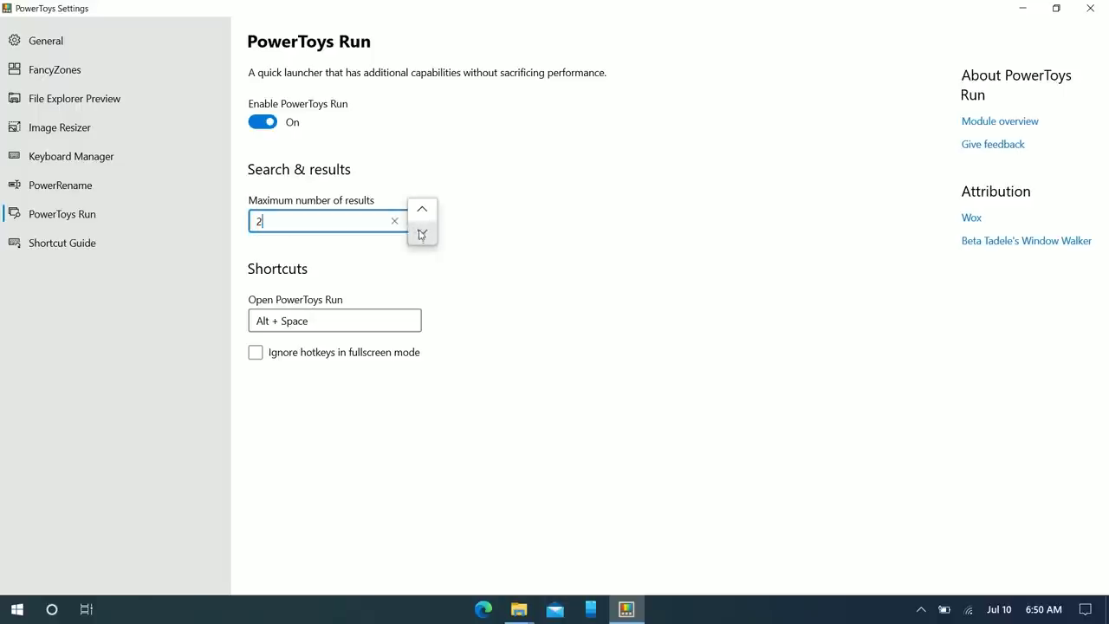
{"action": "left_click", "coordinate": [421, 227]}
{"action": "left_click", "coordinate": [641, 287]}
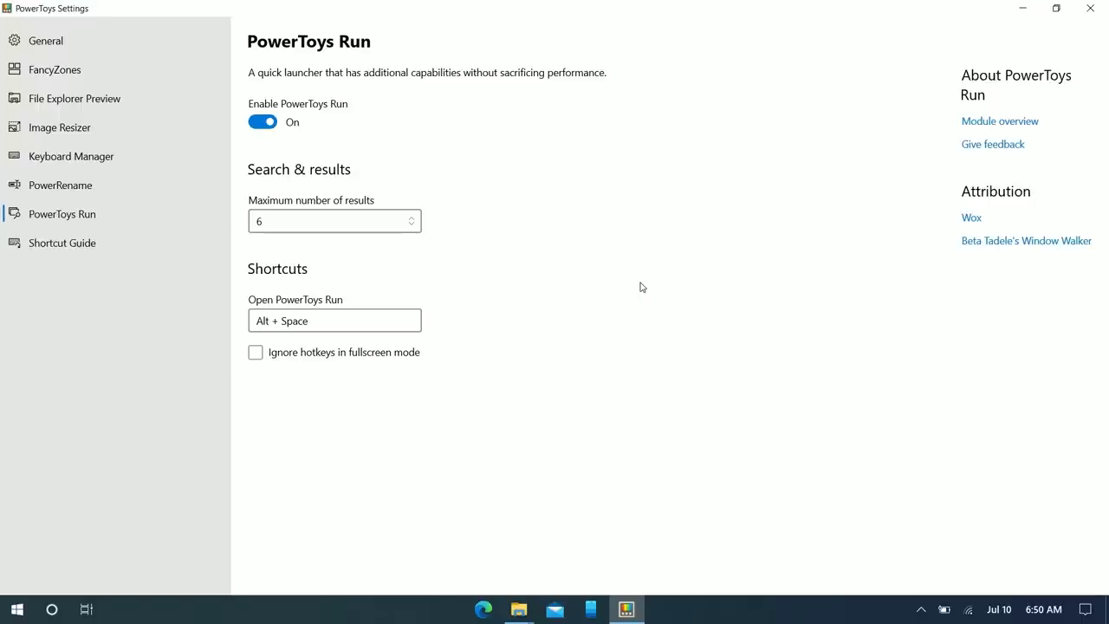
Step: Put the settings window away, try PowerToys Run with the query "note", and dismiss the launcher
{"action": "left_click", "coordinate": [1098, 7]}
{"action": "key", "text": "alt+space"}
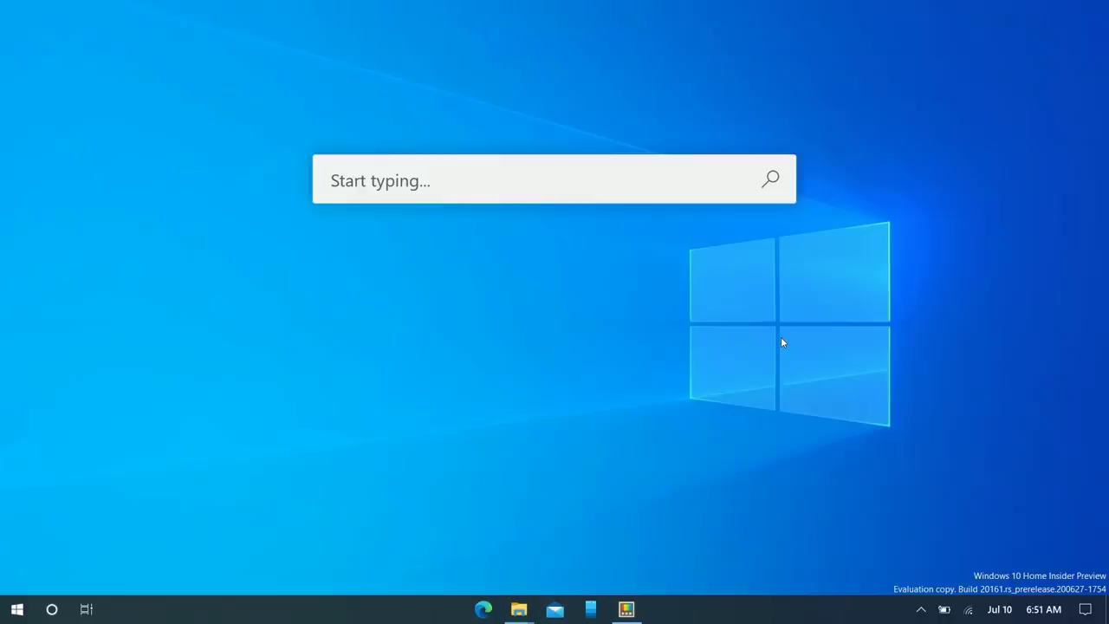
{"action": "type", "text": "note"}
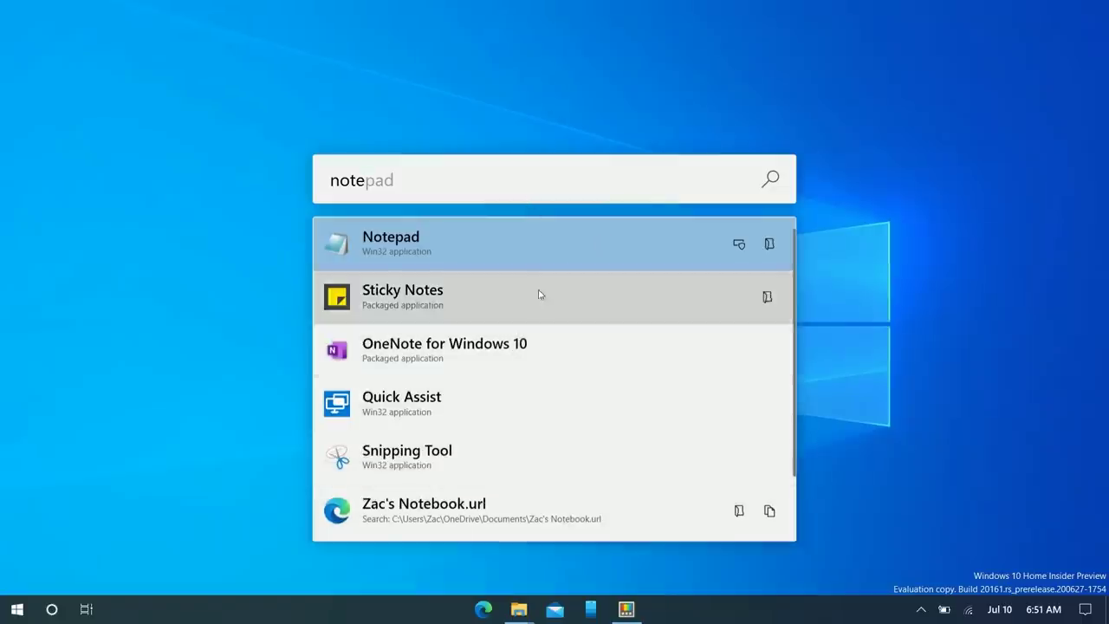
{"action": "key", "text": "BackSpace"}
{"action": "key", "text": "BackSpace"}
{"action": "key", "text": "BackSpace"}
{"action": "key", "text": "BackSpace"}
{"action": "key", "text": "Escape"}
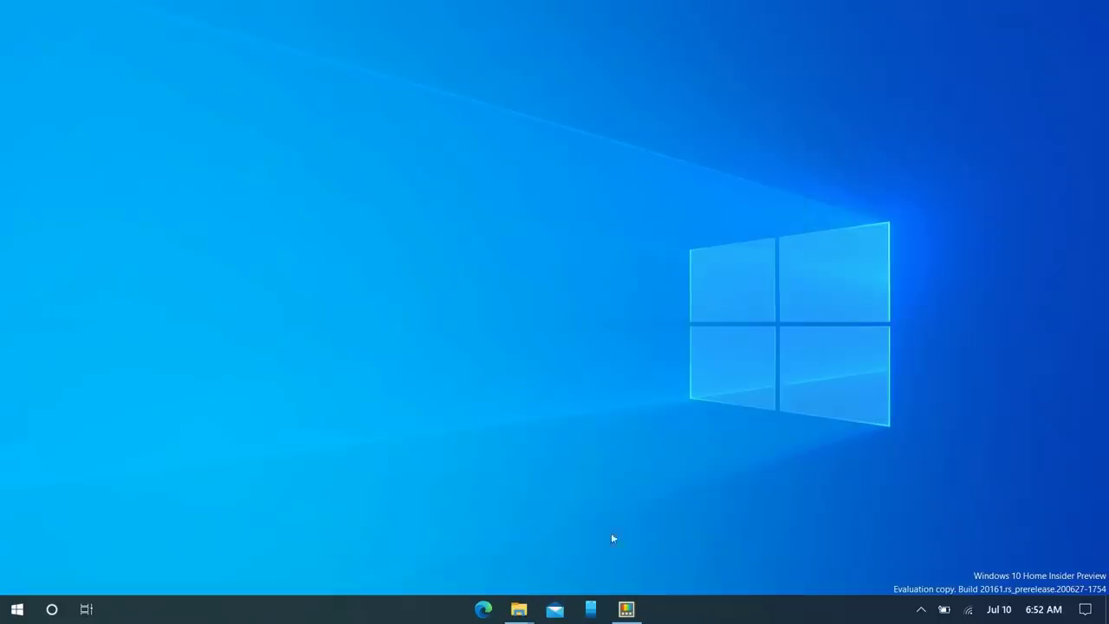
Step: View the Shortcut Guide settings, minimise the window and try out the Windows shortcut overlay
{"action": "left_click", "coordinate": [635, 615]}
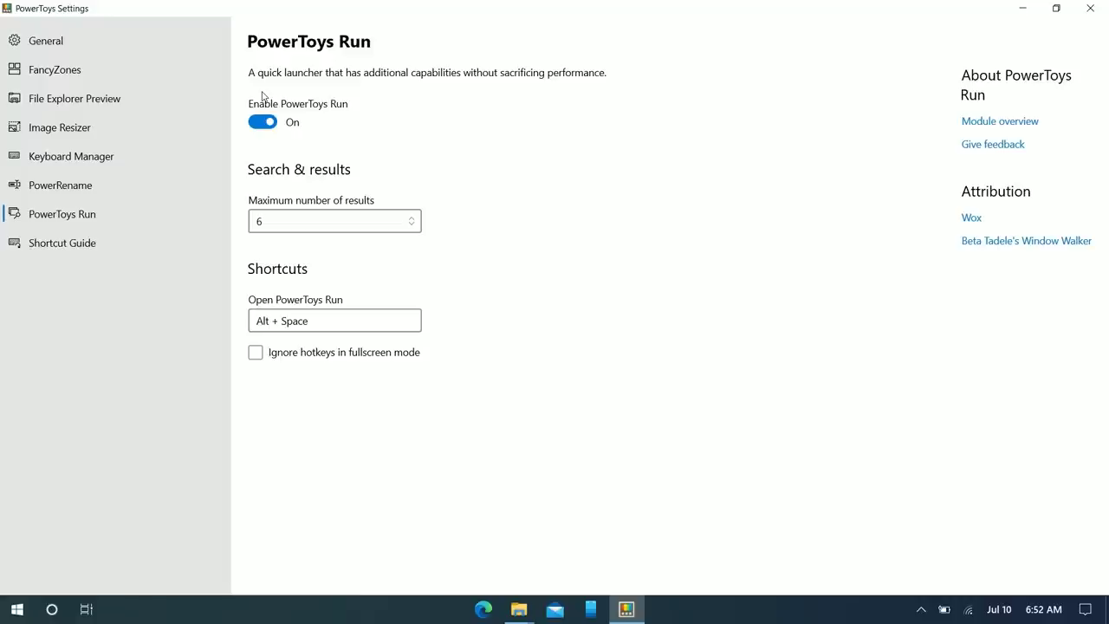
{"action": "left_click", "coordinate": [57, 241]}
{"action": "left_click", "coordinate": [1011, 6]}
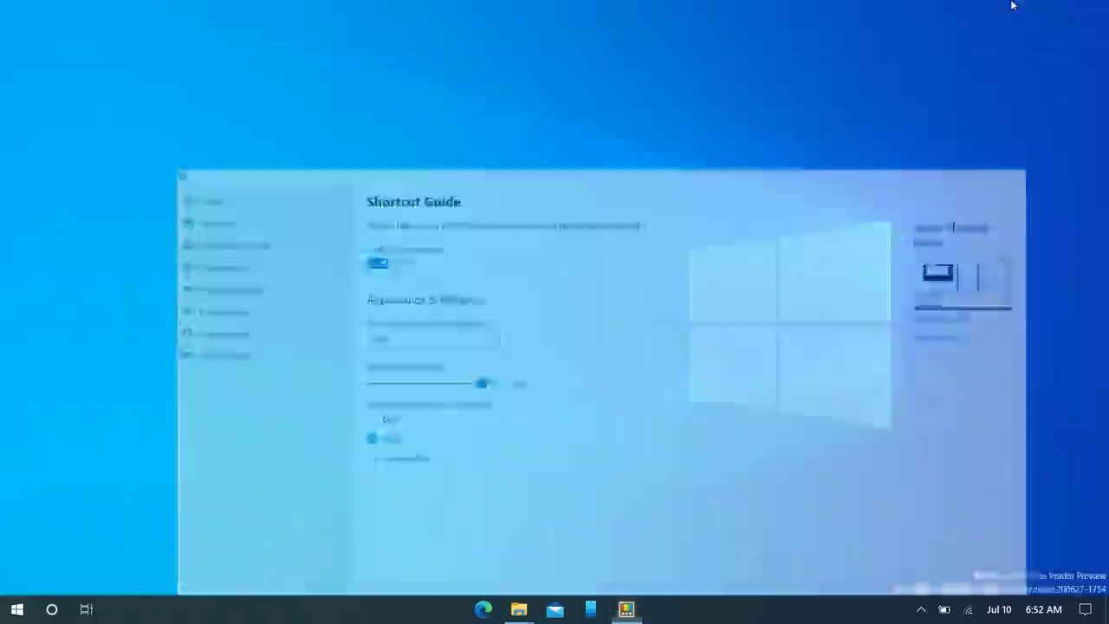
{"action": "key", "text": "super"}
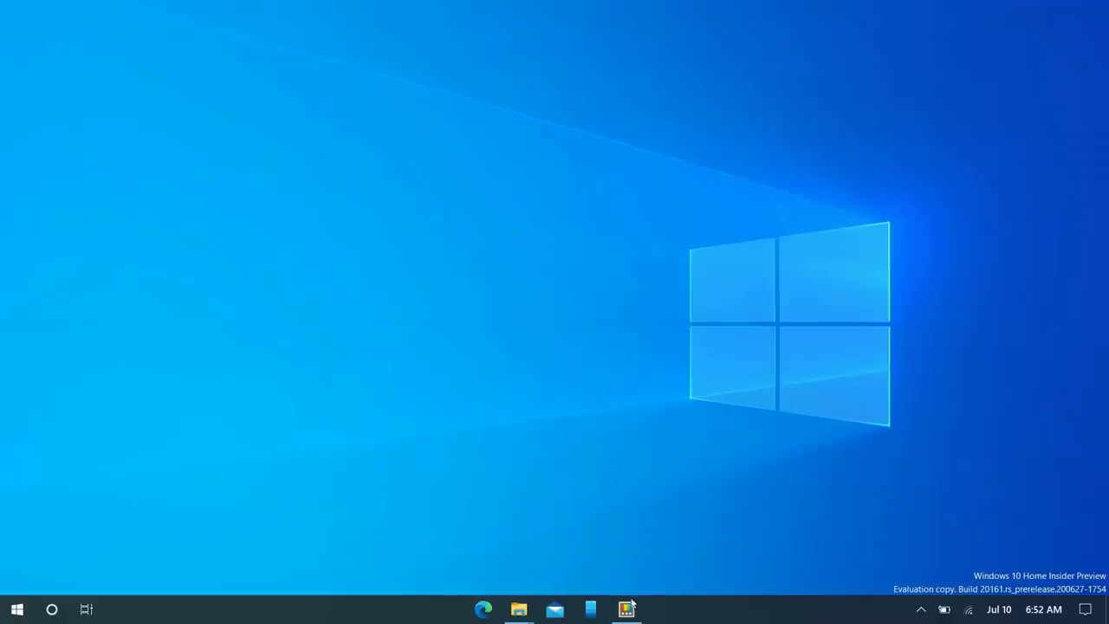
Step: Return to PowerToys Settings, check the File Explorer Preview page and turn off Image Resizer
{"action": "left_click", "coordinate": [626, 609]}
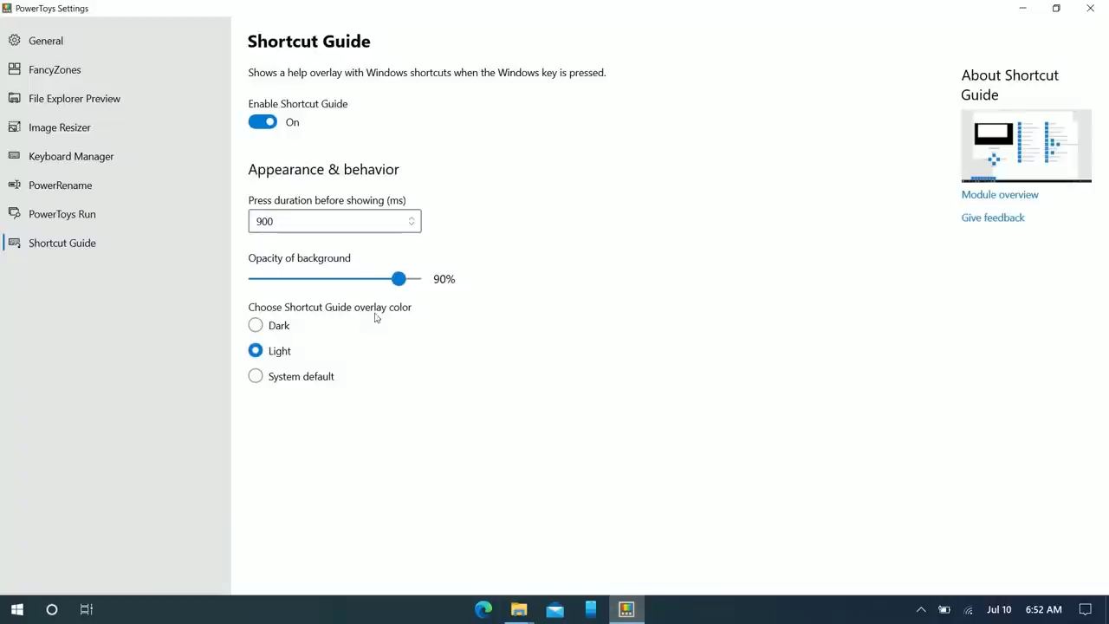
{"action": "left_click", "coordinate": [78, 106]}
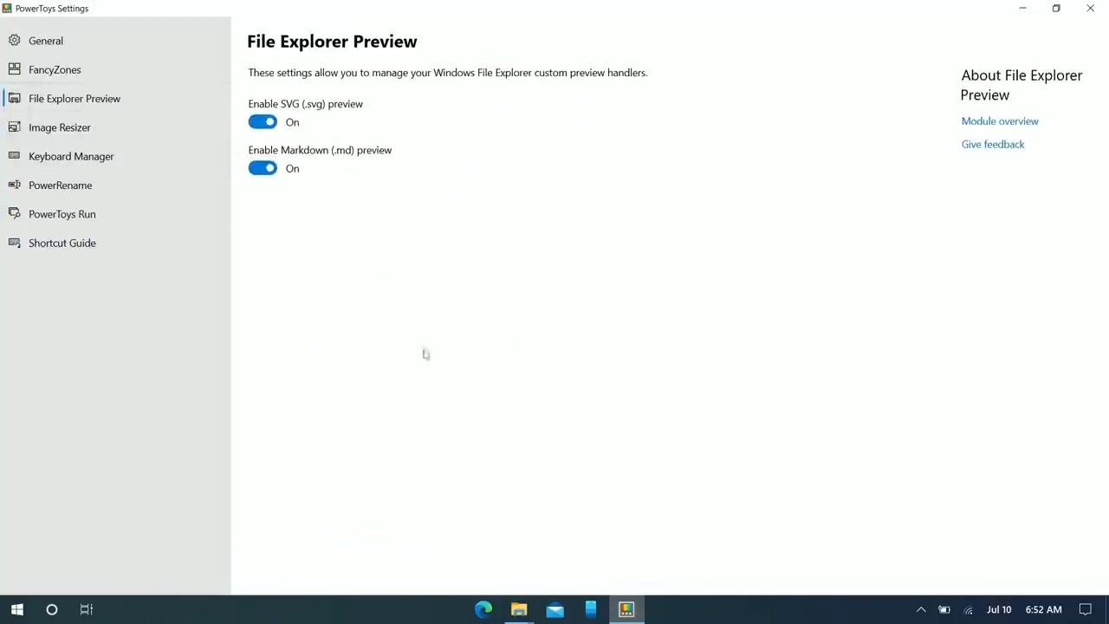
{"action": "left_click", "coordinate": [90, 136]}
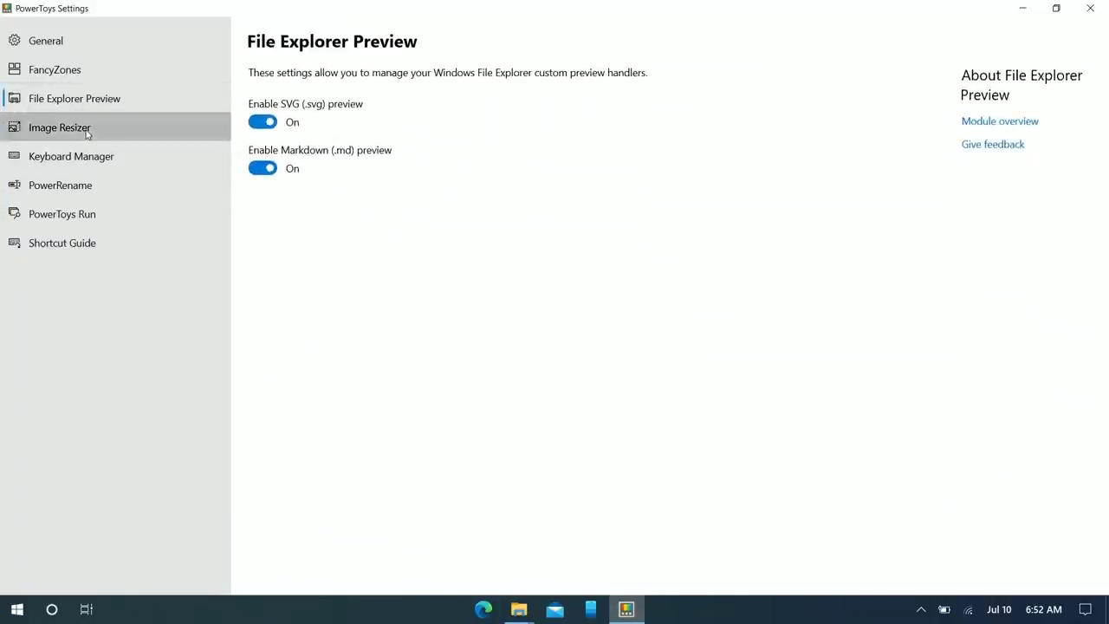
{"action": "left_click", "coordinate": [271, 130]}
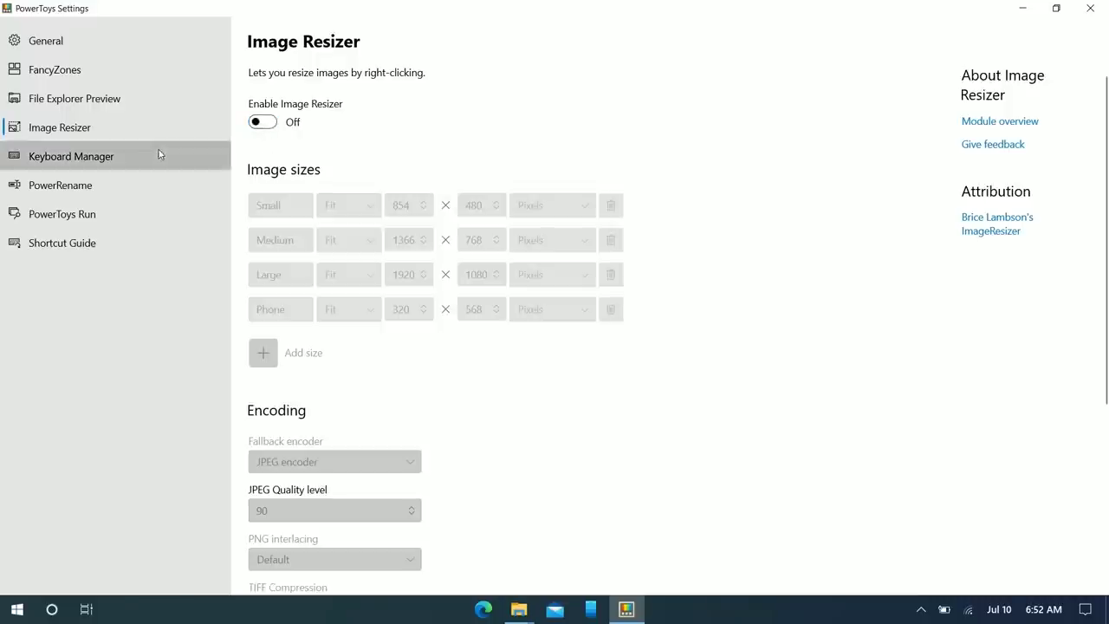
Step: Turn off both Keyboard Manager and PowerRename in PowerToys Settings
{"action": "left_click", "coordinate": [174, 154]}
{"action": "left_click", "coordinate": [261, 124]}
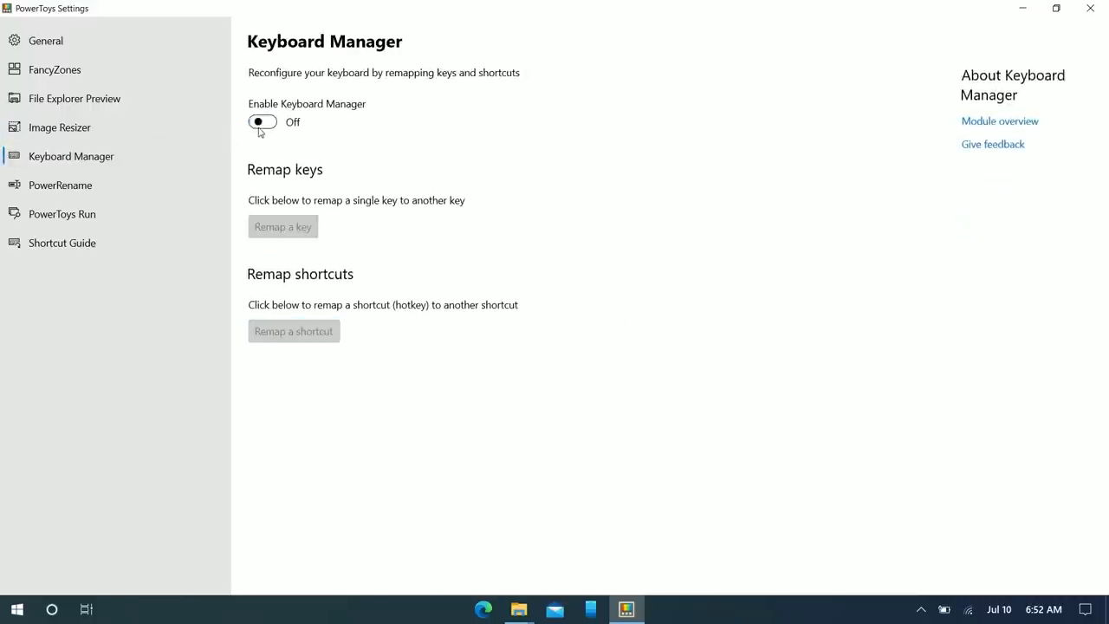
{"action": "left_click", "coordinate": [179, 180]}
{"action": "left_click", "coordinate": [268, 126]}
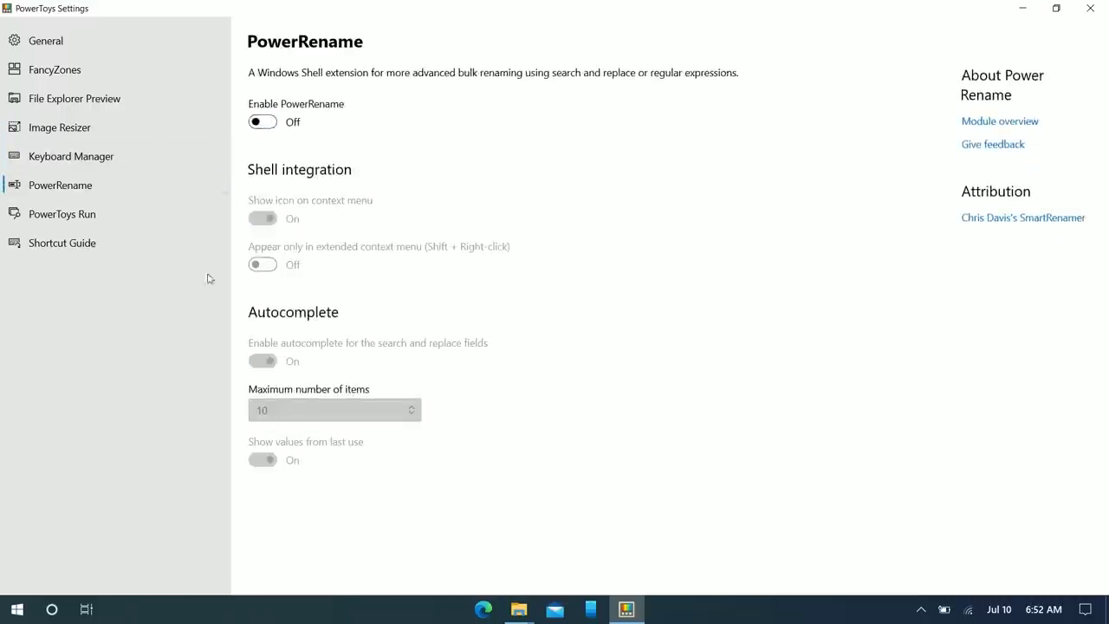
Step: Open the FancyZones settings and restore the maximised window to a smaller, floating size
{"action": "left_click", "coordinate": [89, 213]}
{"action": "left_click", "coordinate": [94, 102]}
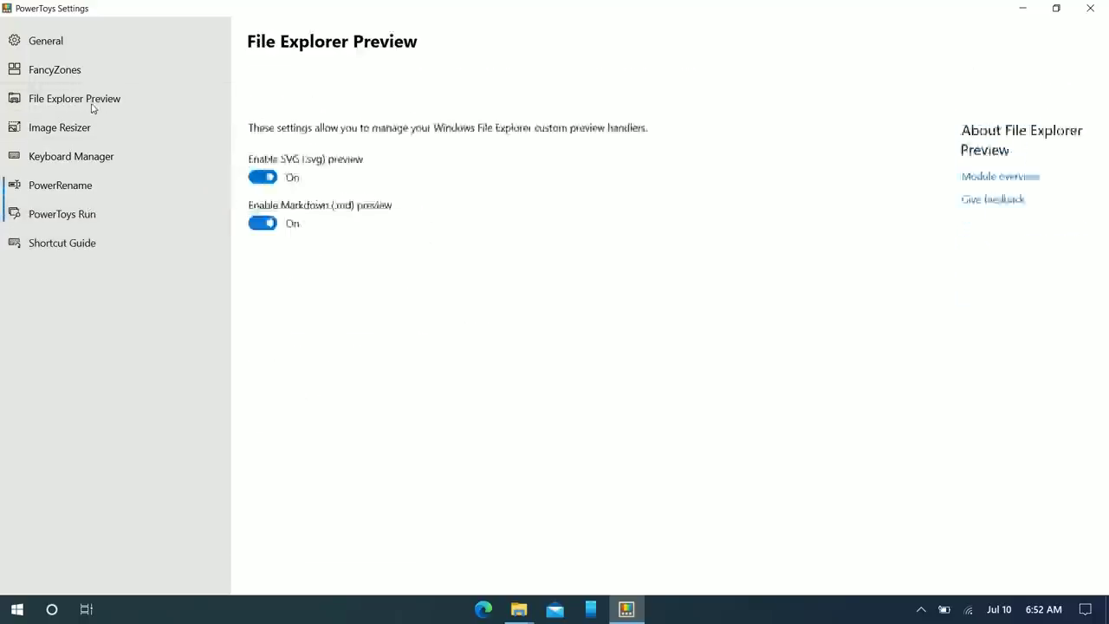
{"action": "left_click", "coordinate": [77, 76]}
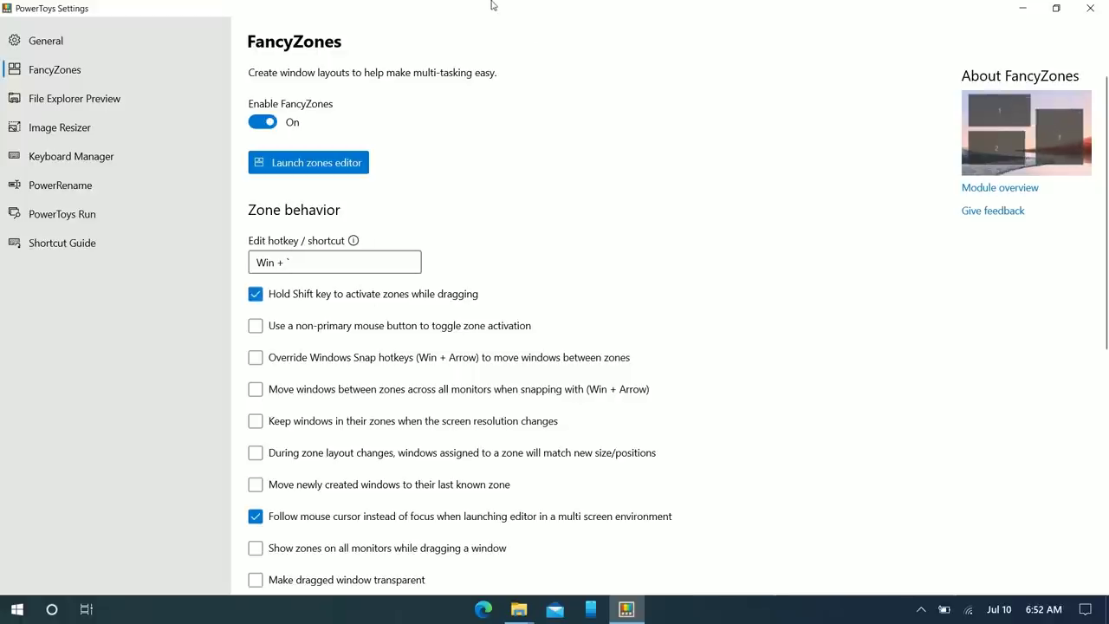
{"action": "left_click_drag", "start_coordinate": [490, 5], "coordinate": [664, 29]}
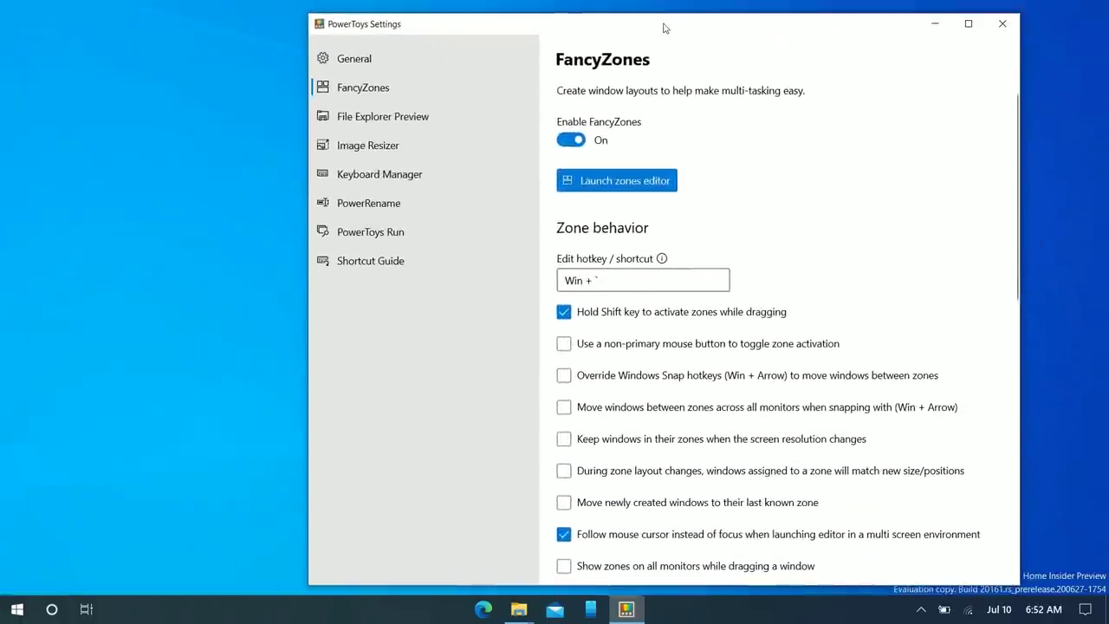
Step: Apply the Columns layout with 3 zones in the zones editor and snap the settings window into the rightmost zone
{"action": "key", "text": "super+grave"}
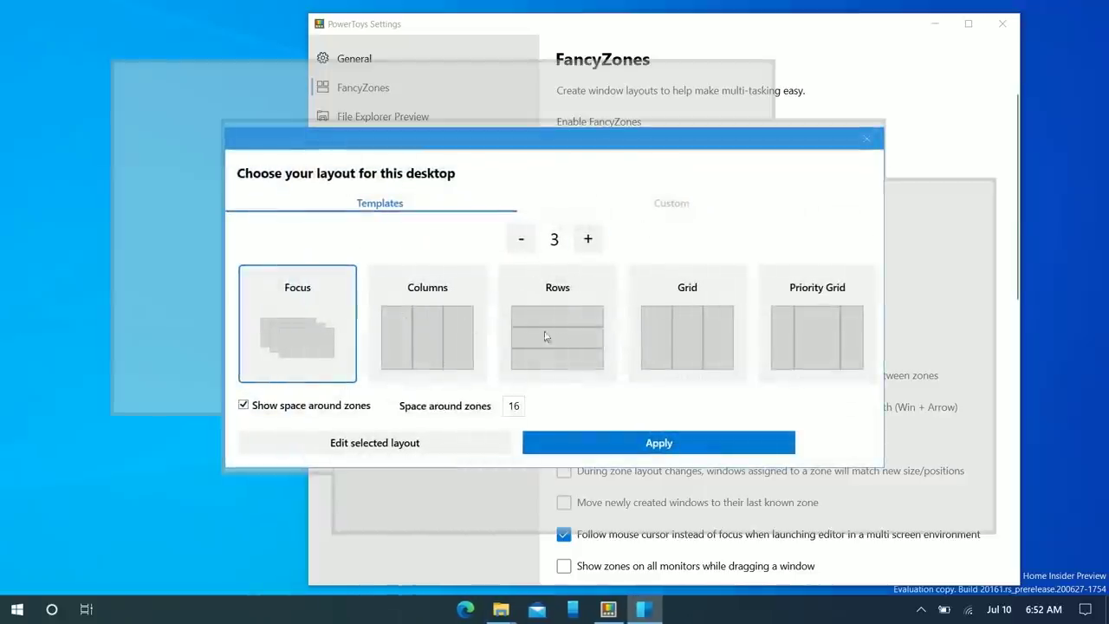
{"action": "left_click", "coordinate": [438, 322]}
{"action": "left_click", "coordinate": [686, 440]}
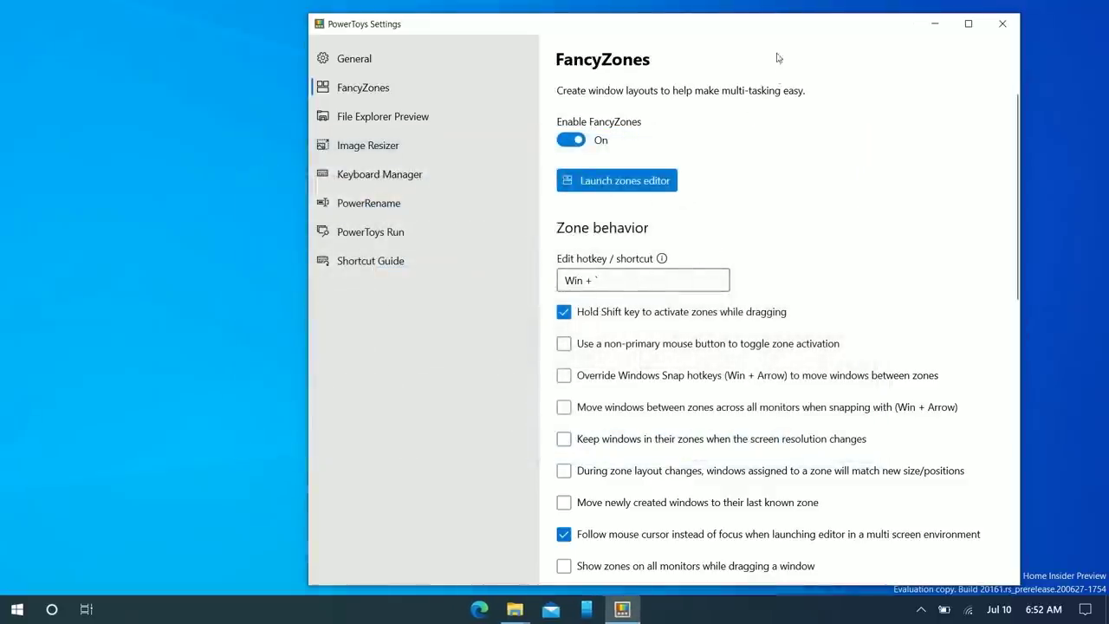
{"action": "left_click_drag", "start_coordinate": [756, 33], "coordinate": [1002, 194]}
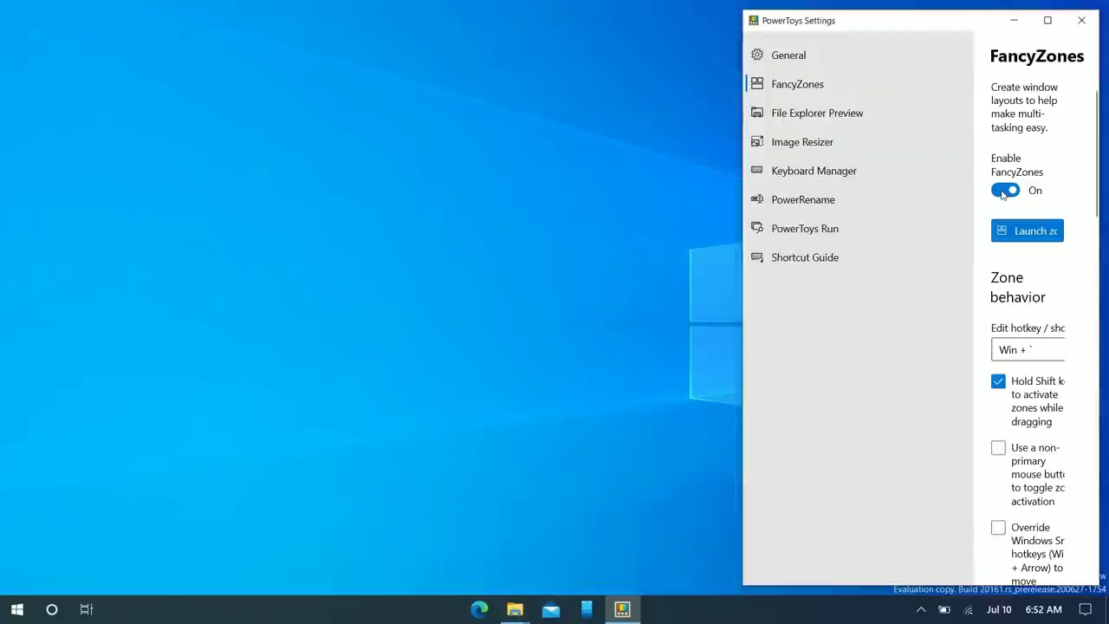
Step: Turn off FancyZones, move the PowerToys Settings window out of its zone and widen it, and close it
{"action": "left_click_drag", "start_coordinate": [933, 30], "coordinate": [440, 63]}
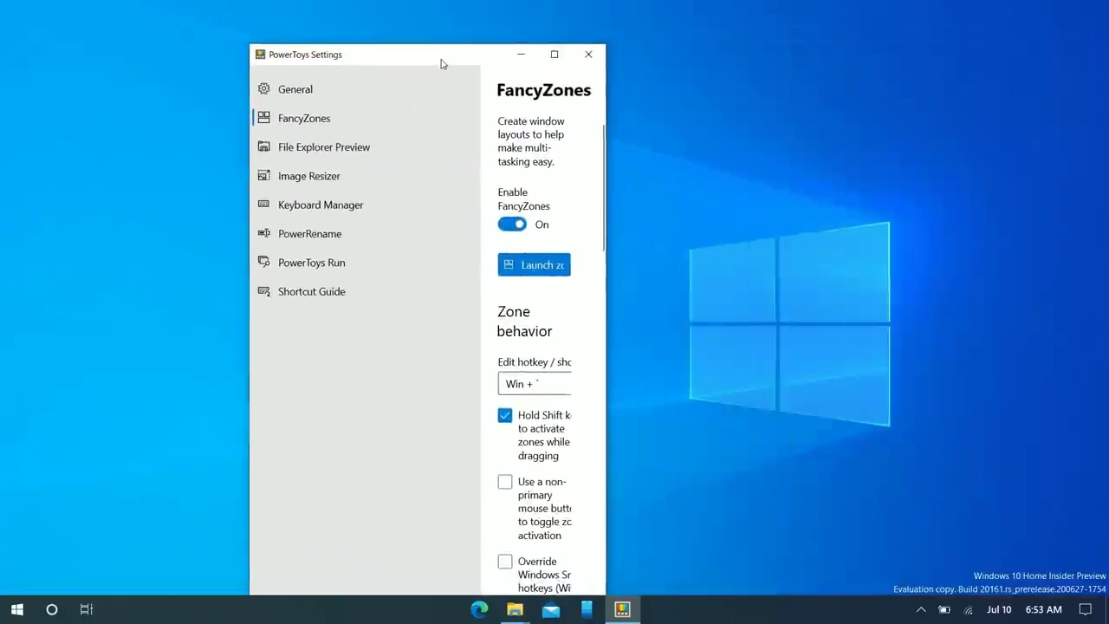
{"action": "left_click", "coordinate": [518, 225]}
{"action": "left_click_drag", "start_coordinate": [608, 47], "coordinate": [1036, 43]}
{"action": "left_click_drag", "start_coordinate": [869, 61], "coordinate": [812, 37]}
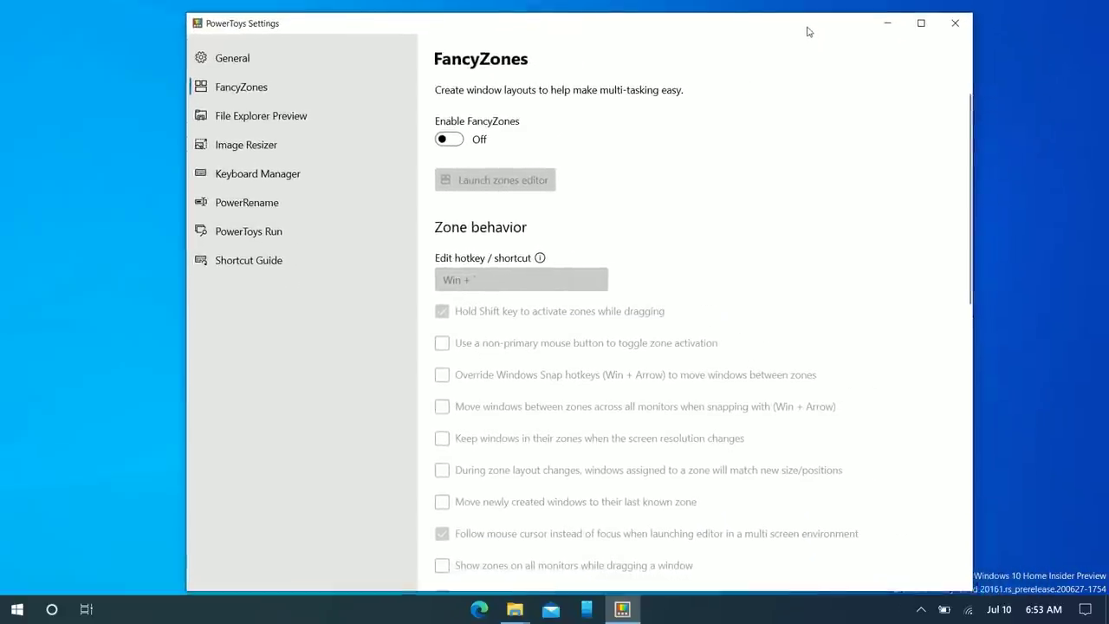
{"action": "left_click", "coordinate": [958, 27]}
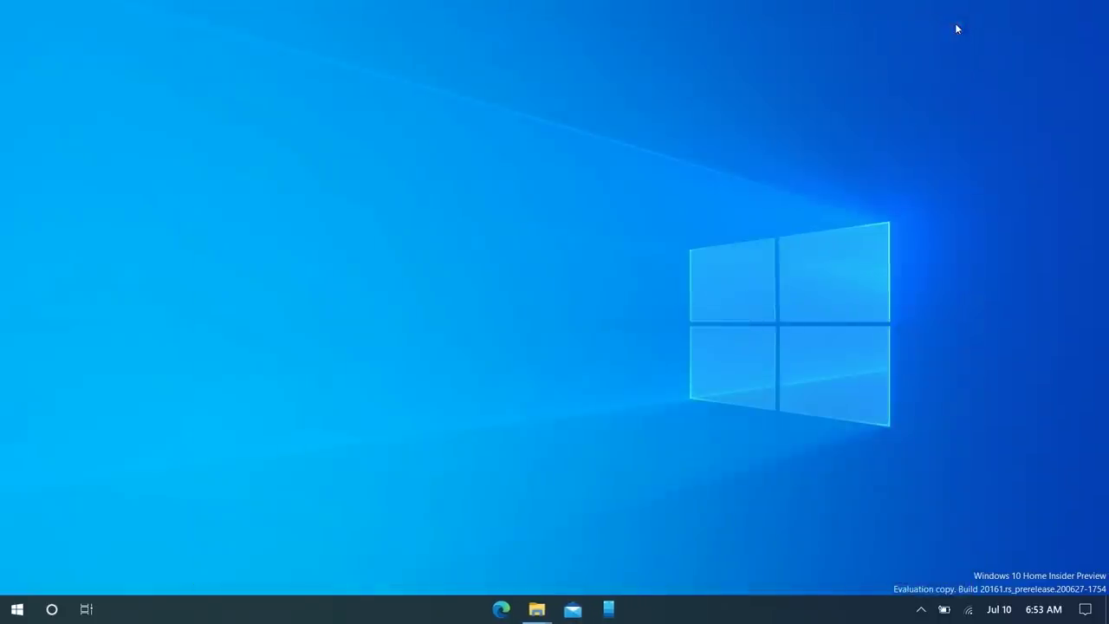
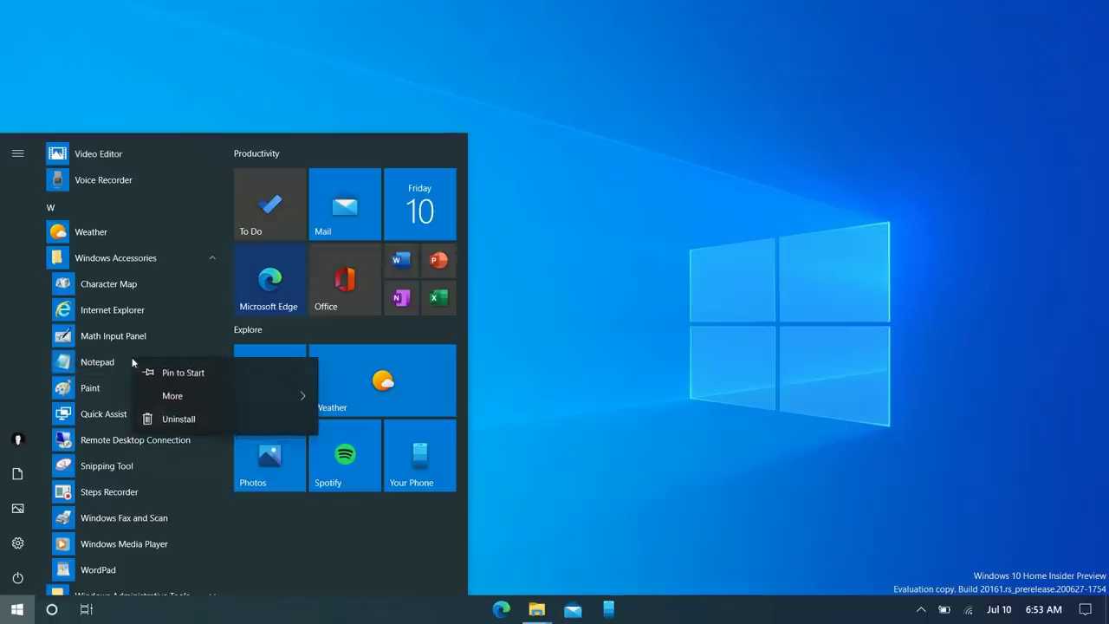
Step: Uninstall the classic Notepad from the Windows optional features and close Settings
{"action": "left_click", "coordinate": [173, 420]}
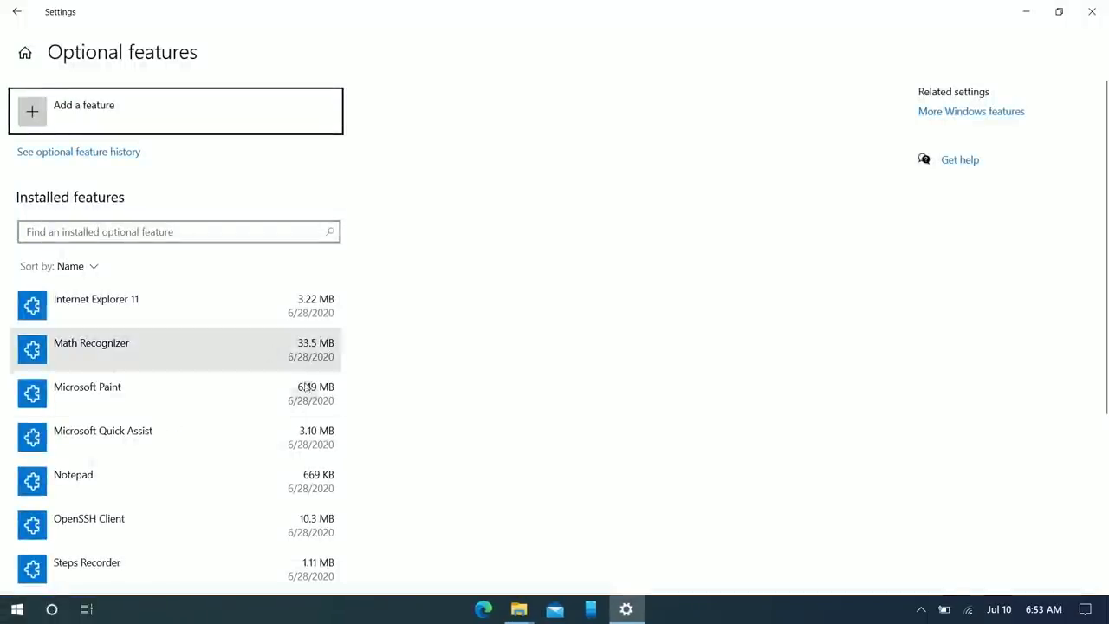
{"action": "scroll", "coordinate": [364, 366], "scroll_direction": "down", "scroll_amount": 2}
{"action": "scroll", "coordinate": [305, 371], "scroll_direction": "down", "scroll_amount": 1}
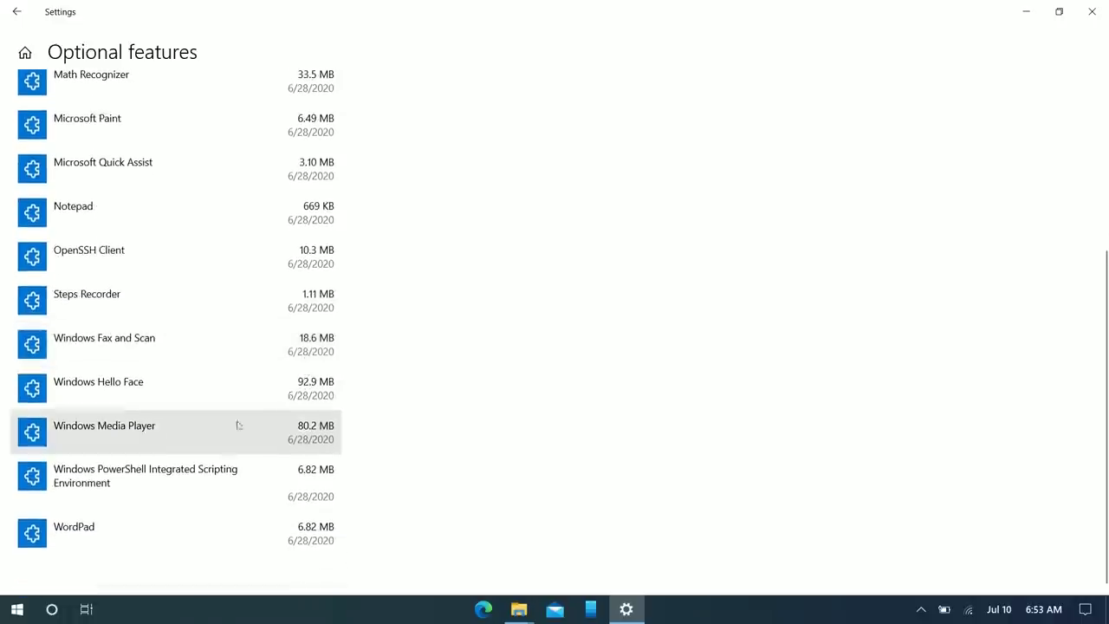
{"action": "scroll", "coordinate": [230, 287], "scroll_direction": "up", "scroll_amount": 3}
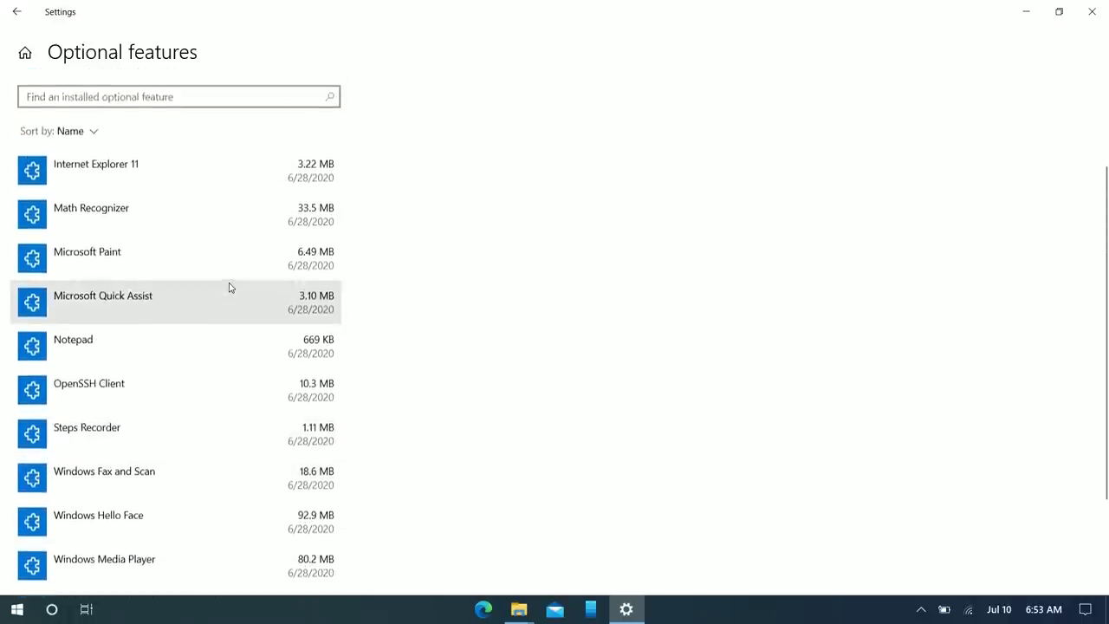
{"action": "left_click", "coordinate": [116, 351]}
{"action": "left_click", "coordinate": [299, 419]}
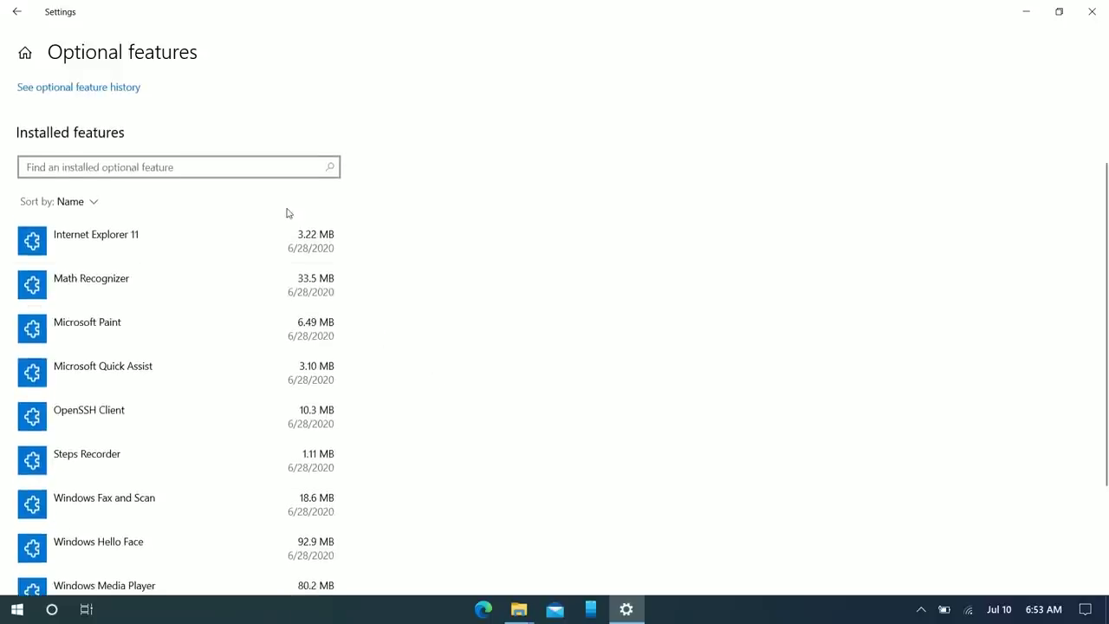
{"action": "left_click", "coordinate": [1093, 7]}
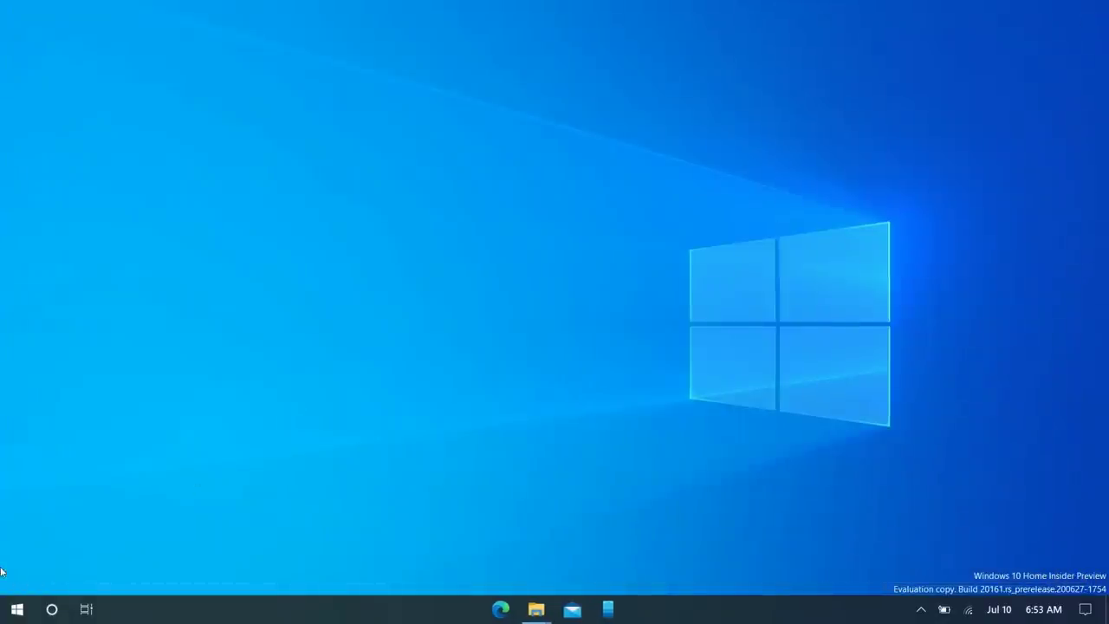
Step: Find Windows Notepad in the Microsoft Store, install it and close the Store
{"action": "left_click", "coordinate": [16, 609]}
{"action": "left_click", "coordinate": [272, 387]}
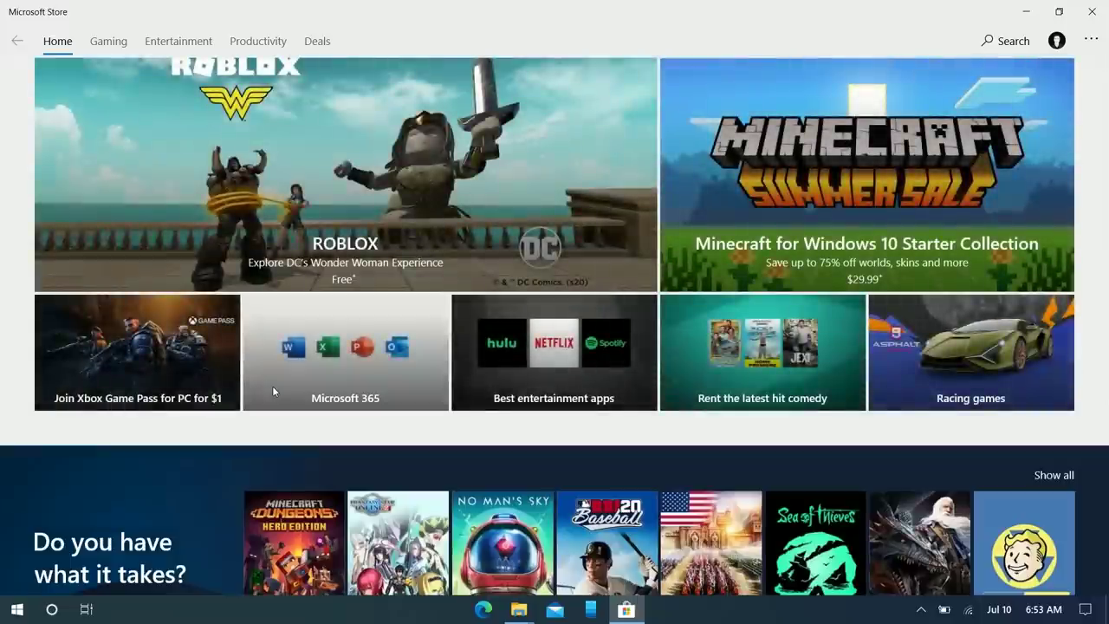
{"action": "left_click", "coordinate": [1019, 40]}
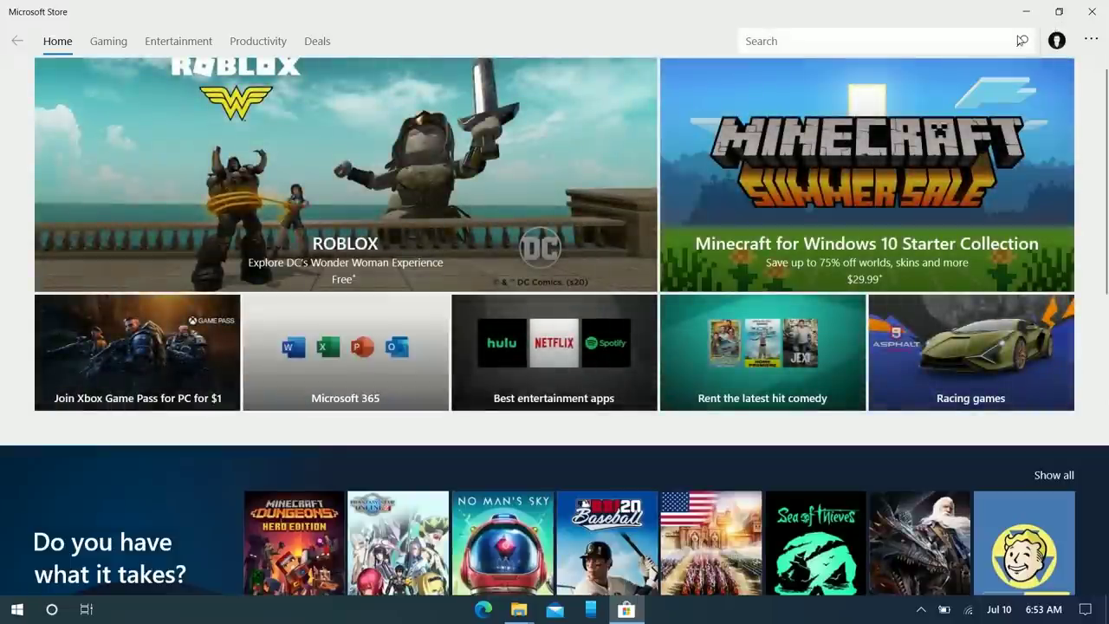
{"action": "type", "text": "Win"}
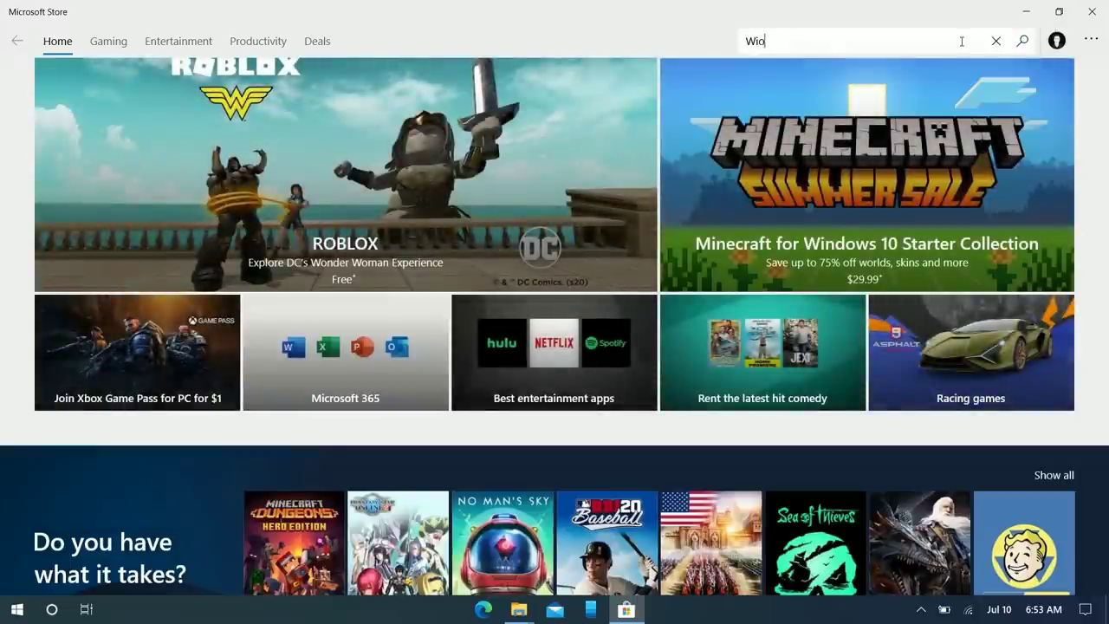
{"action": "type", "text": "dows Notepad"}
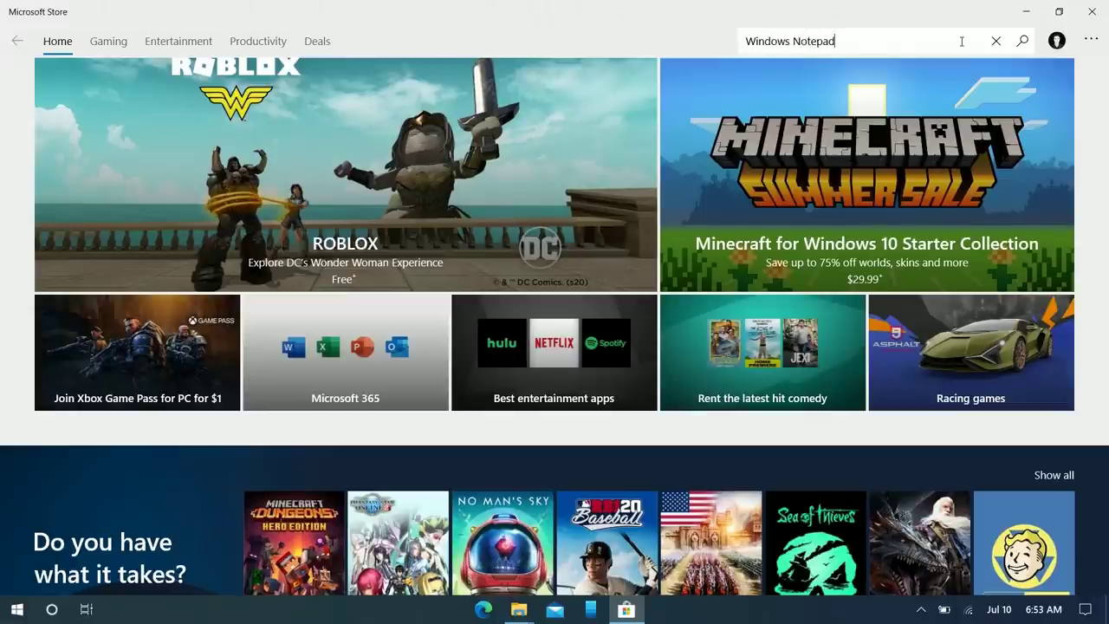
{"action": "left_click", "coordinate": [926, 62]}
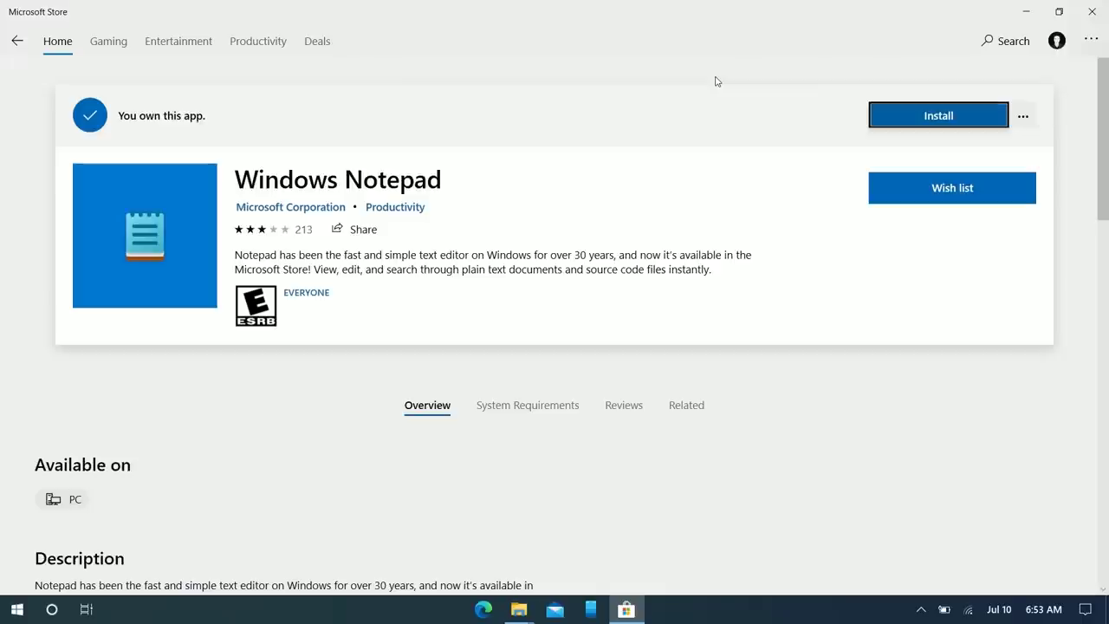
{"action": "left_click", "coordinate": [940, 115]}
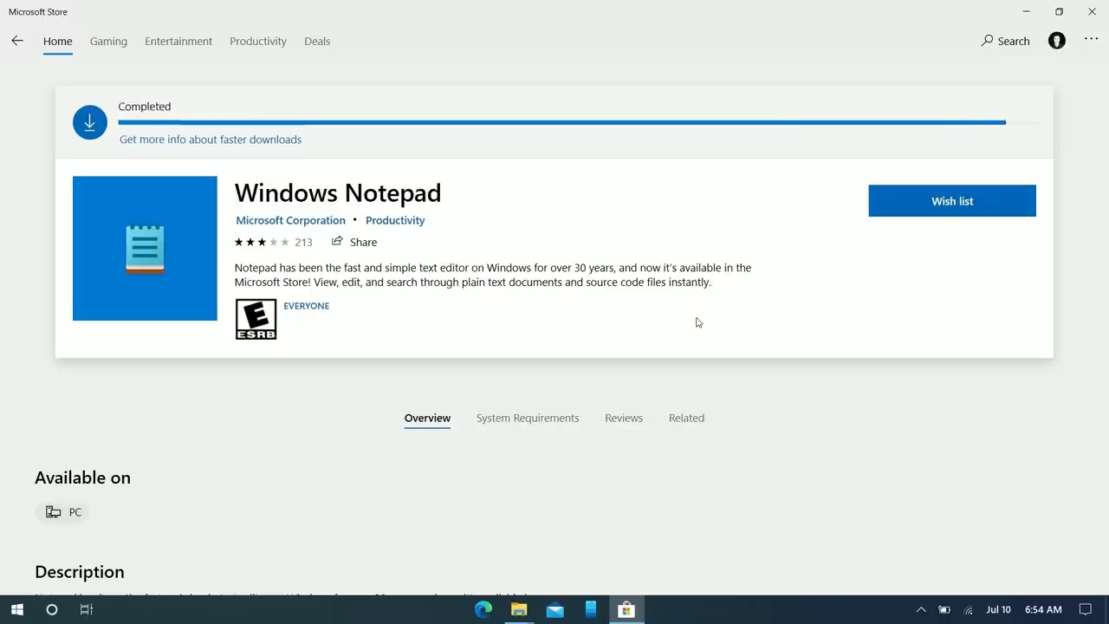
{"action": "left_click", "coordinate": [1092, 11]}
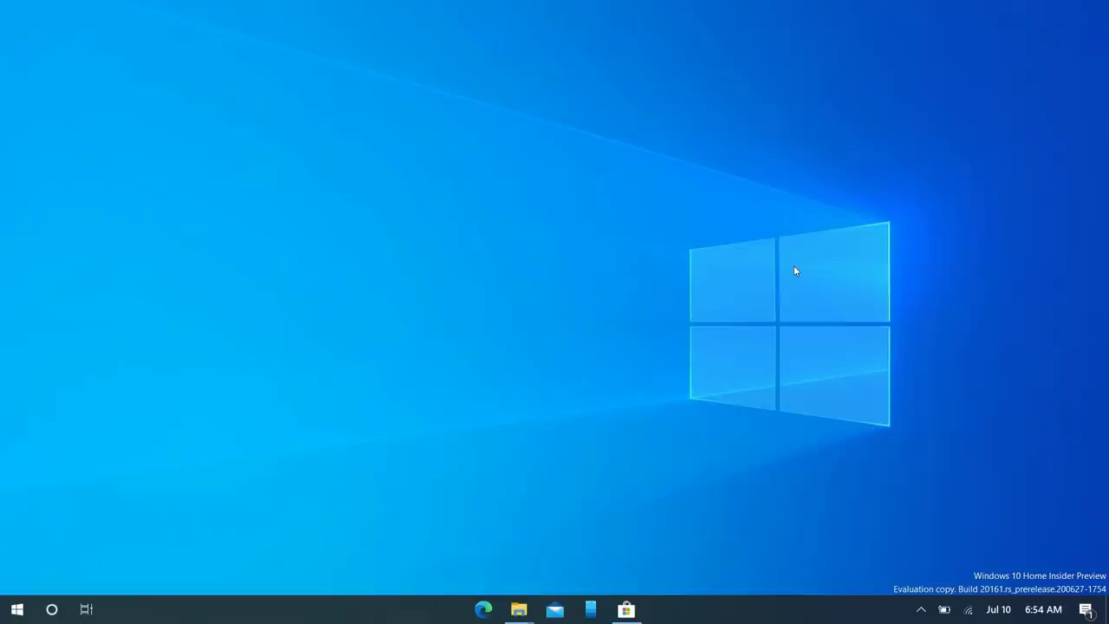
Step: Launch the Store version of Notepad from the Windows Accessories folder in the Start menu
{"action": "key", "text": "super"}
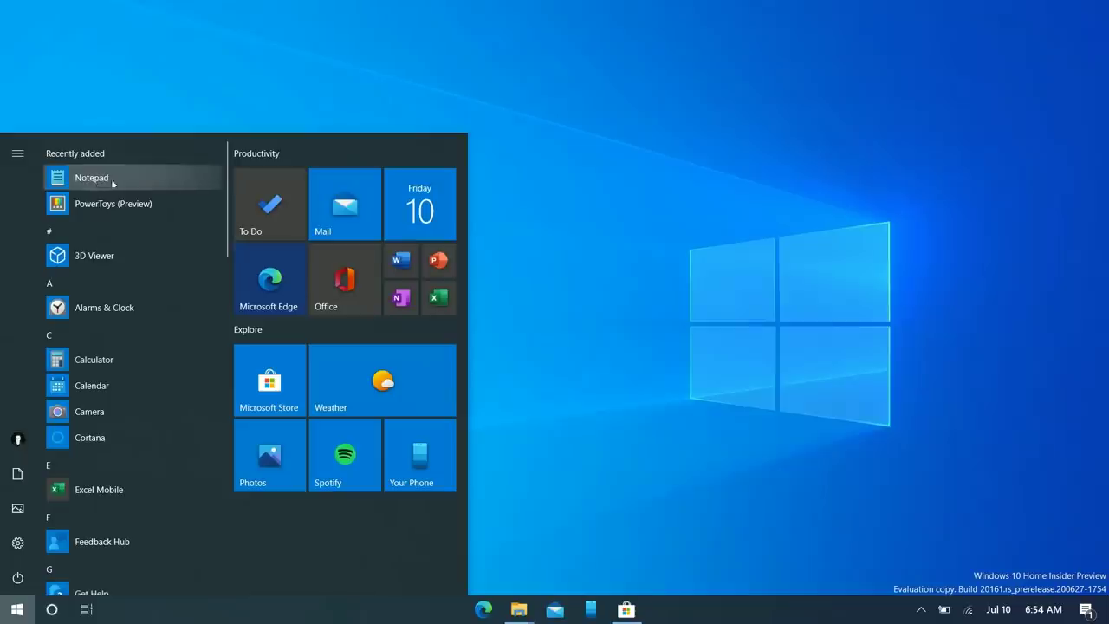
{"action": "right_click", "coordinate": [153, 206]}
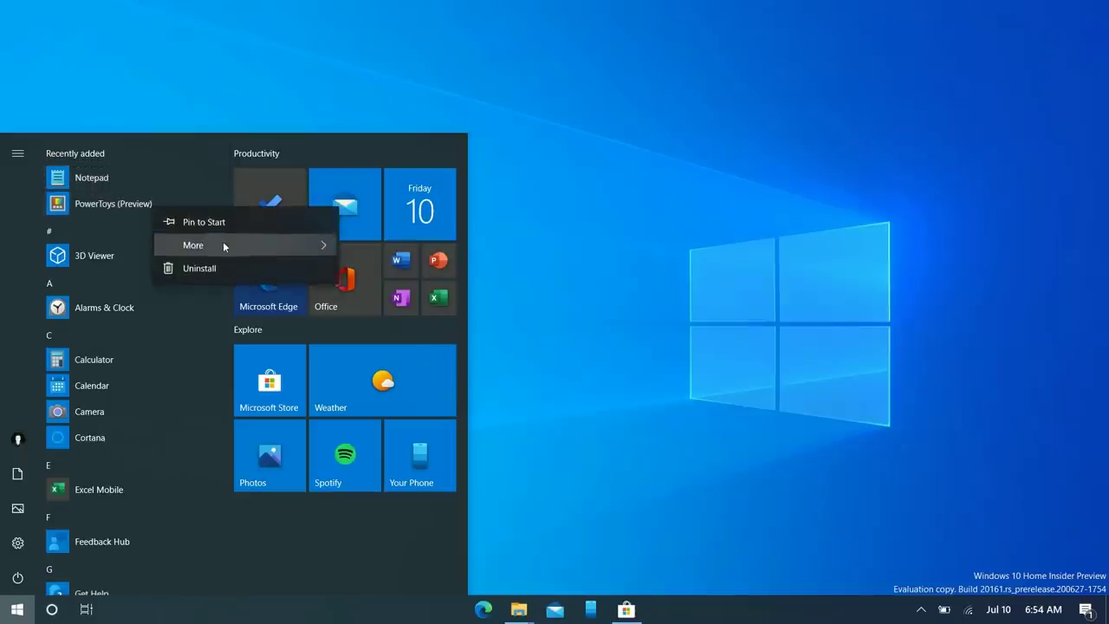
{"action": "mouse_move", "coordinate": [223, 245]}
{"action": "left_click", "coordinate": [404, 328]}
{"action": "scroll", "coordinate": [198, 444], "scroll_direction": "down", "scroll_amount": 10}
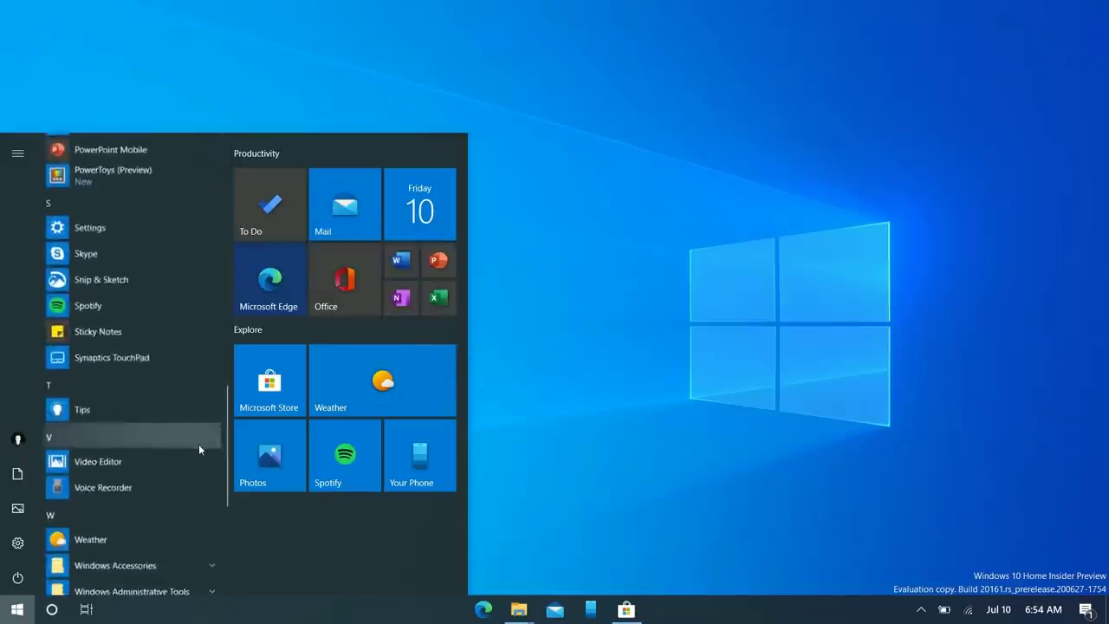
{"action": "scroll", "coordinate": [198, 448], "scroll_direction": "down", "scroll_amount": 3}
{"action": "left_click", "coordinate": [122, 358]}
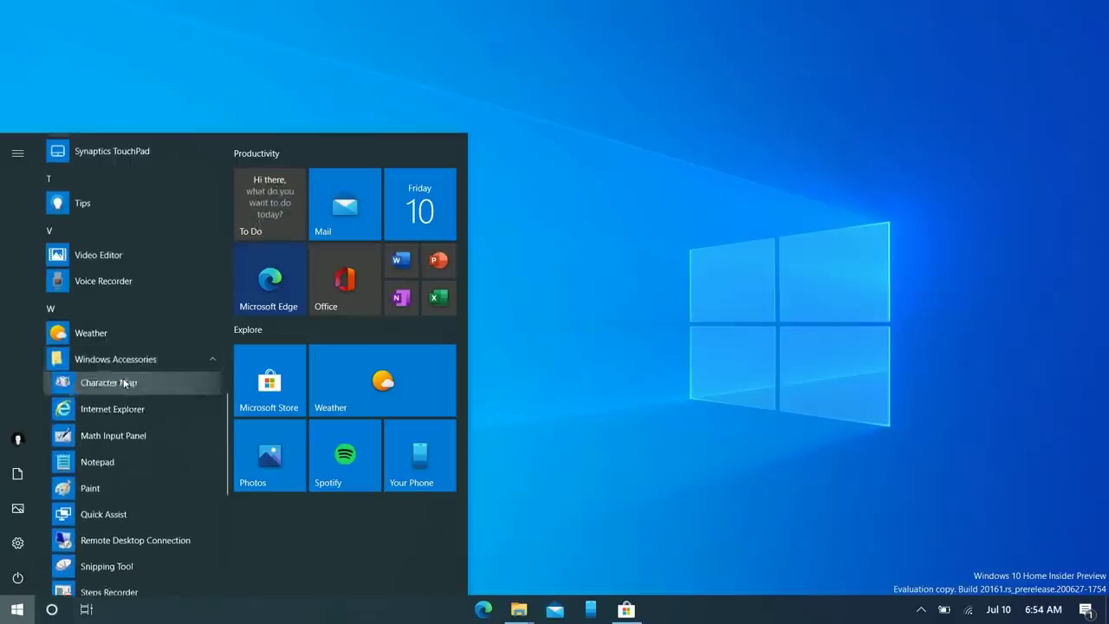
{"action": "left_click", "coordinate": [140, 465]}
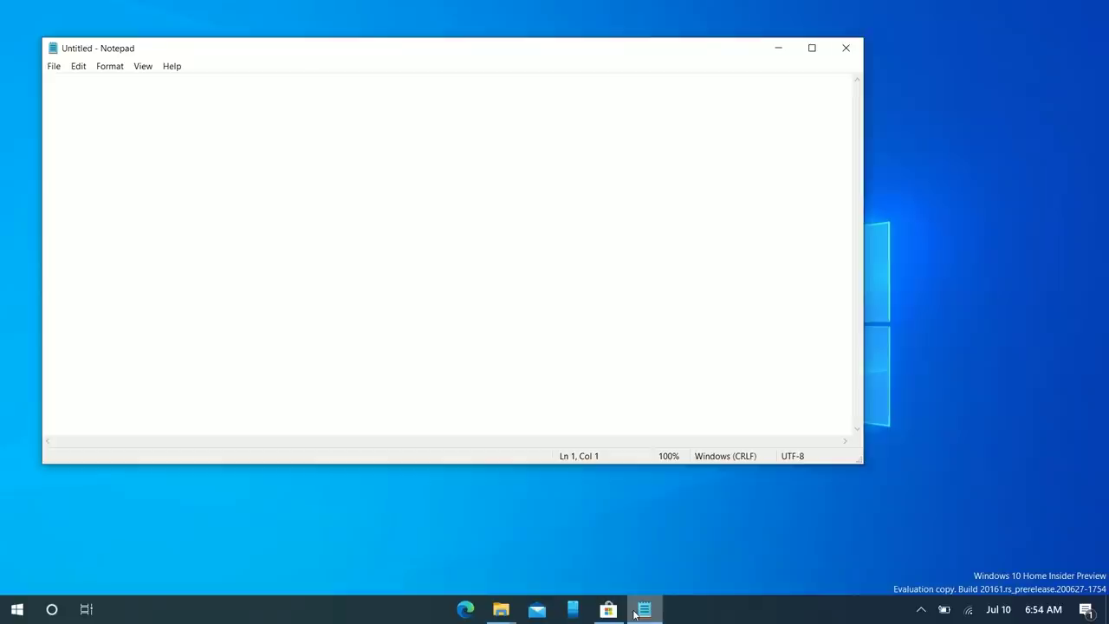
Step: Check Notepad's version information in its About dialog and close the dialog
{"action": "left_click", "coordinate": [142, 67]}
{"action": "mouse_move", "coordinate": [165, 74]}
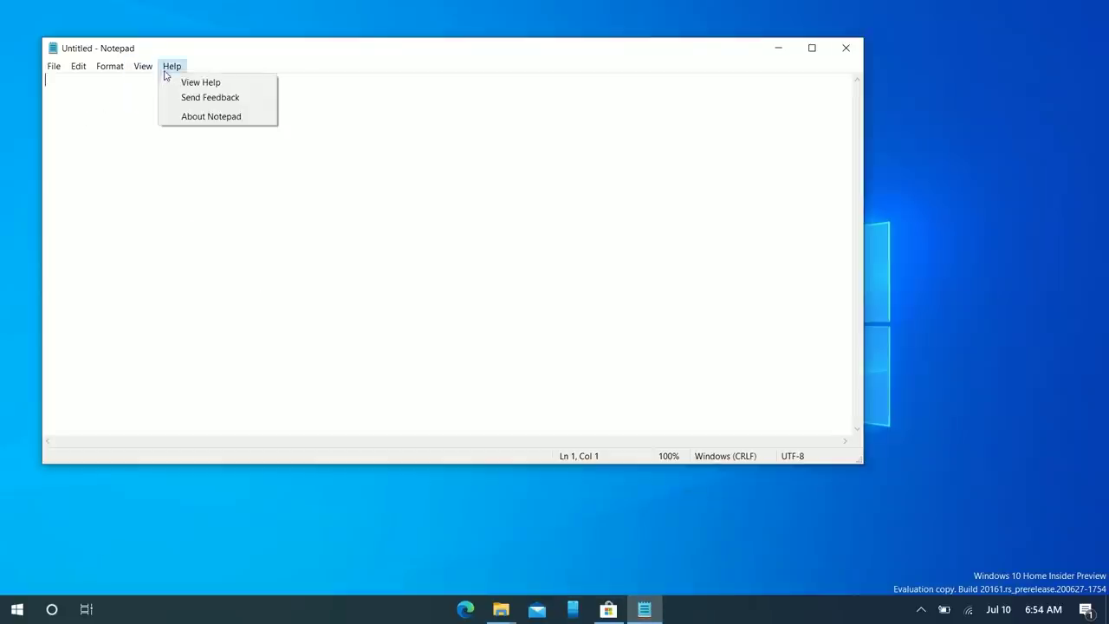
{"action": "left_click", "coordinate": [172, 116]}
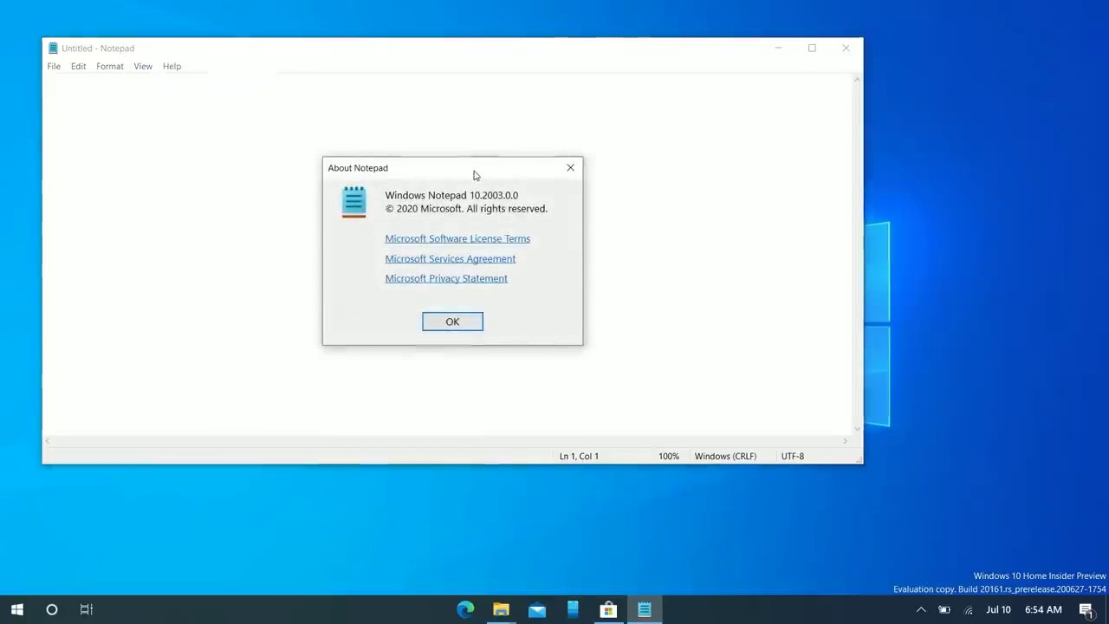
{"action": "left_click", "coordinate": [574, 167]}
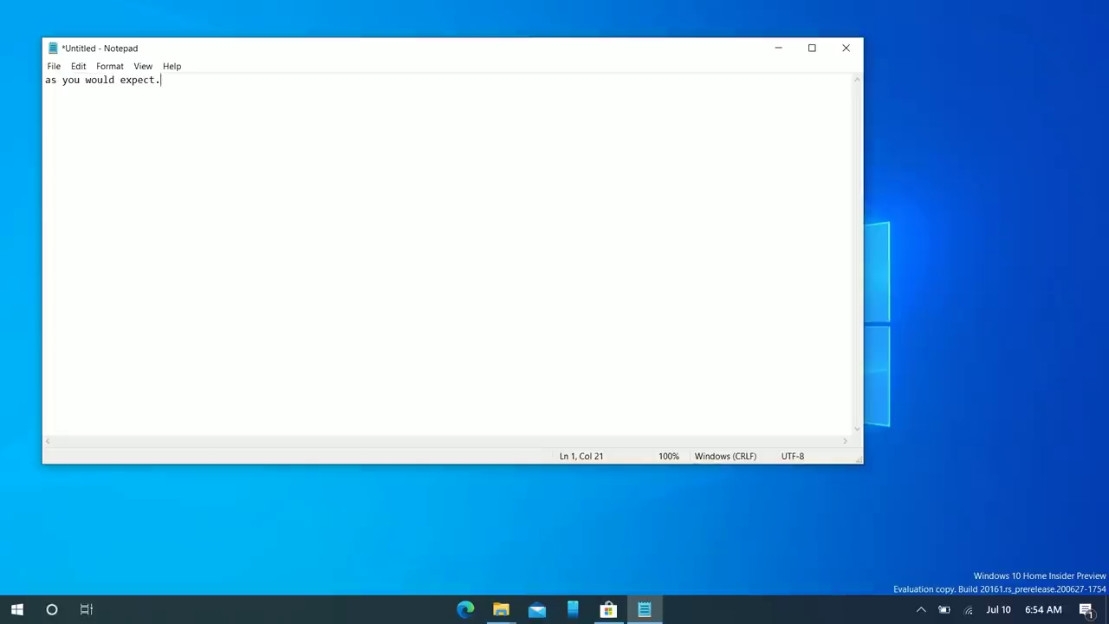
Step: Delete all the text in the untitled Notepad document and close Notepad
{"action": "key", "text": "ctrl+a"}
{"action": "key", "text": "Delete"}
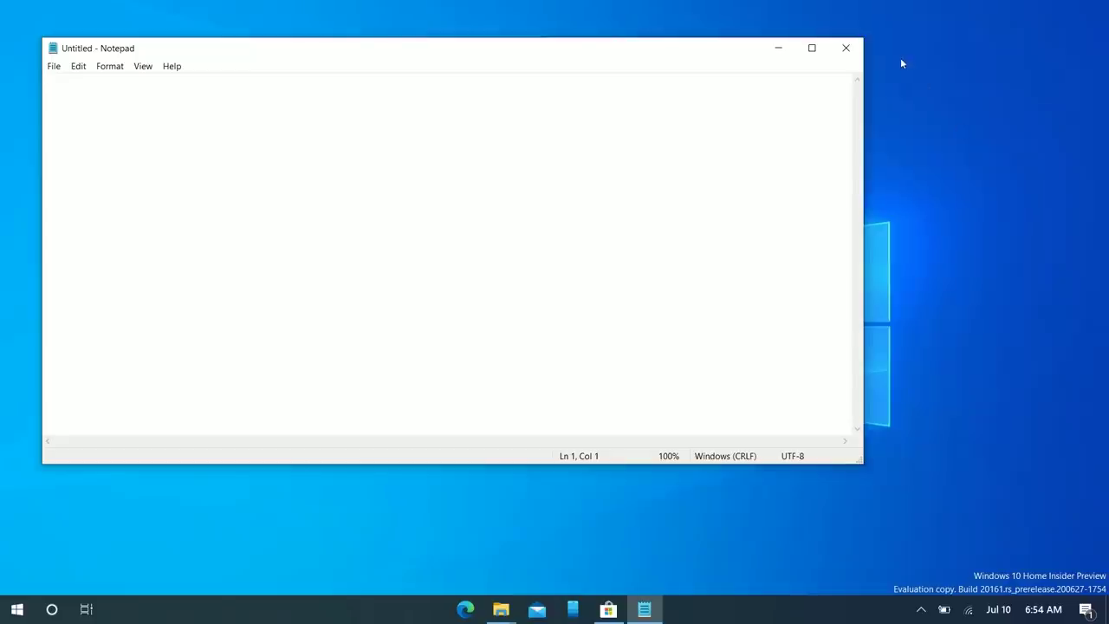
{"action": "left_click", "coordinate": [854, 49]}
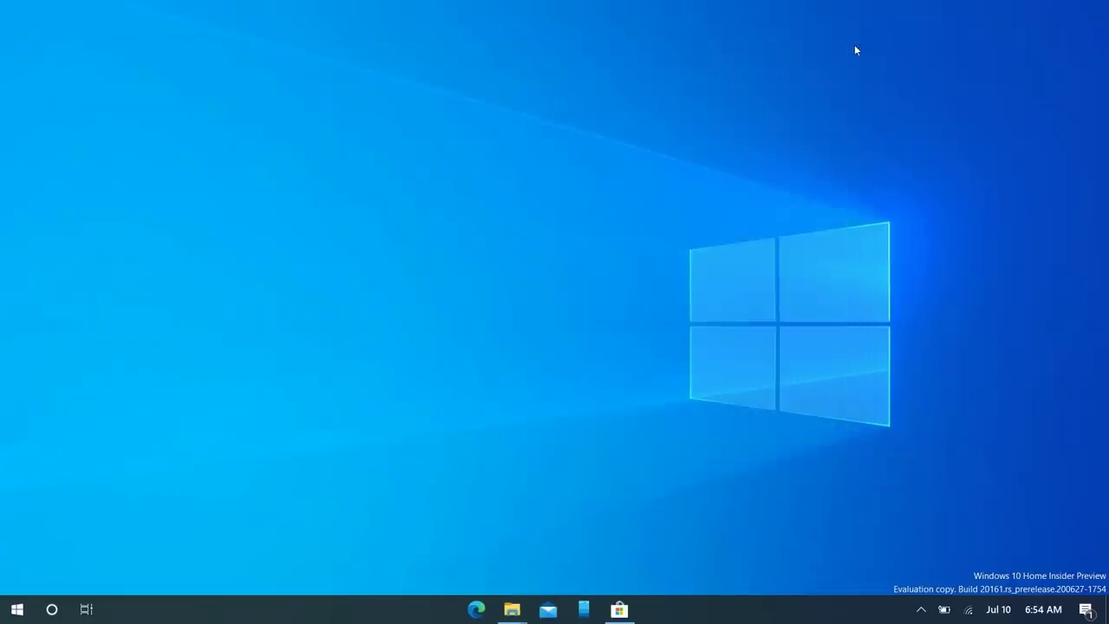
Step: Go from Internet Explorer's Start menu entry to the optional features and uninstall Internet Explorer 11
{"action": "key", "text": "super"}
{"action": "scroll", "coordinate": [208, 383], "scroll_direction": "down", "scroll_amount": 10}
{"action": "scroll", "coordinate": [208, 388], "scroll_direction": "down", "scroll_amount": 4}
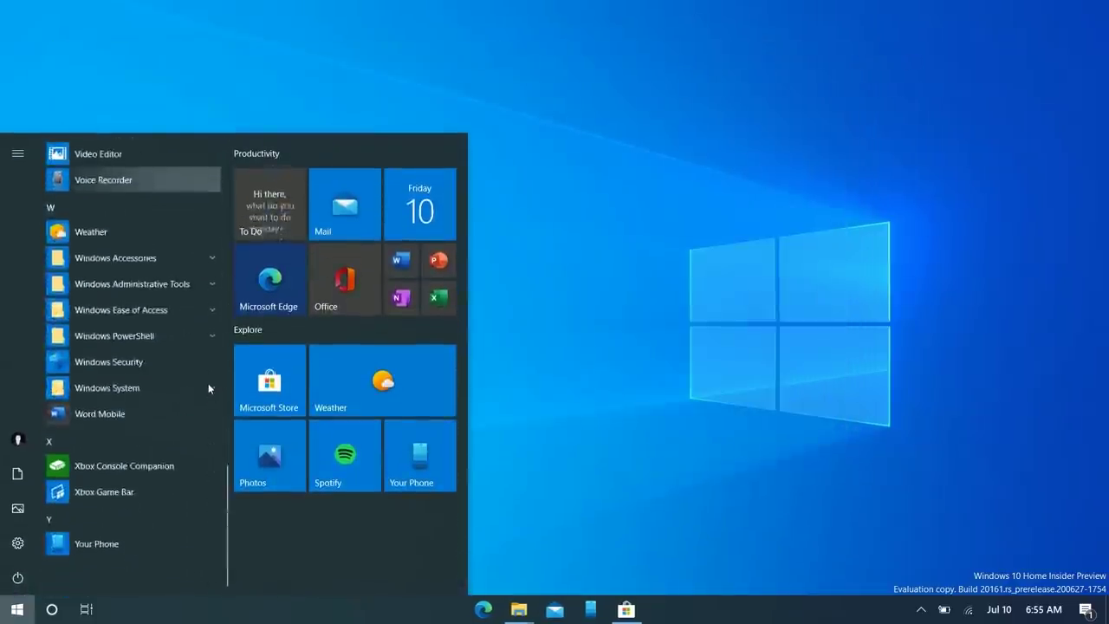
{"action": "left_click", "coordinate": [143, 317]}
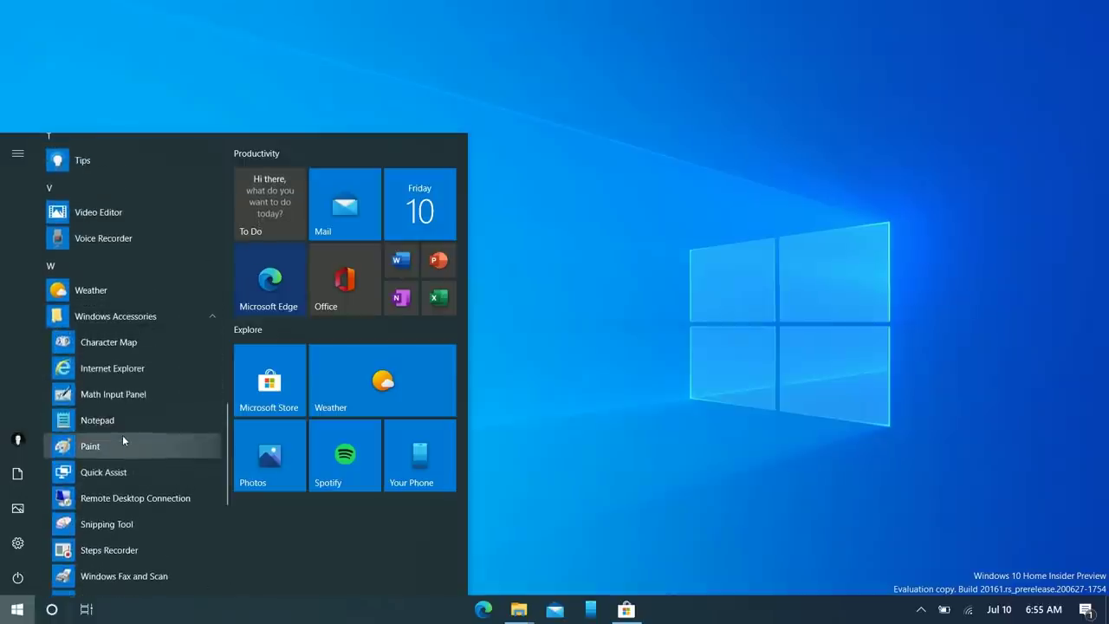
{"action": "scroll", "coordinate": [154, 507], "scroll_direction": "down", "scroll_amount": 2}
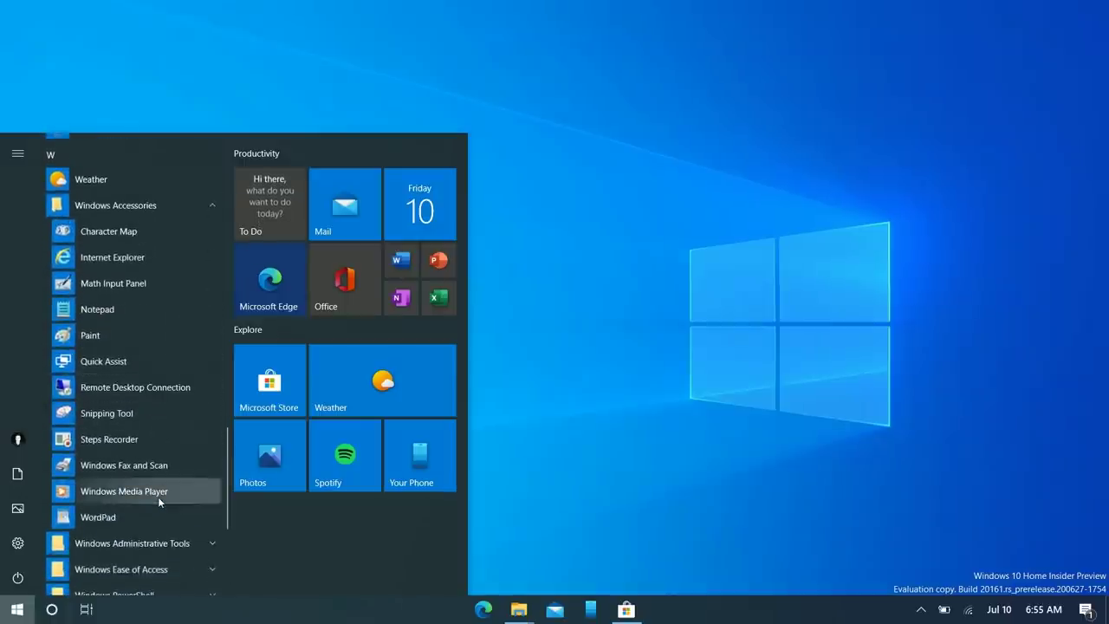
{"action": "right_click", "coordinate": [102, 258]}
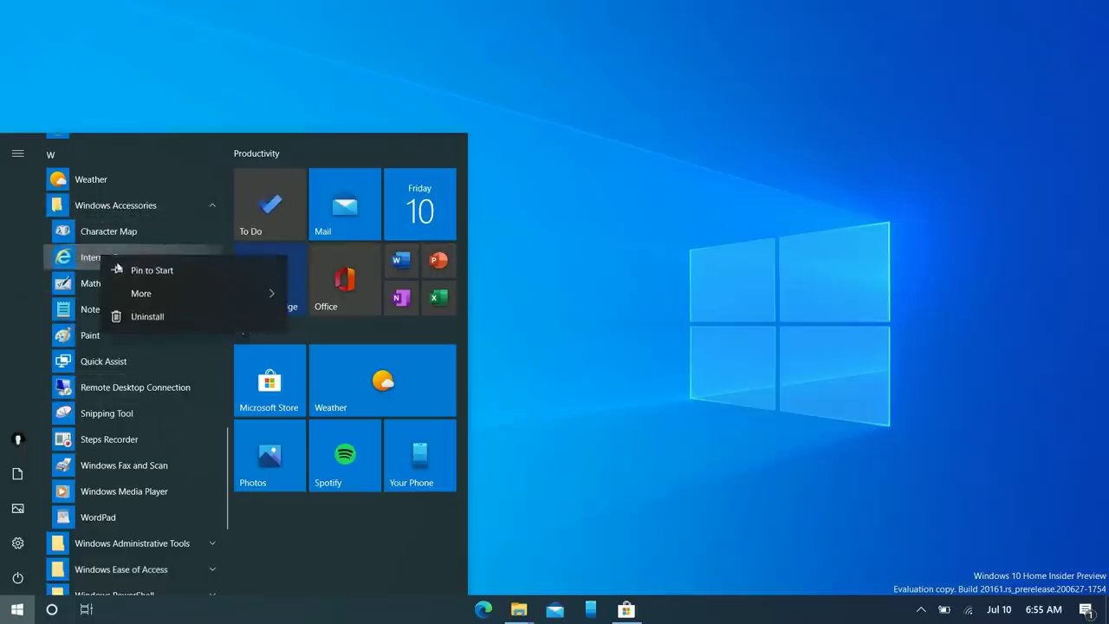
{"action": "left_click", "coordinate": [166, 325]}
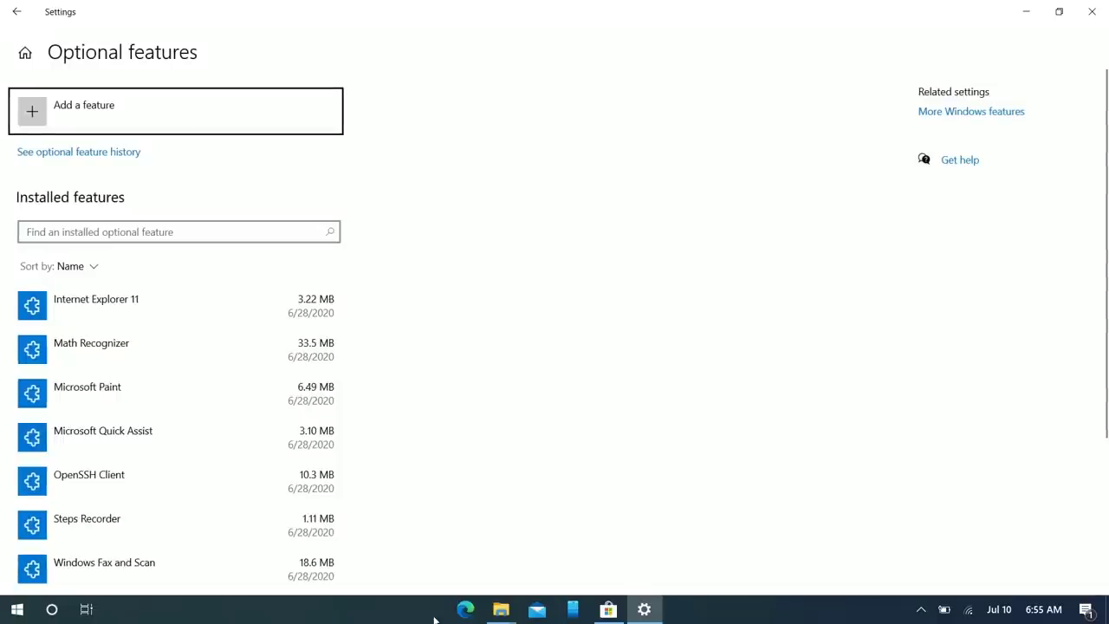
{"action": "left_click", "coordinate": [144, 295]}
{"action": "left_click", "coordinate": [312, 365]}
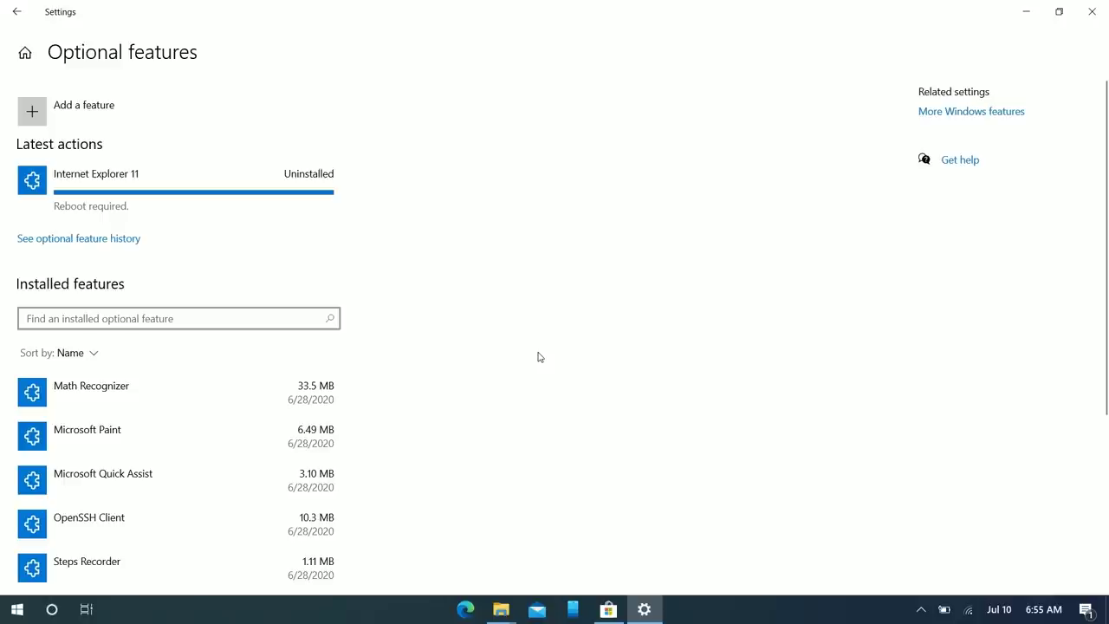
Step: Uninstall Microsoft Paint from the installed optional features
{"action": "scroll", "coordinate": [537, 357], "scroll_direction": "down", "scroll_amount": 2}
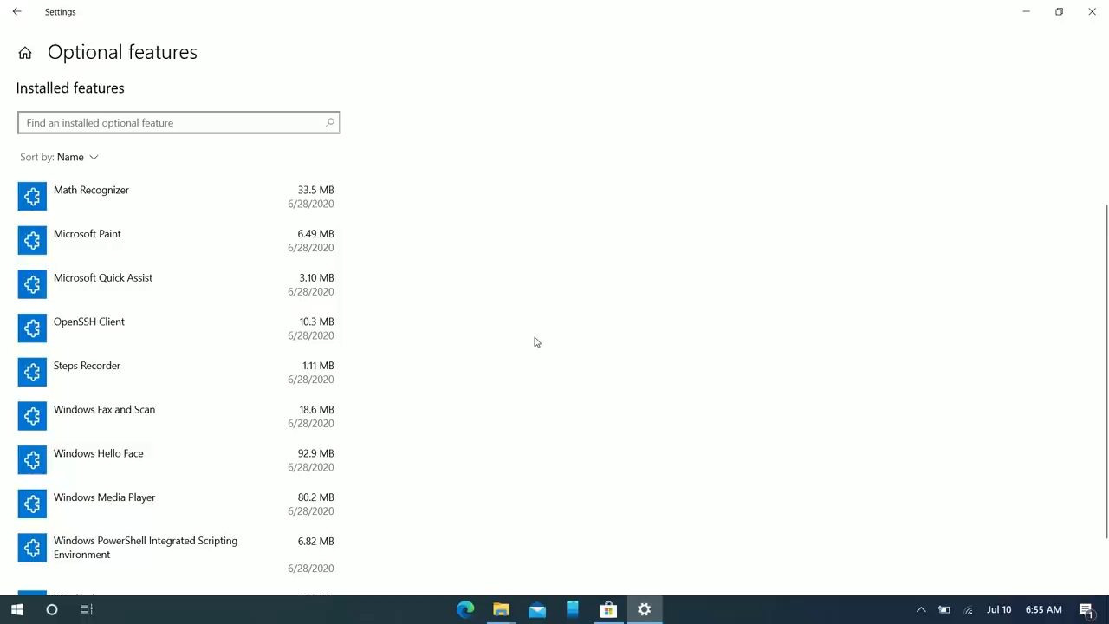
{"action": "scroll", "coordinate": [523, 313], "scroll_direction": "down", "scroll_amount": 1}
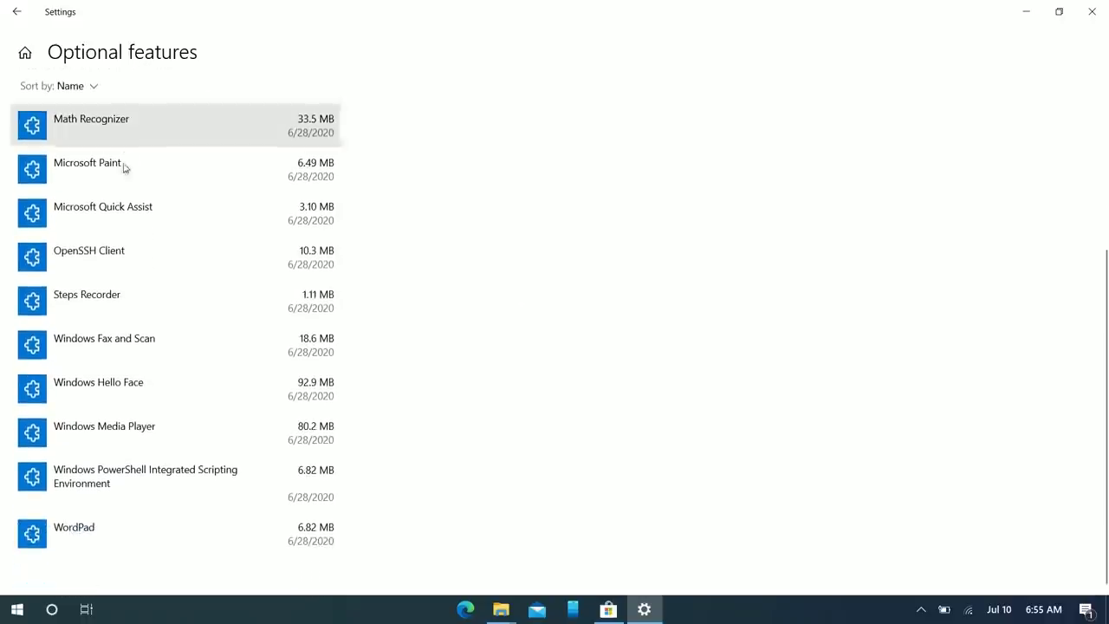
{"action": "left_click", "coordinate": [123, 171]}
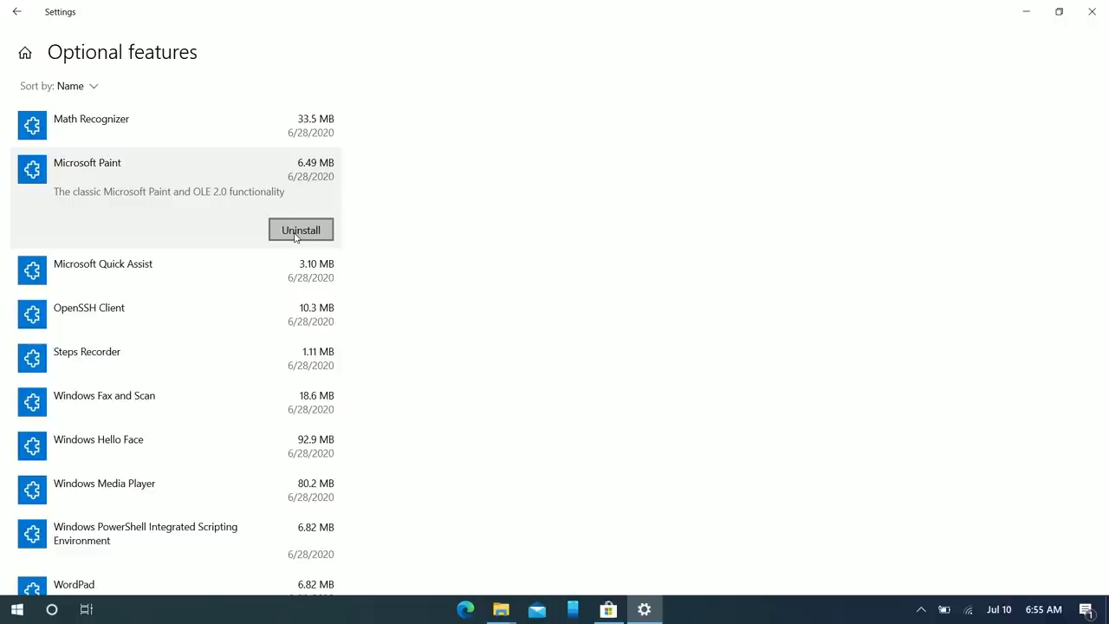
{"action": "left_click", "coordinate": [295, 232]}
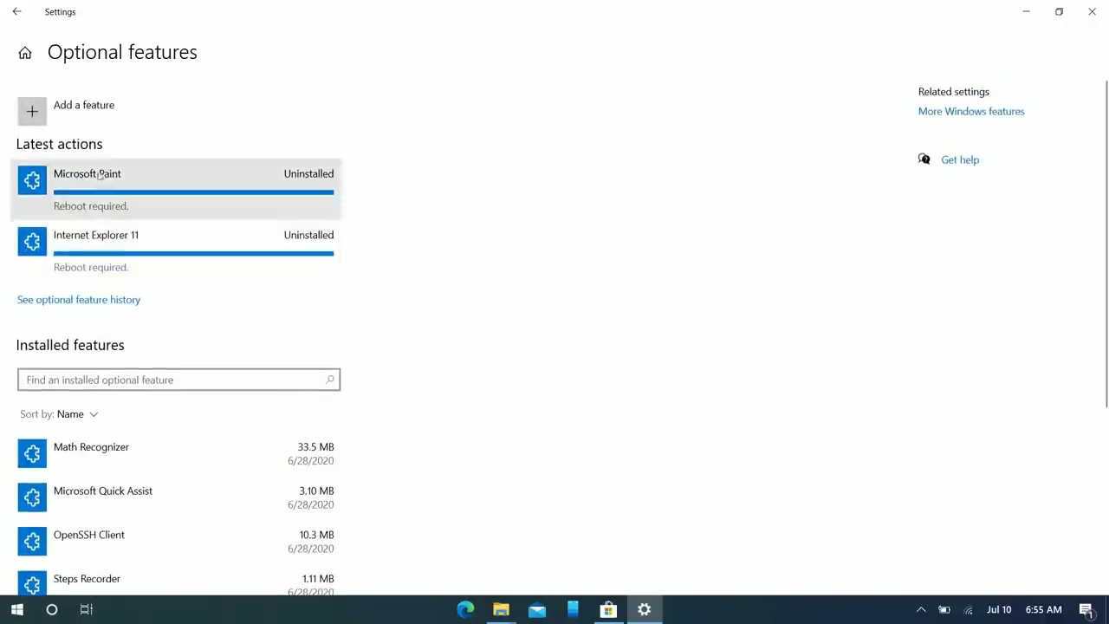
{"action": "left_click", "coordinate": [17, 609]}
{"action": "scroll", "coordinate": [124, 495], "scroll_direction": "down", "scroll_amount": 10}
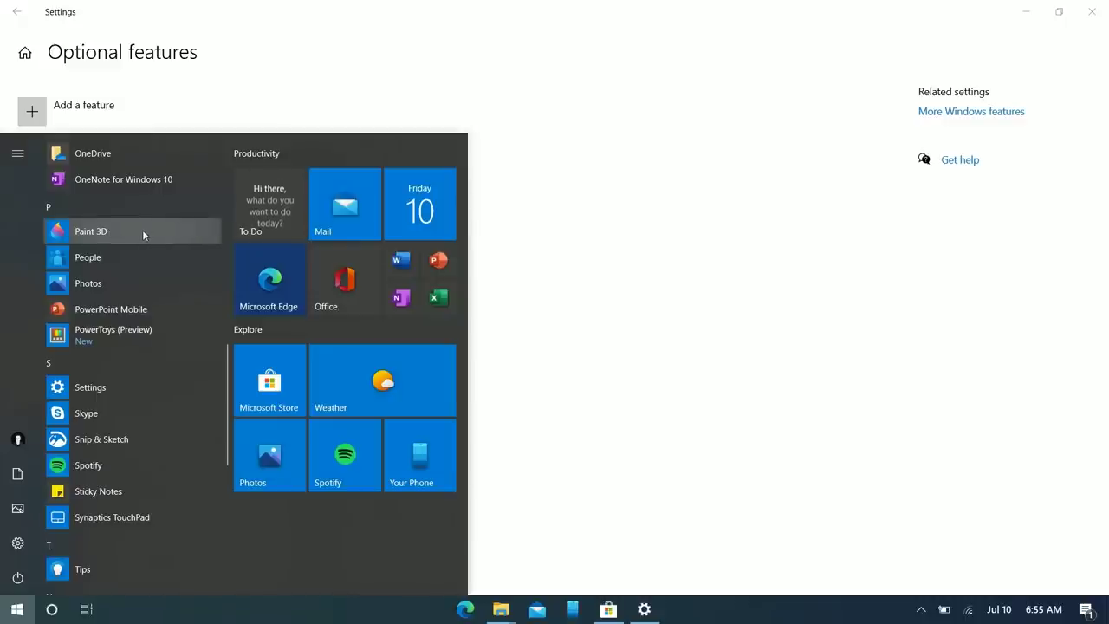
{"action": "right_click", "coordinate": [142, 230]}
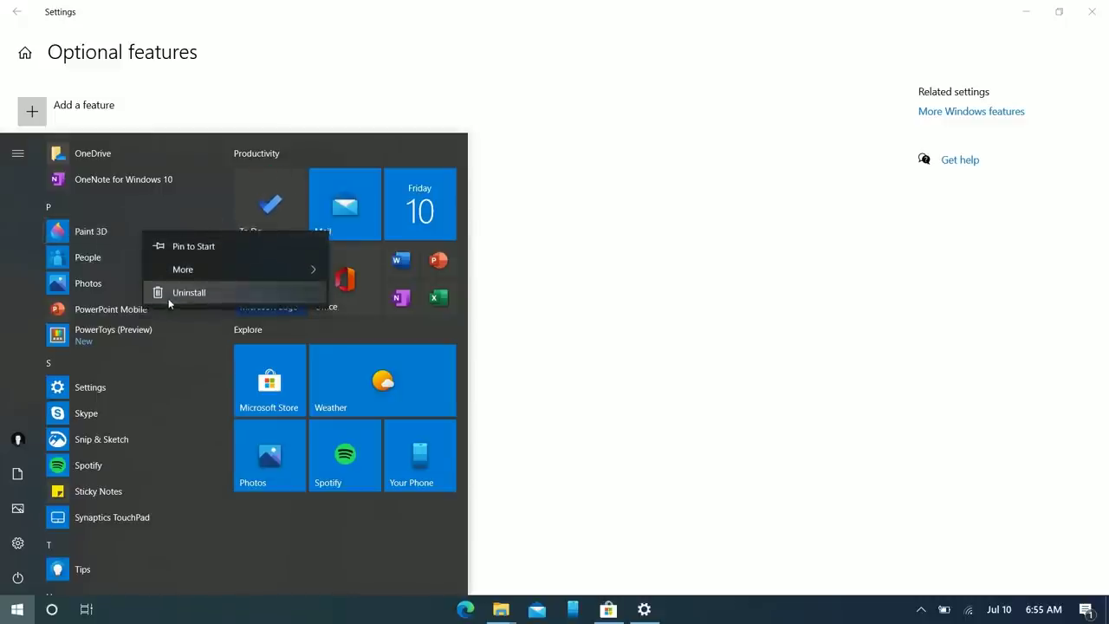
{"action": "left_click", "coordinate": [283, 116]}
{"action": "left_click", "coordinate": [286, 118]}
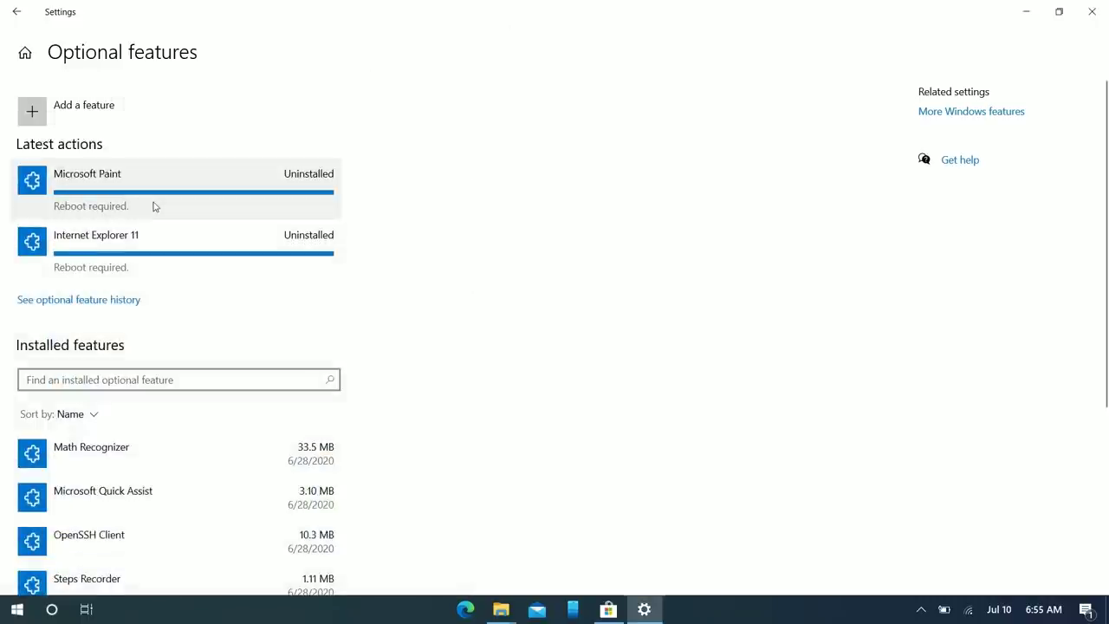
Step: Restart the computer to complete the uninstallation of the optional features
{"action": "left_click", "coordinate": [4, 598]}
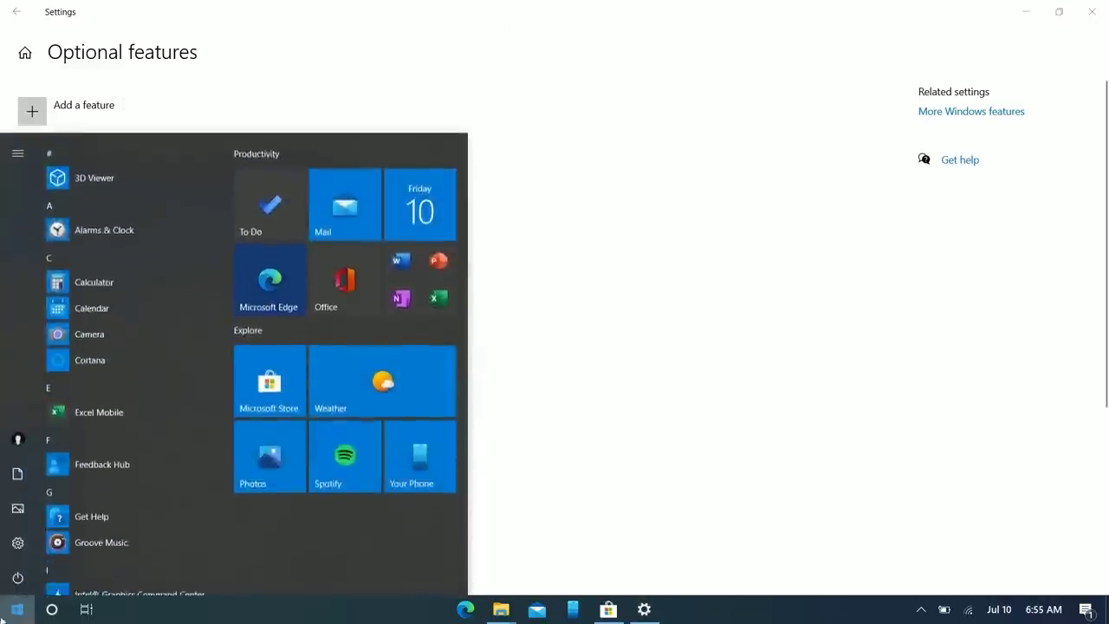
{"action": "left_click", "coordinate": [17, 577]}
{"action": "left_click", "coordinate": [39, 543]}
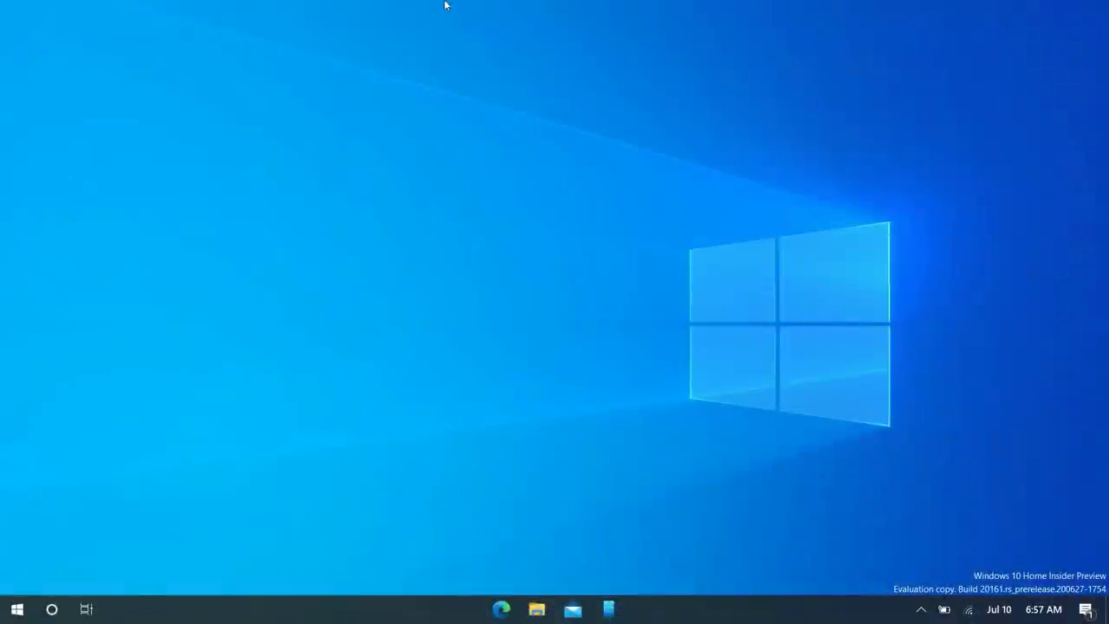
Step: Expand the Windows Accessories folder in the Start menu and check whether Paint is still listed
{"action": "key", "text": "super"}
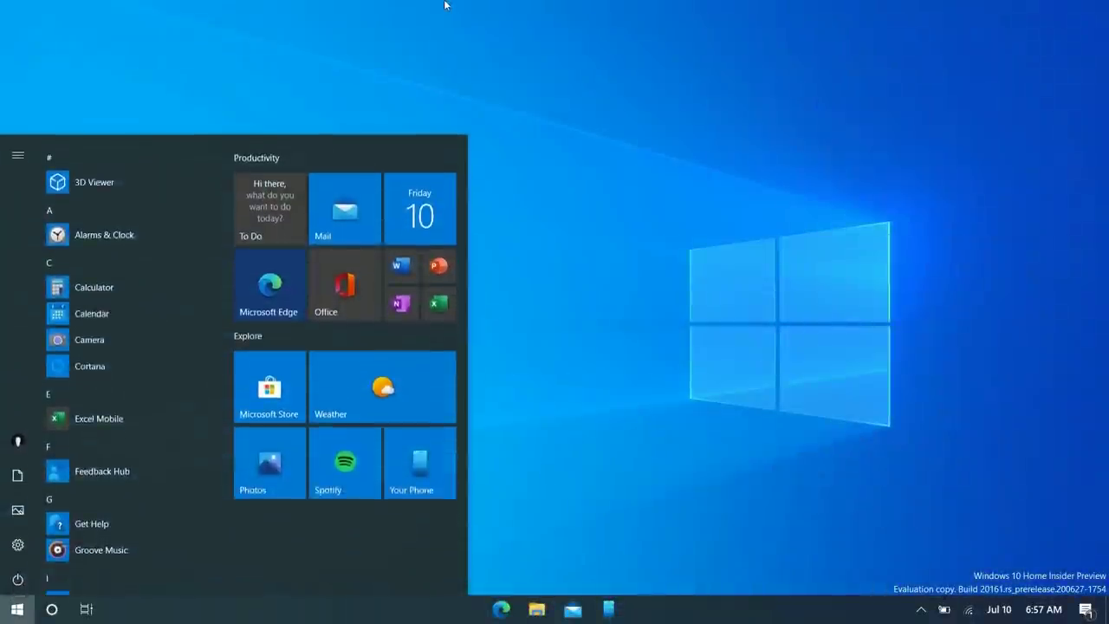
{"action": "scroll", "coordinate": [98, 335], "scroll_direction": "down", "scroll_amount": 15}
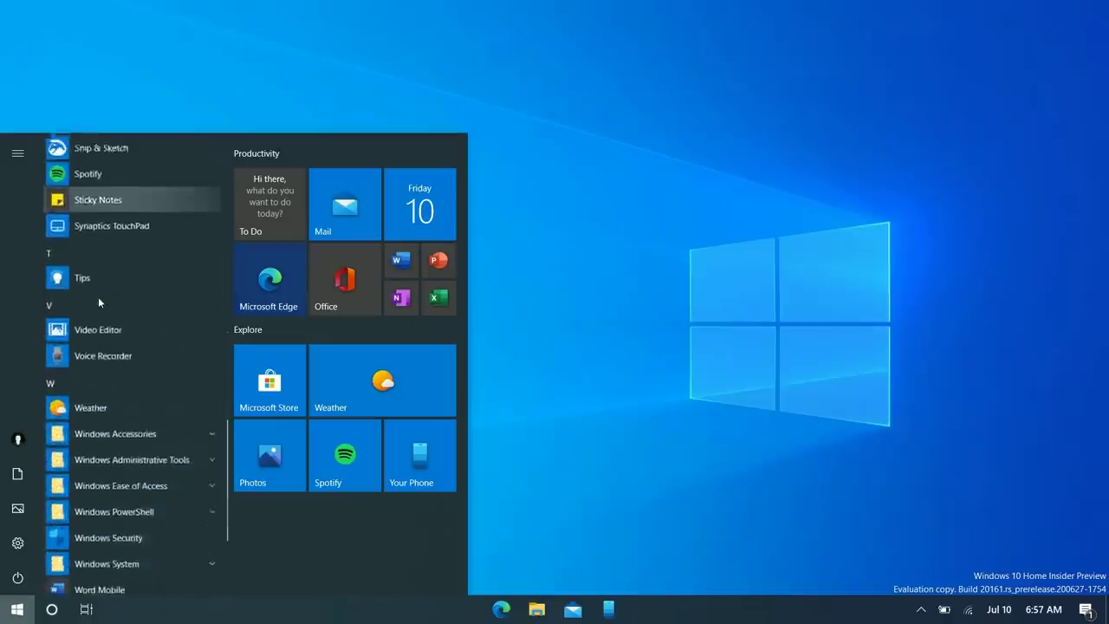
{"action": "left_click", "coordinate": [139, 420]}
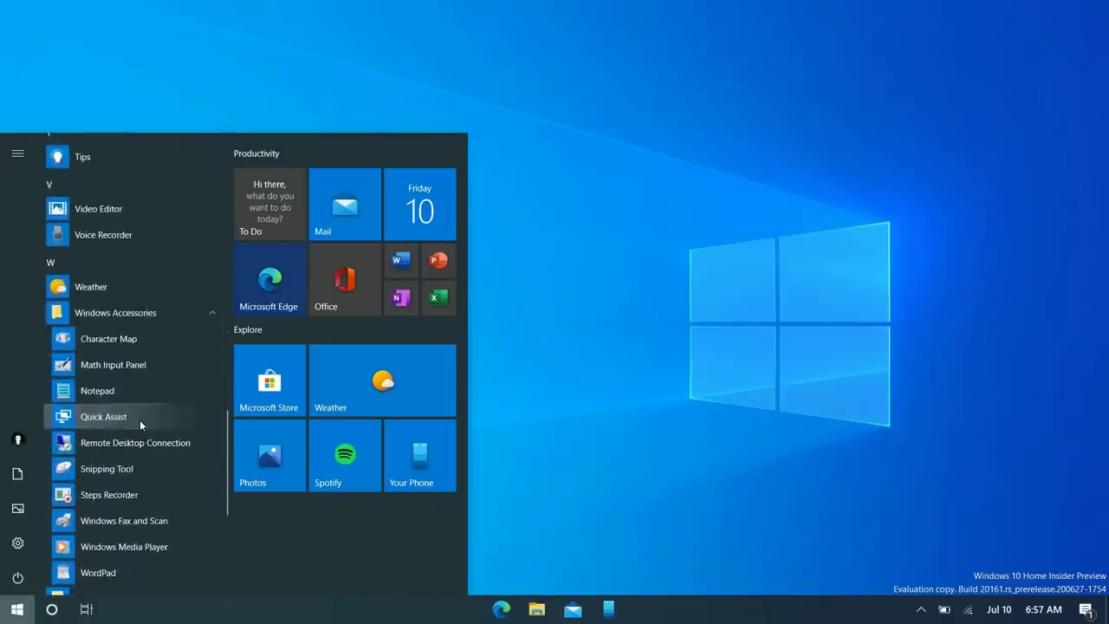
Step: Open the optional features in the Apps settings, search the available features for "paint" and install Microsoft Paint
{"action": "left_click", "coordinate": [12, 555]}
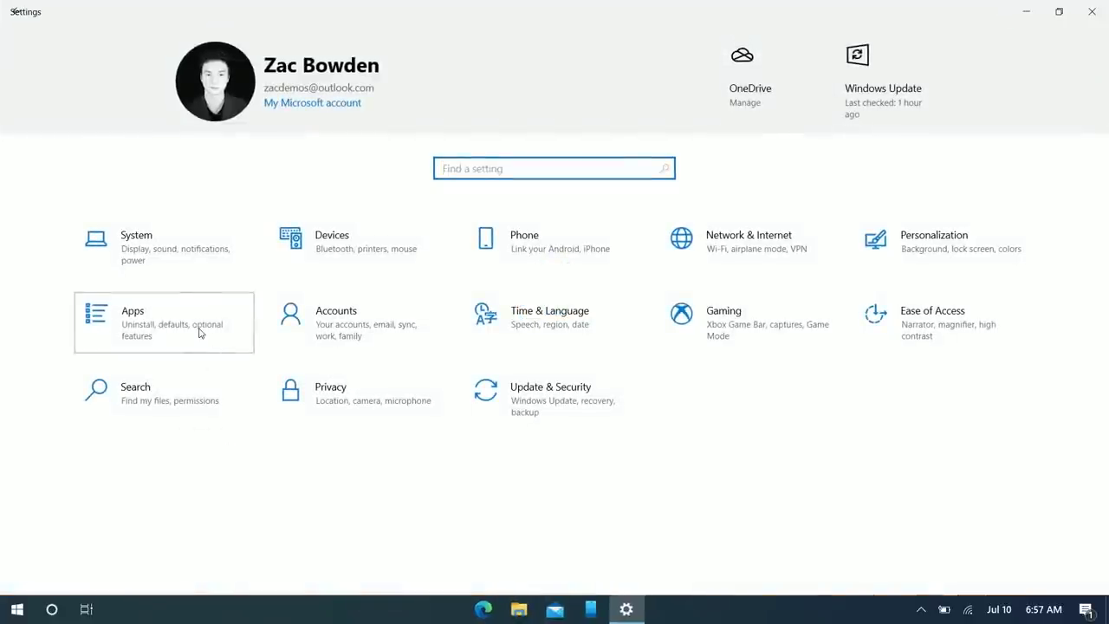
{"action": "left_click", "coordinate": [200, 330]}
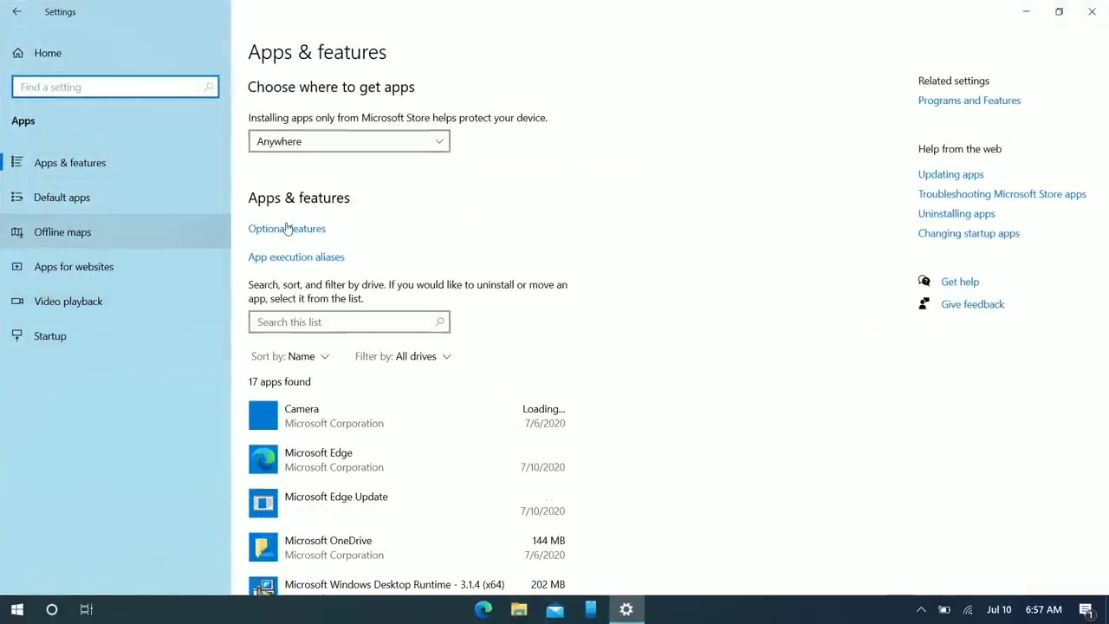
{"action": "left_click", "coordinate": [289, 228]}
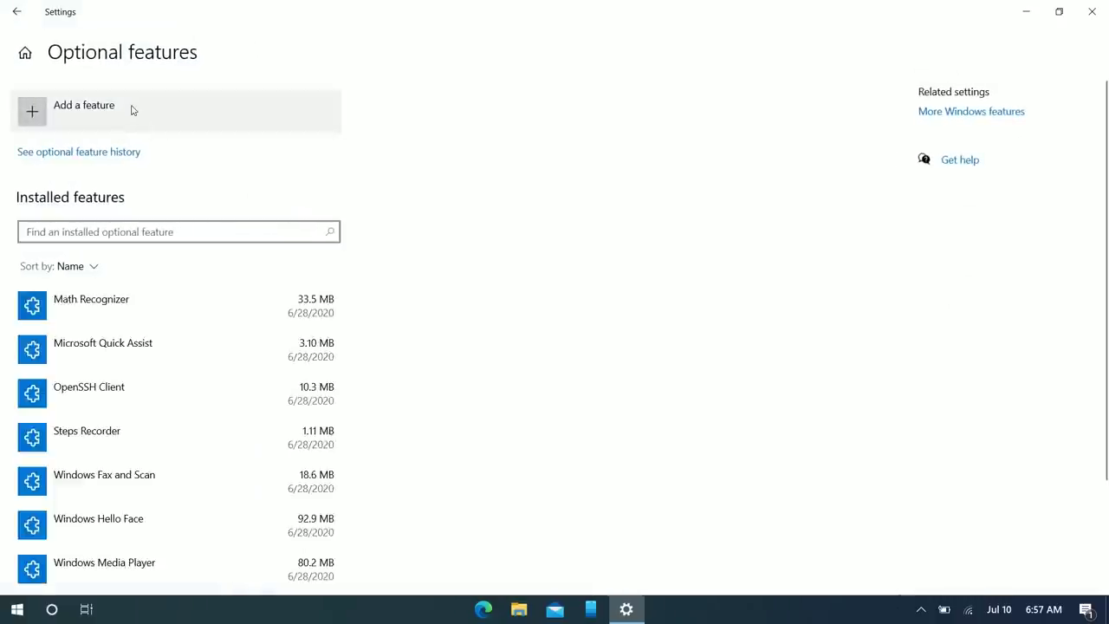
{"action": "left_click", "coordinate": [133, 110]}
{"action": "type", "text": "p"}
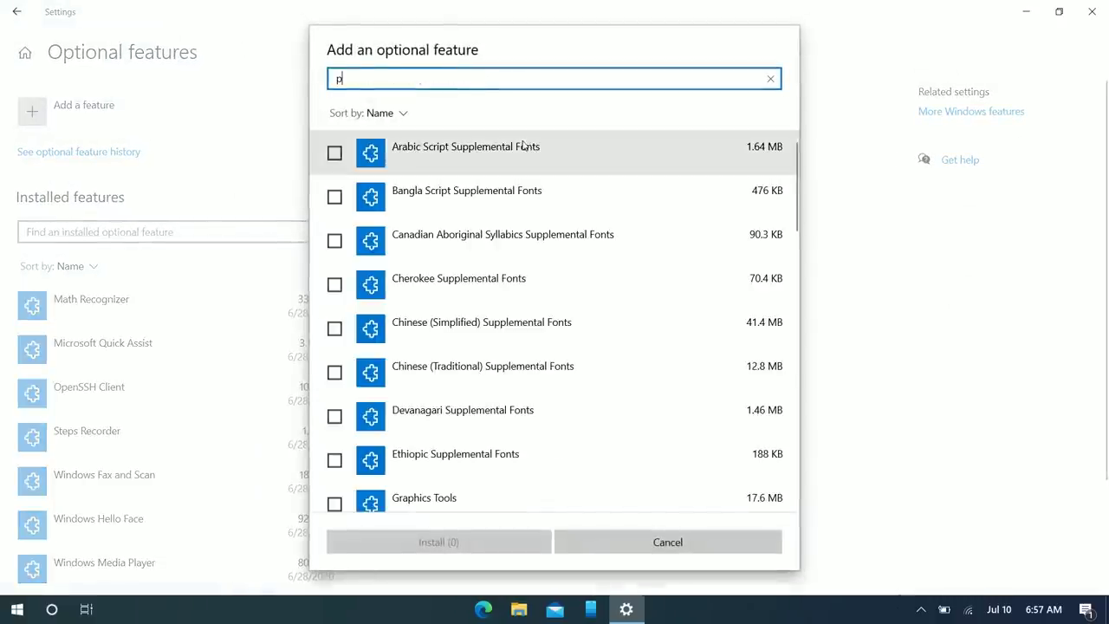
{"action": "type", "text": "aint"}
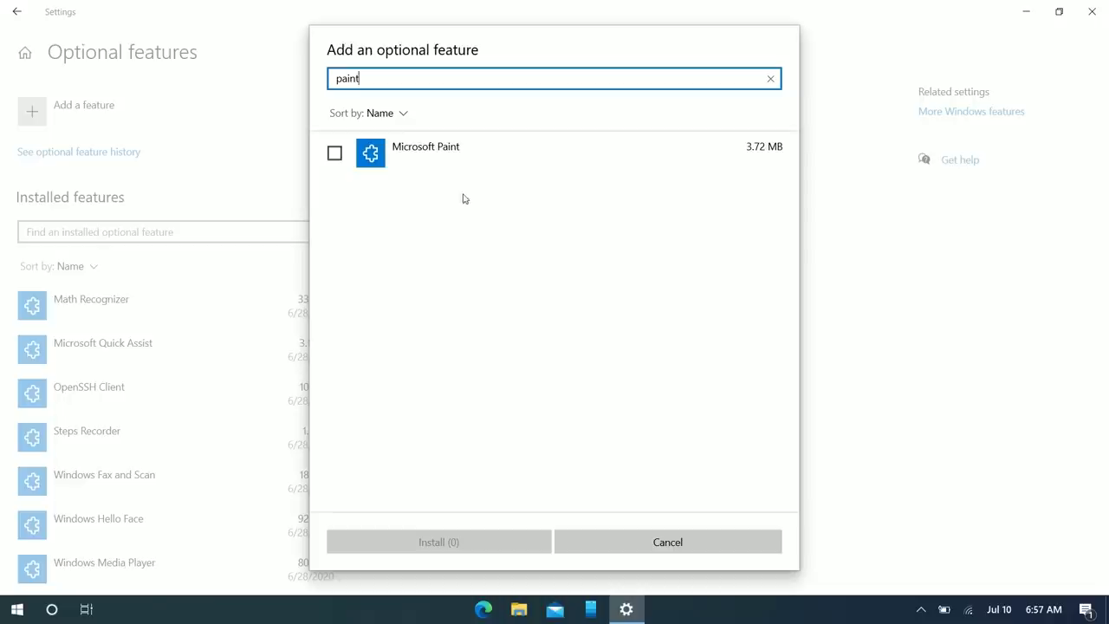
{"action": "left_click", "coordinate": [454, 169]}
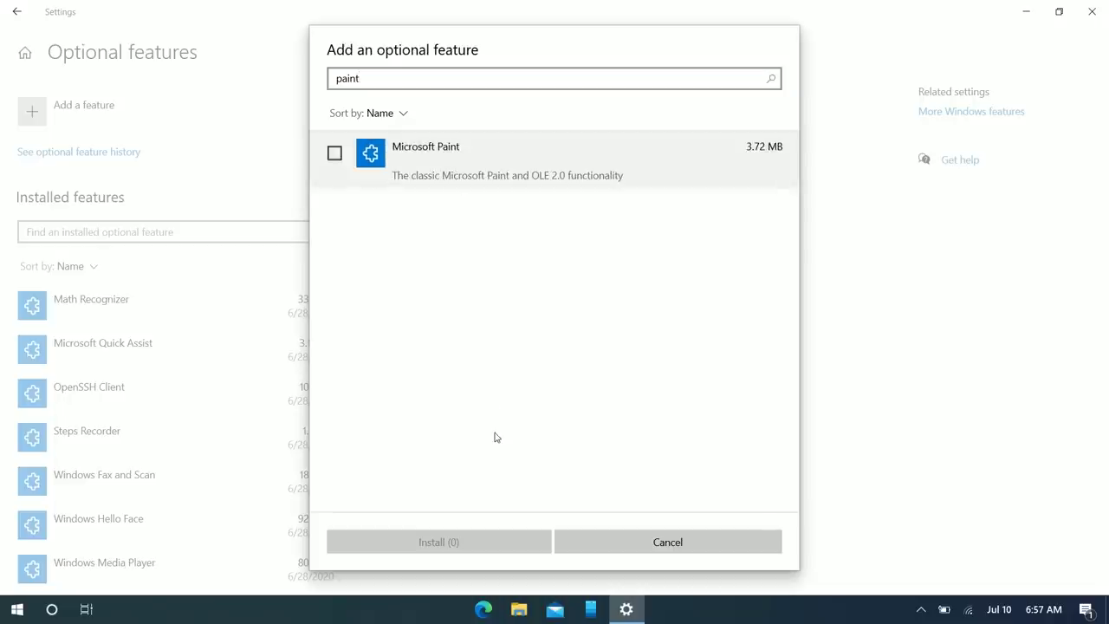
{"action": "left_click", "coordinate": [335, 154]}
{"action": "left_click", "coordinate": [468, 541]}
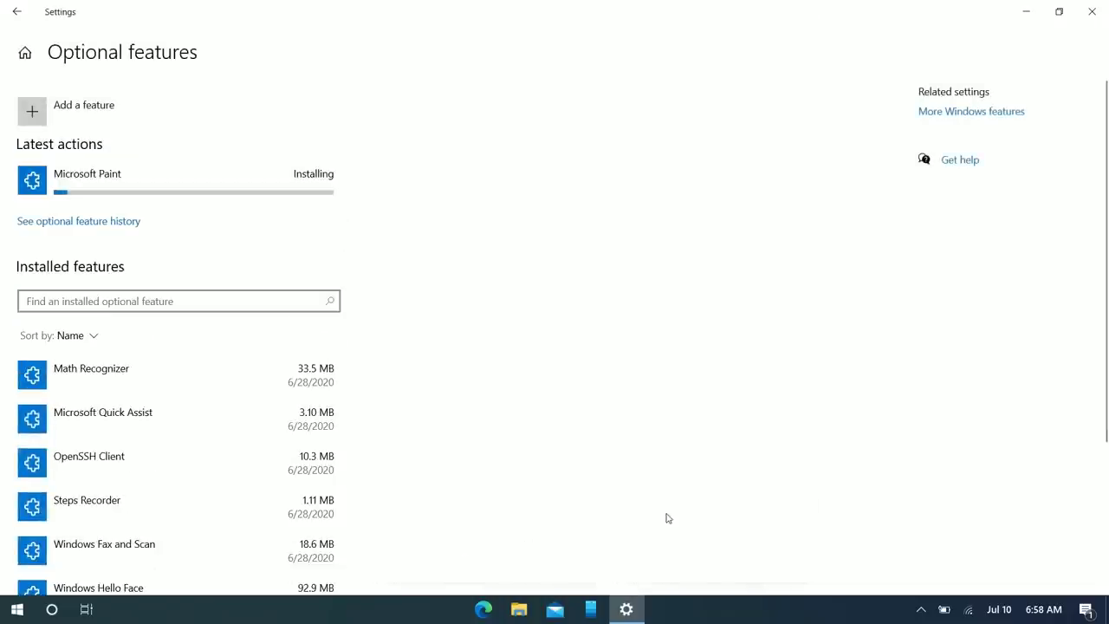
Step: Look for the reinstalled Paint in the Start menu's Windows Accessories folder
{"action": "key", "text": "super"}
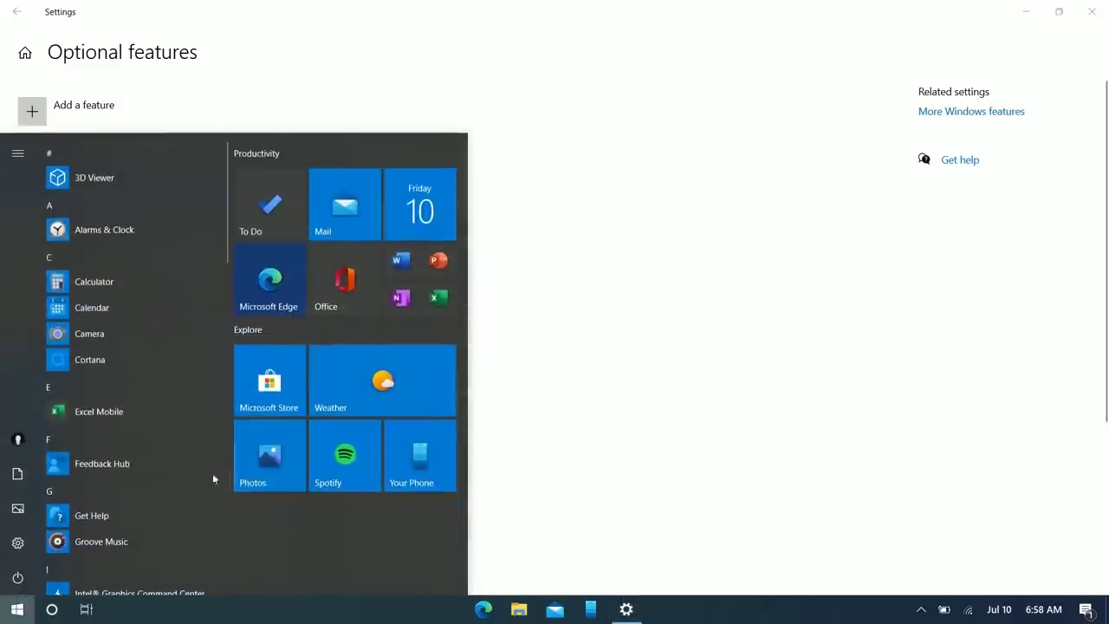
{"action": "scroll", "coordinate": [102, 424], "scroll_direction": "down", "scroll_amount": 3}
{"action": "scroll", "coordinate": [102, 425], "scroll_direction": "down", "scroll_amount": 10}
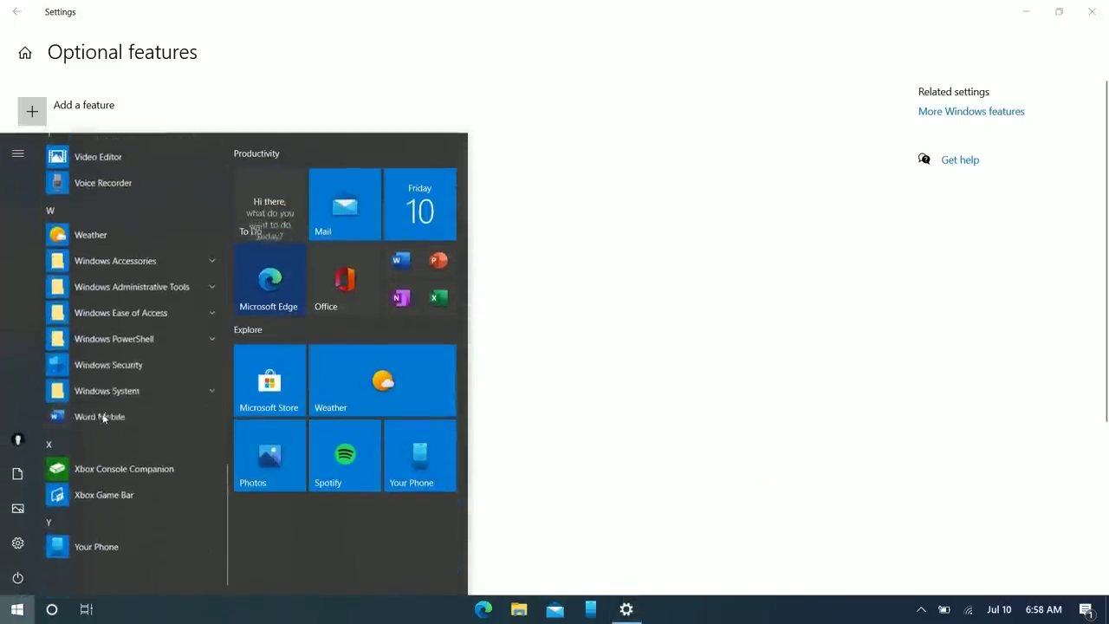
{"action": "left_click", "coordinate": [130, 260]}
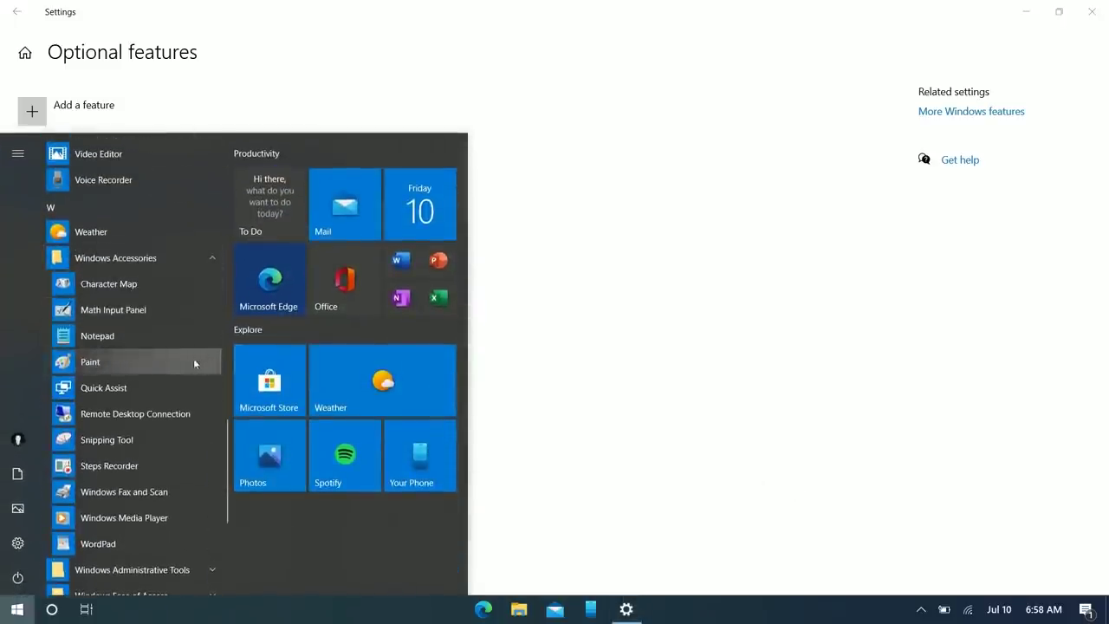
Step: Uninstall Paint 3D from its entry in the Start menu
{"action": "scroll", "coordinate": [184, 363], "scroll_direction": "up", "scroll_amount": 6}
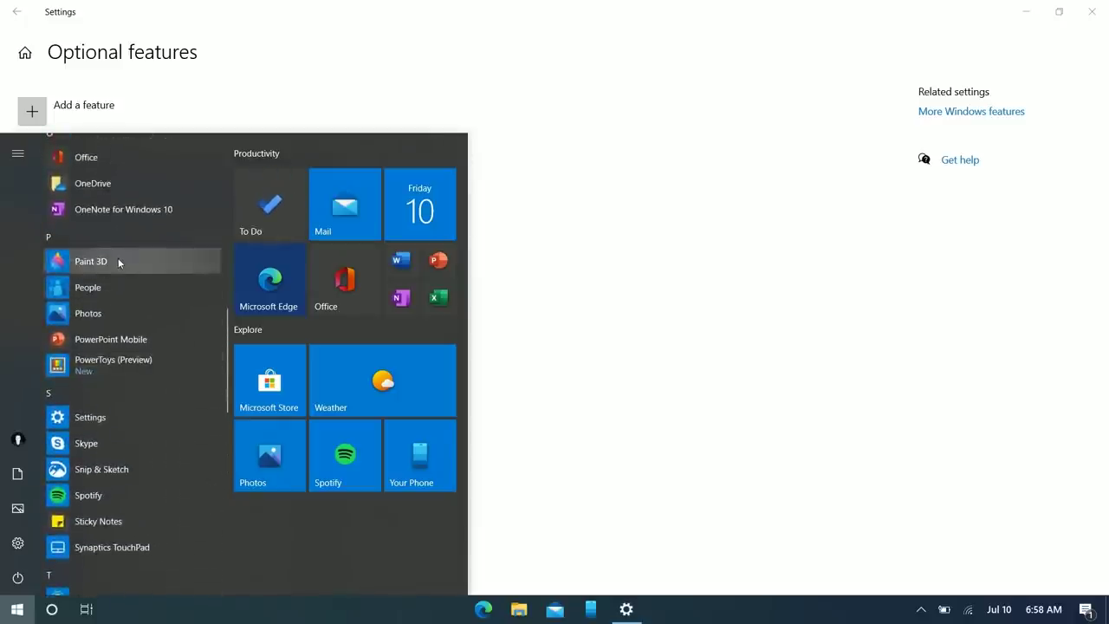
{"action": "right_click", "coordinate": [118, 258]}
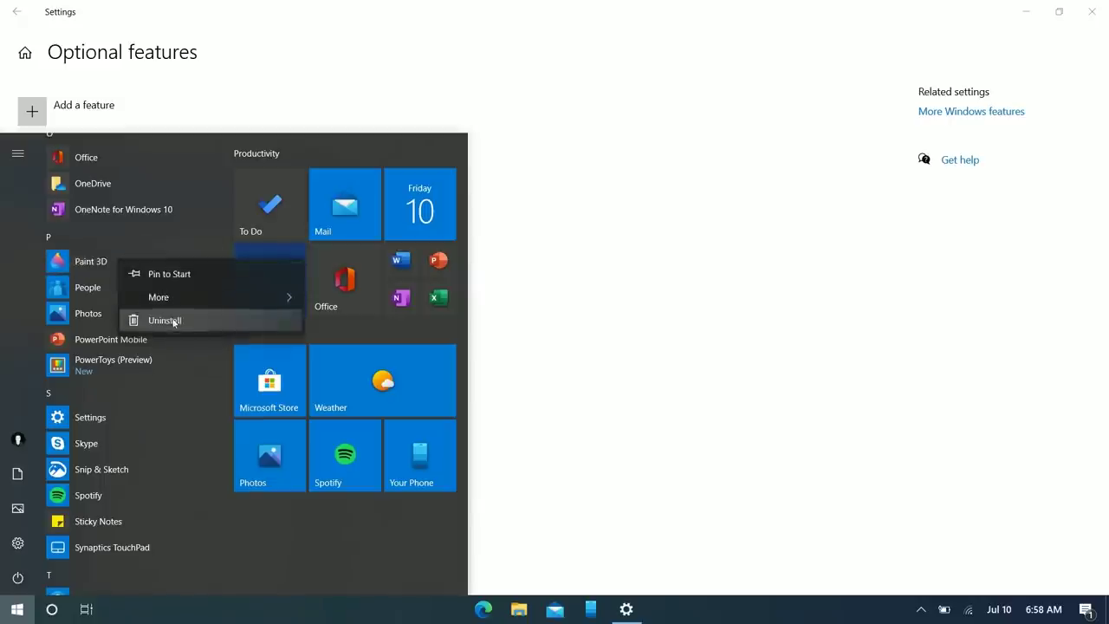
{"action": "left_click", "coordinate": [217, 320]}
{"action": "left_click", "coordinate": [187, 224]}
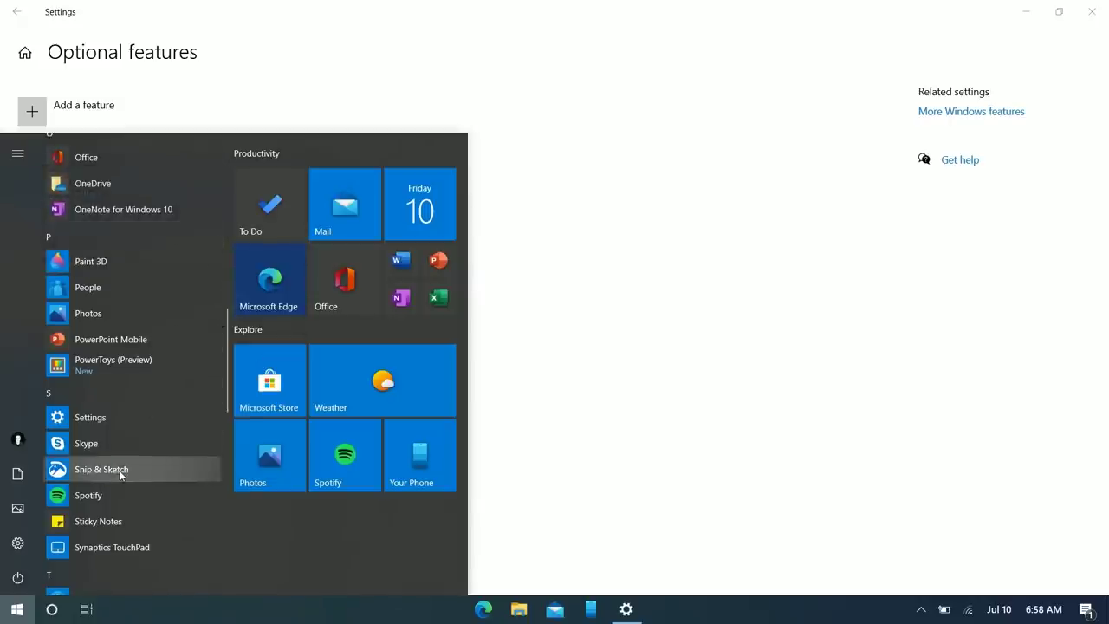
Step: Open the file location of the Paint shortcut from the Start menu's Windows Accessories folder
{"action": "scroll", "coordinate": [123, 504], "scroll_direction": "down", "scroll_amount": 10}
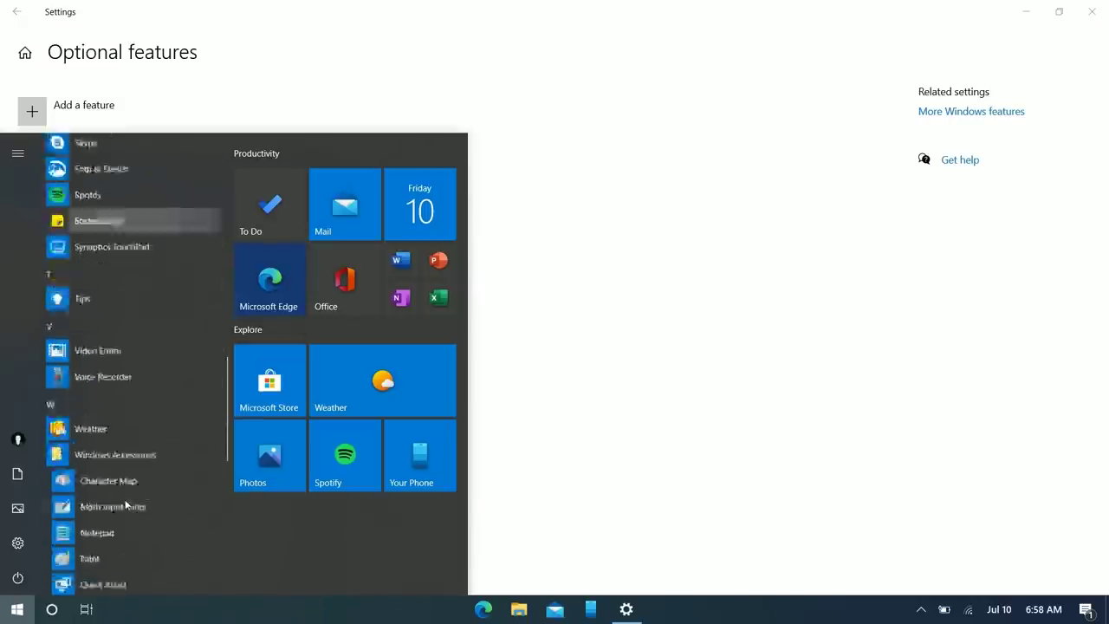
{"action": "scroll", "coordinate": [151, 281], "scroll_direction": "up", "scroll_amount": 5}
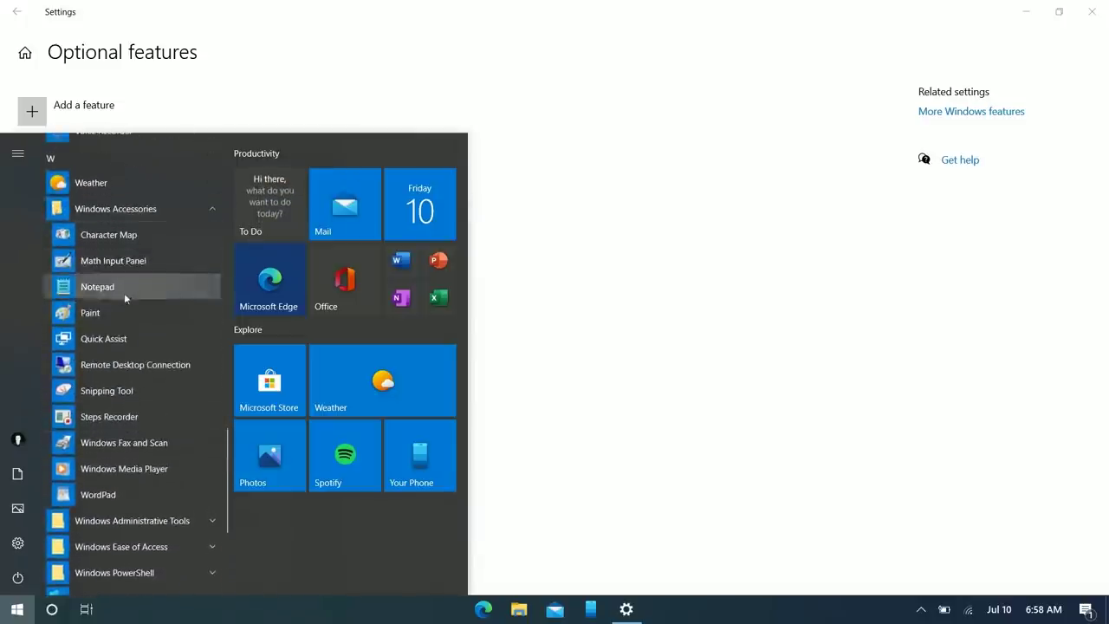
{"action": "scroll", "coordinate": [82, 368], "scroll_direction": "up", "scroll_amount": 1}
{"action": "right_click", "coordinate": [74, 379]}
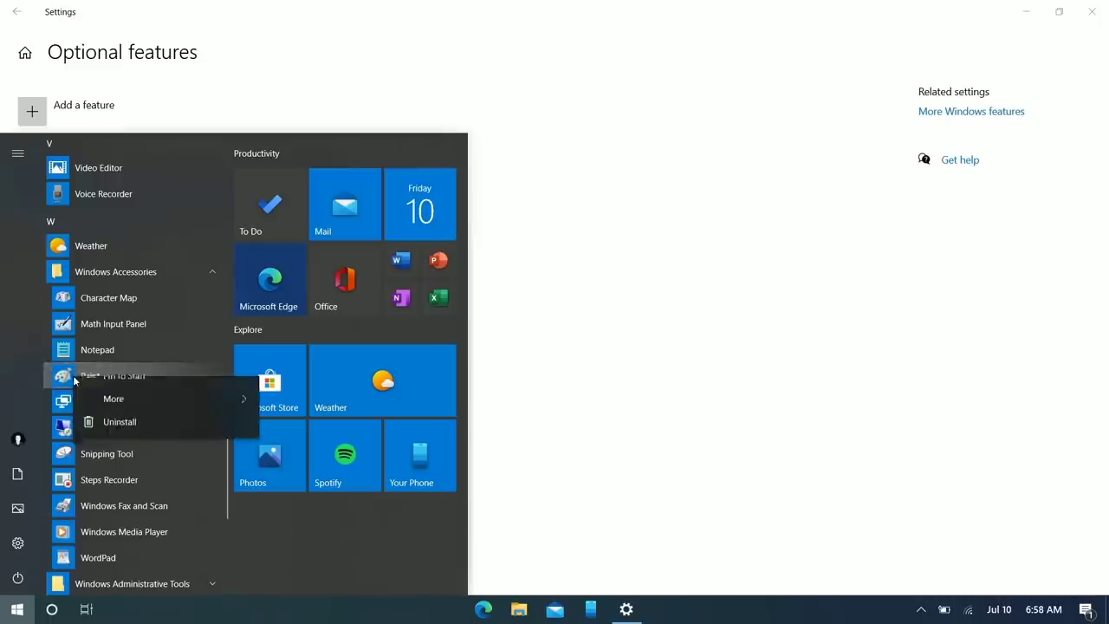
{"action": "mouse_move", "coordinate": [118, 422]}
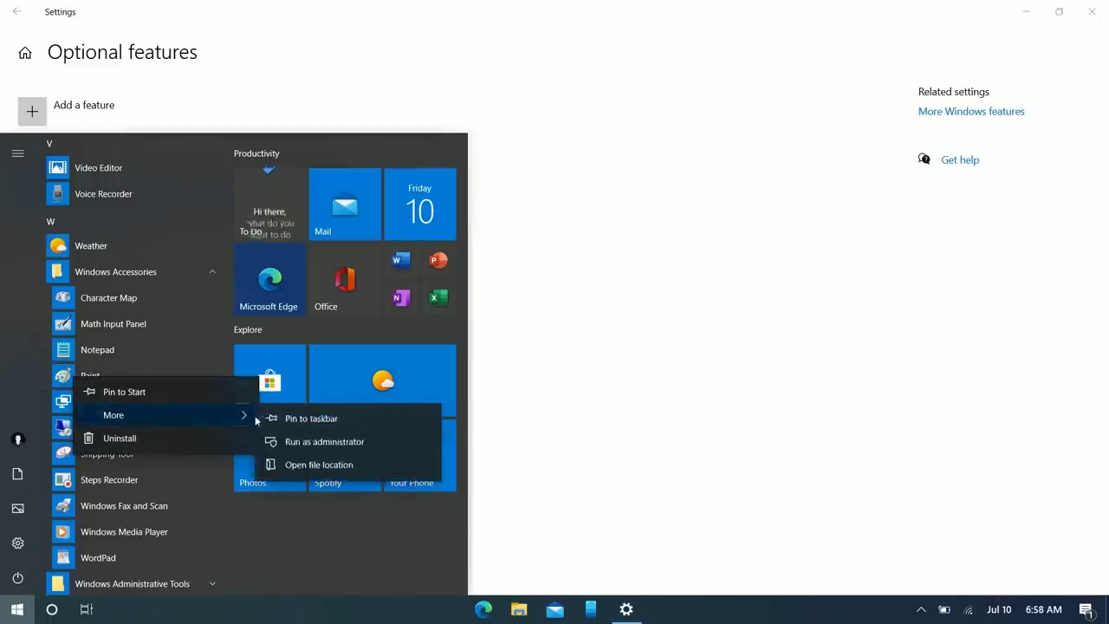
{"action": "left_click", "coordinate": [298, 467]}
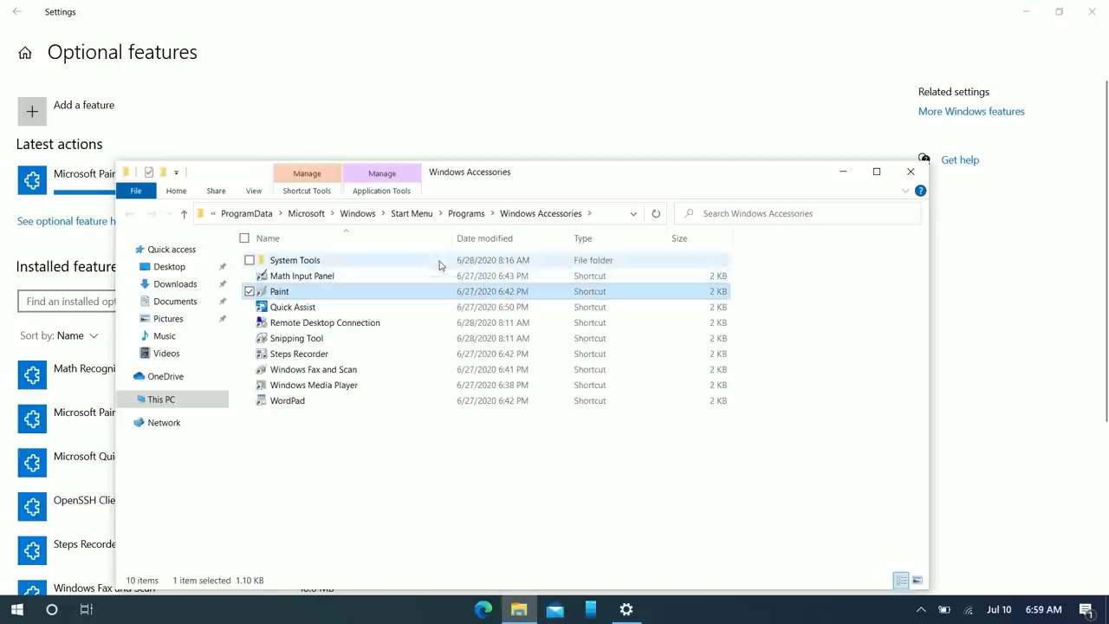
Step: Copy the Paint shortcut into the Programs folder with administrator permission and check its place in the Start menu's app list
{"action": "left_click", "coordinate": [466, 213]}
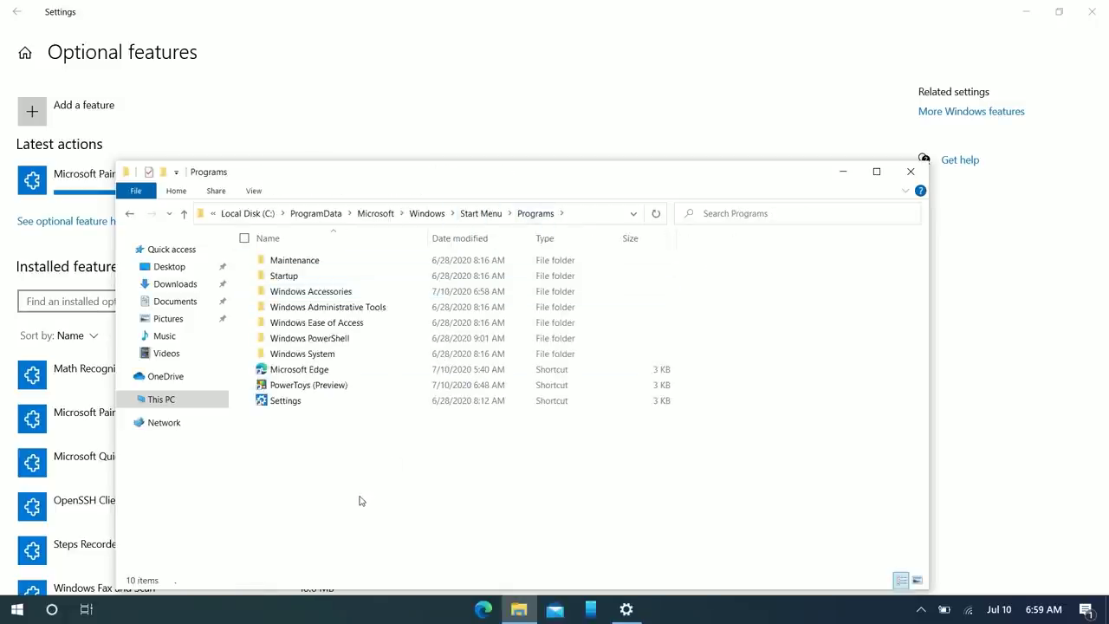
{"action": "key", "text": "ctrl+v"}
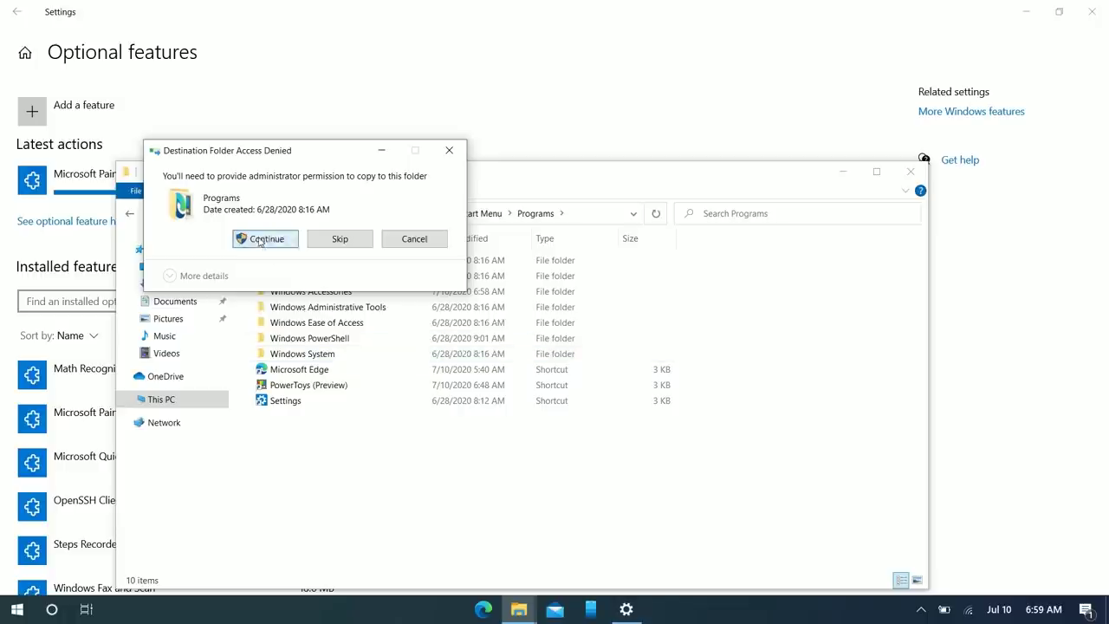
{"action": "left_click", "coordinate": [259, 240]}
{"action": "key", "text": "super"}
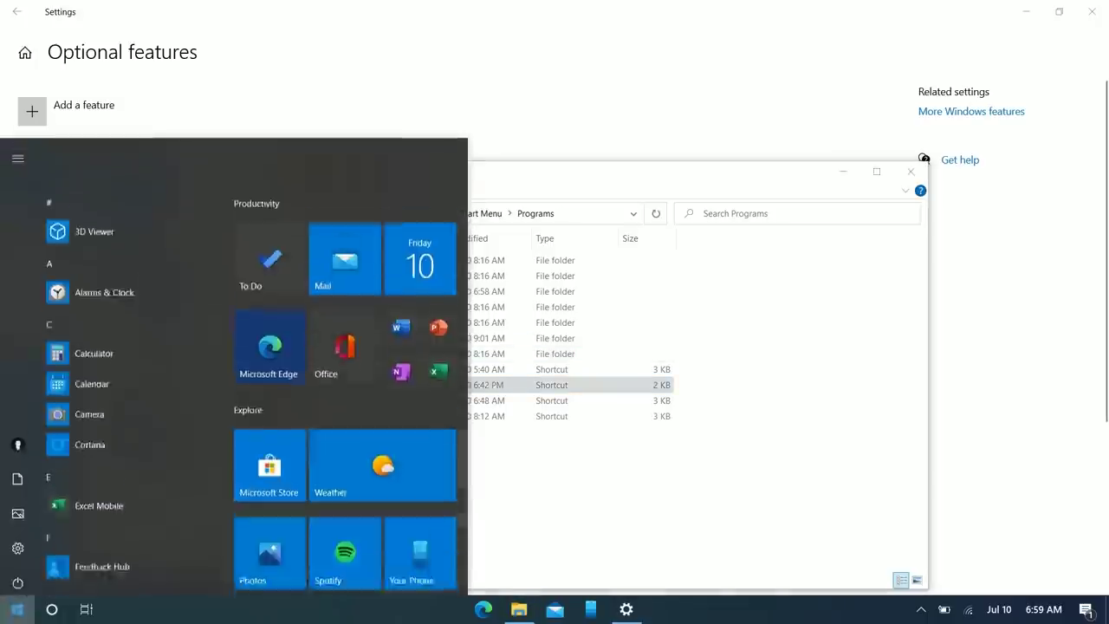
{"action": "scroll", "coordinate": [92, 491], "scroll_direction": "down", "scroll_amount": 10}
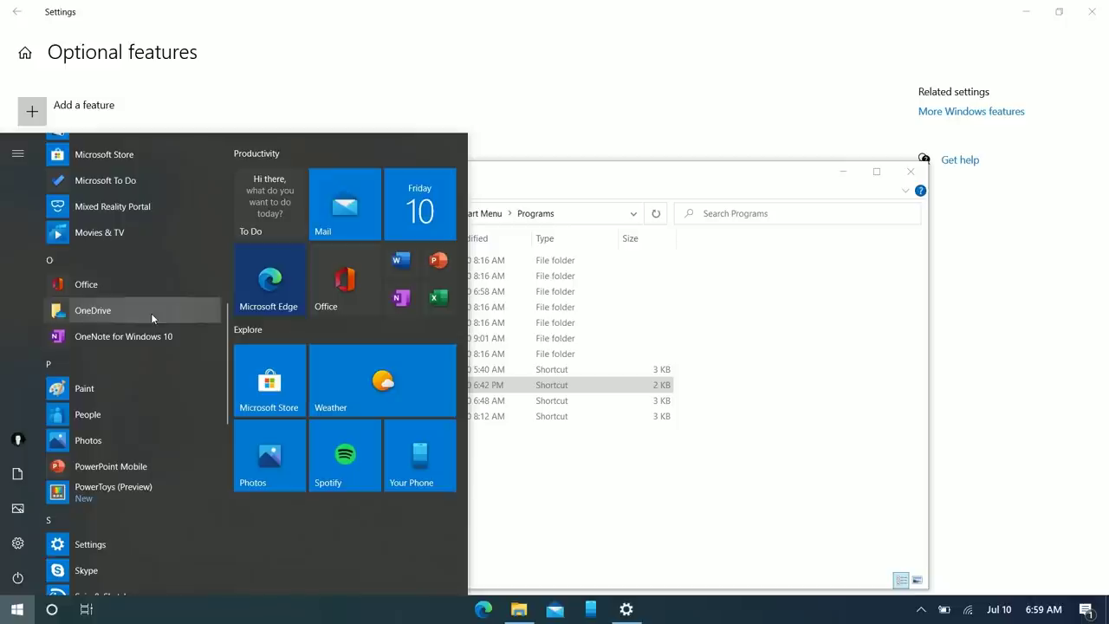
Step: Review the list of installed optional features, close Settings and open the Start menu
{"action": "left_click", "coordinate": [854, 148]}
{"action": "scroll", "coordinate": [854, 148], "scroll_direction": "down", "scroll_amount": 10}
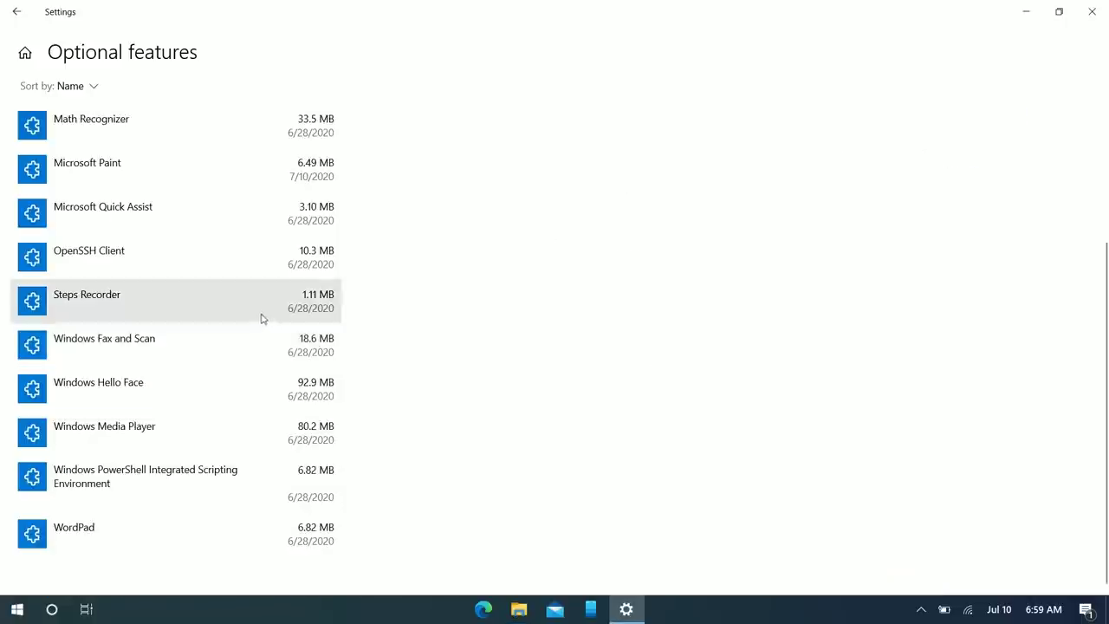
{"action": "scroll", "coordinate": [414, 273], "scroll_direction": "up", "scroll_amount": 3}
{"action": "scroll", "coordinate": [414, 274], "scroll_direction": "down", "scroll_amount": 3}
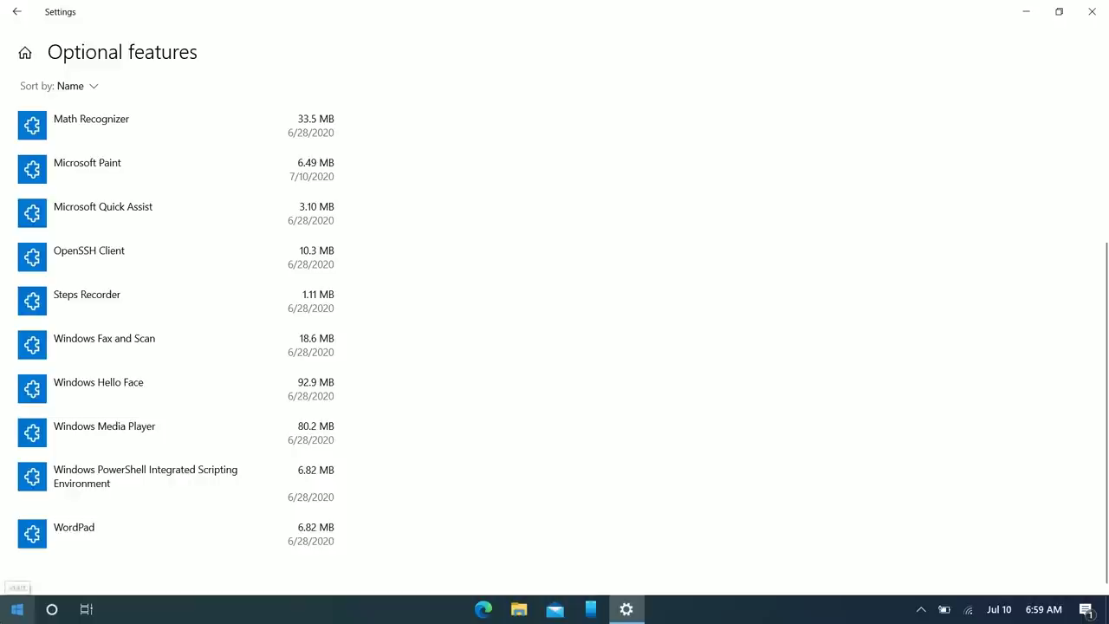
{"action": "scroll", "coordinate": [246, 438], "scroll_direction": "up", "scroll_amount": 3}
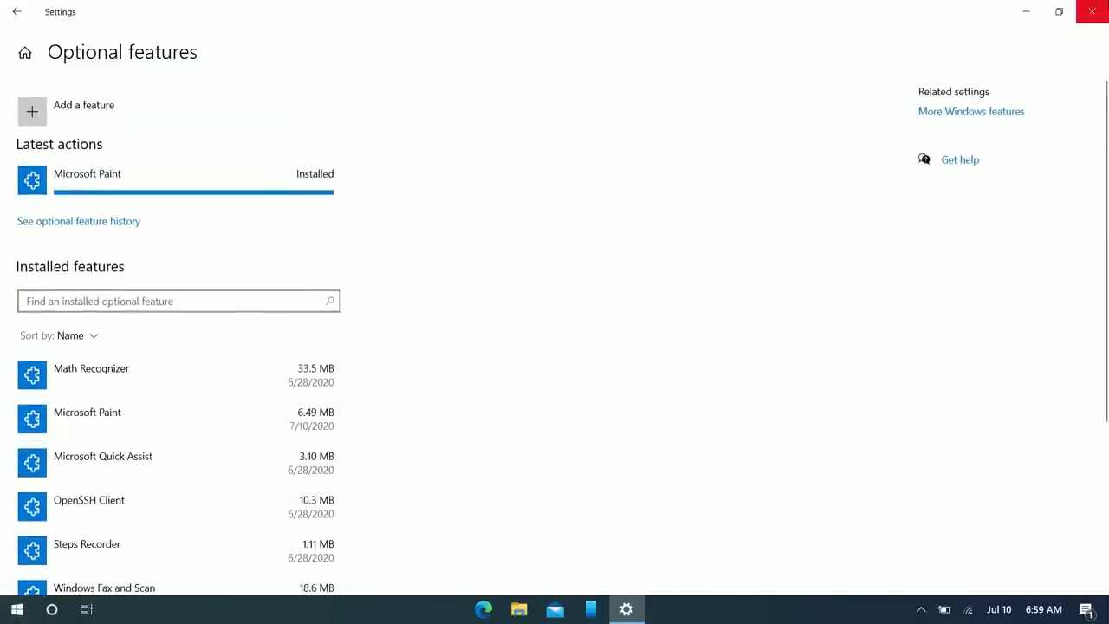
{"action": "left_click", "coordinate": [1091, 11]}
{"action": "key", "text": "super"}
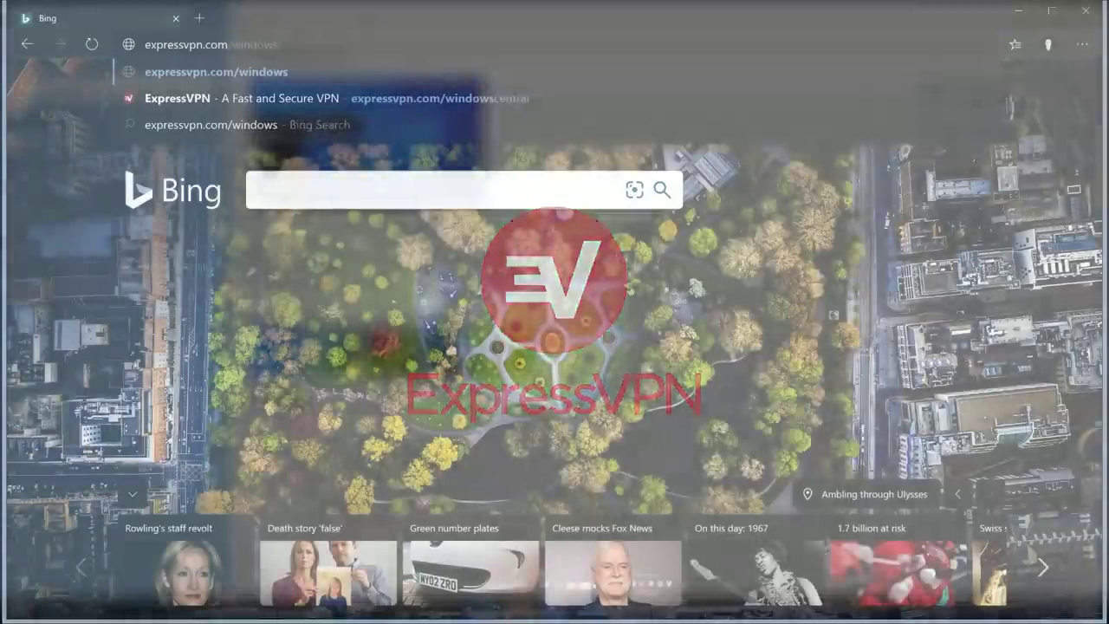
Step: Open expressvpn.com/windowscentral in the browser and look through the ExpressVPN offer page
{"action": "type", "text": "central"}
{"action": "key", "text": "Return"}
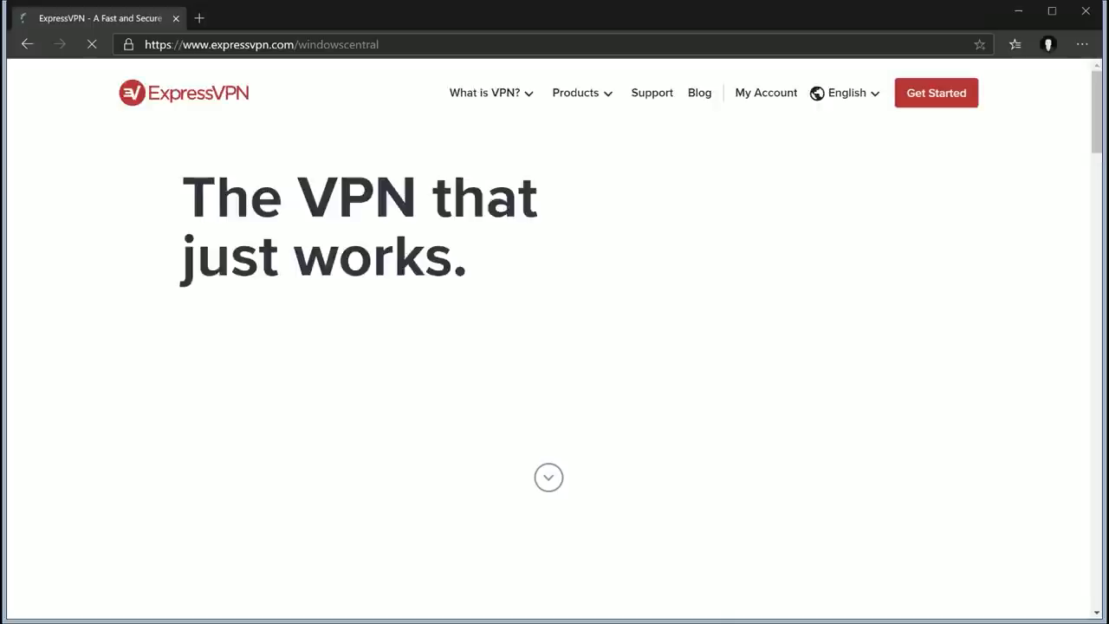
{"action": "scroll", "coordinate": [892, 239], "scroll_direction": "down", "scroll_amount": 4}
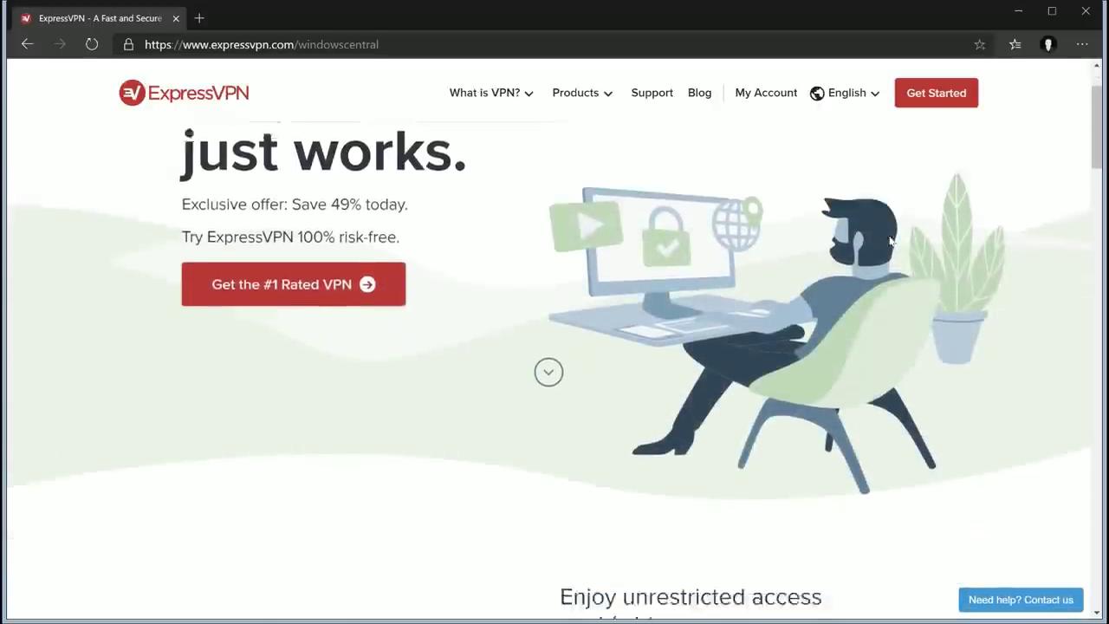
{"action": "scroll", "coordinate": [889, 236], "scroll_direction": "down", "scroll_amount": 3}
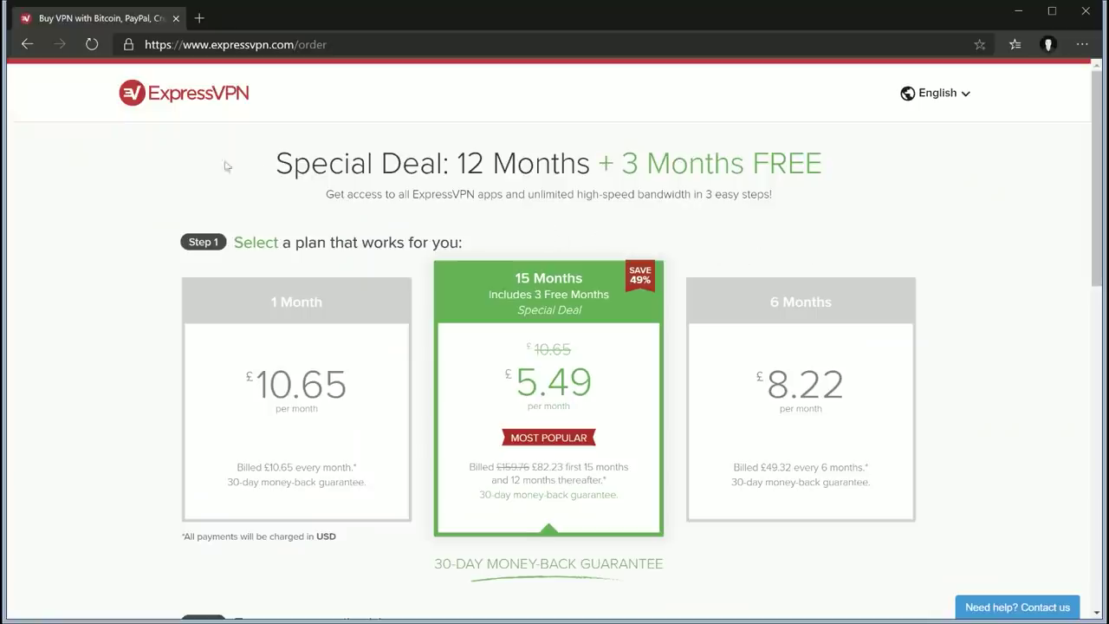
Step: Examine the special deal and plans on the ExpressVPN order page and the connection steps on its Windows page
{"action": "left_click_drag", "start_coordinate": [275, 165], "coordinate": [834, 177]}
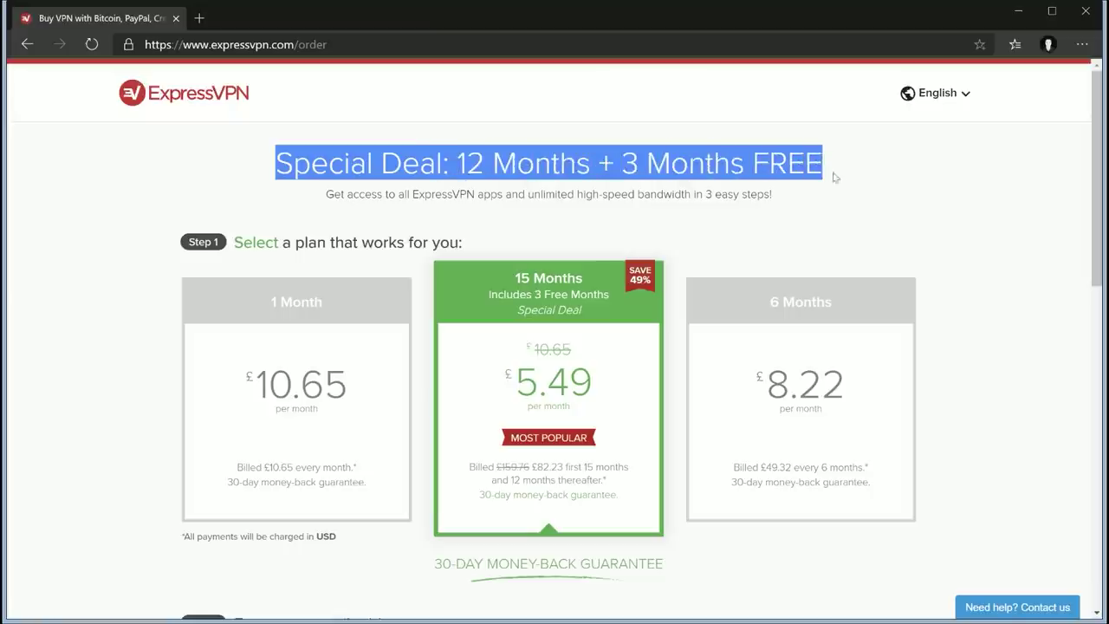
{"action": "left_click", "coordinate": [908, 205]}
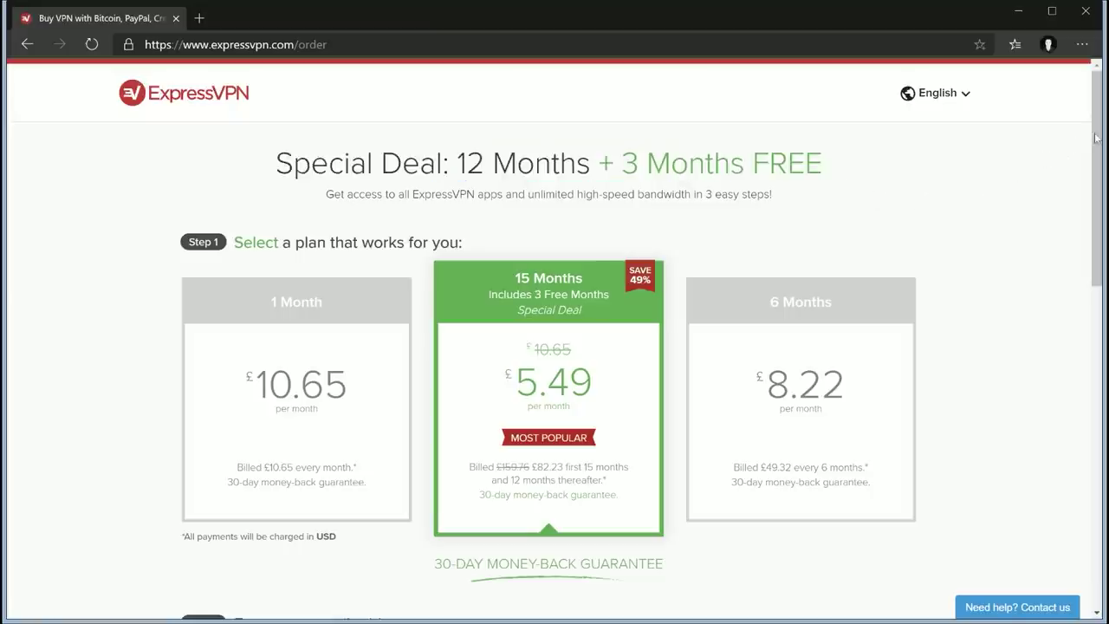
{"action": "left_click_drag", "start_coordinate": [1096, 137], "coordinate": [1103, 278]}
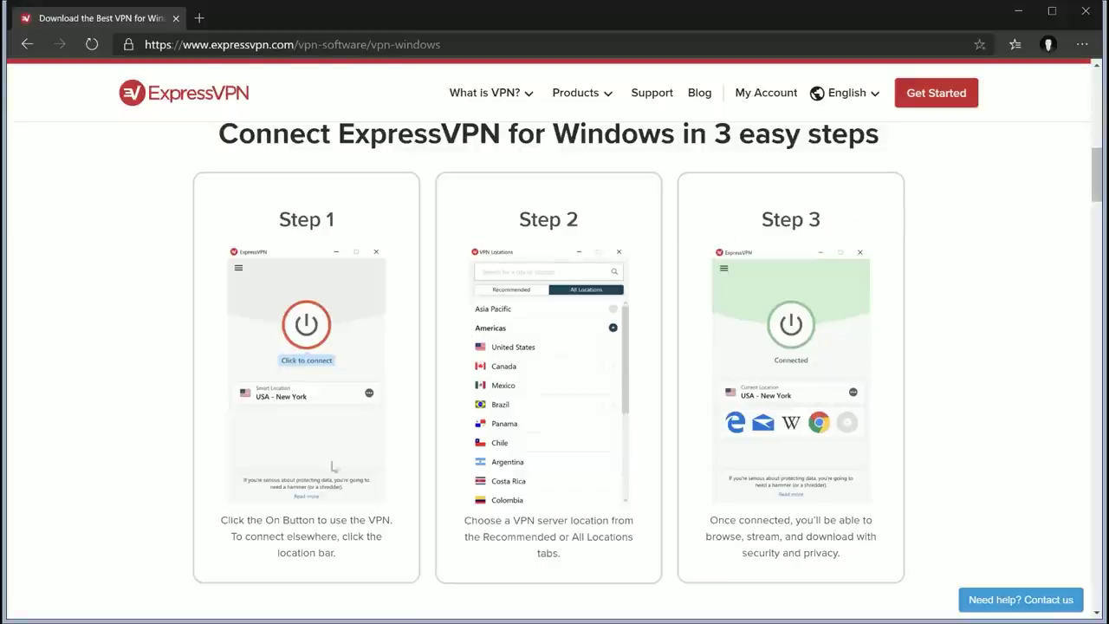
{"action": "left_click_drag", "start_coordinate": [1091, 182], "coordinate": [1097, 130]}
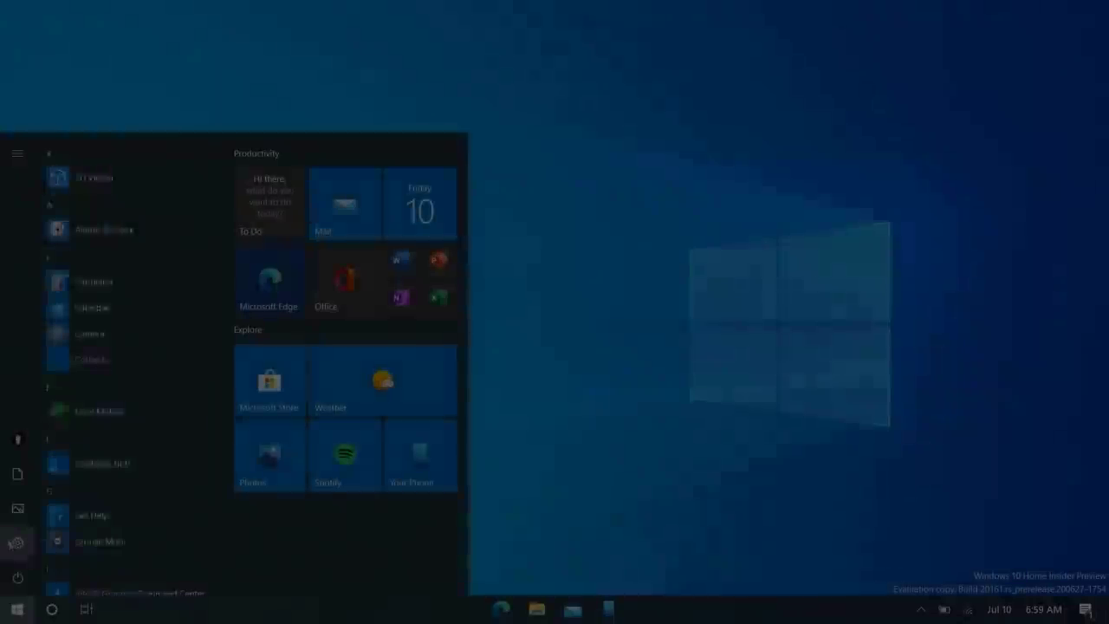
Step: Open the Colors page of the Personalization settings and set the Windows color to Light
{"action": "left_click", "coordinate": [11, 546]}
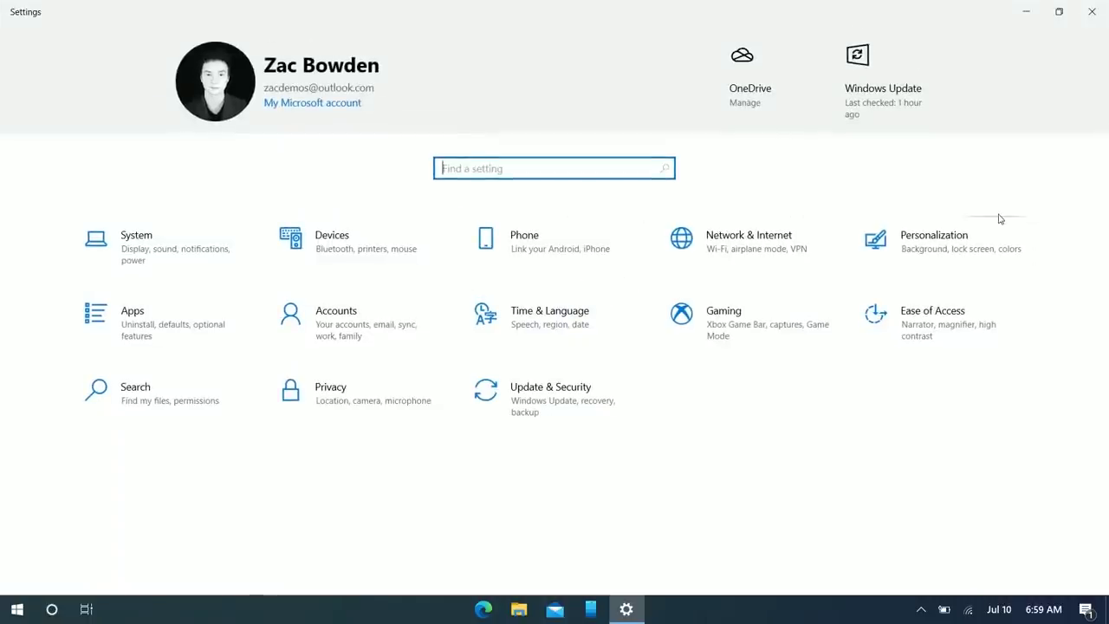
{"action": "left_click", "coordinate": [972, 240]}
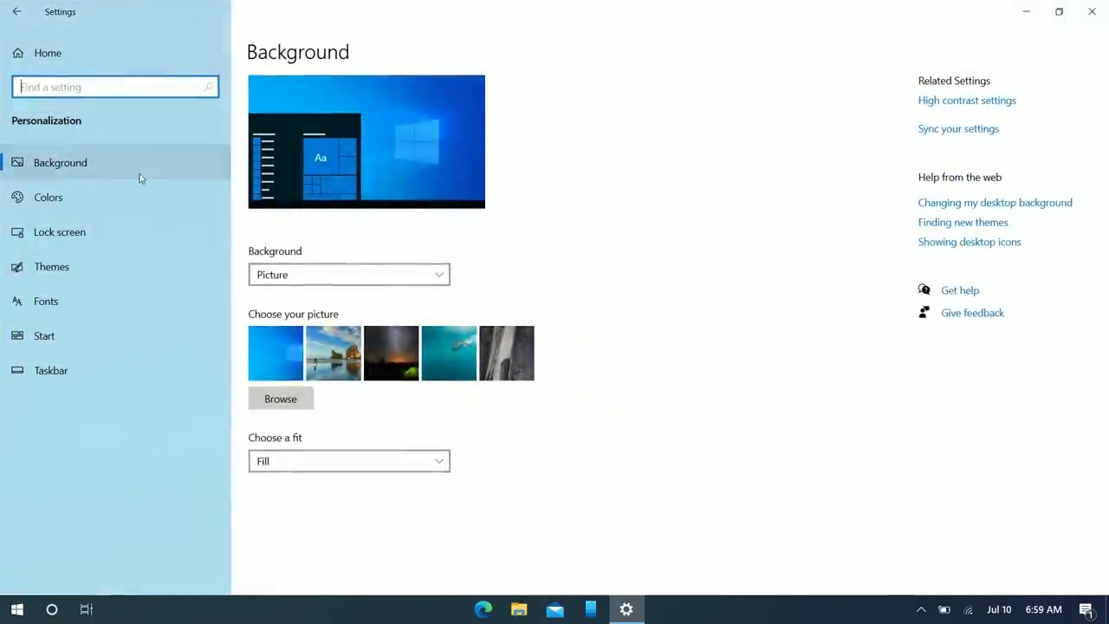
{"action": "left_click", "coordinate": [119, 194]}
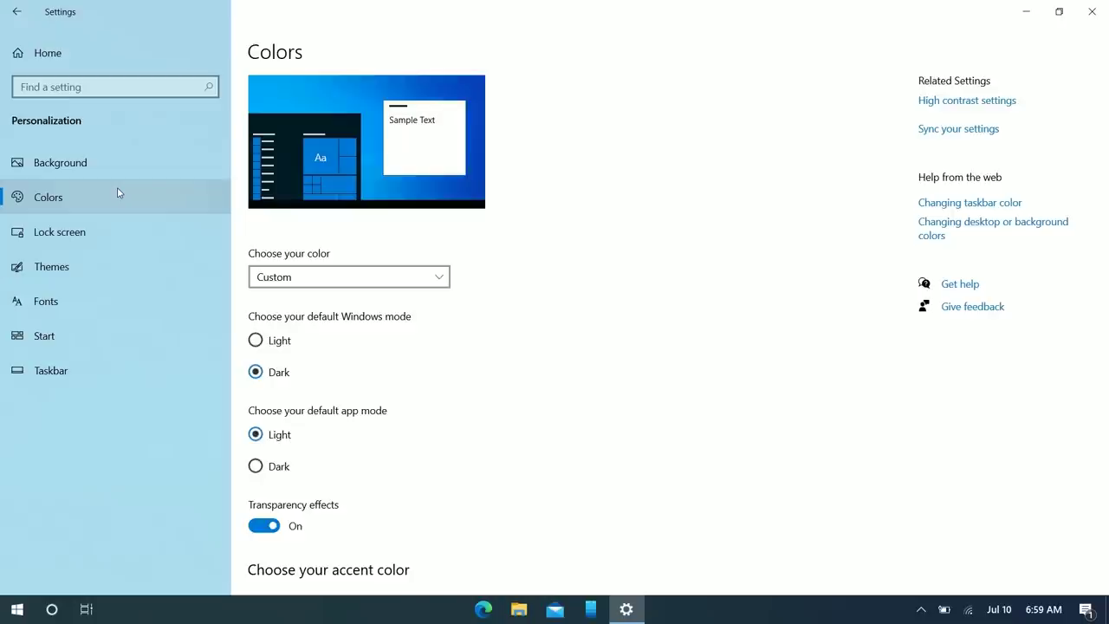
{"action": "left_click", "coordinate": [290, 278]}
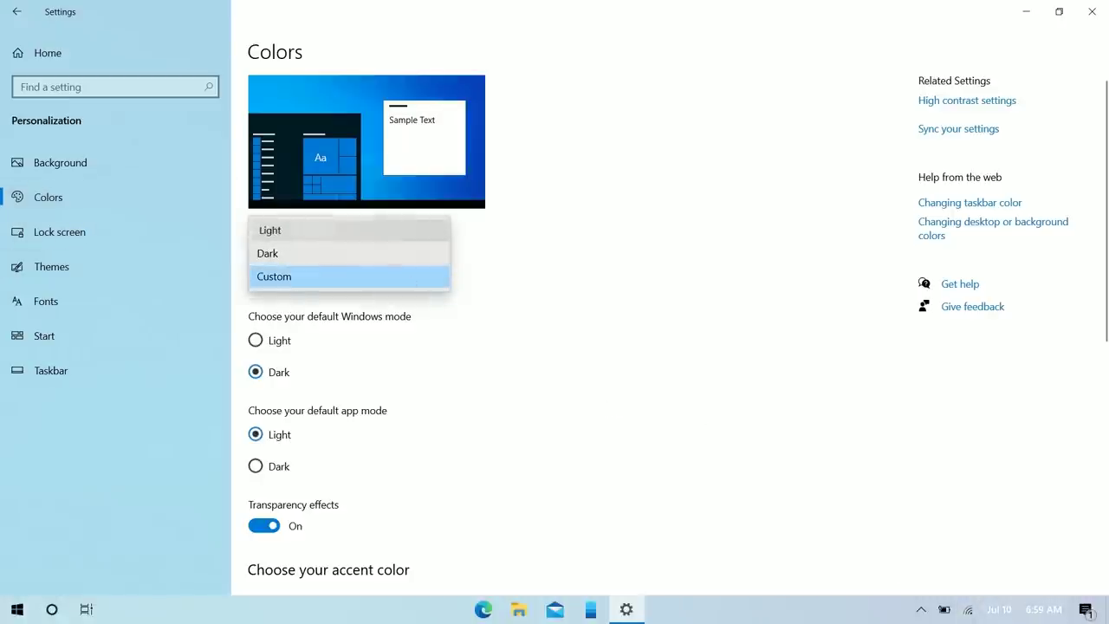
Step: Set the taskbar clock's text color to BTNTEXT in T-Clock Options and confirm
{"action": "right_click", "coordinate": [997, 609]}
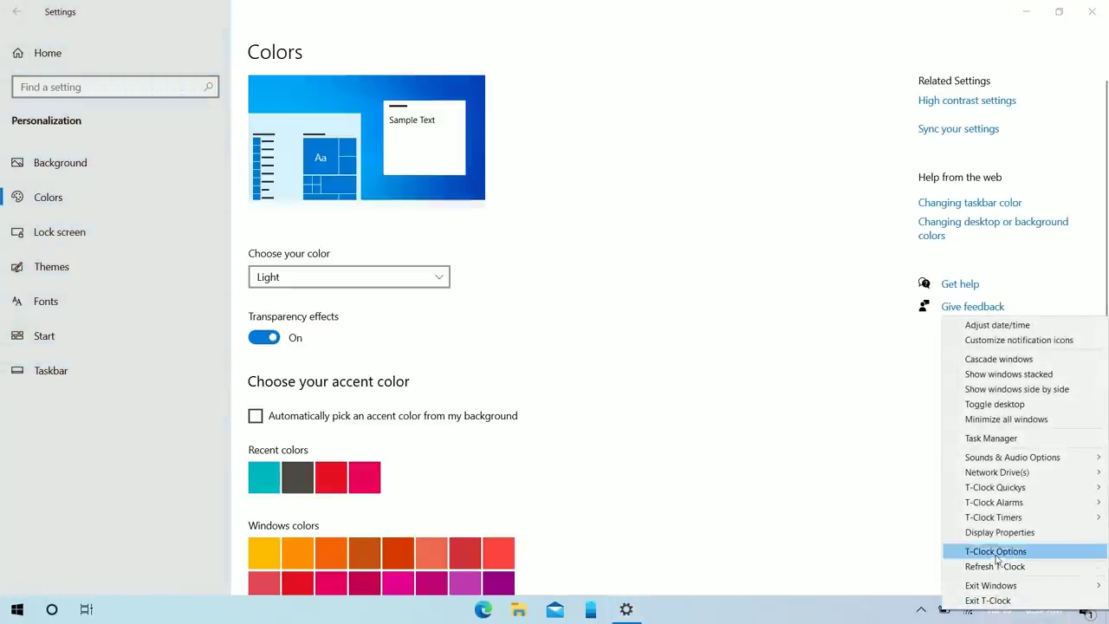
{"action": "left_click", "coordinate": [996, 554]}
{"action": "left_click", "coordinate": [854, 316]}
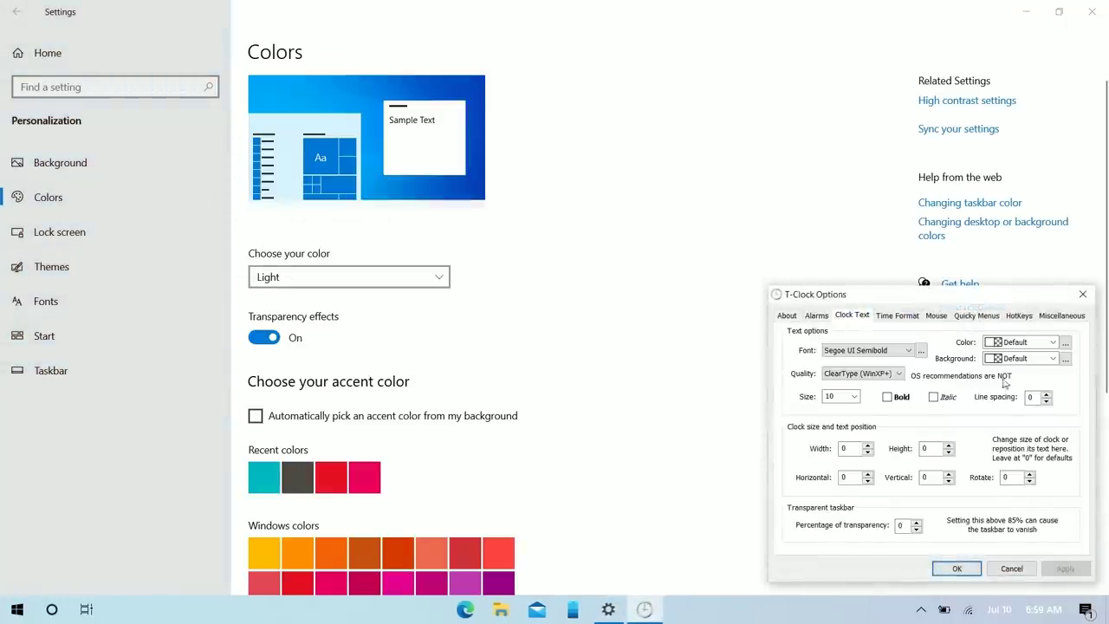
{"action": "left_click", "coordinate": [1052, 342]}
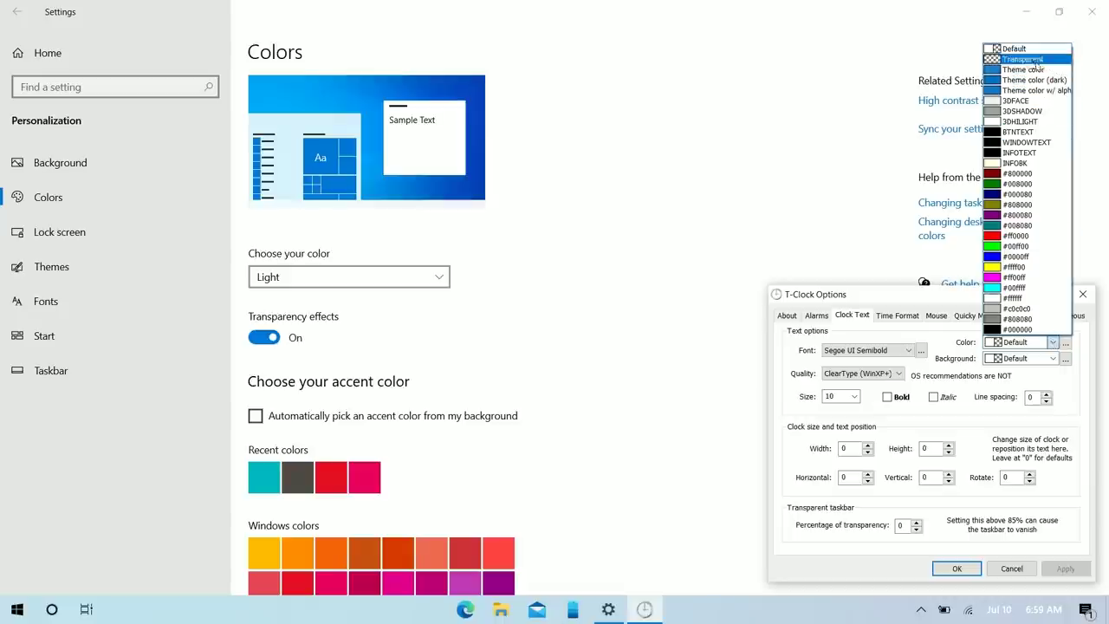
{"action": "left_click", "coordinate": [1020, 133]}
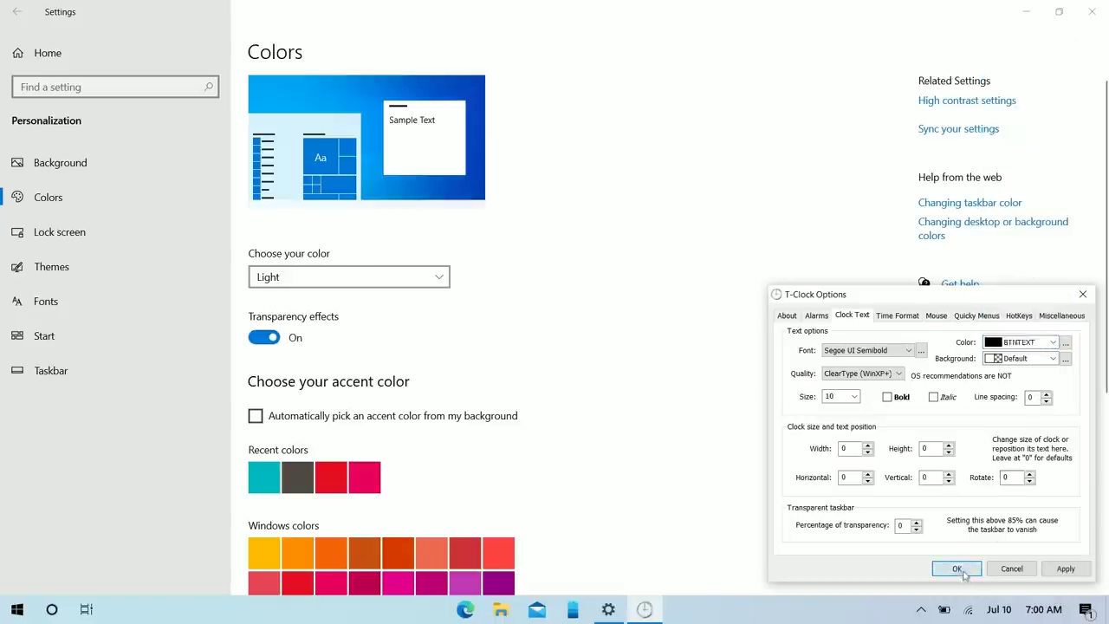
{"action": "left_click", "coordinate": [959, 570]}
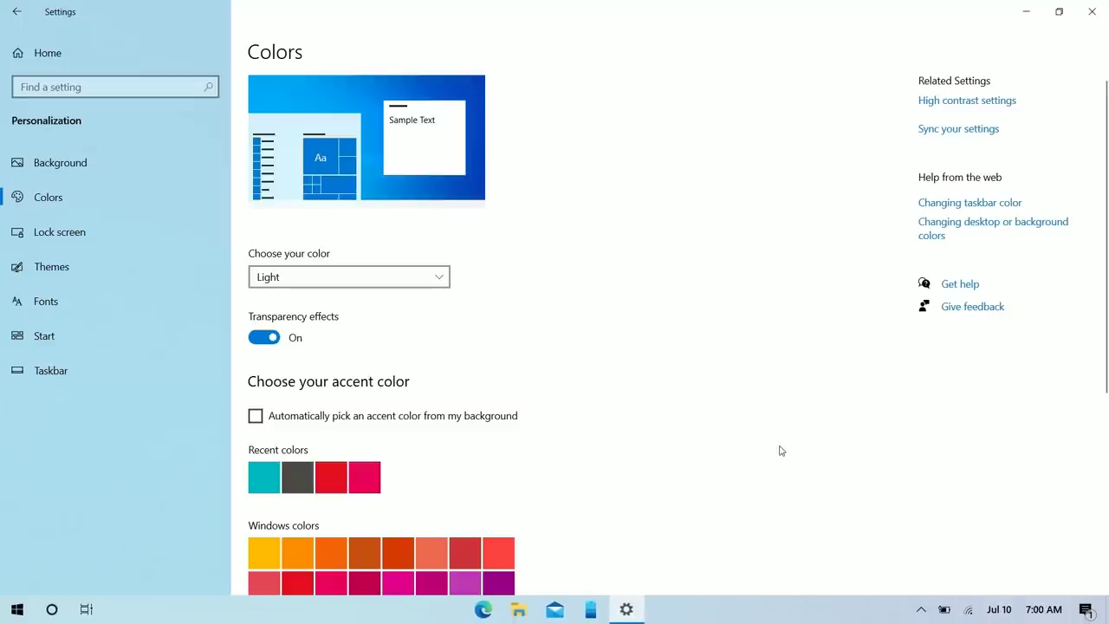
Step: Minimize Settings and view the desktop, taskbar and Start menu in the light theme
{"action": "left_click", "coordinate": [1022, 8]}
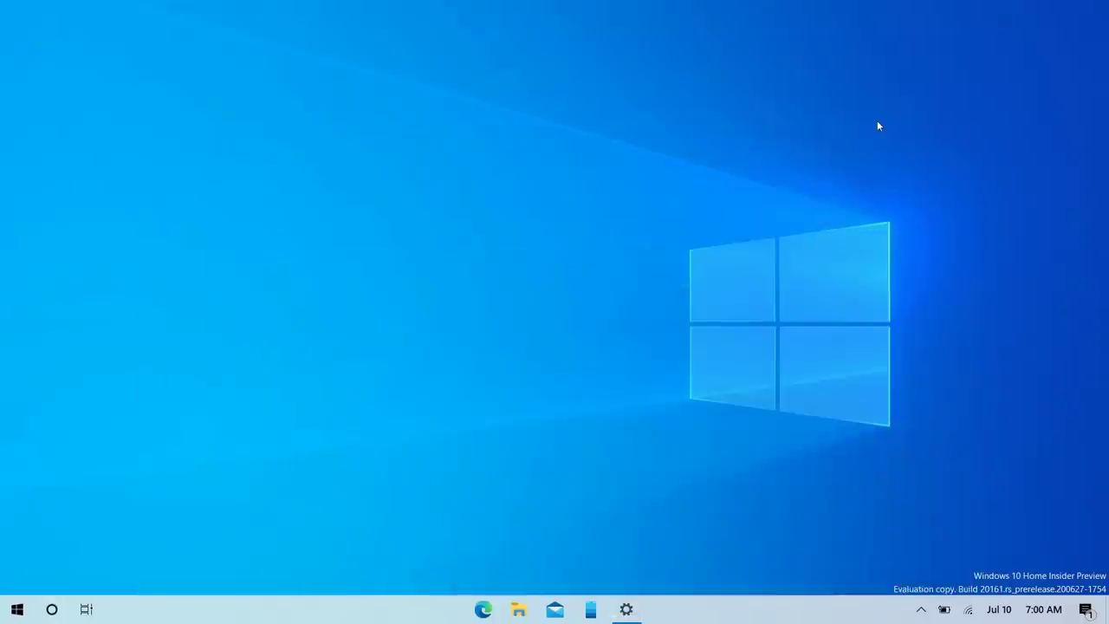
{"action": "key", "text": "super"}
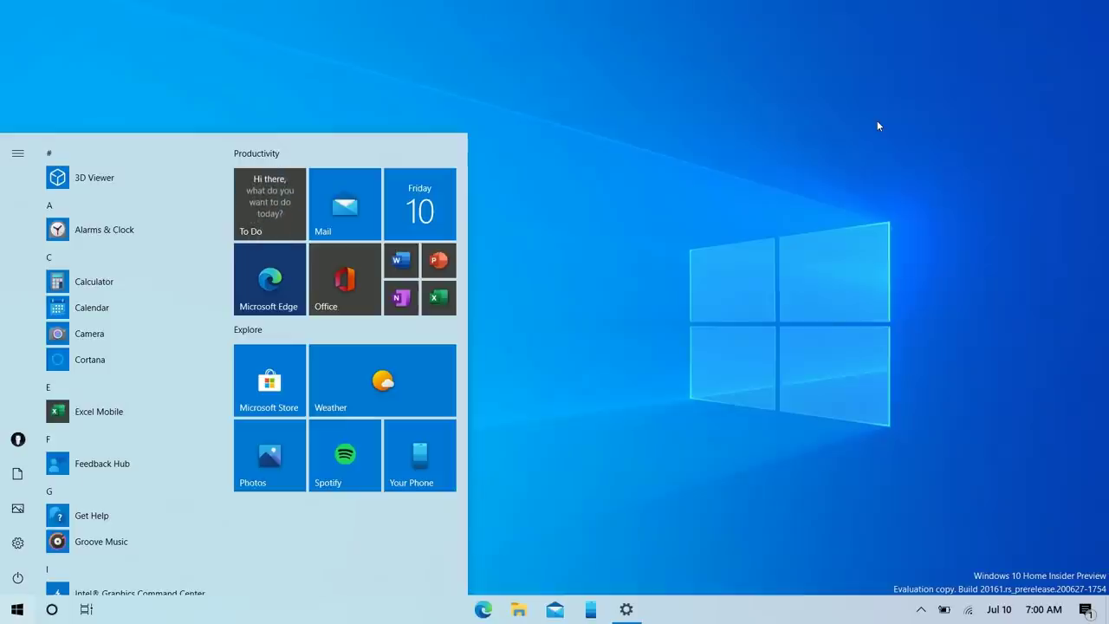
{"action": "key", "text": "super"}
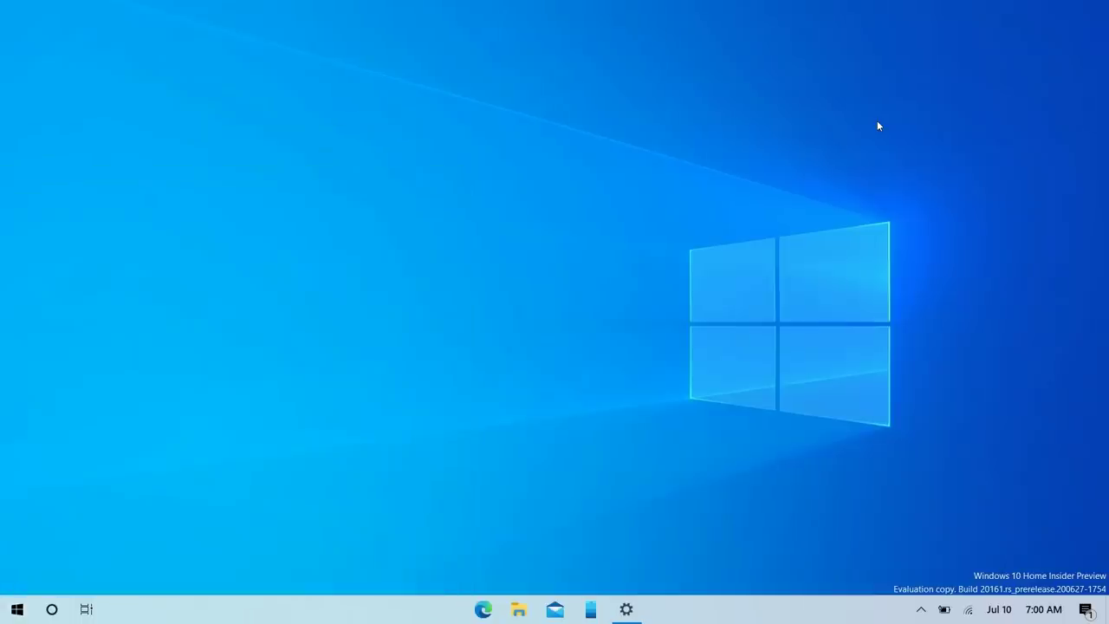
Step: Switch to Microsoft Edge and open the website wallpaperhub.app
{"action": "left_click", "coordinate": [478, 608]}
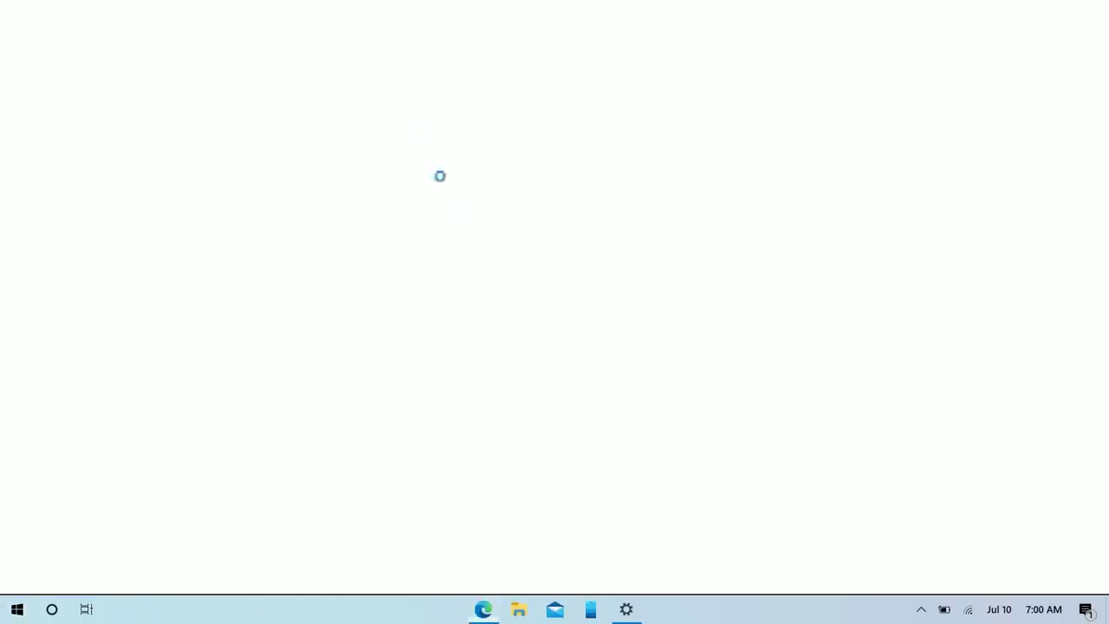
{"action": "type", "text": "wallpaperj"}
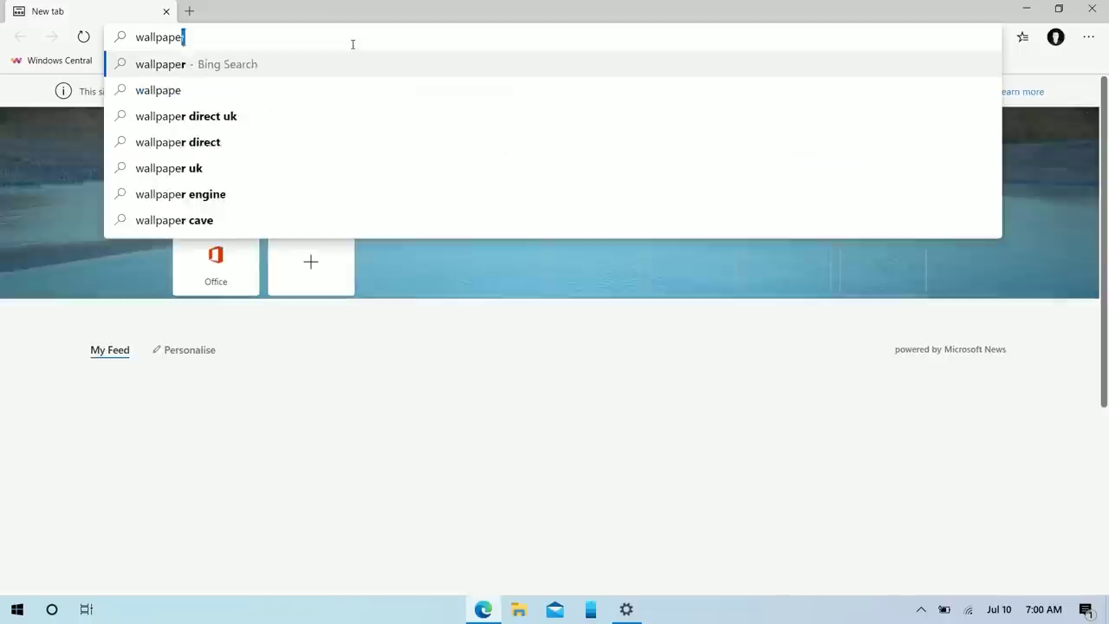
{"action": "key", "text": "BackSpace"}
{"action": "type", "text": "uu"}
{"action": "key", "text": "BackSpace"}
{"action": "key", "text": "BackSpace"}
{"action": "type", "text": "hub.ap"}
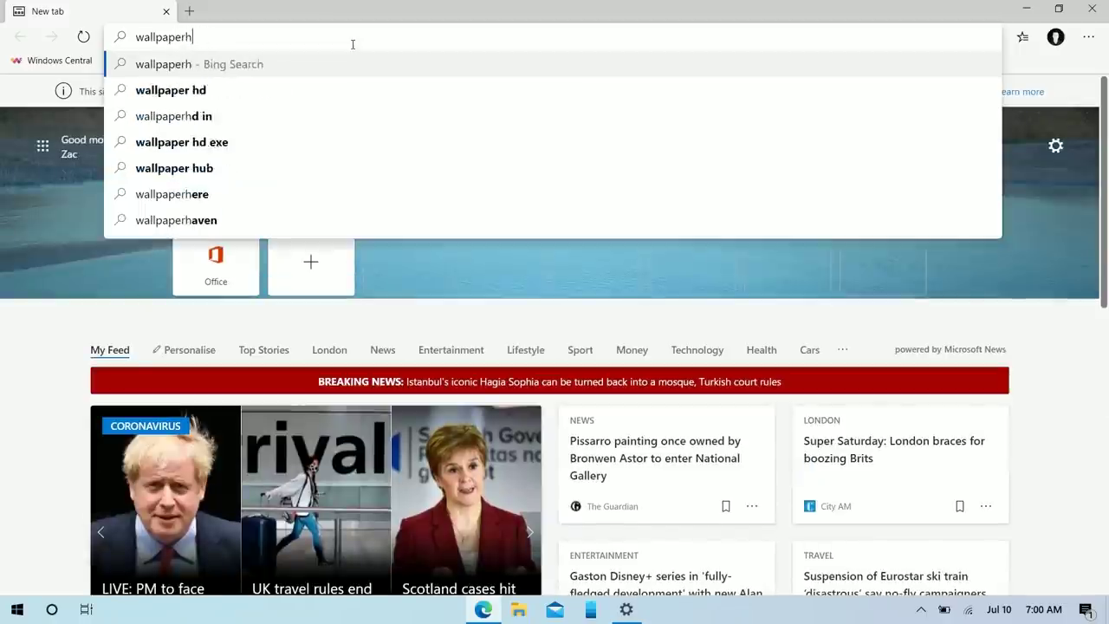
{"action": "type", "text": "p"}
{"action": "key", "text": "Return"}
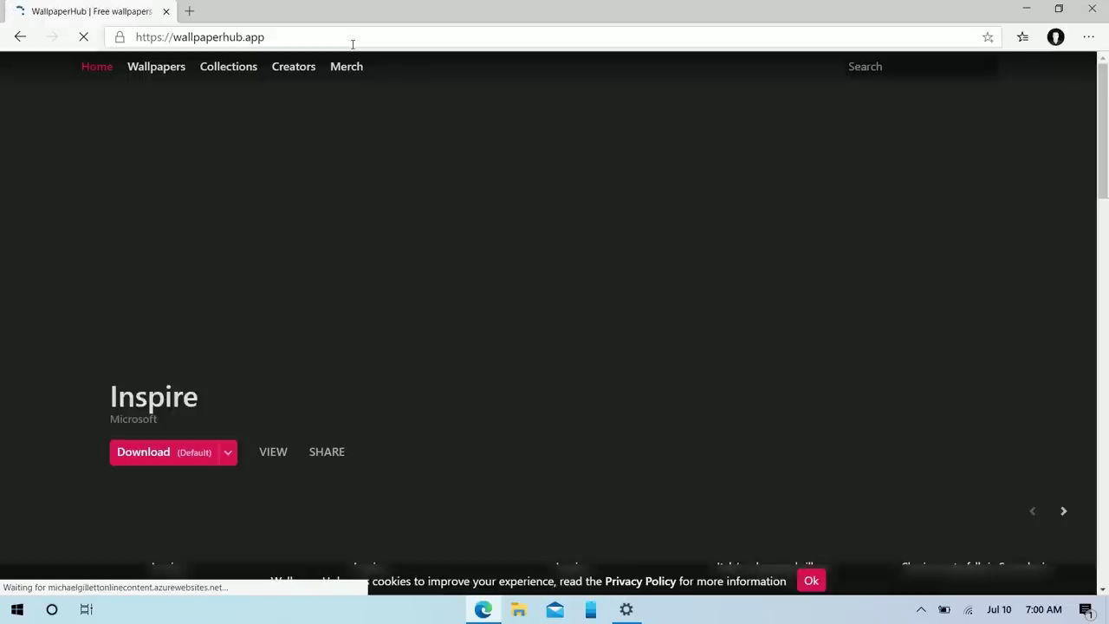
Step: Open the white Inspire wallpaper by Microsoft on WallpaperHub and open its full image from the download size options
{"action": "scroll", "coordinate": [619, 401], "scroll_direction": "down", "scroll_amount": 3}
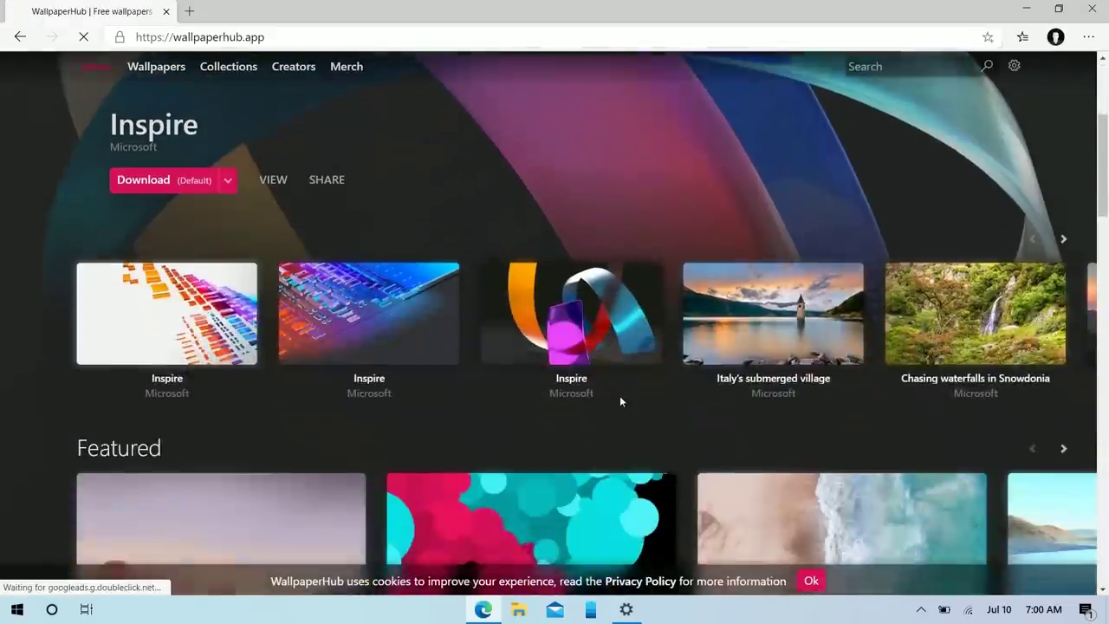
{"action": "left_click", "coordinate": [157, 317]}
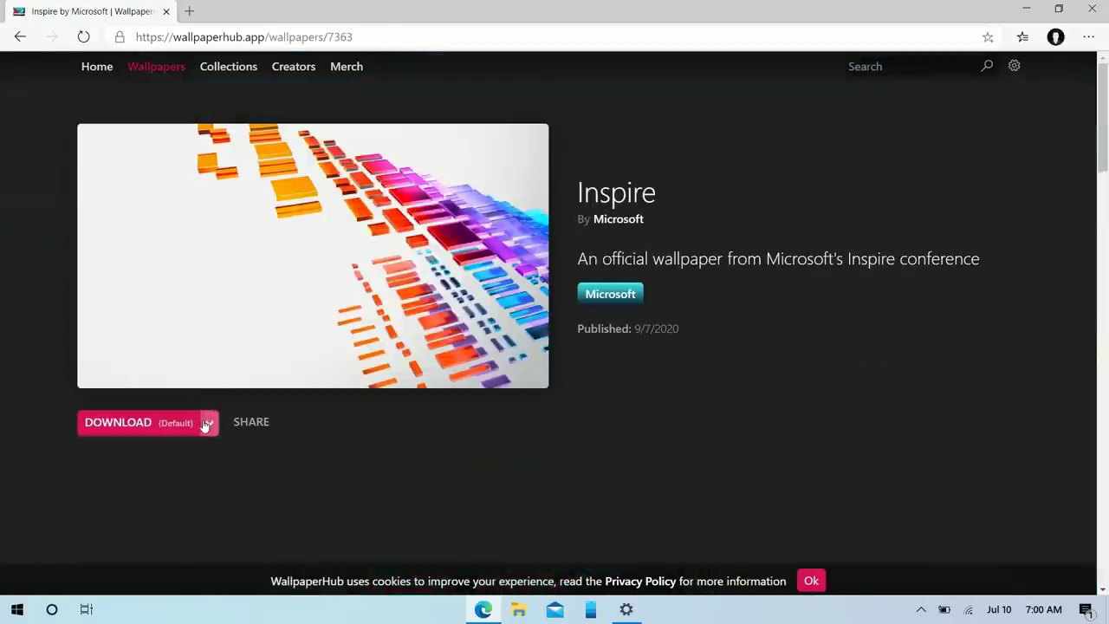
{"action": "left_click", "coordinate": [208, 423]}
{"action": "scroll", "coordinate": [143, 490], "scroll_direction": "down", "scroll_amount": 2}
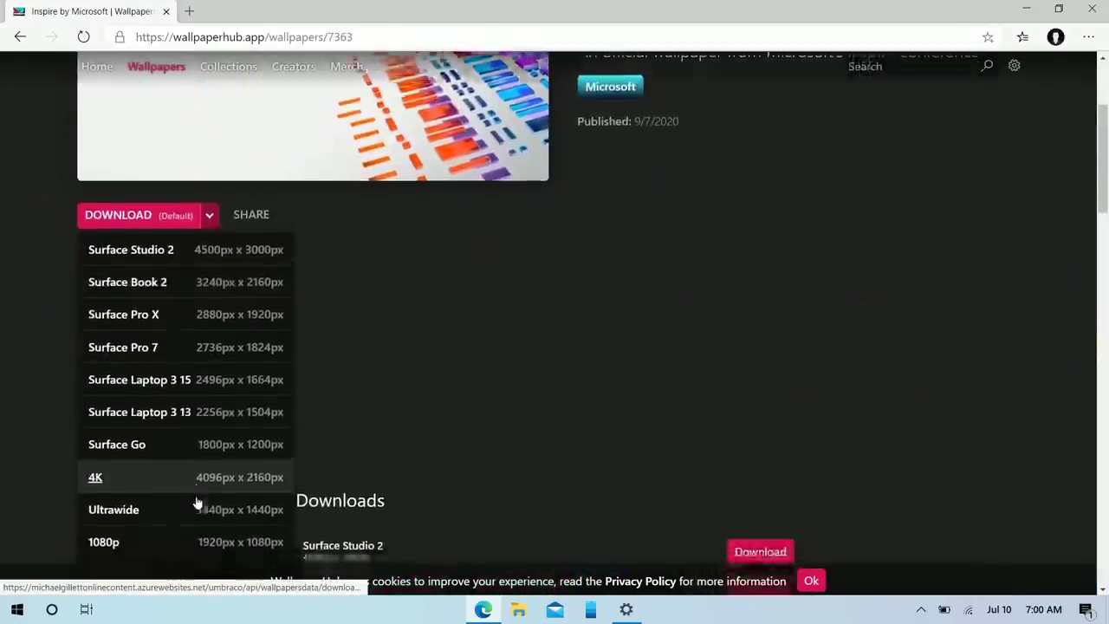
{"action": "scroll", "coordinate": [197, 502], "scroll_direction": "down", "scroll_amount": 2}
{"action": "left_click", "coordinate": [128, 424]}
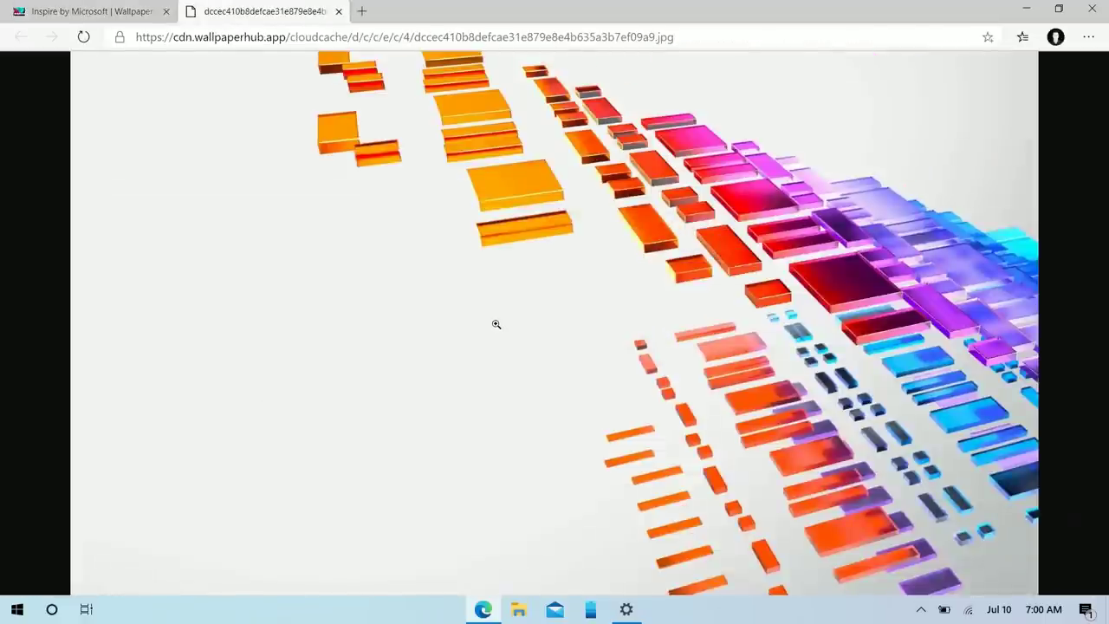
Step: Save the wallpaper image as a JPEG in the Pictures folder
{"action": "right_click", "coordinate": [496, 324]}
{"action": "left_click", "coordinate": [546, 361]}
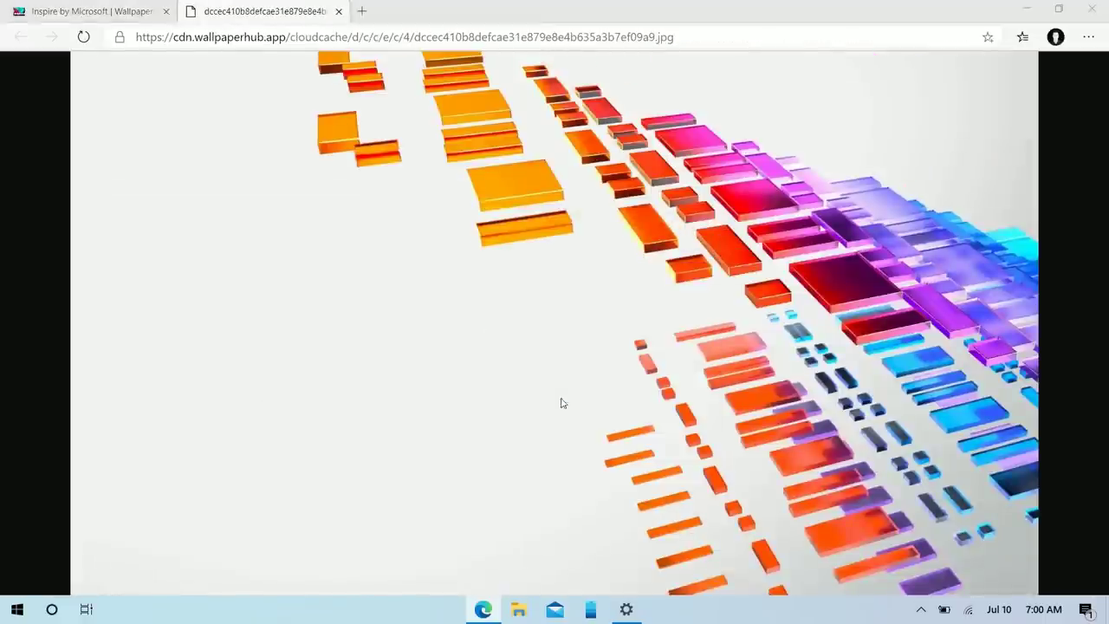
{"action": "left_click", "coordinate": [54, 117]}
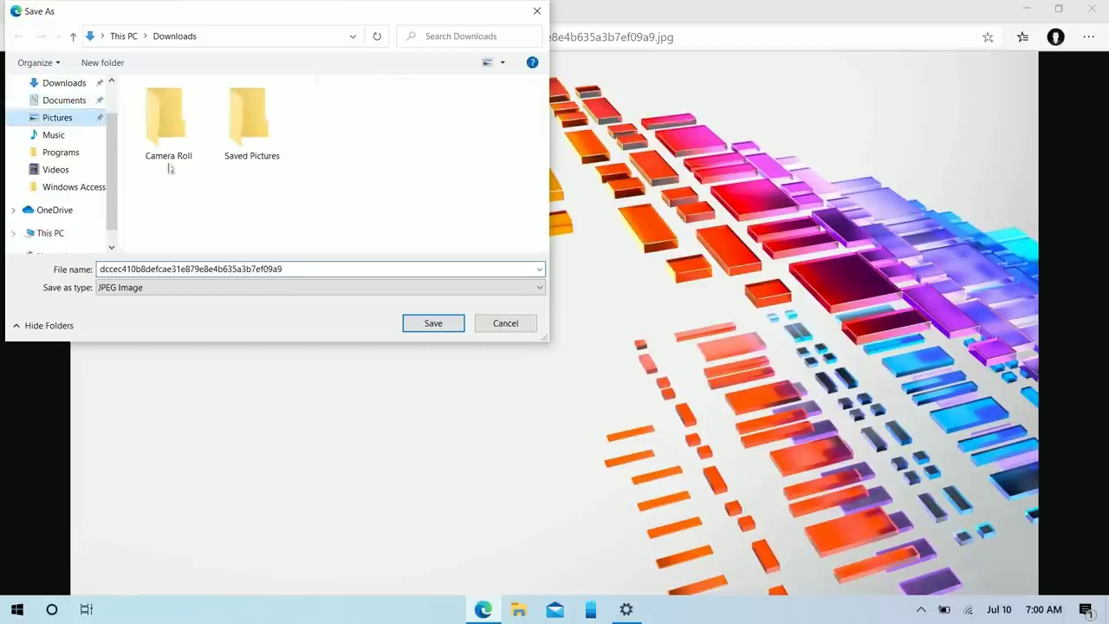
{"action": "left_click", "coordinate": [425, 322]}
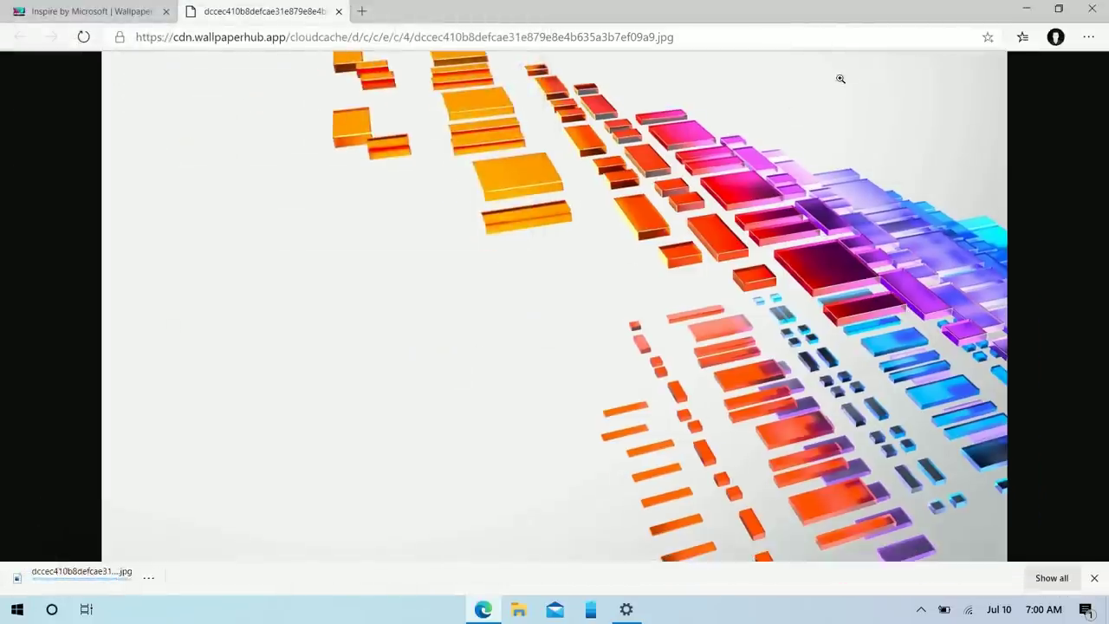
Step: Show the downloaded Inspire image in its folder, set it as the desktop background, and minimize the open windows
{"action": "left_click", "coordinate": [150, 576]}
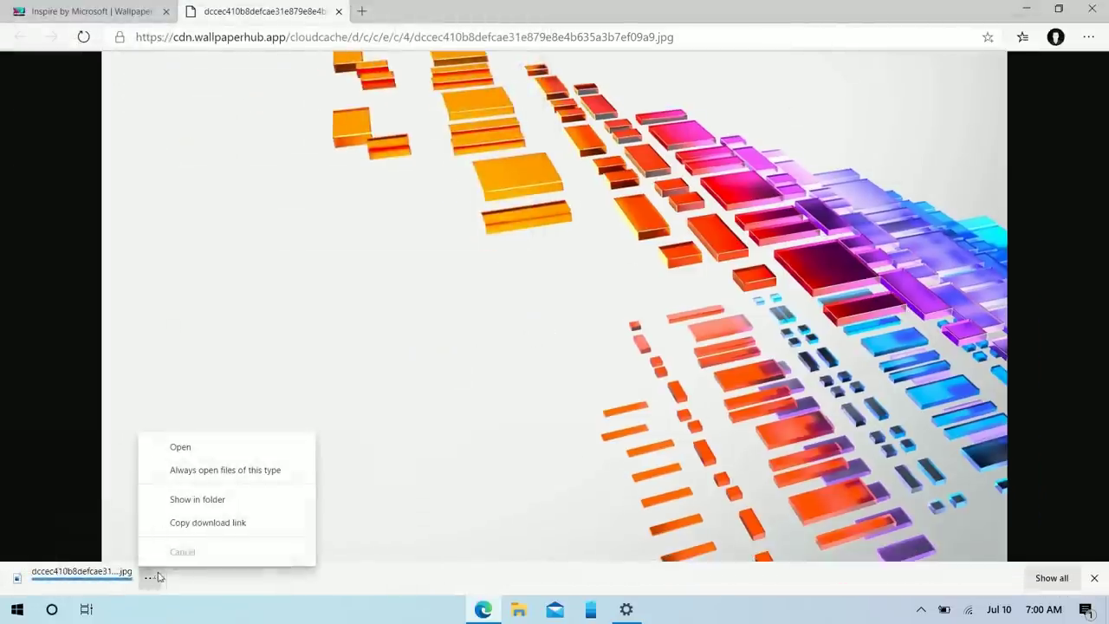
{"action": "left_click", "coordinate": [206, 499]}
{"action": "right_click", "coordinate": [438, 295]}
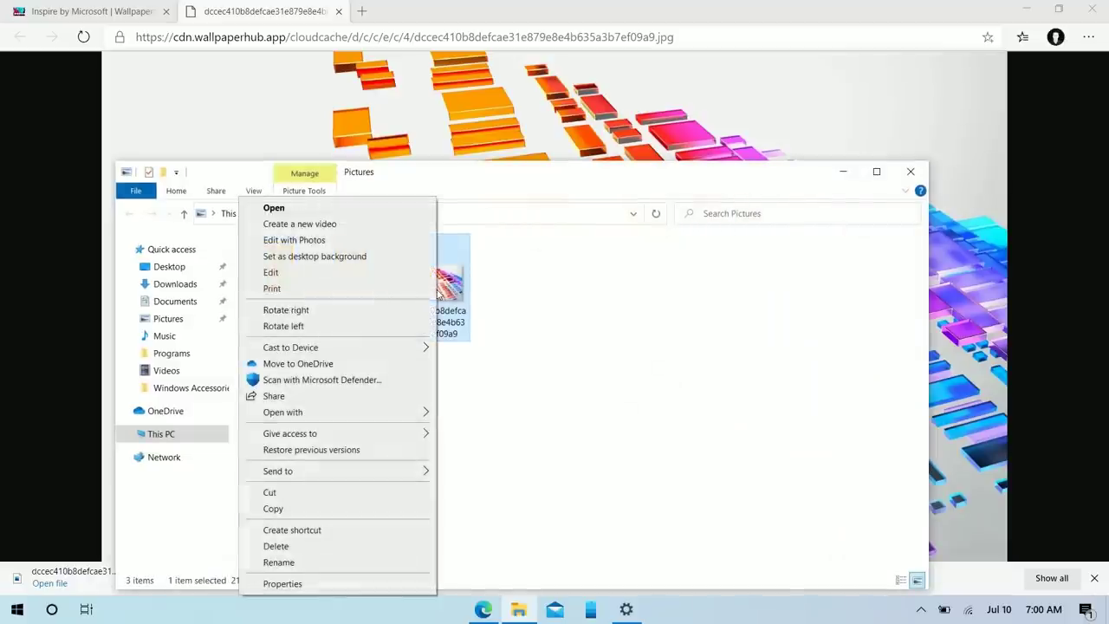
{"action": "left_click", "coordinate": [295, 254]}
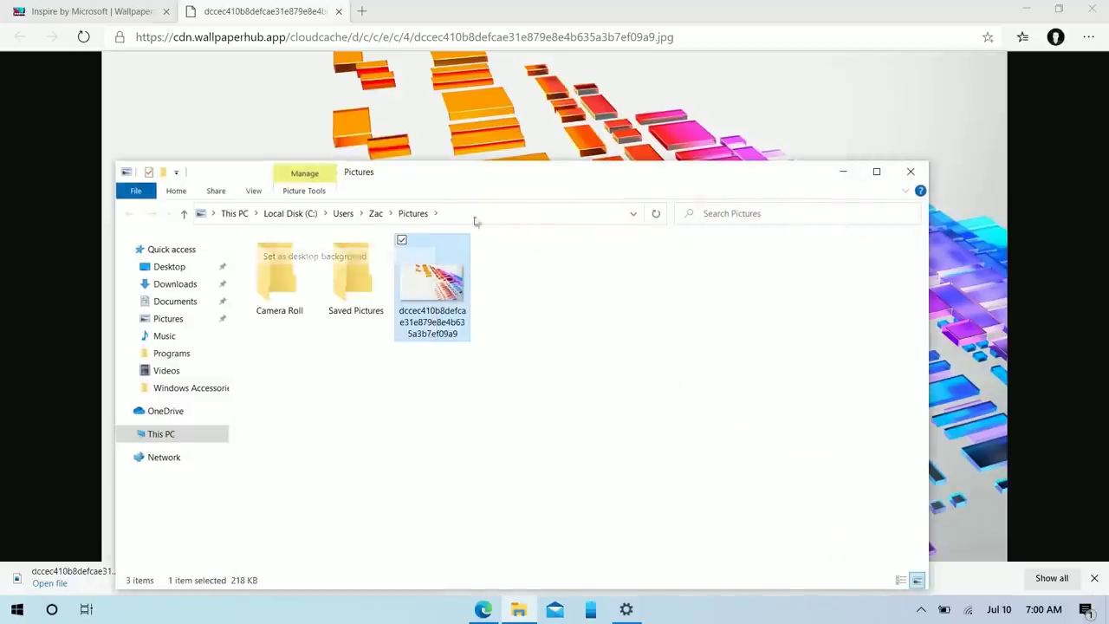
{"action": "left_click", "coordinate": [1025, 7]}
{"action": "left_click", "coordinate": [842, 172]}
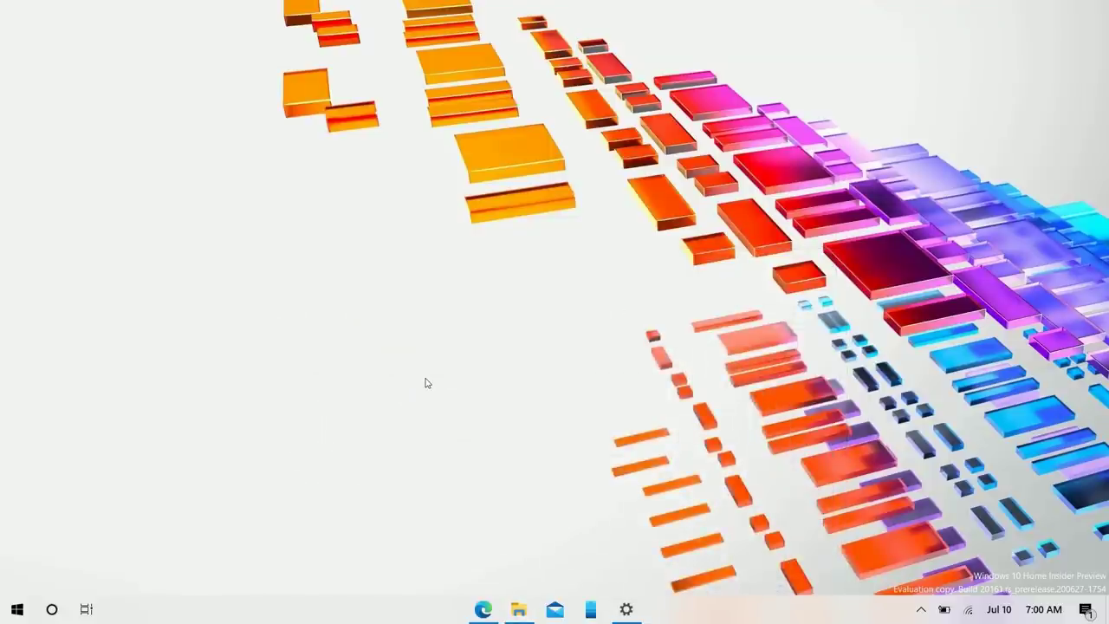
Step: Switch back to Microsoft Edge, open the full image of WallpaperHub's Italy's submerged village wallpaper, and save it in the Pictures folder
{"action": "key", "text": "alt+Tab"}
{"action": "scroll", "coordinate": [260, 373], "scroll_direction": "down", "scroll_amount": 3}
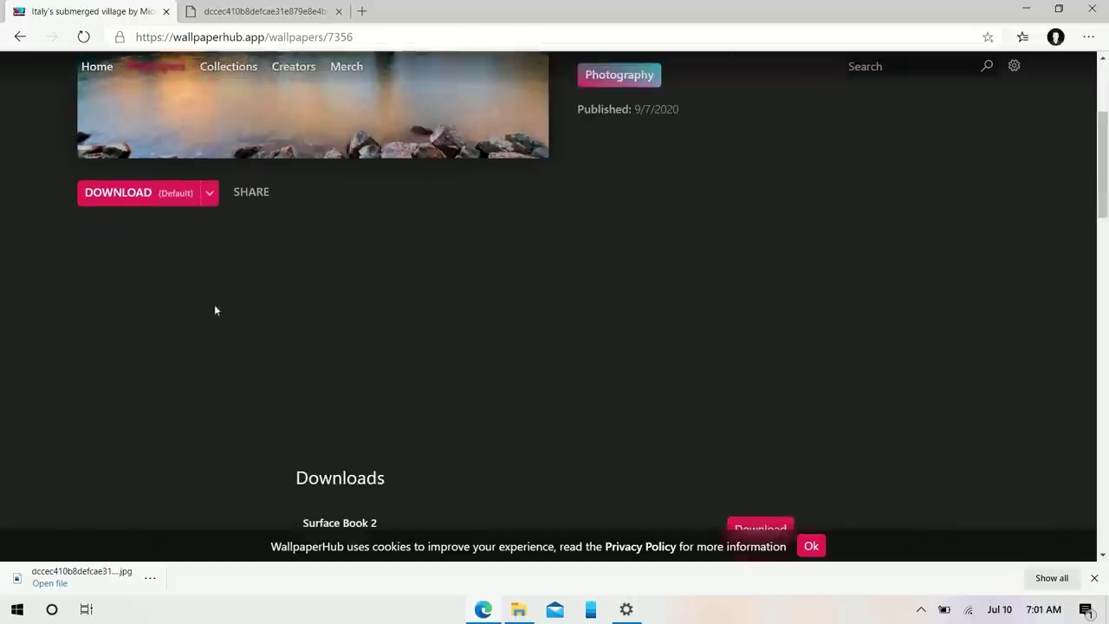
{"action": "left_click", "coordinate": [210, 201]}
{"action": "left_click", "coordinate": [153, 488]}
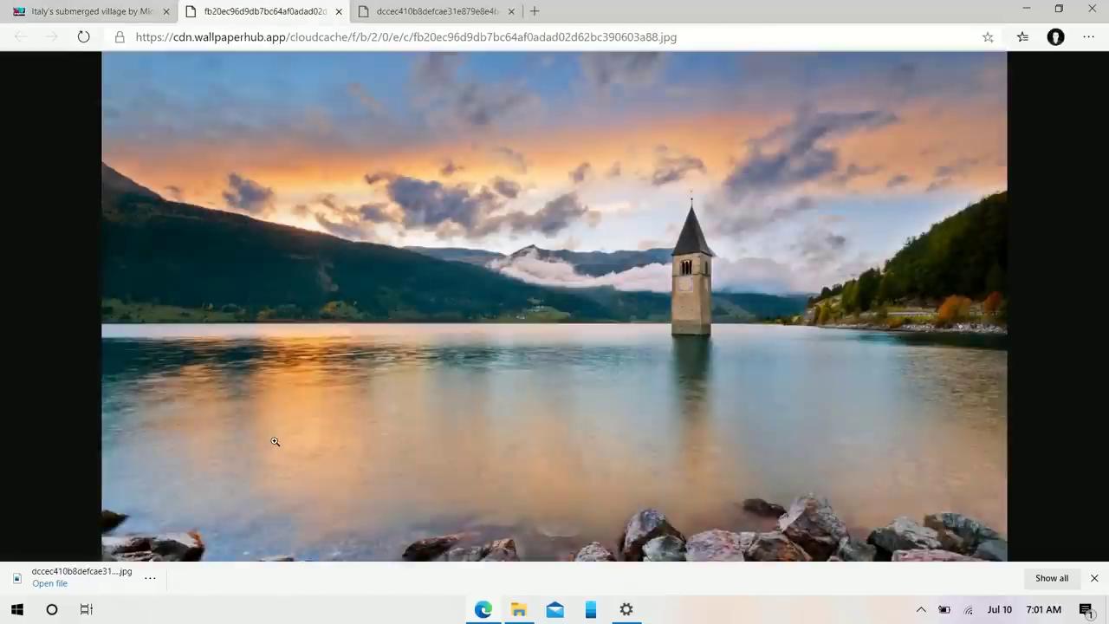
{"action": "right_click", "coordinate": [274, 260]}
{"action": "left_click", "coordinate": [385, 298]}
{"action": "left_click", "coordinate": [431, 324]}
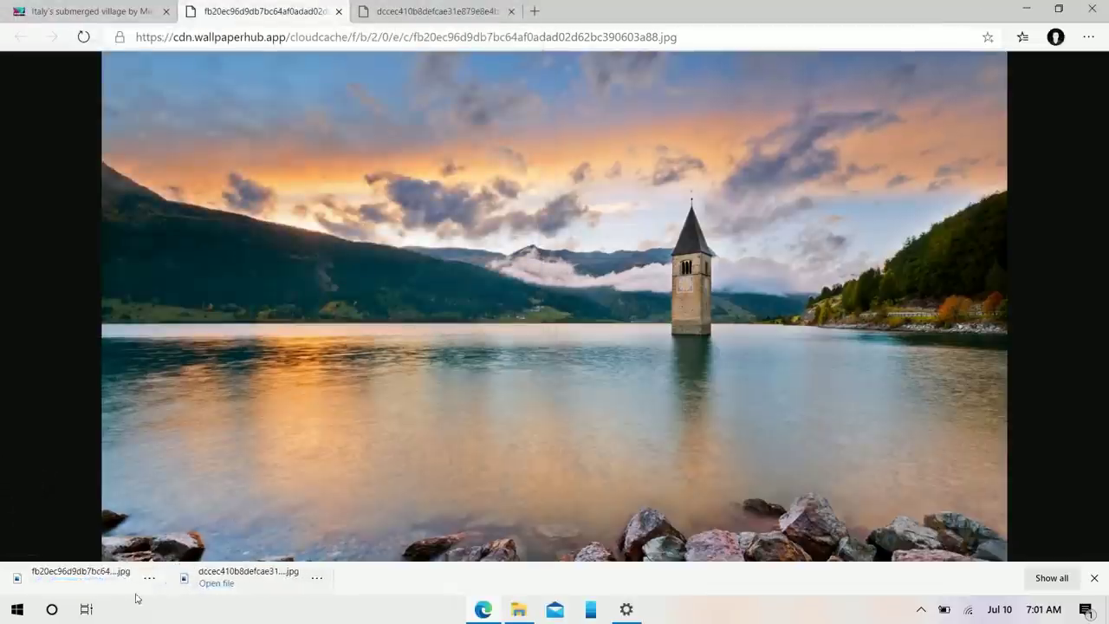
Step: Set the downloaded lake and tower image as the desktop background, and view the desktop and Start menu with it
{"action": "left_click", "coordinate": [149, 582]}
{"action": "left_click", "coordinate": [216, 499]}
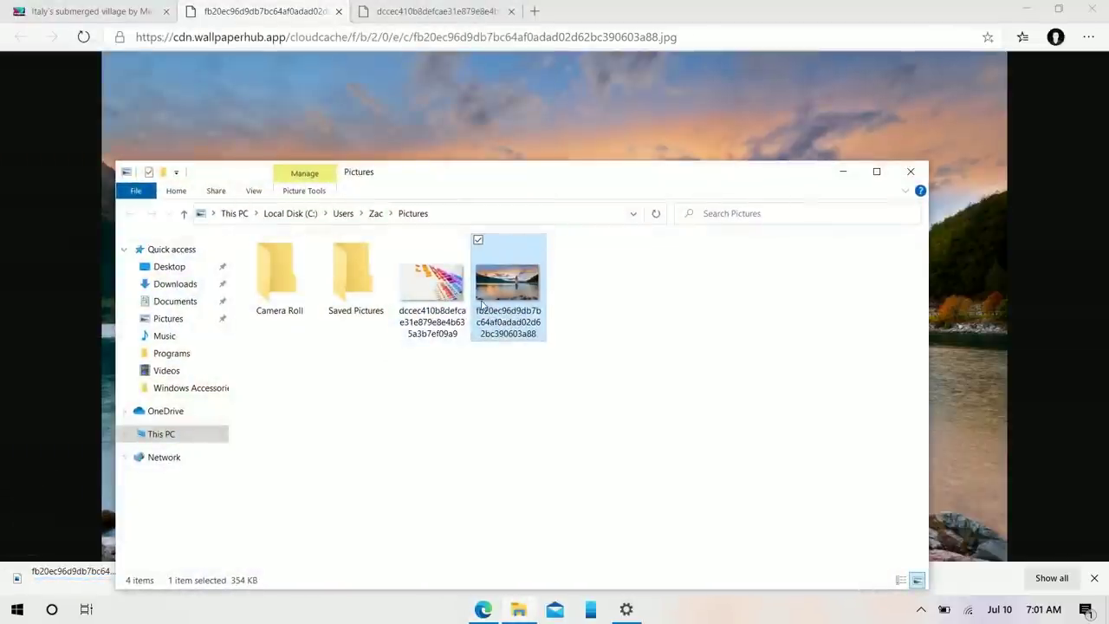
{"action": "right_click", "coordinate": [490, 303]}
{"action": "left_click", "coordinate": [410, 257]}
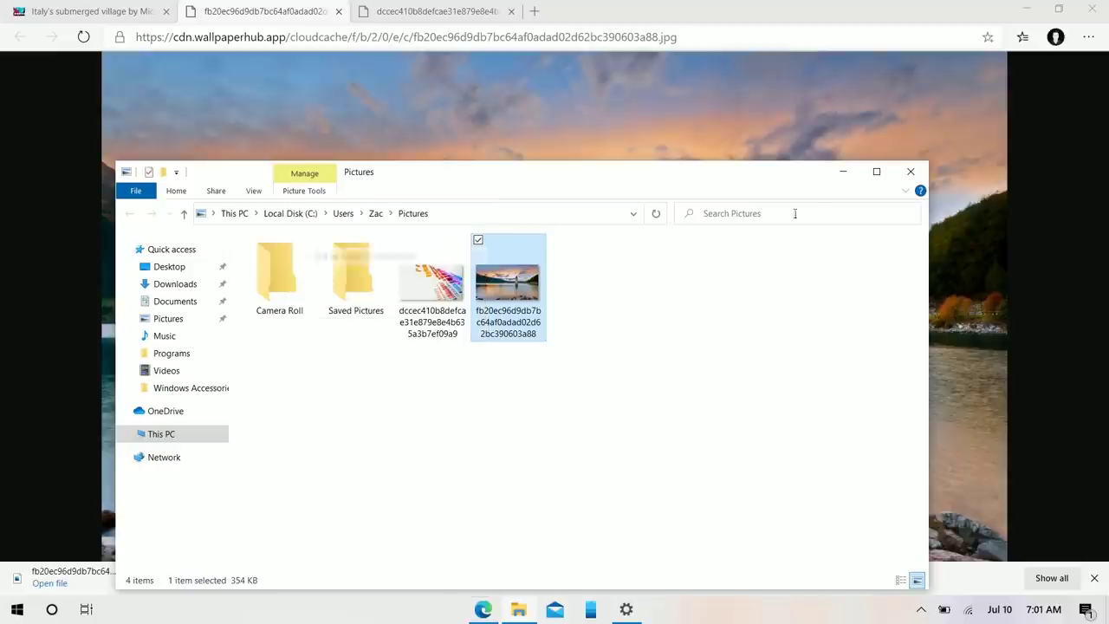
{"action": "left_click", "coordinate": [843, 170]}
{"action": "left_click", "coordinate": [1017, 10]}
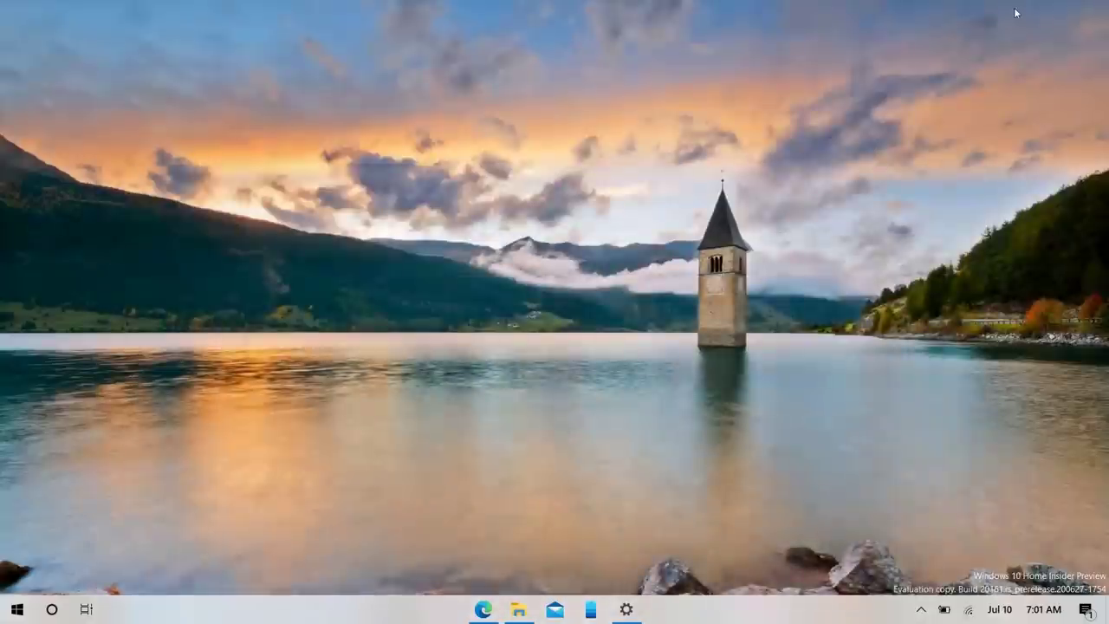
{"action": "key", "text": "super"}
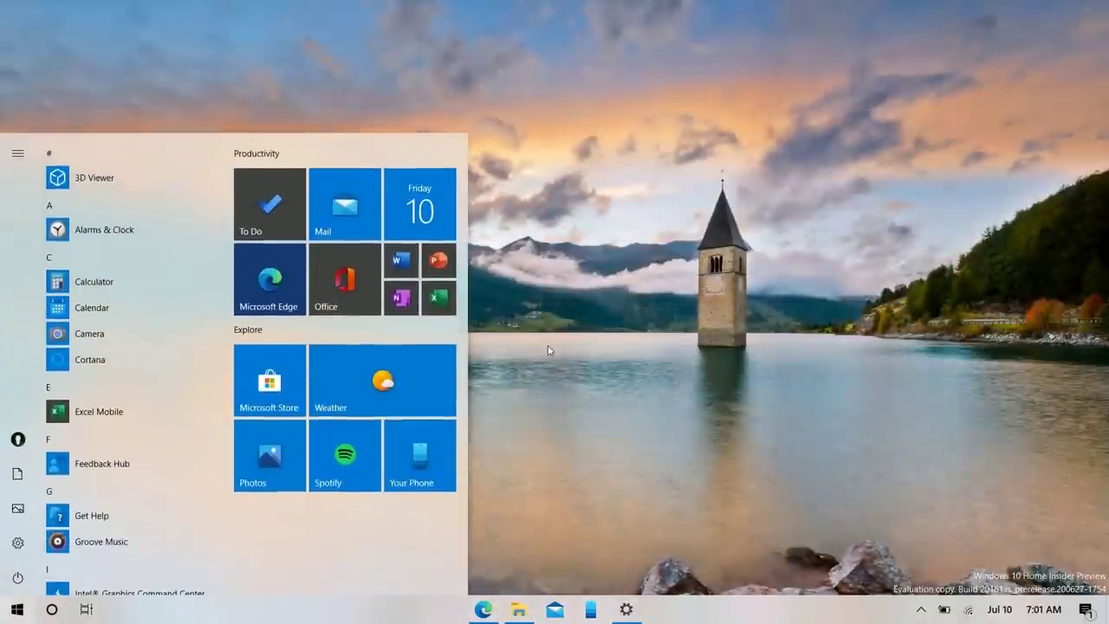
{"action": "left_click", "coordinate": [487, 445]}
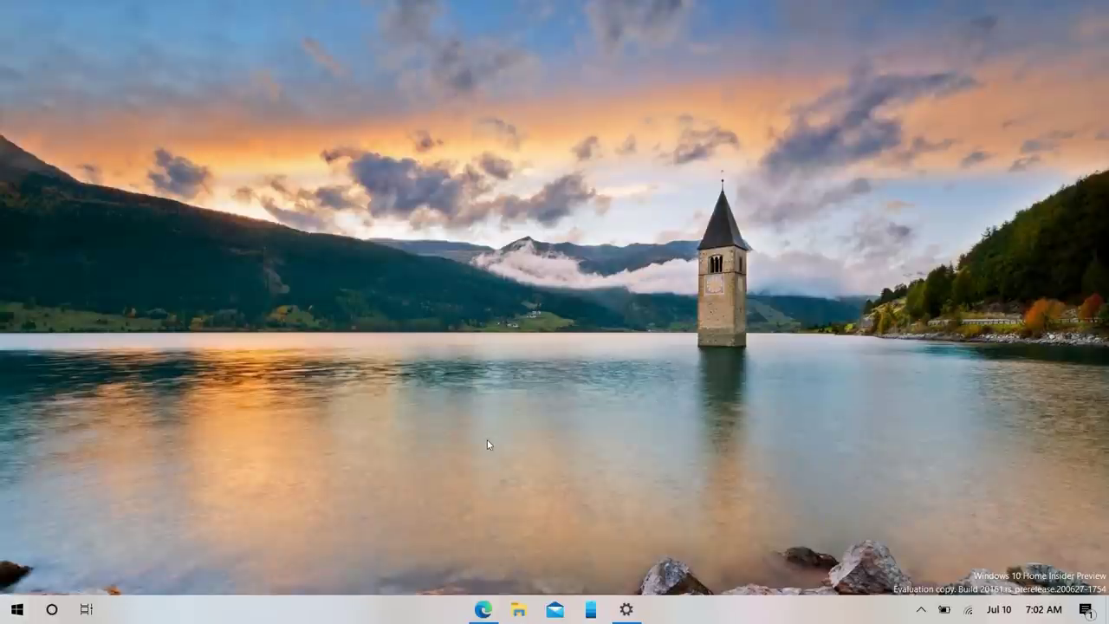
Step: Open File Explorer and set its folder options so that it opens to This PC
{"action": "left_click", "coordinate": [515, 607]}
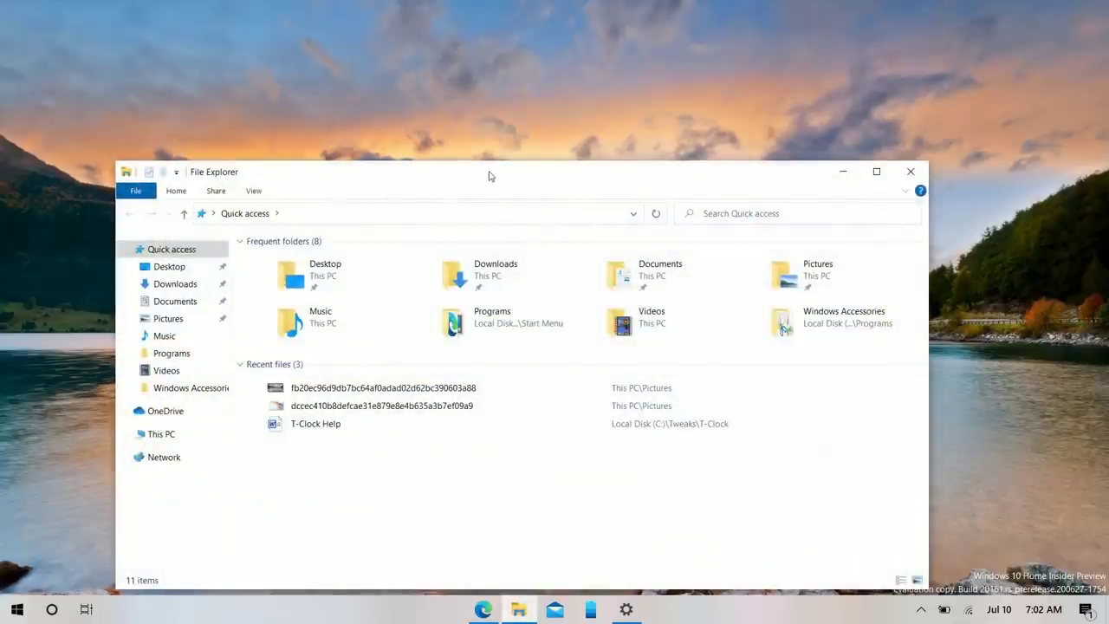
{"action": "left_click_drag", "start_coordinate": [488, 175], "coordinate": [533, 85]}
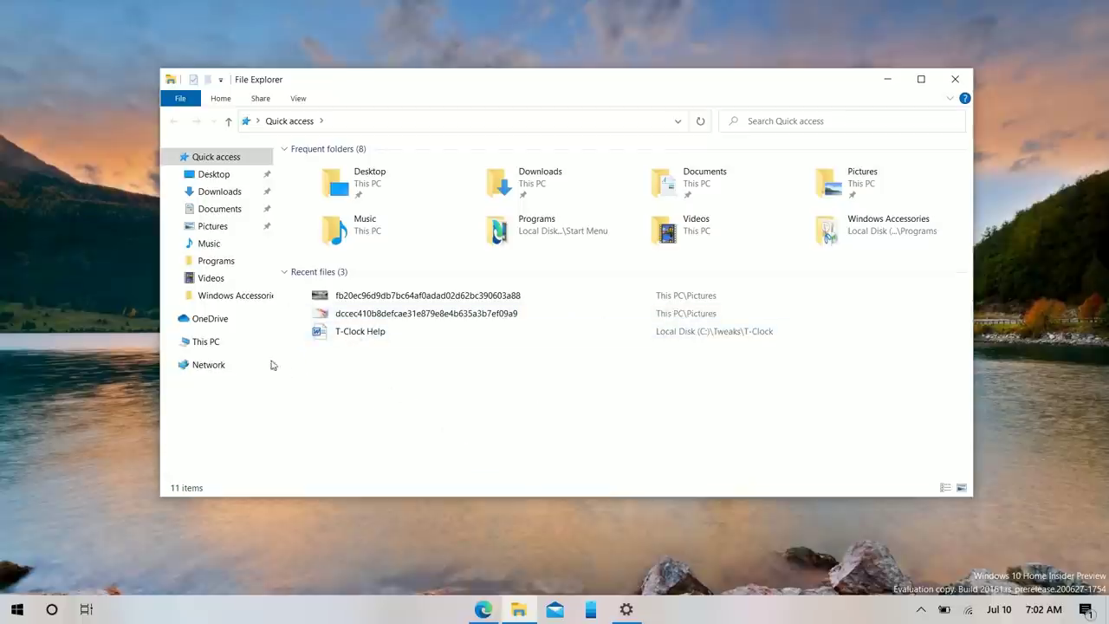
{"action": "left_click", "coordinate": [179, 100]}
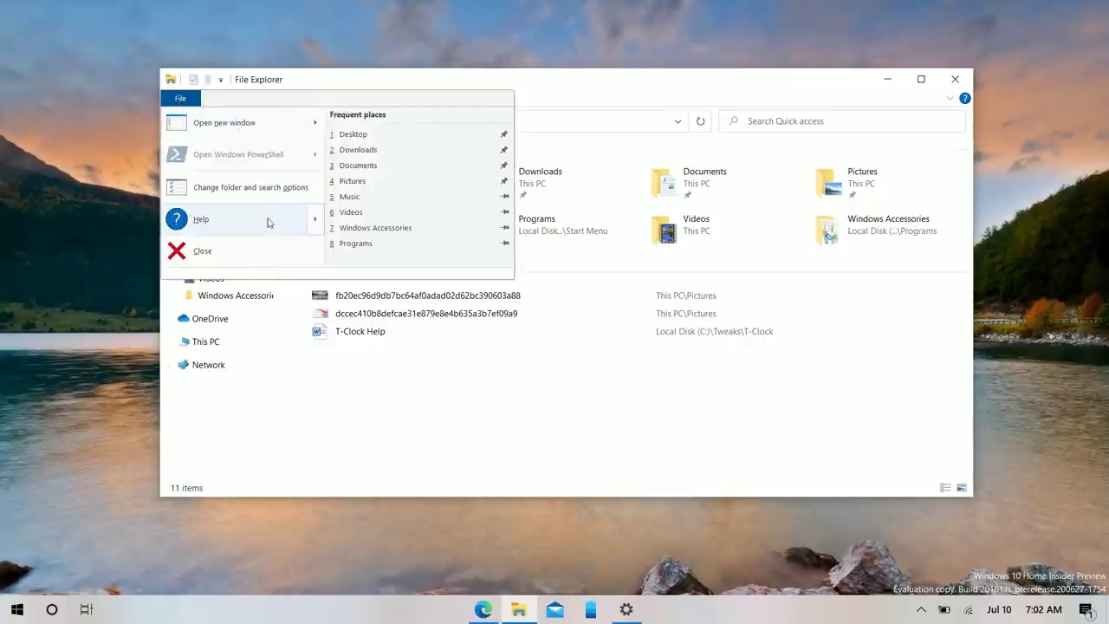
{"action": "left_click", "coordinate": [277, 189]}
{"action": "left_click", "coordinate": [325, 208]}
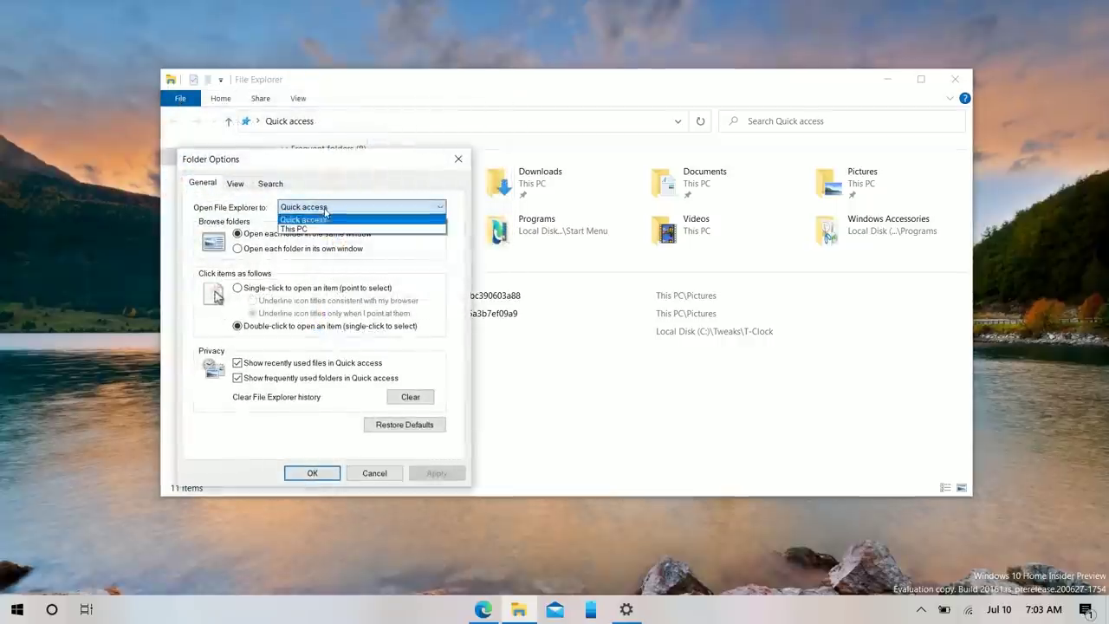
{"action": "left_click", "coordinate": [313, 228]}
{"action": "left_click", "coordinate": [312, 208]}
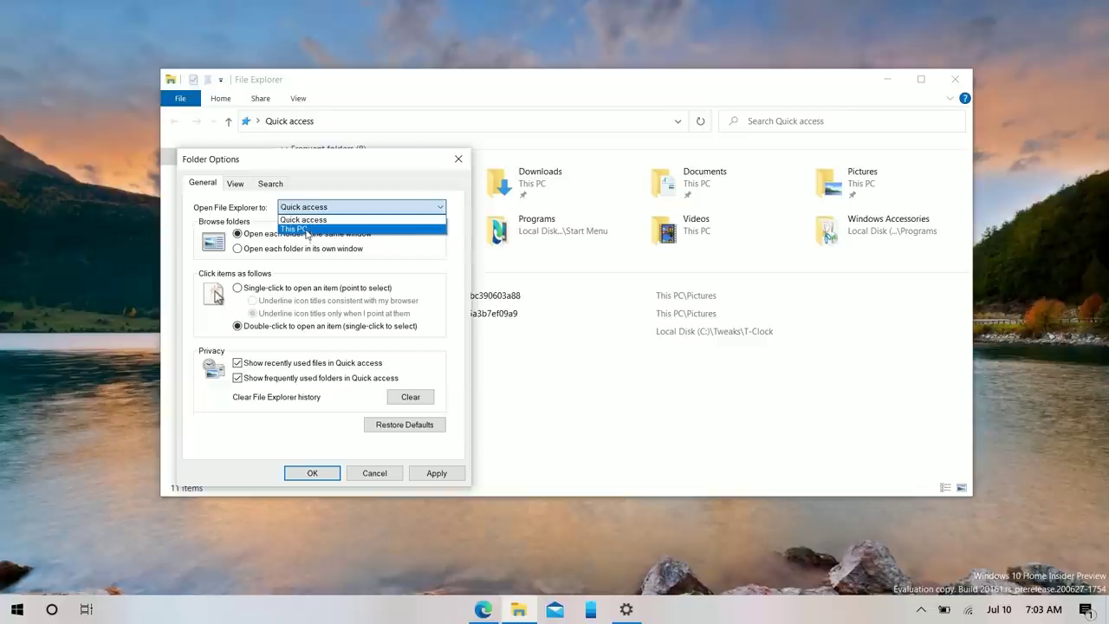
{"action": "left_click", "coordinate": [309, 230]}
{"action": "left_click", "coordinate": [313, 473]}
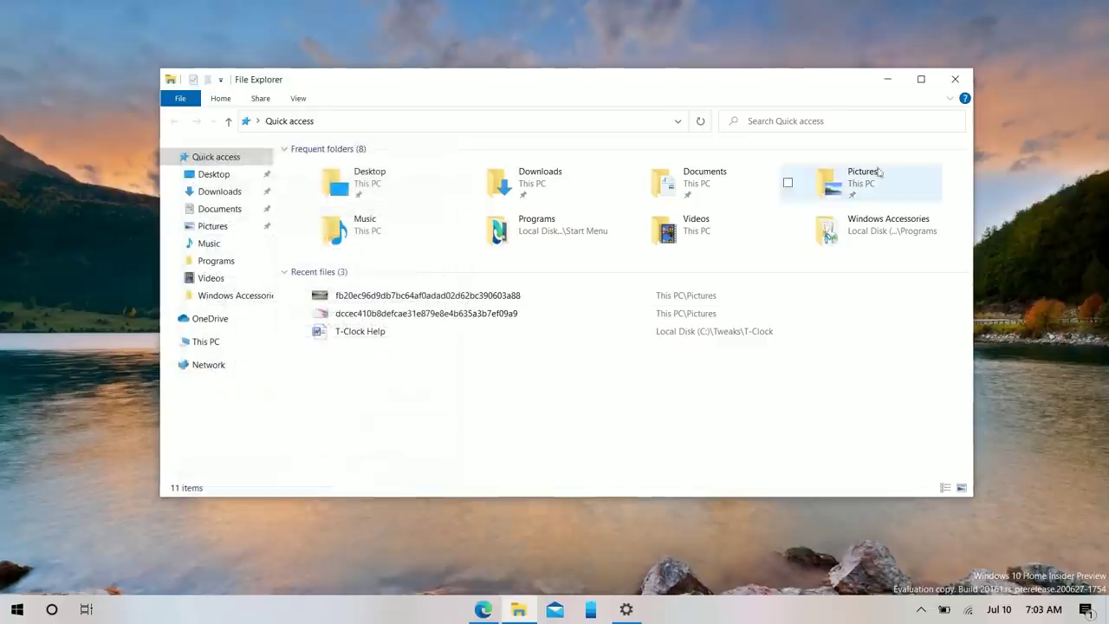
Step: Reopen File Explorer, leave Quick access collapsed and This PC expanded in the folder tree, and close the window
{"action": "left_click", "coordinate": [955, 79]}
{"action": "left_click", "coordinate": [517, 609]}
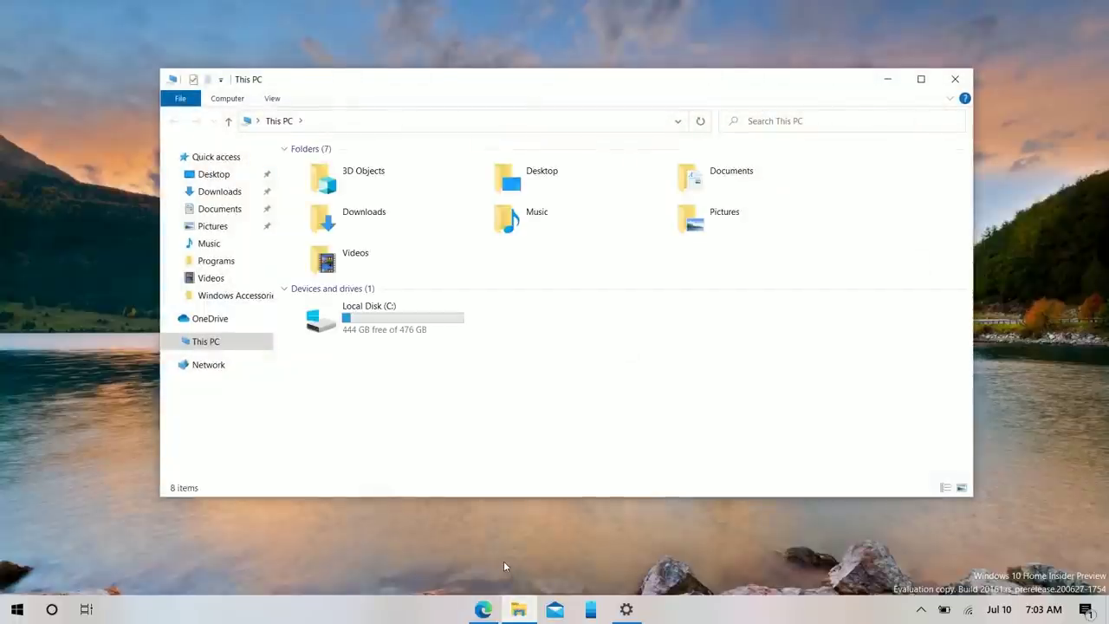
{"action": "left_click", "coordinate": [168, 157]}
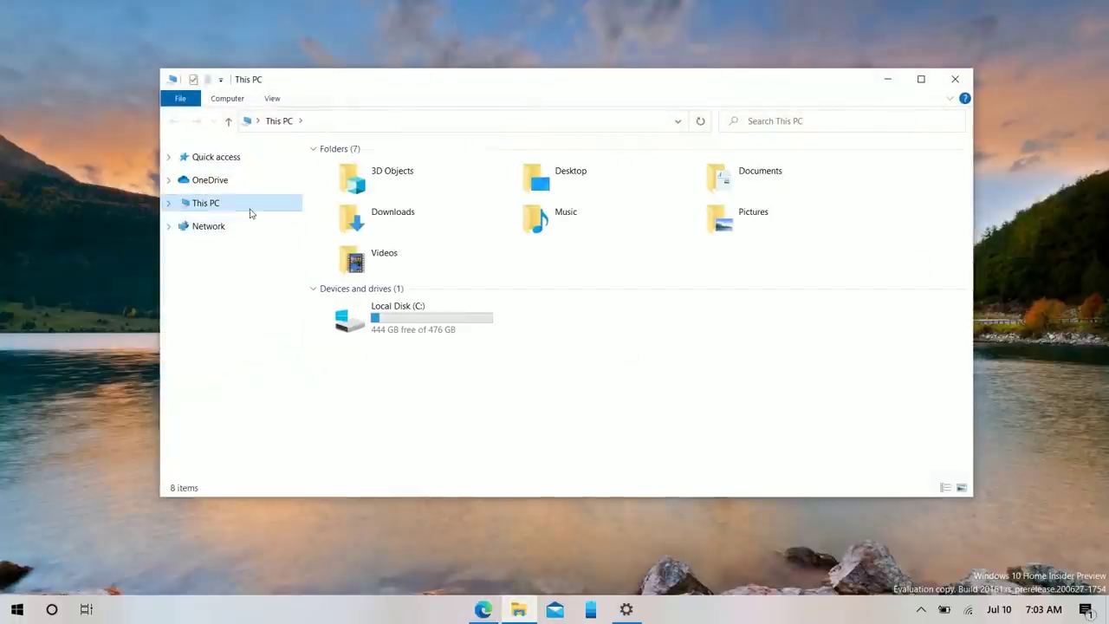
{"action": "left_click", "coordinate": [169, 203]}
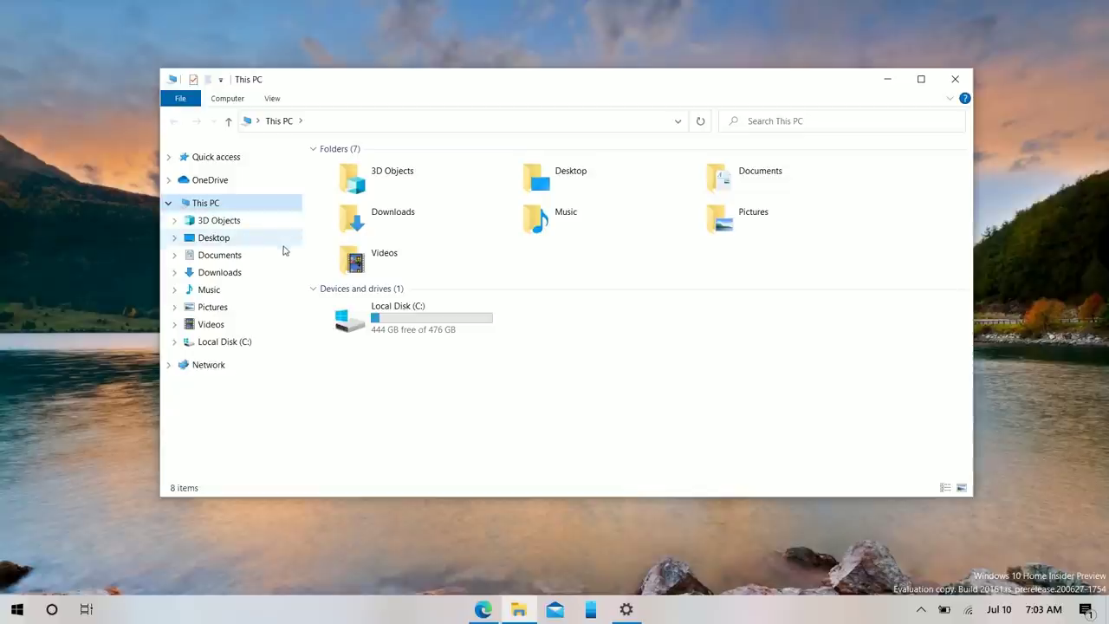
{"action": "left_click", "coordinate": [170, 157]}
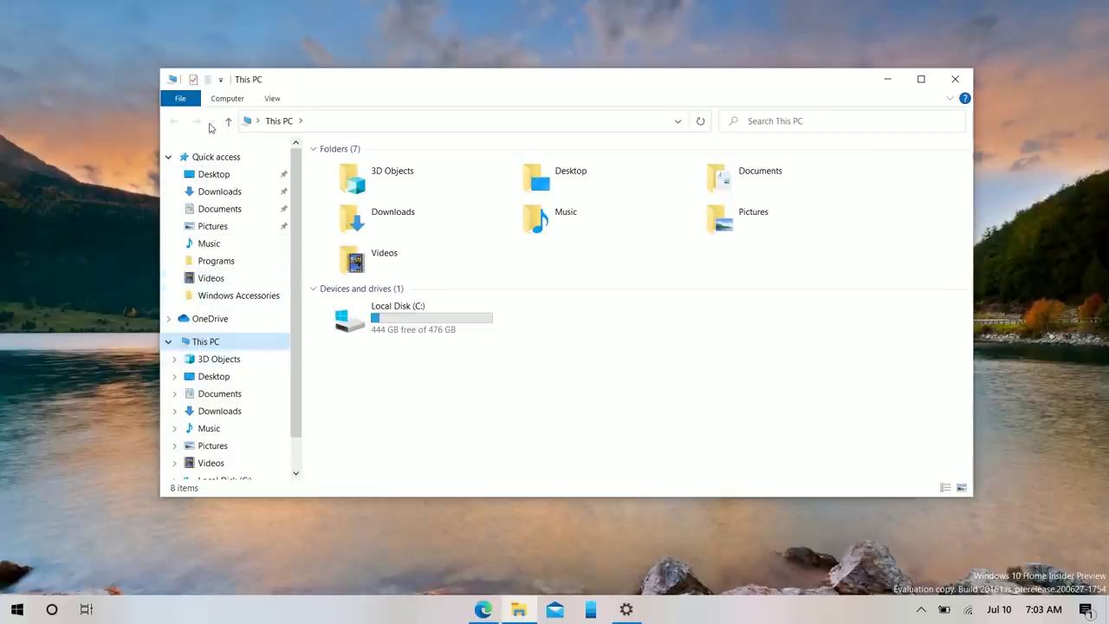
{"action": "left_click", "coordinate": [169, 157]}
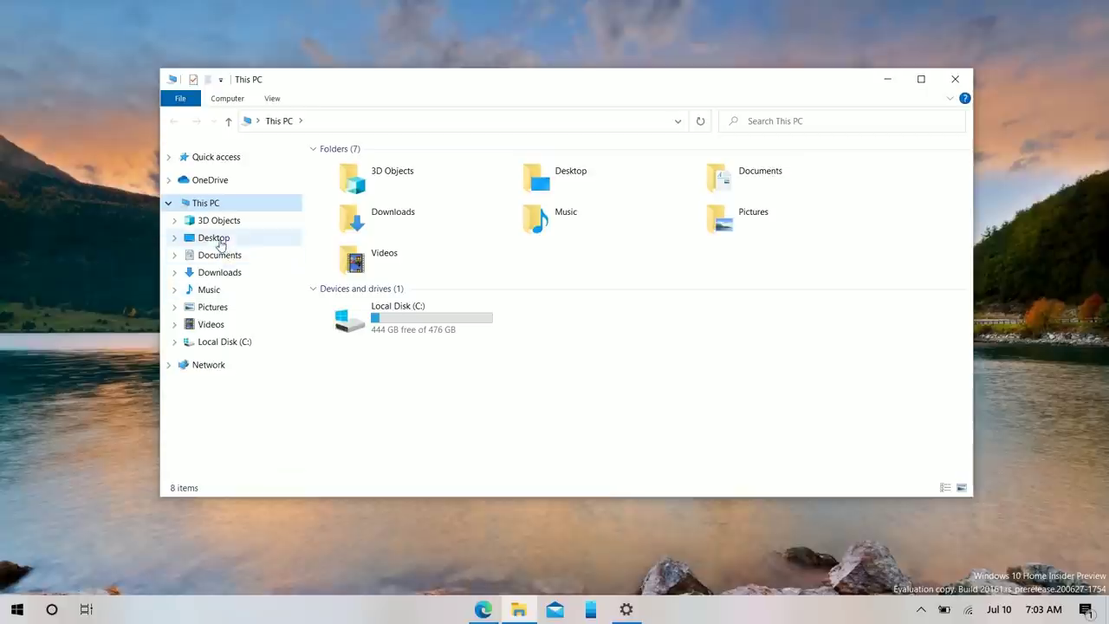
{"action": "left_click", "coordinate": [941, 76]}
Step: Uninstall 3D Viewer from the Start menu's app list
{"action": "key", "text": "super"}
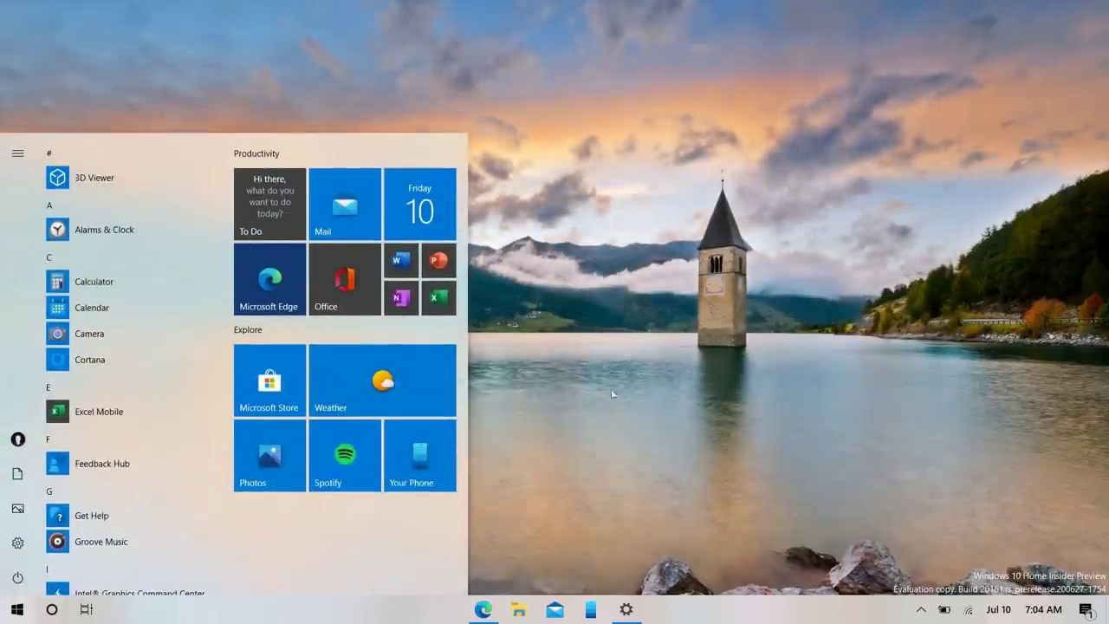
{"action": "mouse_move", "coordinate": [17, 577]}
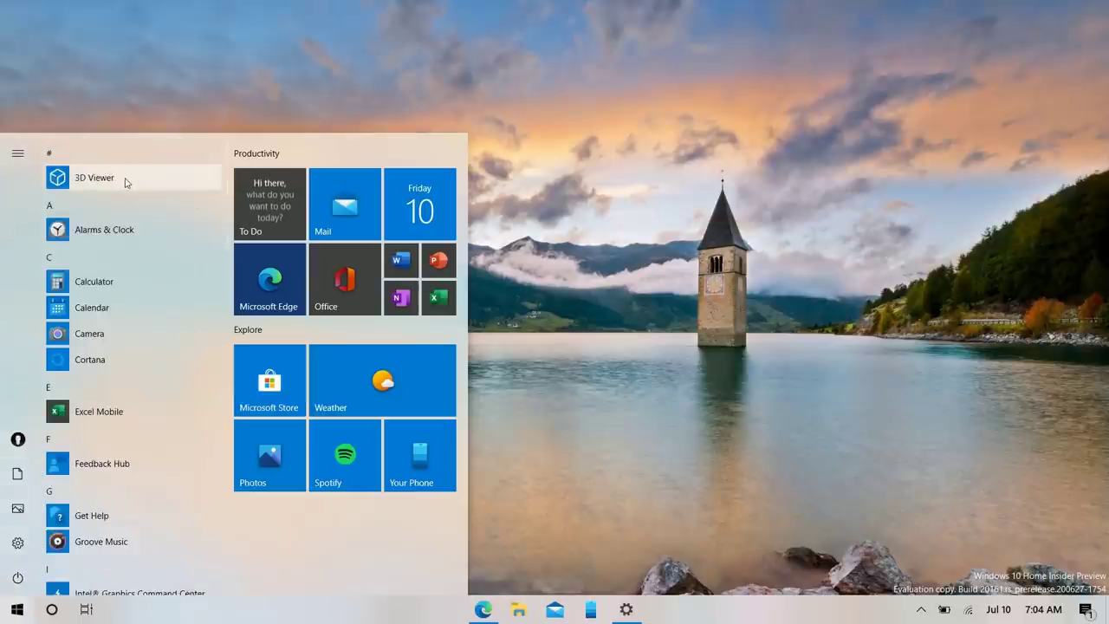
{"action": "right_click", "coordinate": [126, 182]}
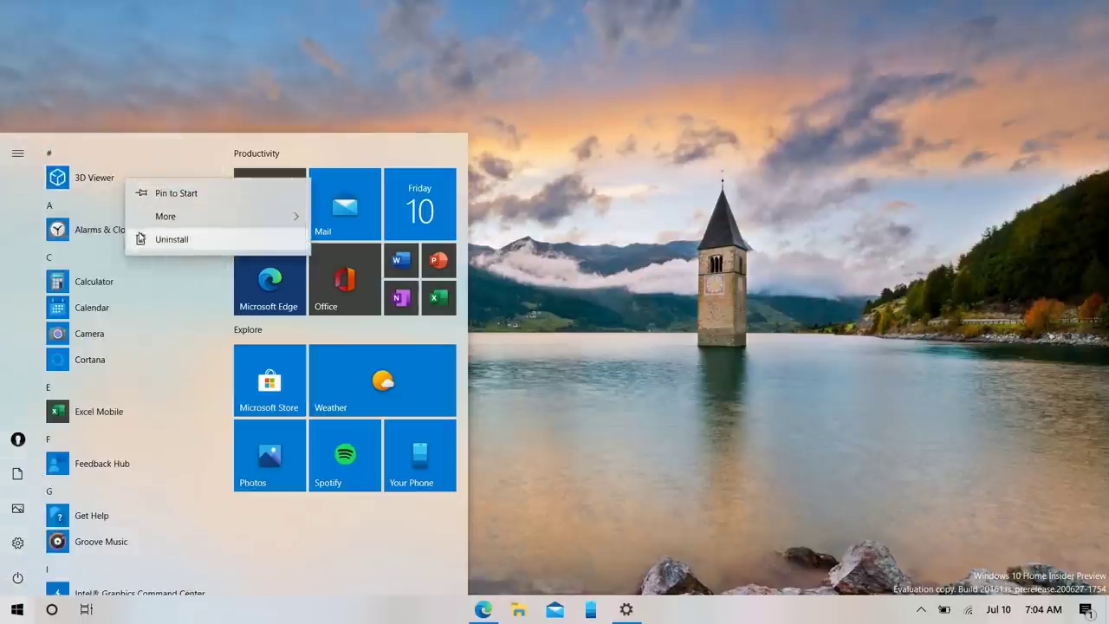
{"action": "left_click", "coordinate": [171, 239]}
{"action": "left_click", "coordinate": [181, 139]}
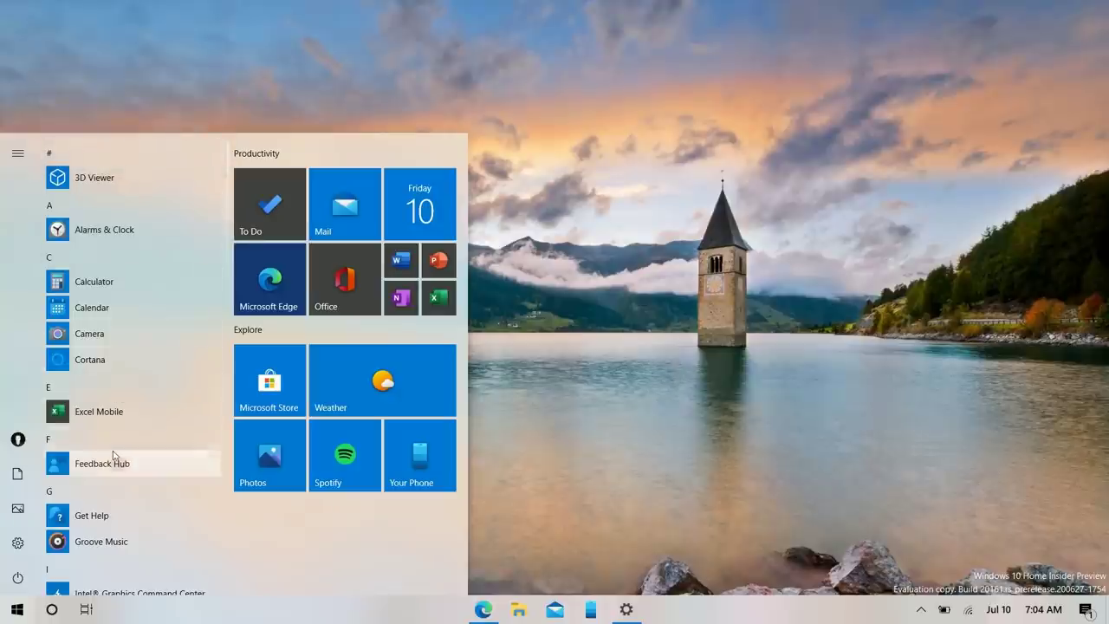
Step: Uninstall Mixed Reality Portal from the Start menu's app list
{"action": "scroll", "coordinate": [111, 453], "scroll_direction": "down", "scroll_amount": 4}
{"action": "scroll", "coordinate": [111, 426], "scroll_direction": "down", "scroll_amount": 3}
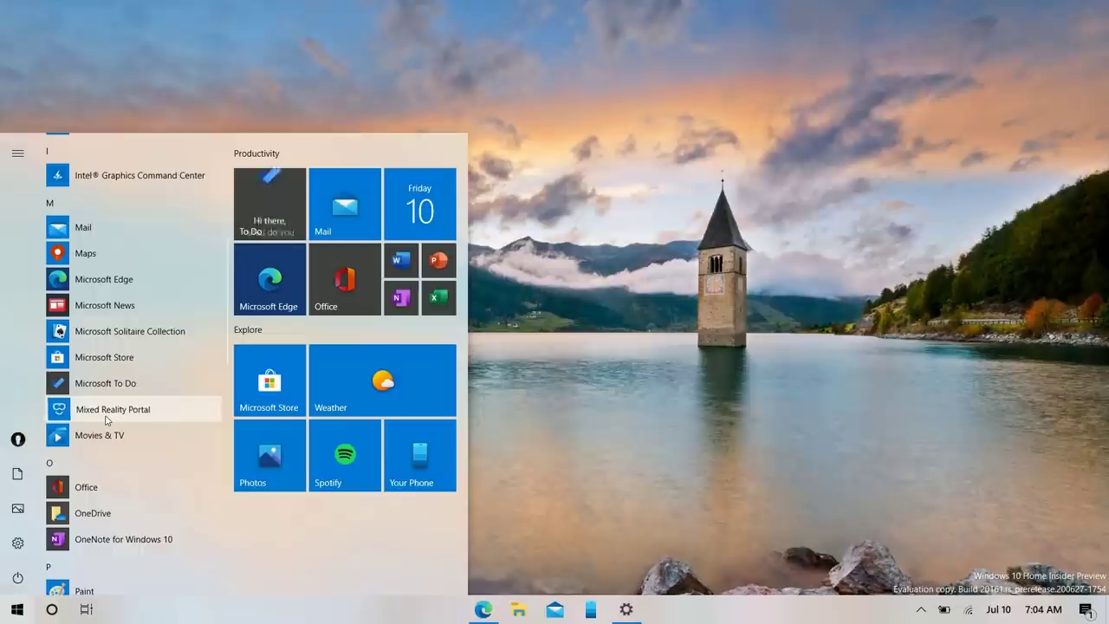
{"action": "right_click", "coordinate": [107, 419]}
{"action": "left_click", "coordinate": [160, 477]}
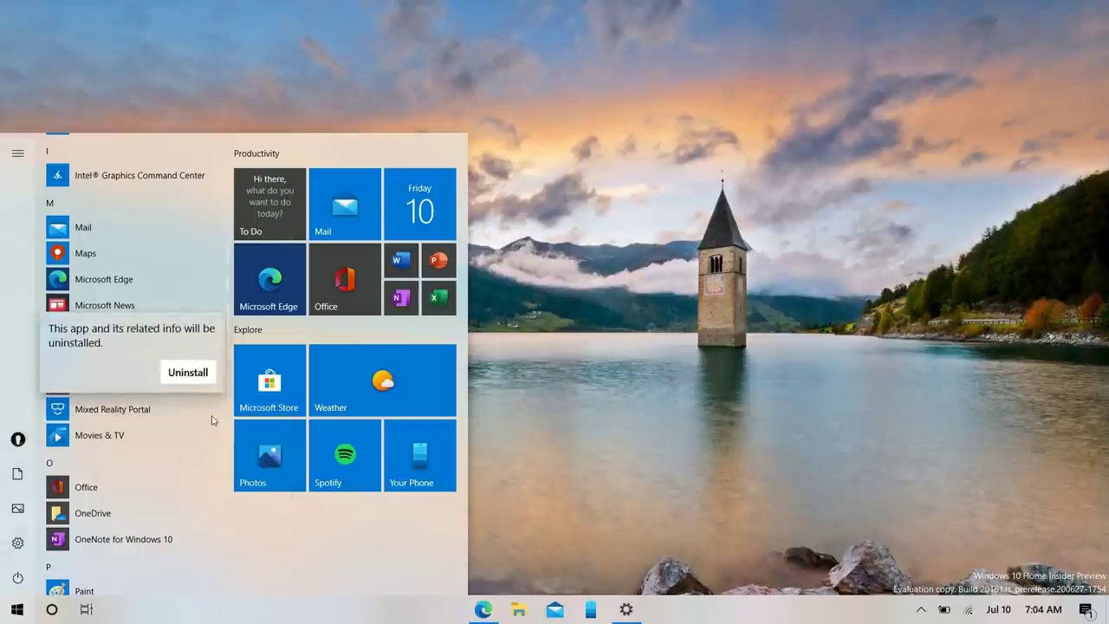
{"action": "left_click", "coordinate": [196, 375]}
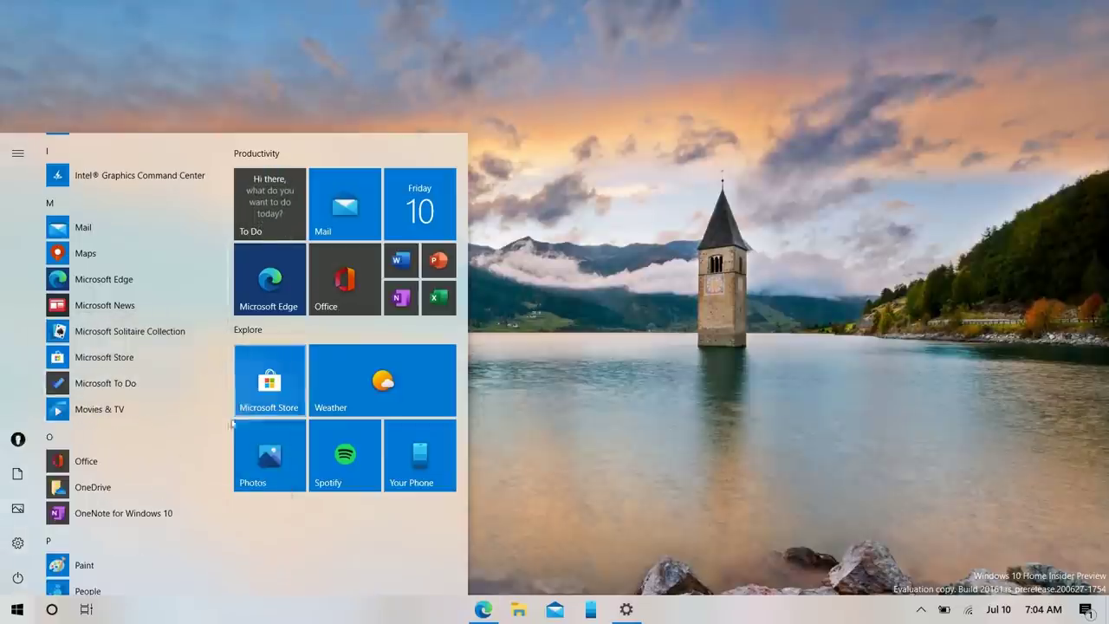
Step: Look through the rest of the Start menu's app list for other unneeded preinstalled apps
{"action": "scroll", "coordinate": [183, 475], "scroll_direction": "down", "scroll_amount": 3}
{"action": "scroll", "coordinate": [183, 471], "scroll_direction": "down", "scroll_amount": 2}
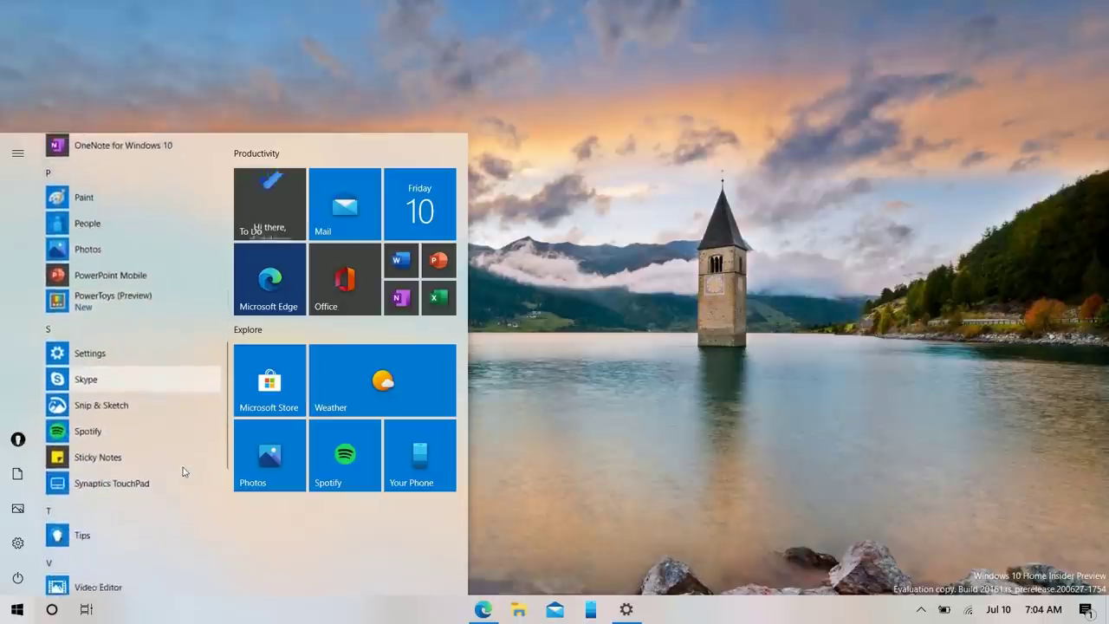
{"action": "scroll", "coordinate": [116, 389], "scroll_direction": "up", "scroll_amount": 4}
{"action": "scroll", "coordinate": [116, 389], "scroll_direction": "down", "scroll_amount": 4}
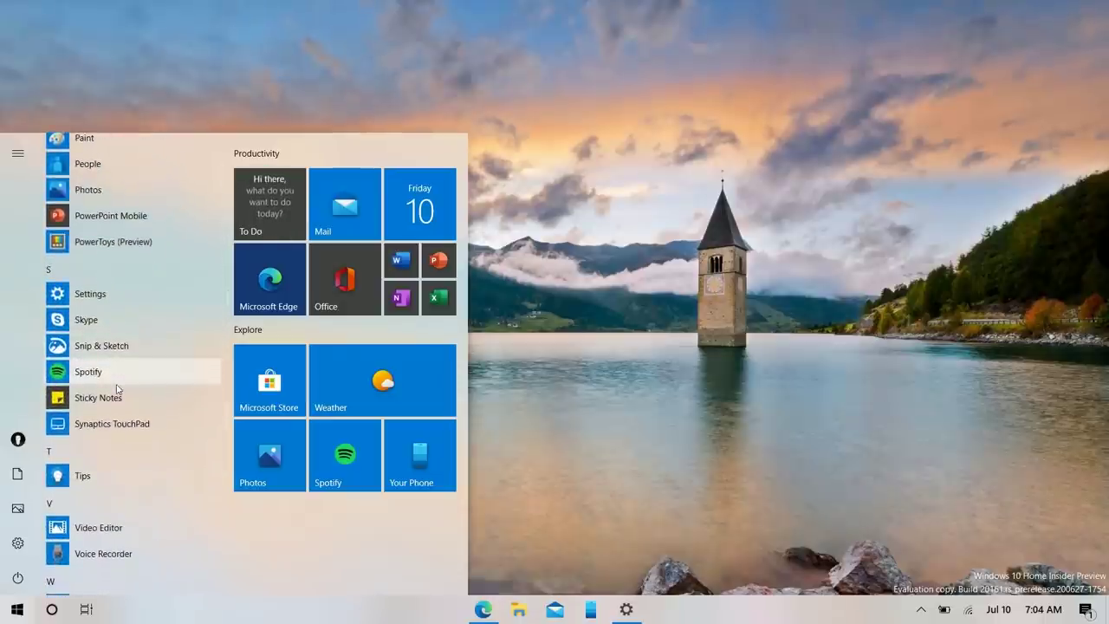
{"action": "scroll", "coordinate": [116, 389], "scroll_direction": "down", "scroll_amount": 2}
{"action": "scroll", "coordinate": [116, 389], "scroll_direction": "up", "scroll_amount": 2}
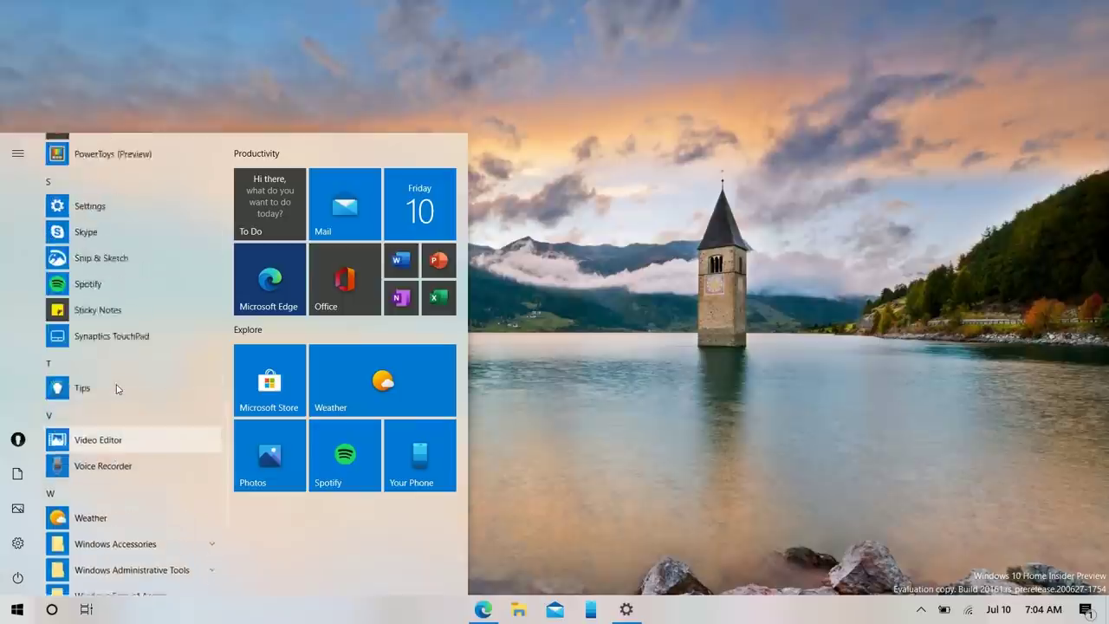
{"action": "scroll", "coordinate": [116, 381], "scroll_direction": "down", "scroll_amount": 4}
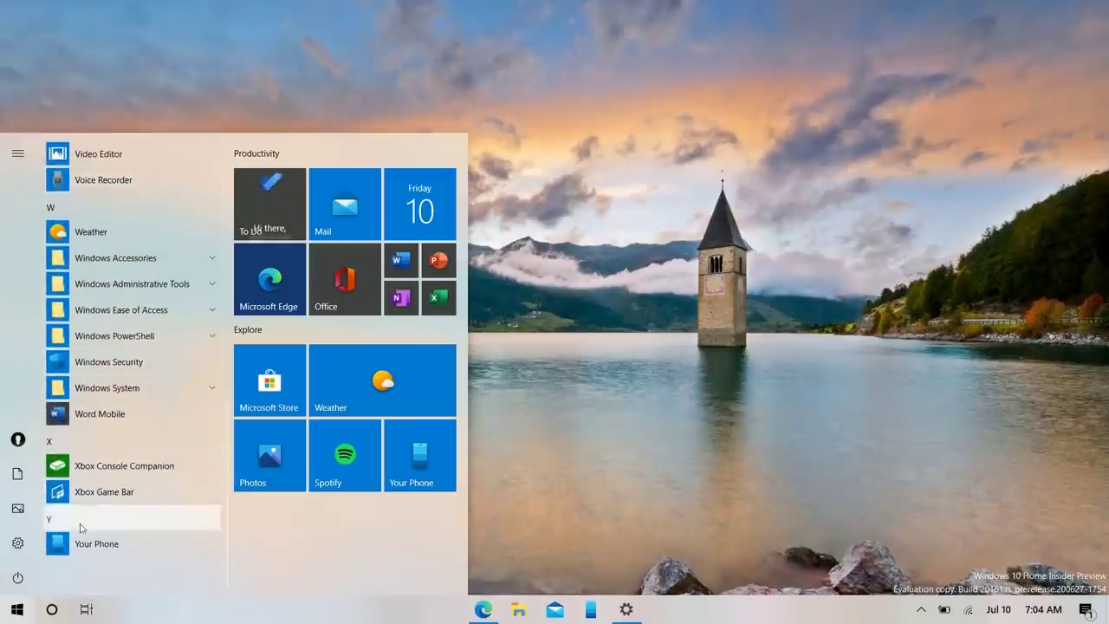
{"action": "scroll", "coordinate": [146, 447], "scroll_direction": "up", "scroll_amount": 8}
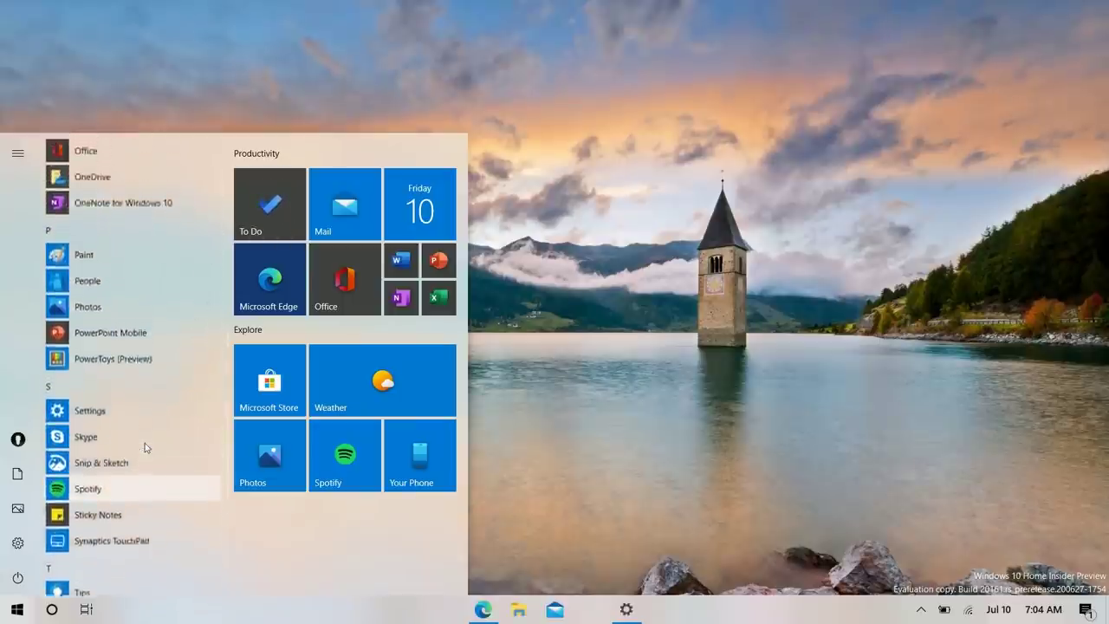
Step: Turn off the app list in the Start menu, minimize Settings, and check the Start menu from the desktop
{"action": "scroll", "coordinate": [145, 446], "scroll_direction": "up", "scroll_amount": 5}
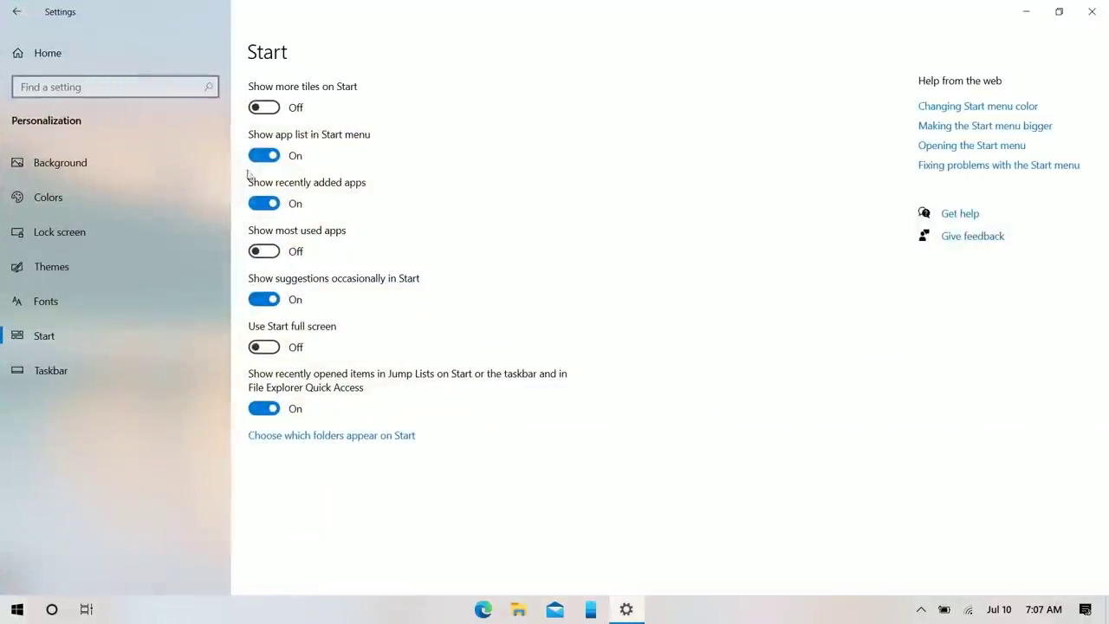
{"action": "left_click", "coordinate": [264, 156]}
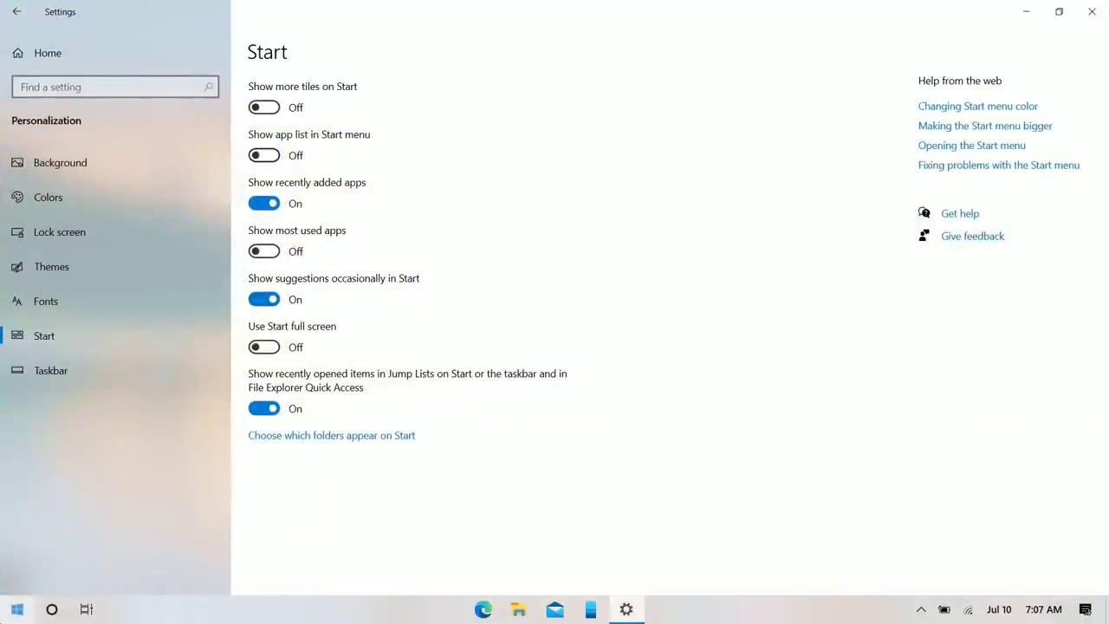
{"action": "left_click", "coordinate": [17, 609]}
{"action": "left_click", "coordinate": [1026, 9]}
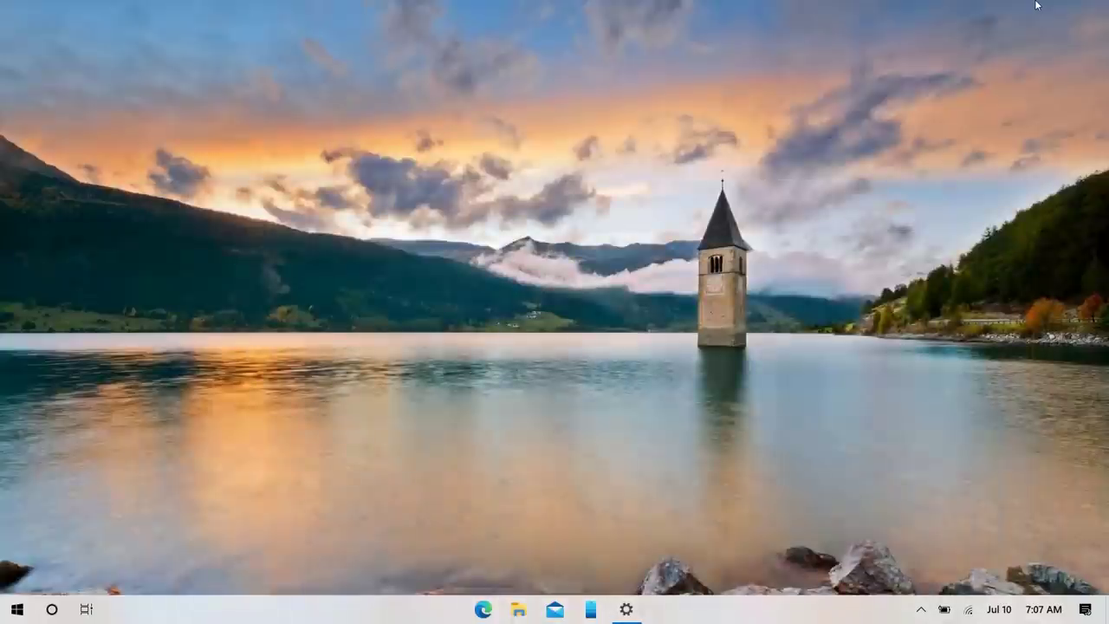
{"action": "key", "text": "super"}
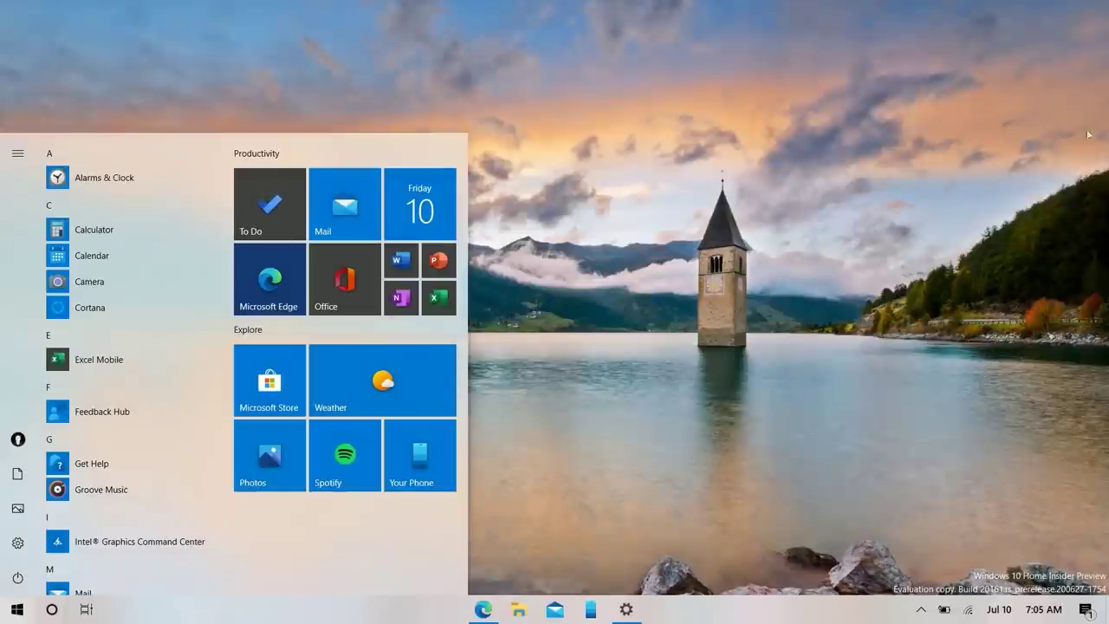
{"action": "left_click", "coordinate": [1020, 481]}
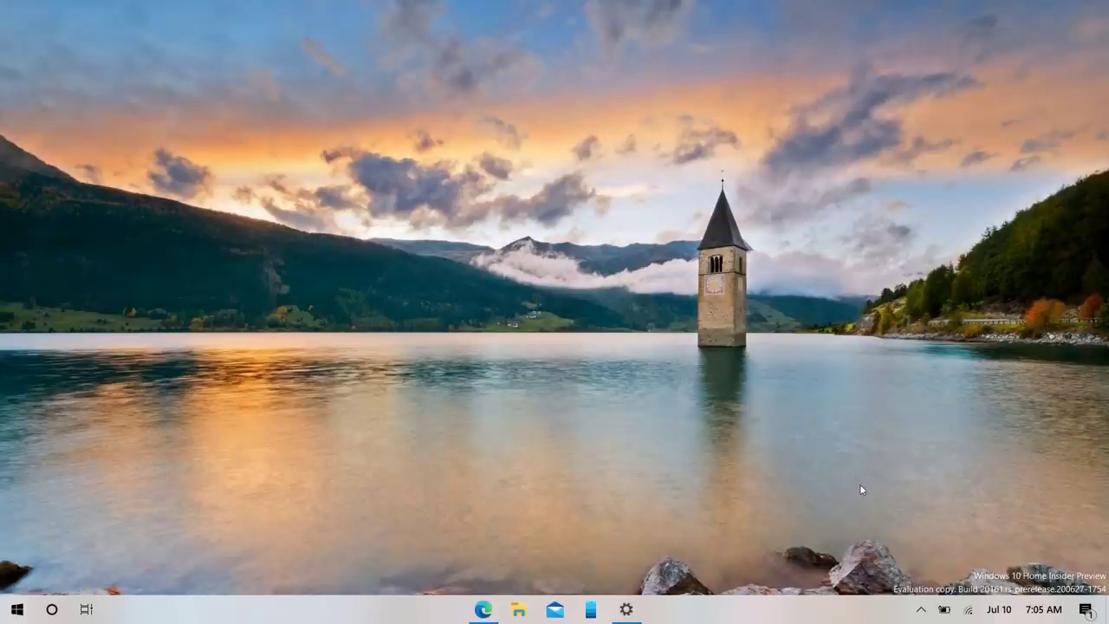
Step: Switch to Microsoft Edge and search the web for "universal watermark remover"
{"action": "left_click", "coordinate": [483, 609]}
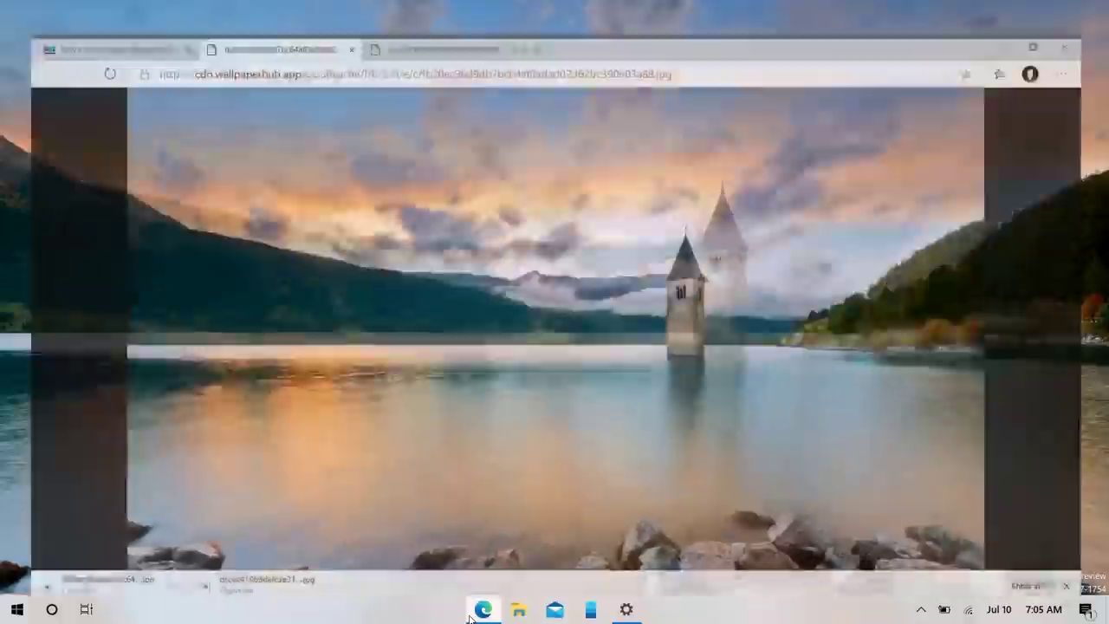
{"action": "left_click", "coordinate": [348, 35]}
{"action": "type", "text": "unierv"}
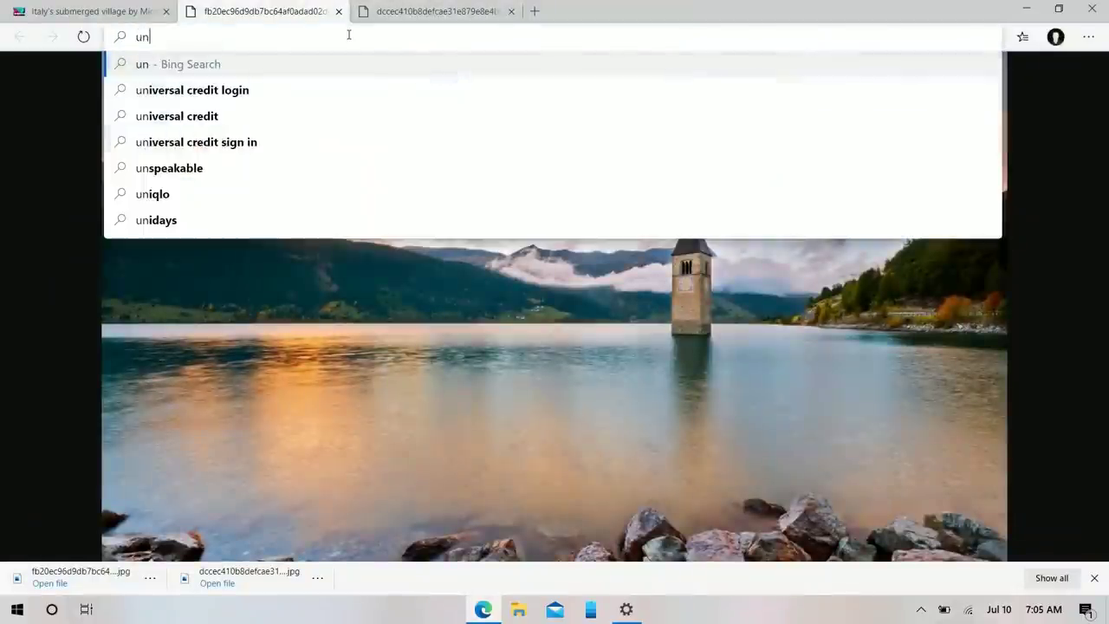
{"action": "key", "text": "BackSpace"}
{"action": "key", "text": "BackSpace"}
{"action": "key", "text": "BackSpace"}
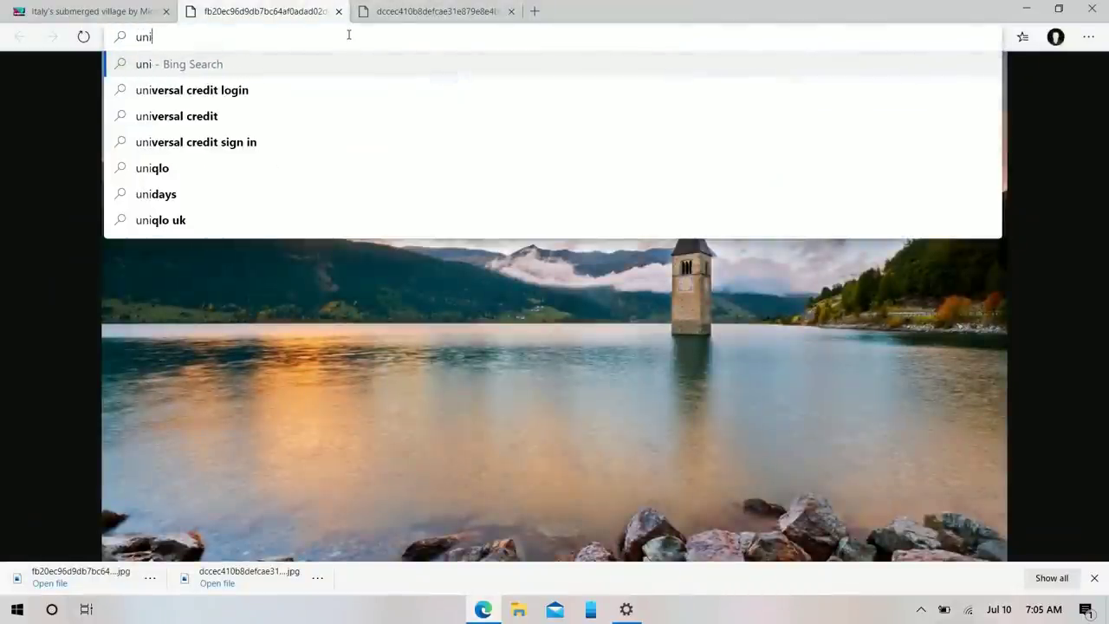
{"action": "type", "text": "versal watermark remov"}
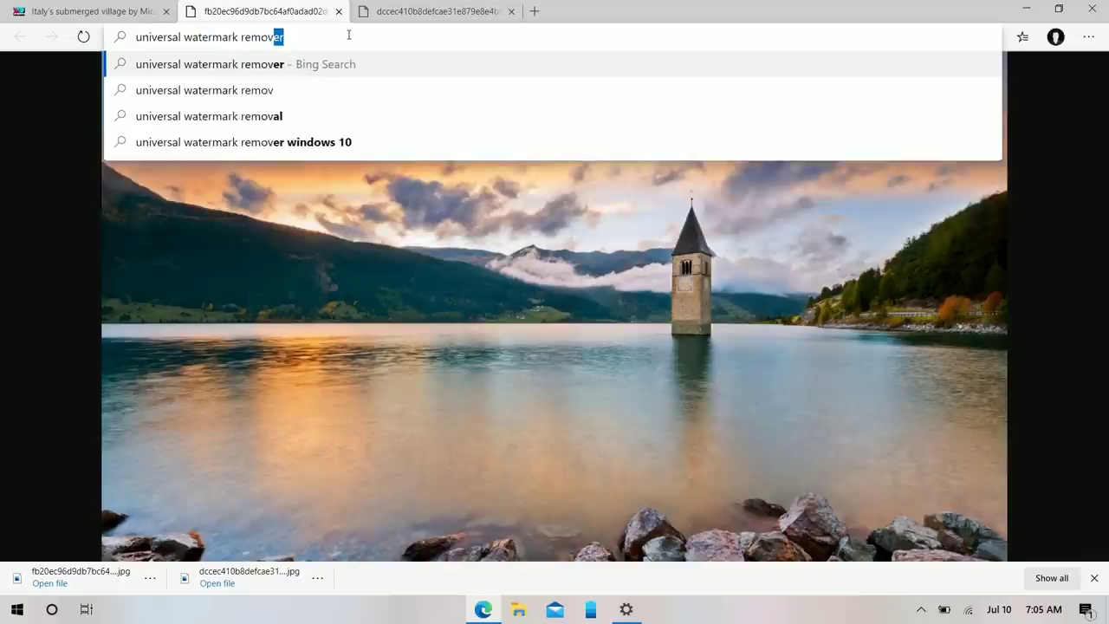
{"action": "key", "text": "Return"}
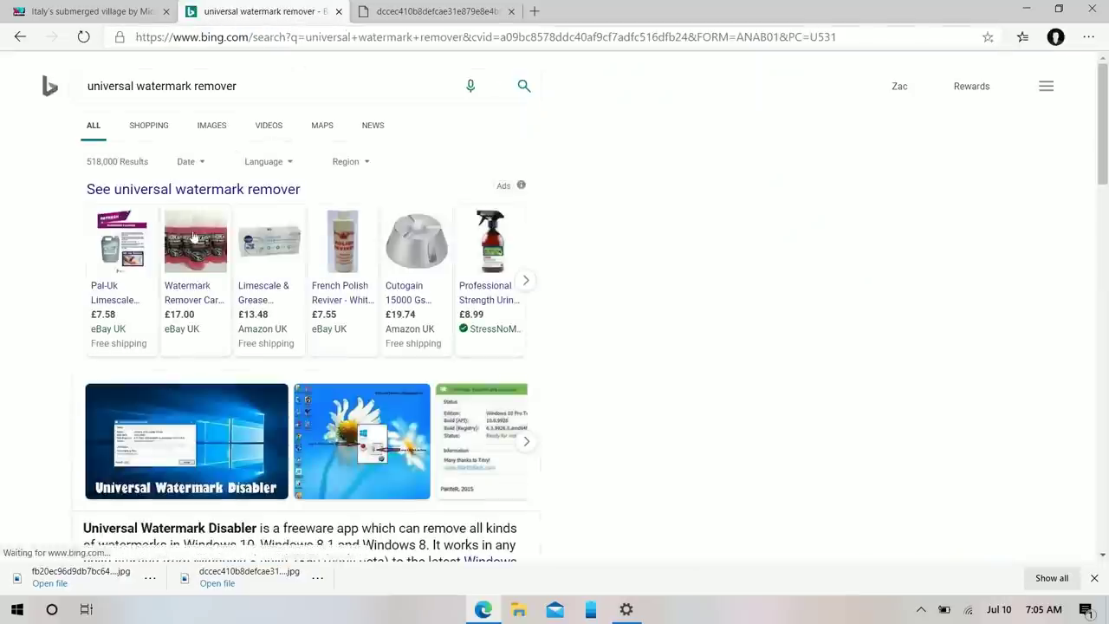
Step: Open Winaero's Universal Watermark Disabler page from the search results and download uwd.zip
{"action": "scroll", "coordinate": [293, 454], "scroll_direction": "down", "scroll_amount": 2}
{"action": "left_click", "coordinate": [278, 448]}
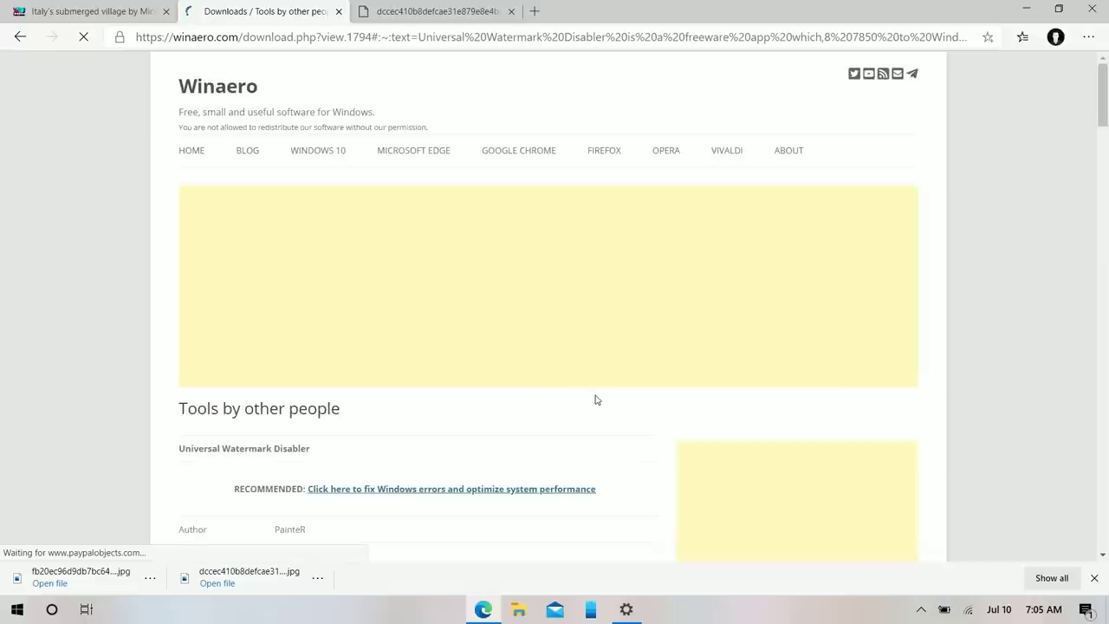
{"action": "scroll", "coordinate": [489, 422], "scroll_direction": "down", "scroll_amount": 4}
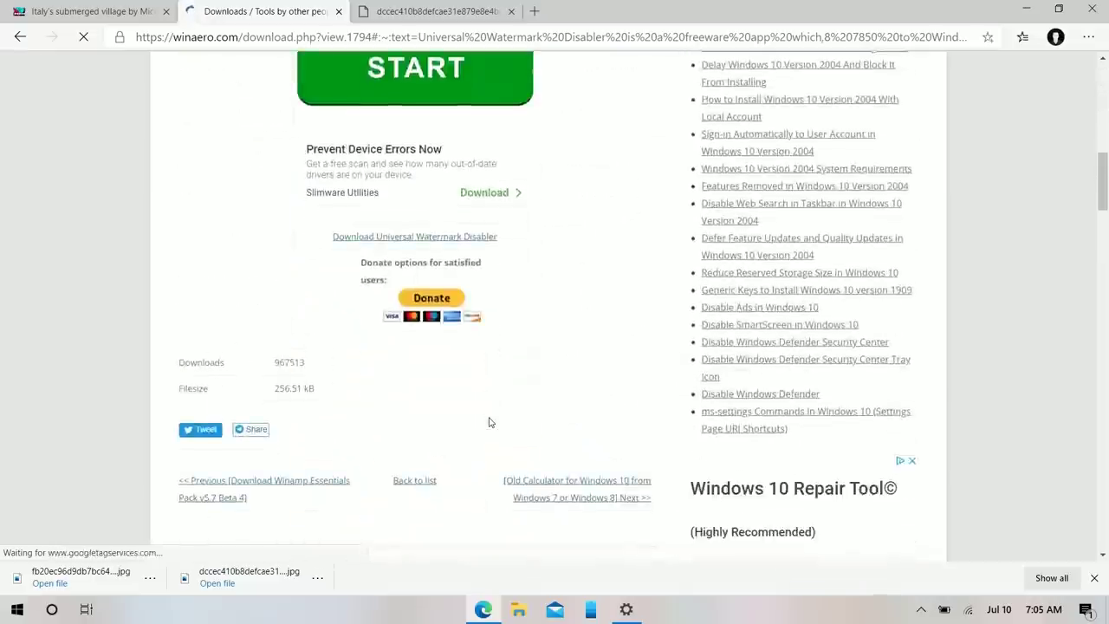
{"action": "left_click", "coordinate": [396, 190]}
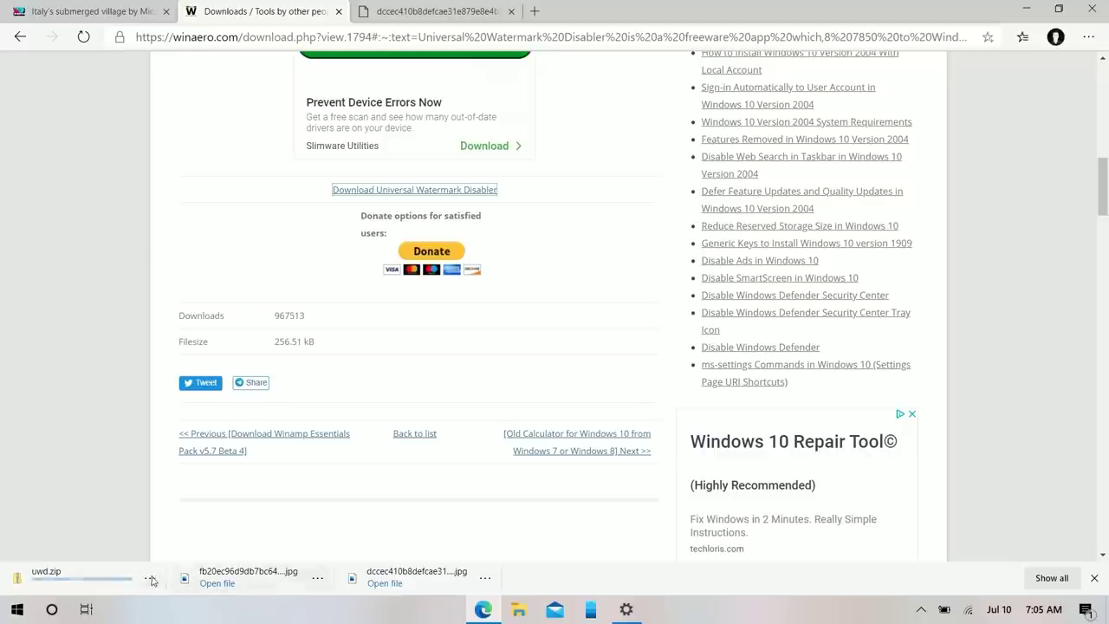
Step: Show the downloaded uwd.zip in its folder and extract it to a uwd folder in Downloads
{"action": "left_click", "coordinate": [150, 578]}
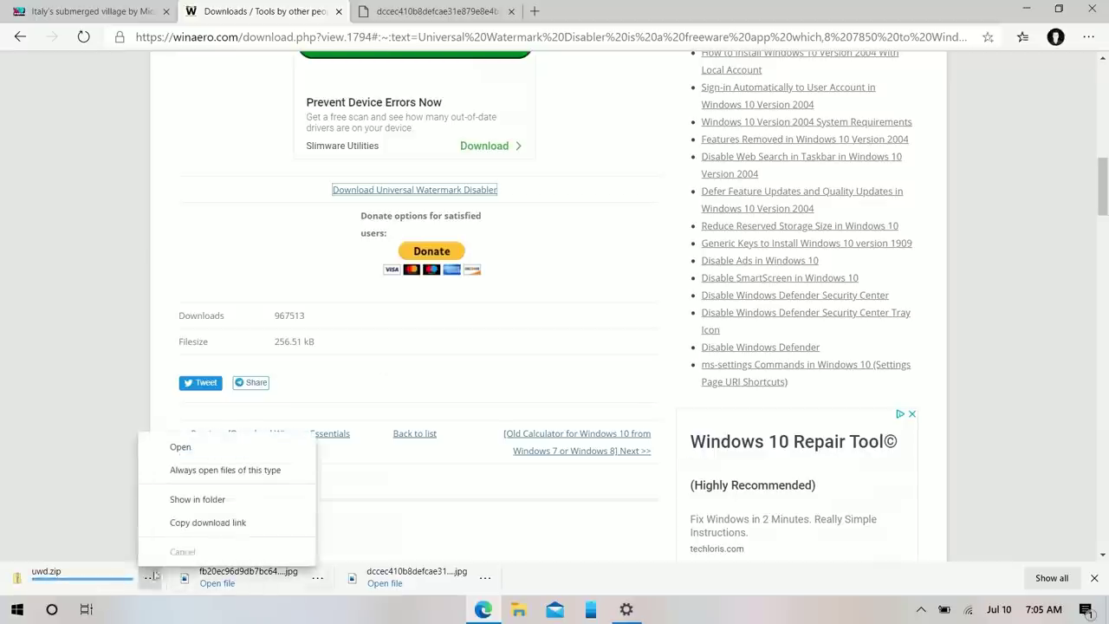
{"action": "left_click", "coordinate": [199, 501]}
{"action": "right_click", "coordinate": [367, 192]}
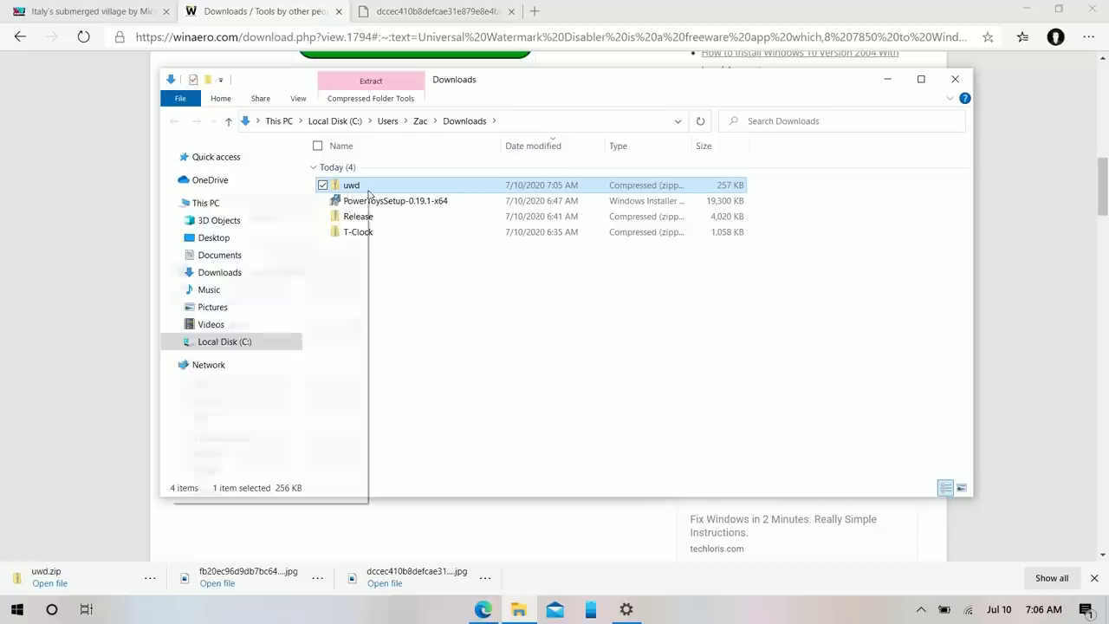
{"action": "left_click", "coordinate": [321, 240]}
{"action": "left_click", "coordinate": [669, 452]}
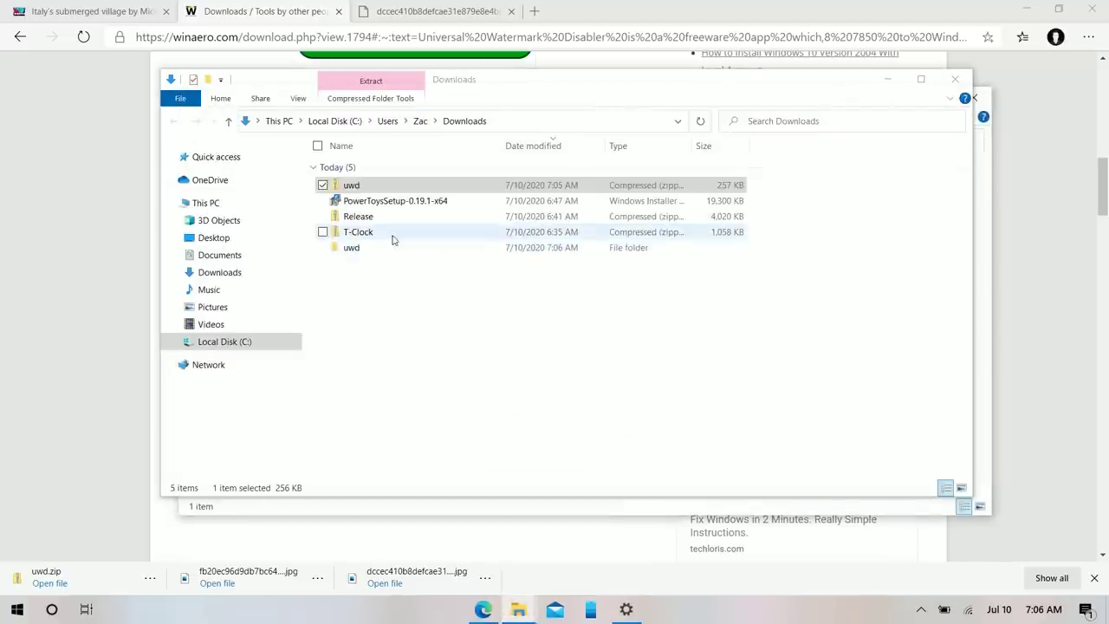
Step: Run uwd from the extracted folder, allow it to make changes, install the watermark disabler on the untested build, and accept the sign-out
{"action": "double_click", "coordinate": [351, 248]}
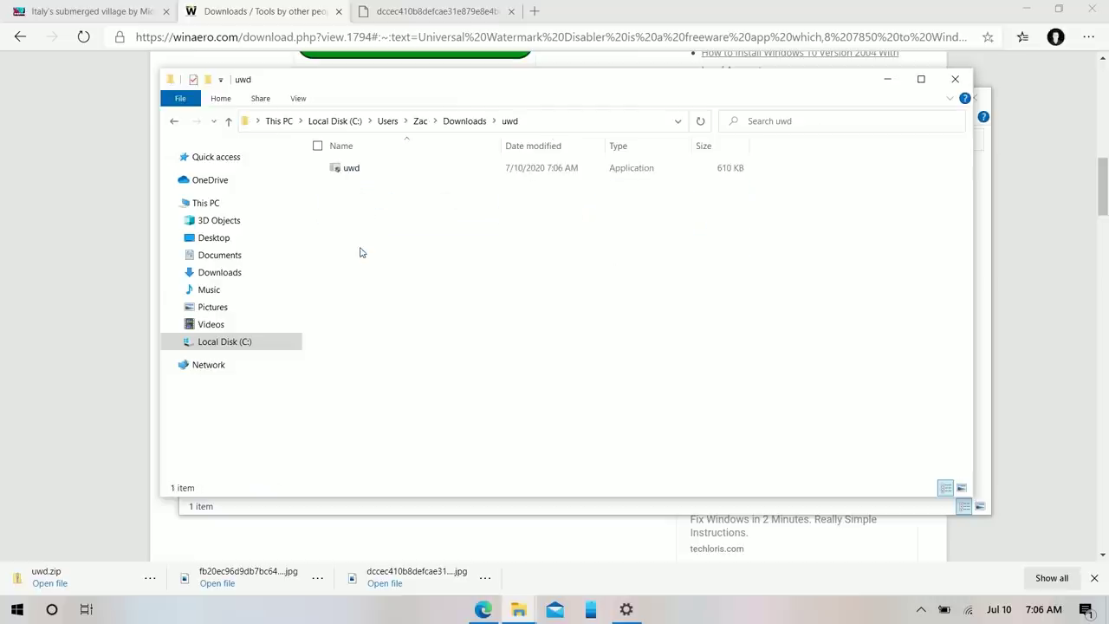
{"action": "double_click", "coordinate": [370, 171]}
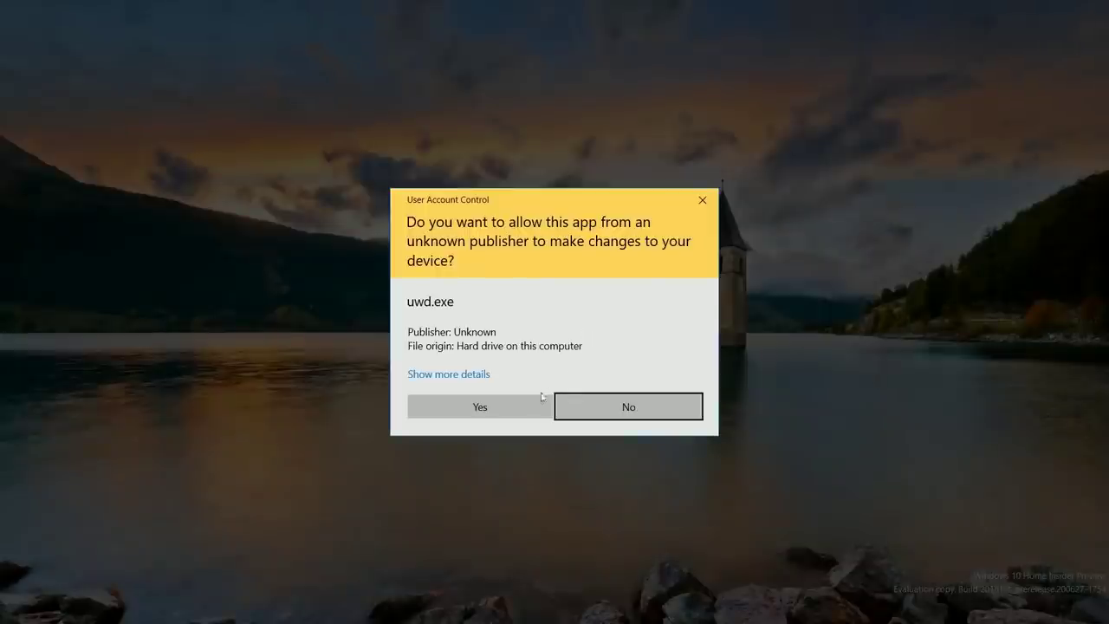
{"action": "left_click", "coordinate": [533, 404]}
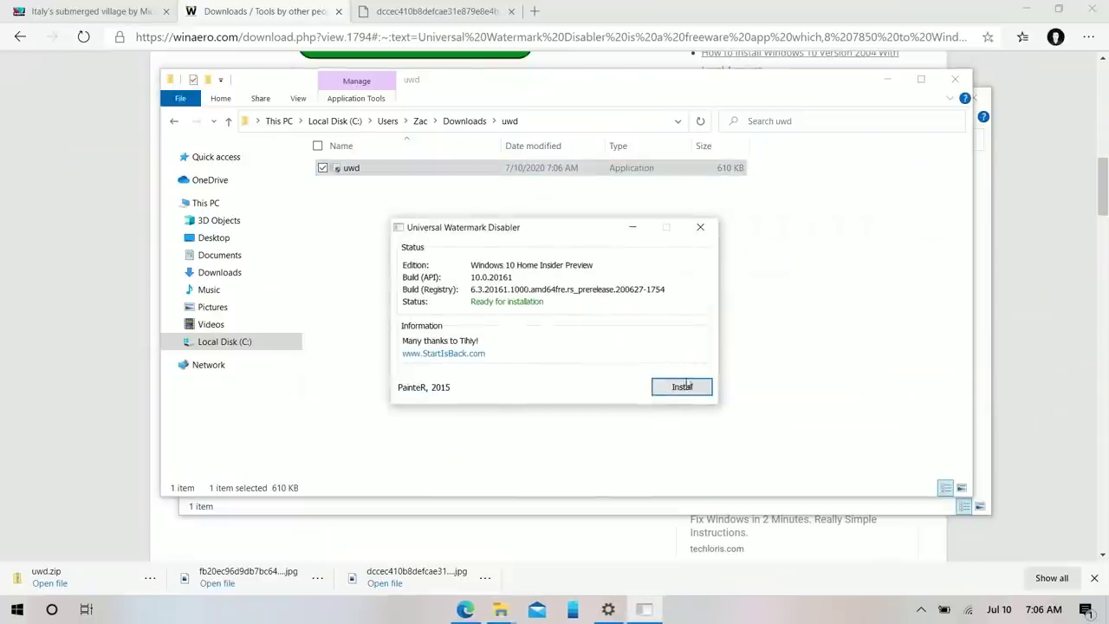
{"action": "left_click", "coordinate": [687, 389]}
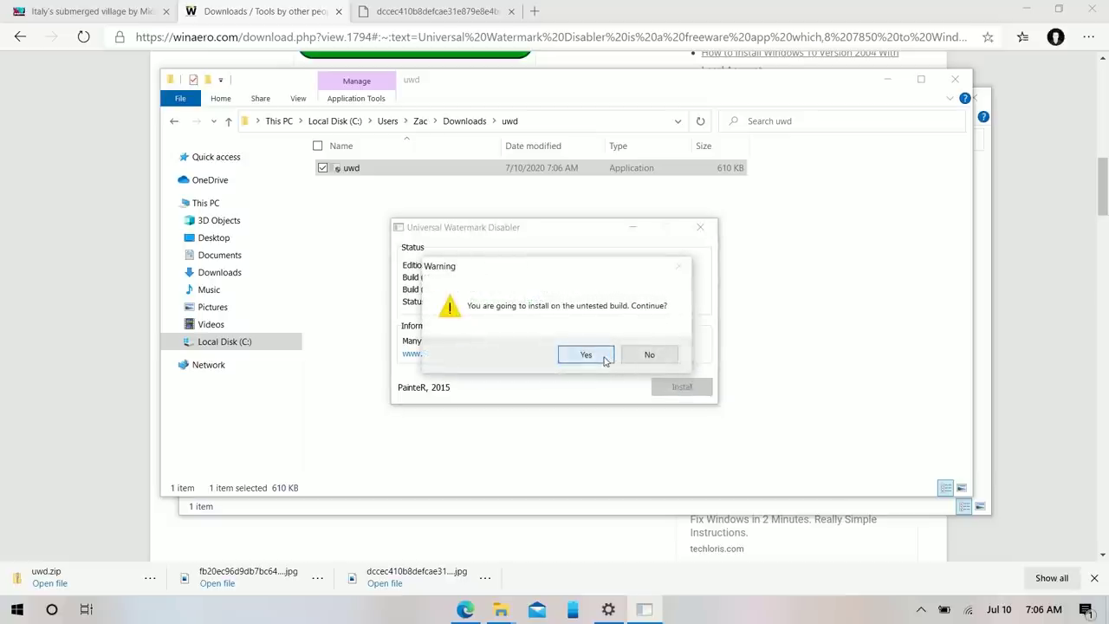
{"action": "left_click", "coordinate": [600, 356]}
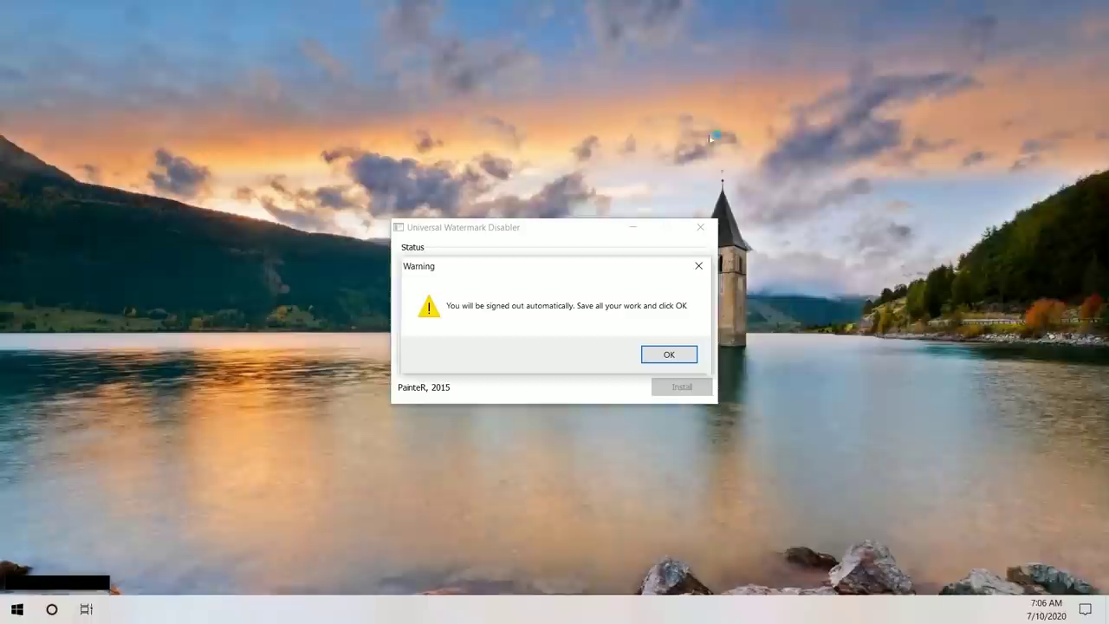
{"action": "left_click", "coordinate": [668, 352]}
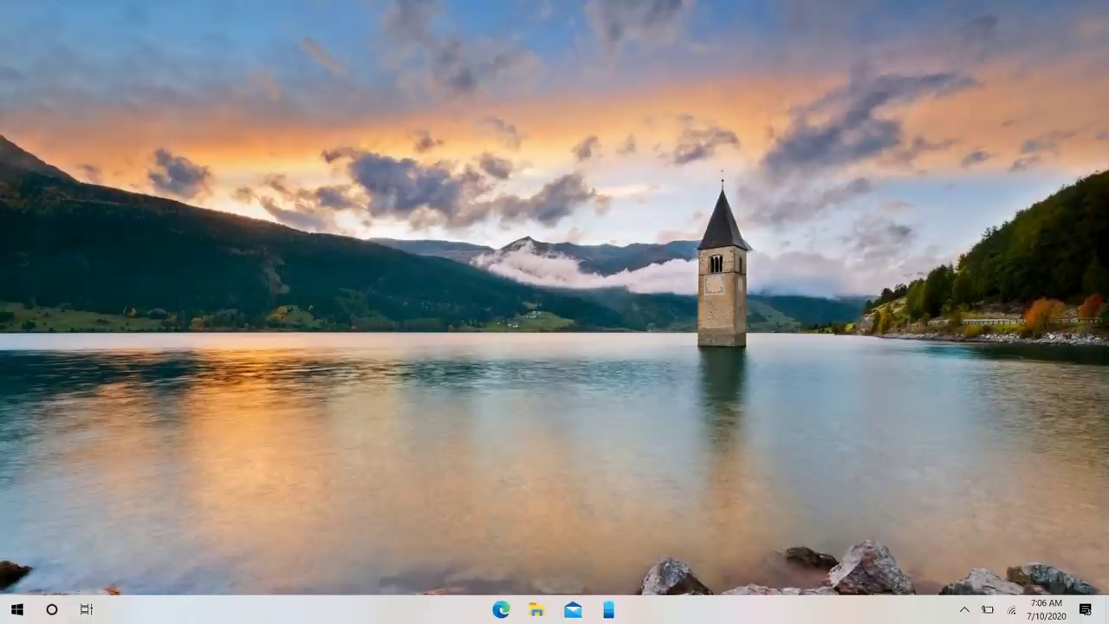
Step: Return to the Start settings, turn the Start menu's app list back on, and minimize Settings
{"action": "key", "text": "super"}
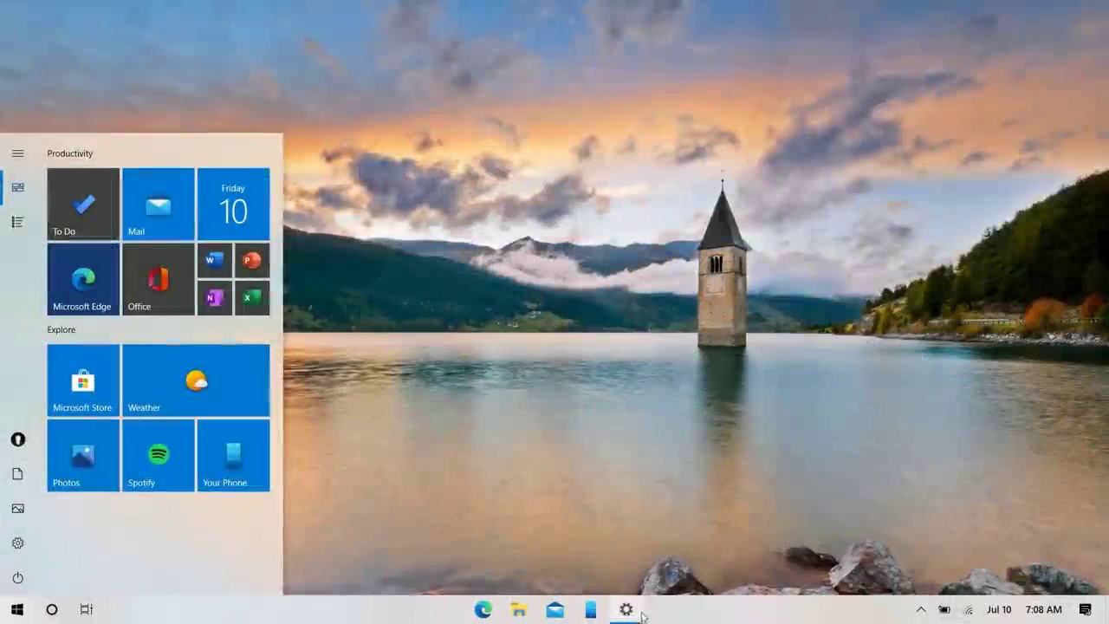
{"action": "left_click", "coordinate": [625, 609]}
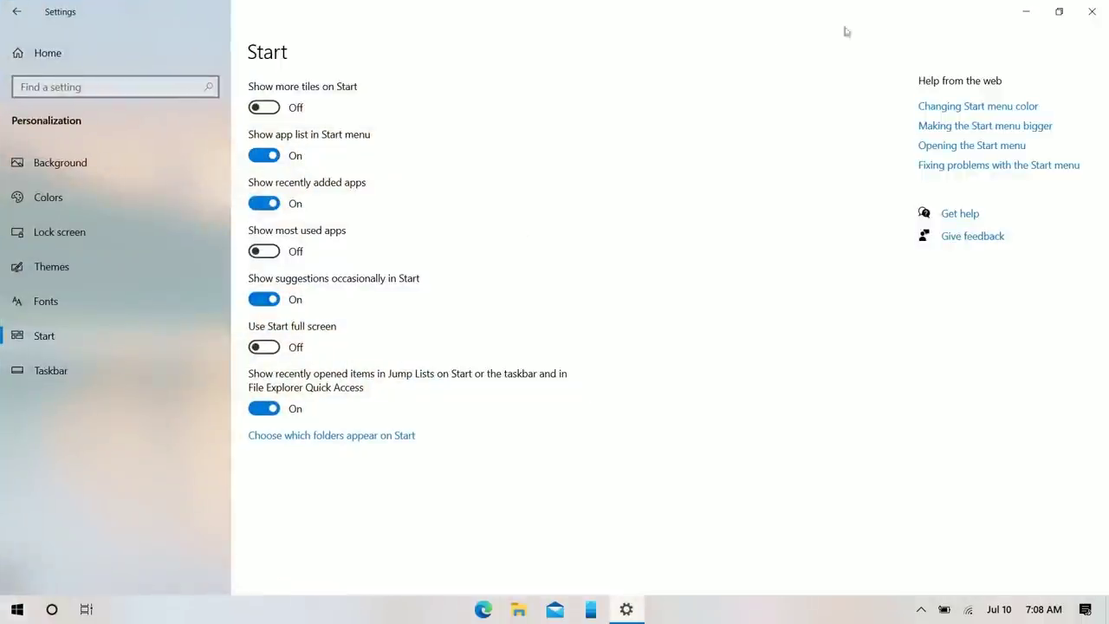
{"action": "left_click", "coordinate": [1017, 9]}
Step: Look through the Start menu's tiles and app list icons, and view the options offered for Excel Mobile
{"action": "key", "text": "super"}
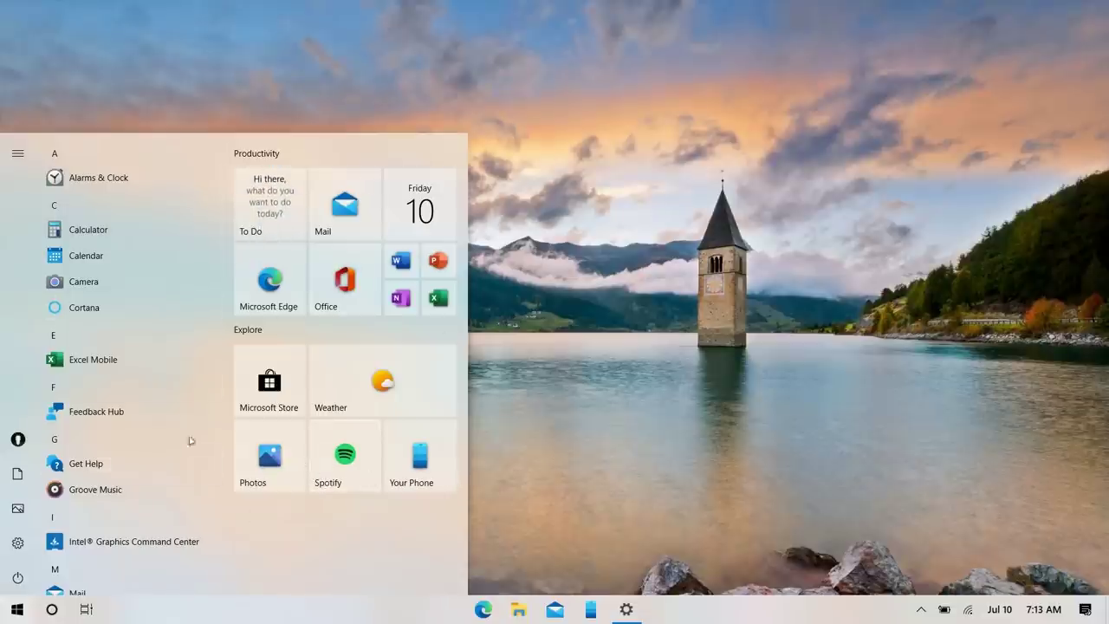
{"action": "scroll", "coordinate": [114, 426], "scroll_direction": "down", "scroll_amount": 4}
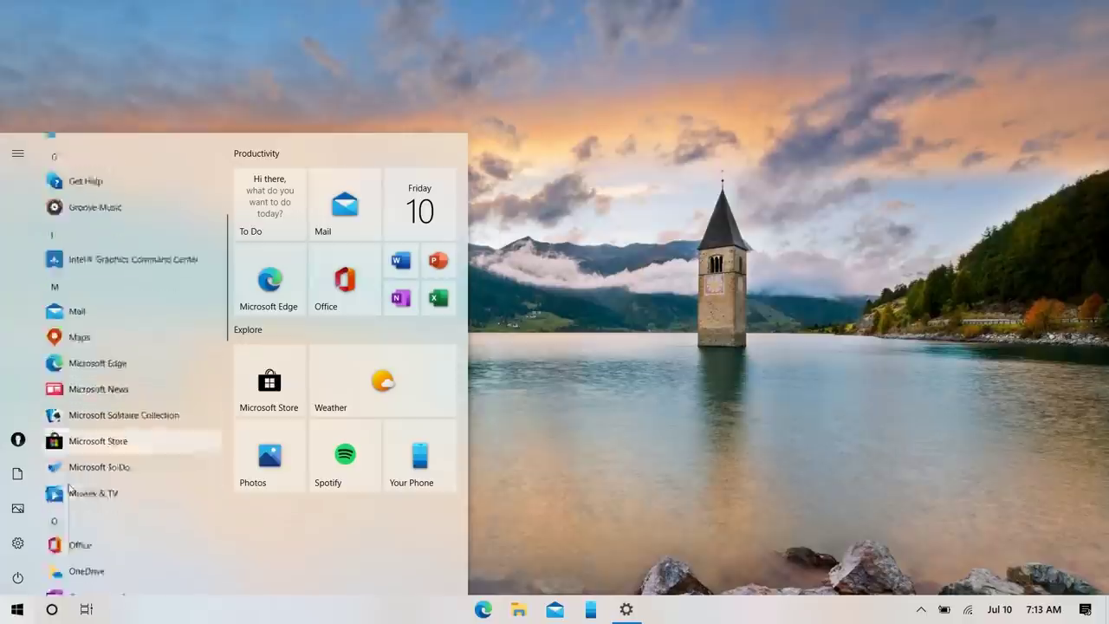
{"action": "scroll", "coordinate": [69, 487], "scroll_direction": "down", "scroll_amount": 8}
{"action": "scroll", "coordinate": [89, 371], "scroll_direction": "up", "scroll_amount": 10}
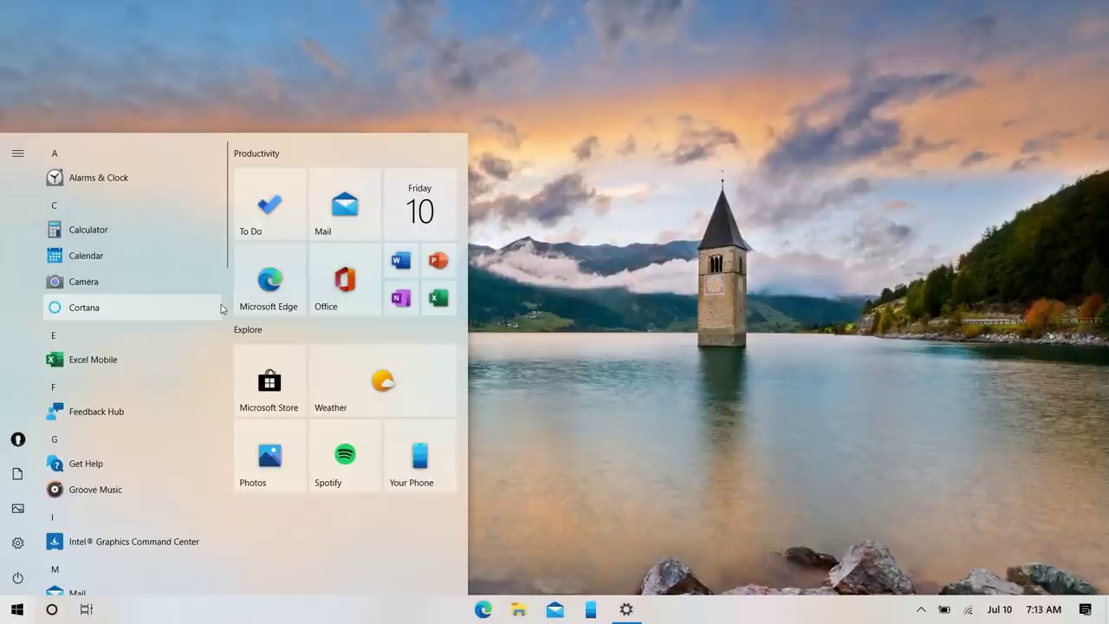
{"action": "right_click", "coordinate": [151, 365]}
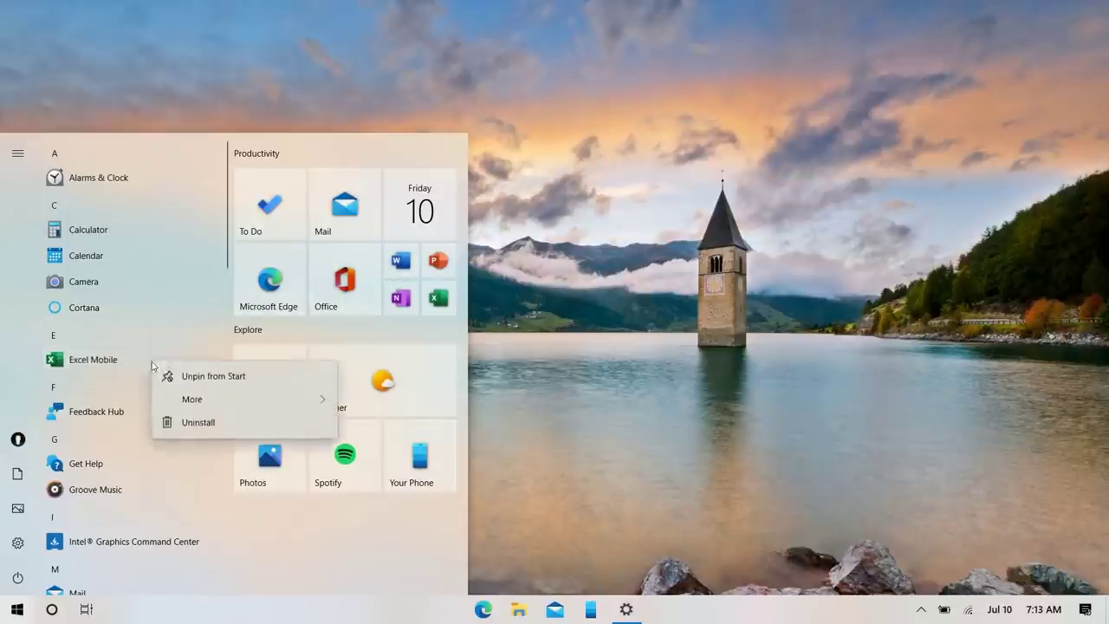
{"action": "left_click", "coordinate": [672, 607]}
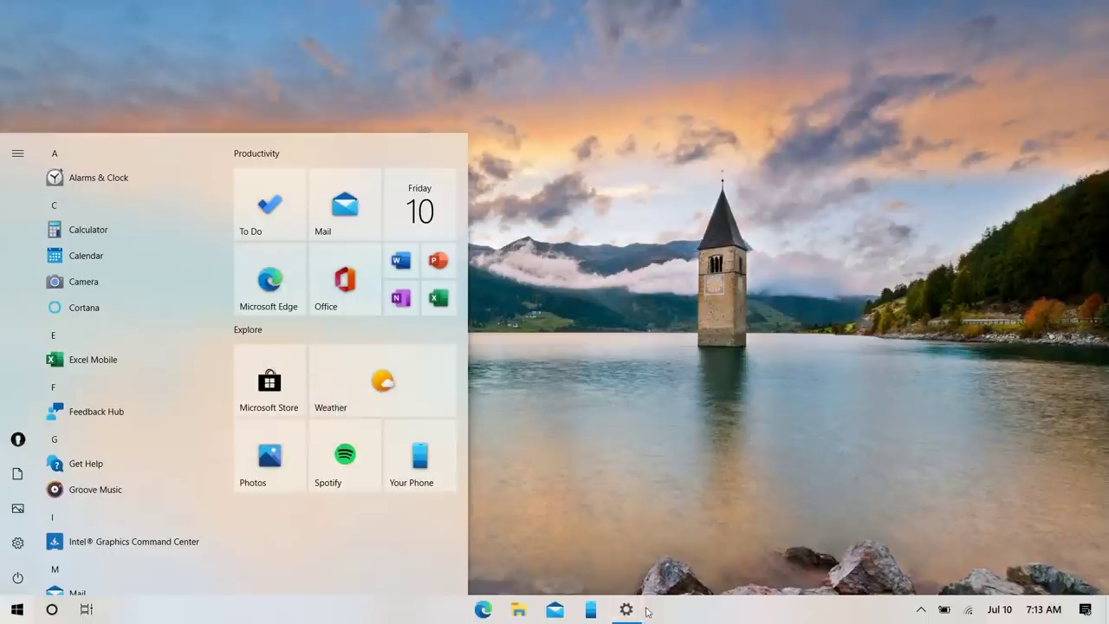
Step: Turn off the app list in the Start settings and reopen the Start menu to check its tiles-only layout
{"action": "left_click", "coordinate": [627, 609]}
{"action": "left_click", "coordinate": [263, 155]}
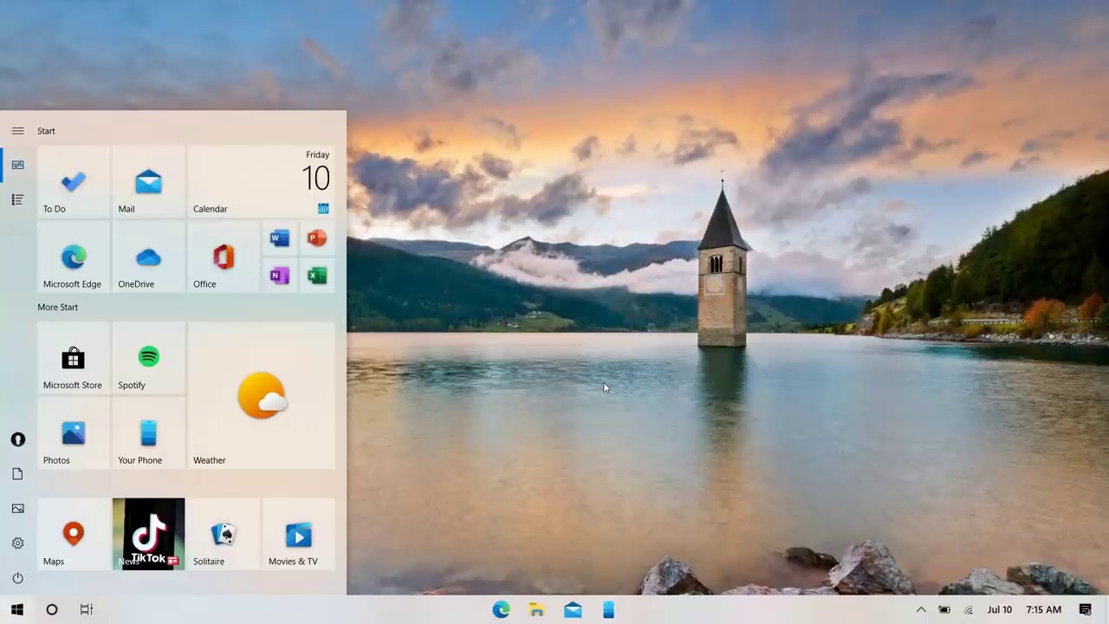
{"action": "left_click", "coordinate": [605, 387]}
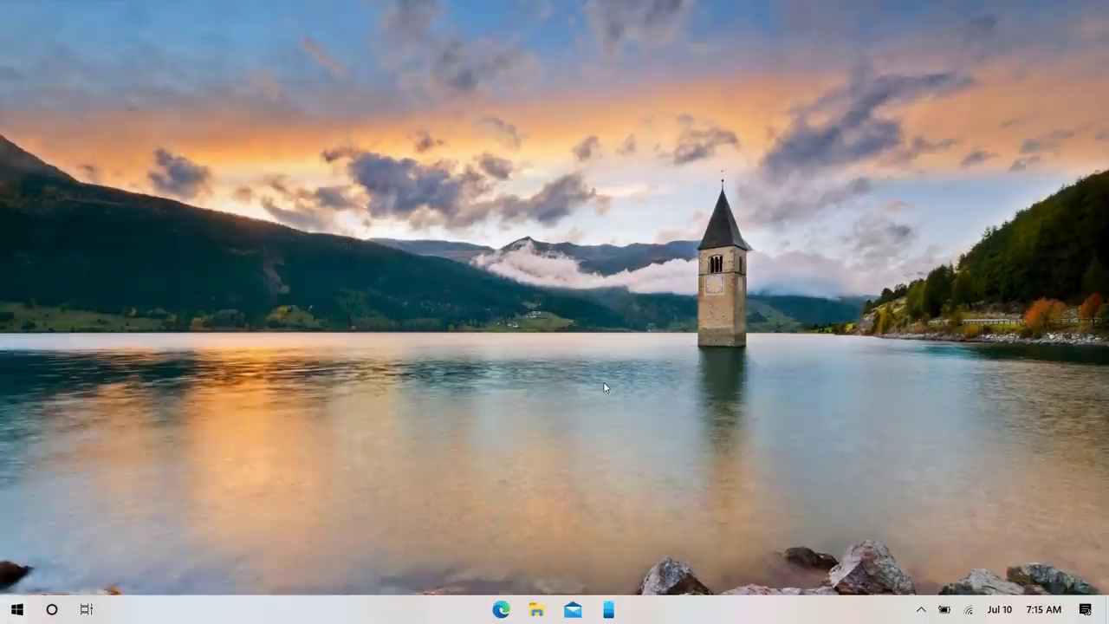
{"action": "key", "text": "super"}
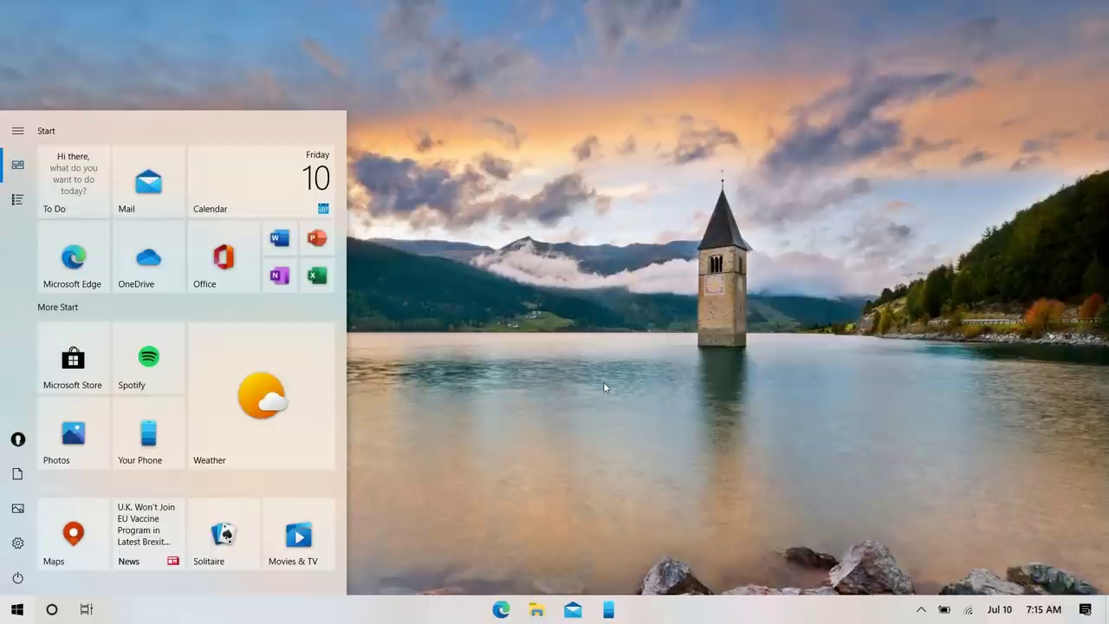